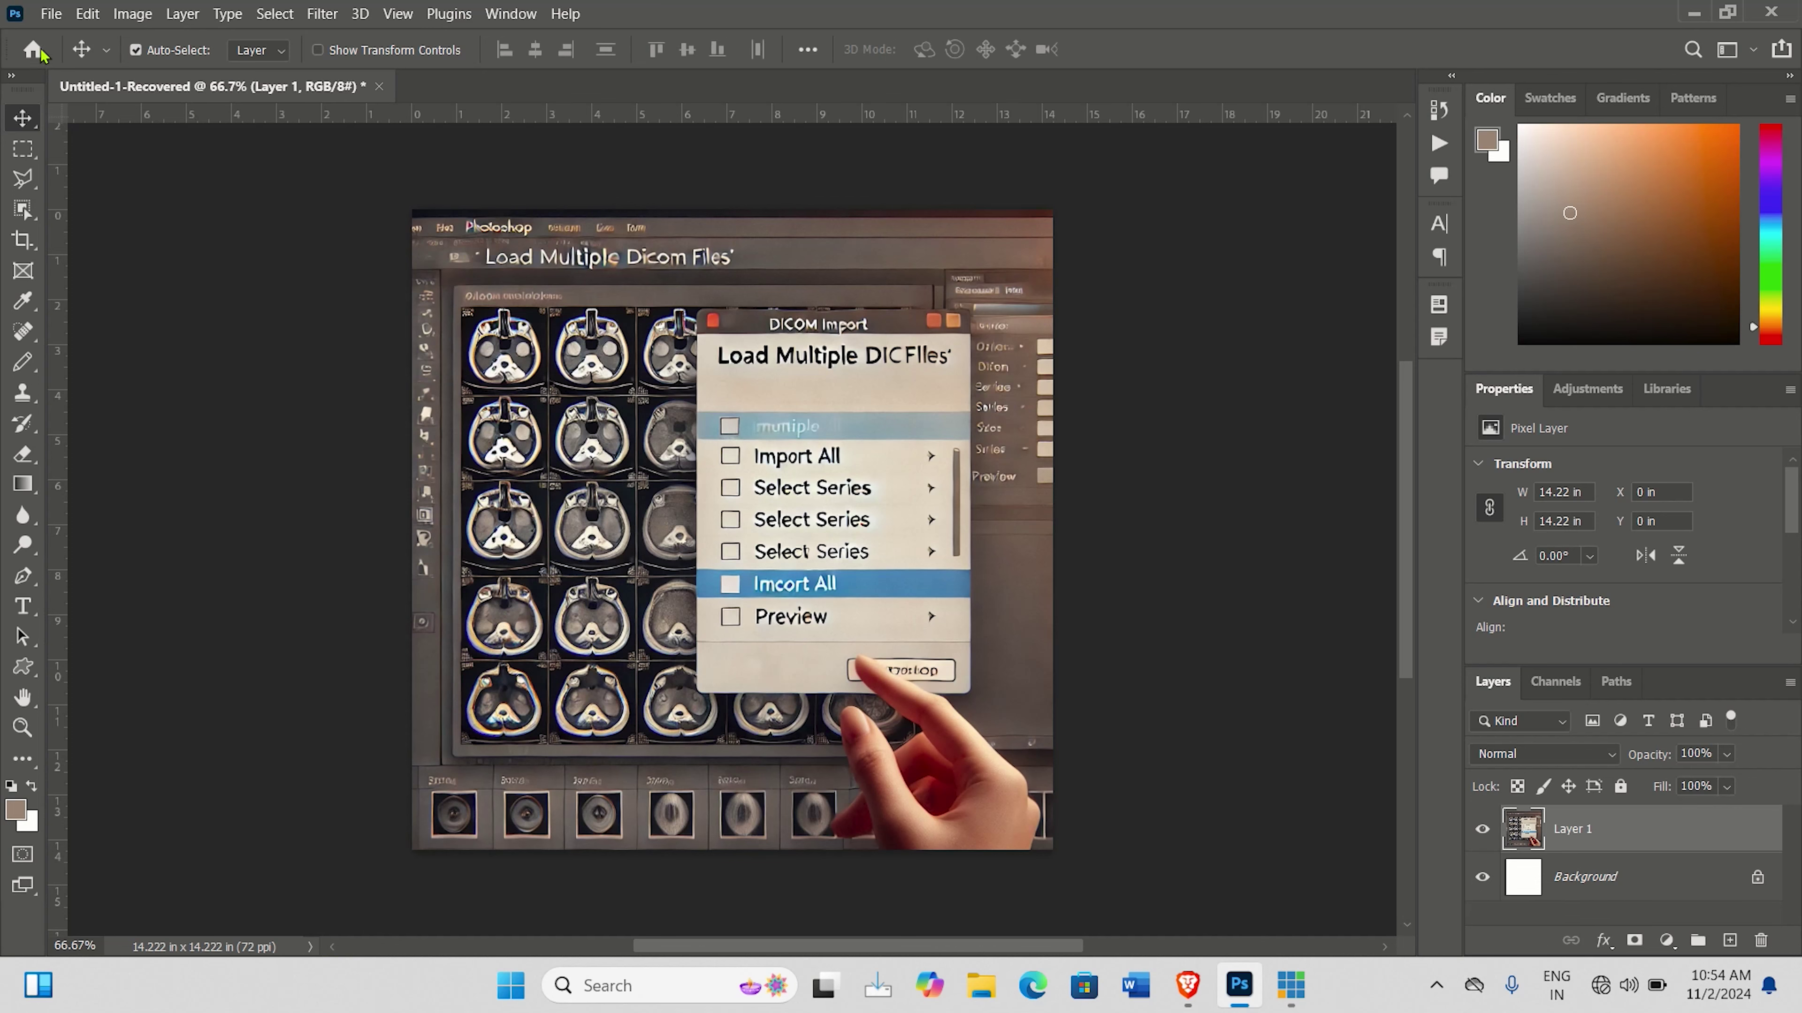
Browse the File menu's Import, Export and Automate submenus and peek into the Image menu.
click(50, 16)
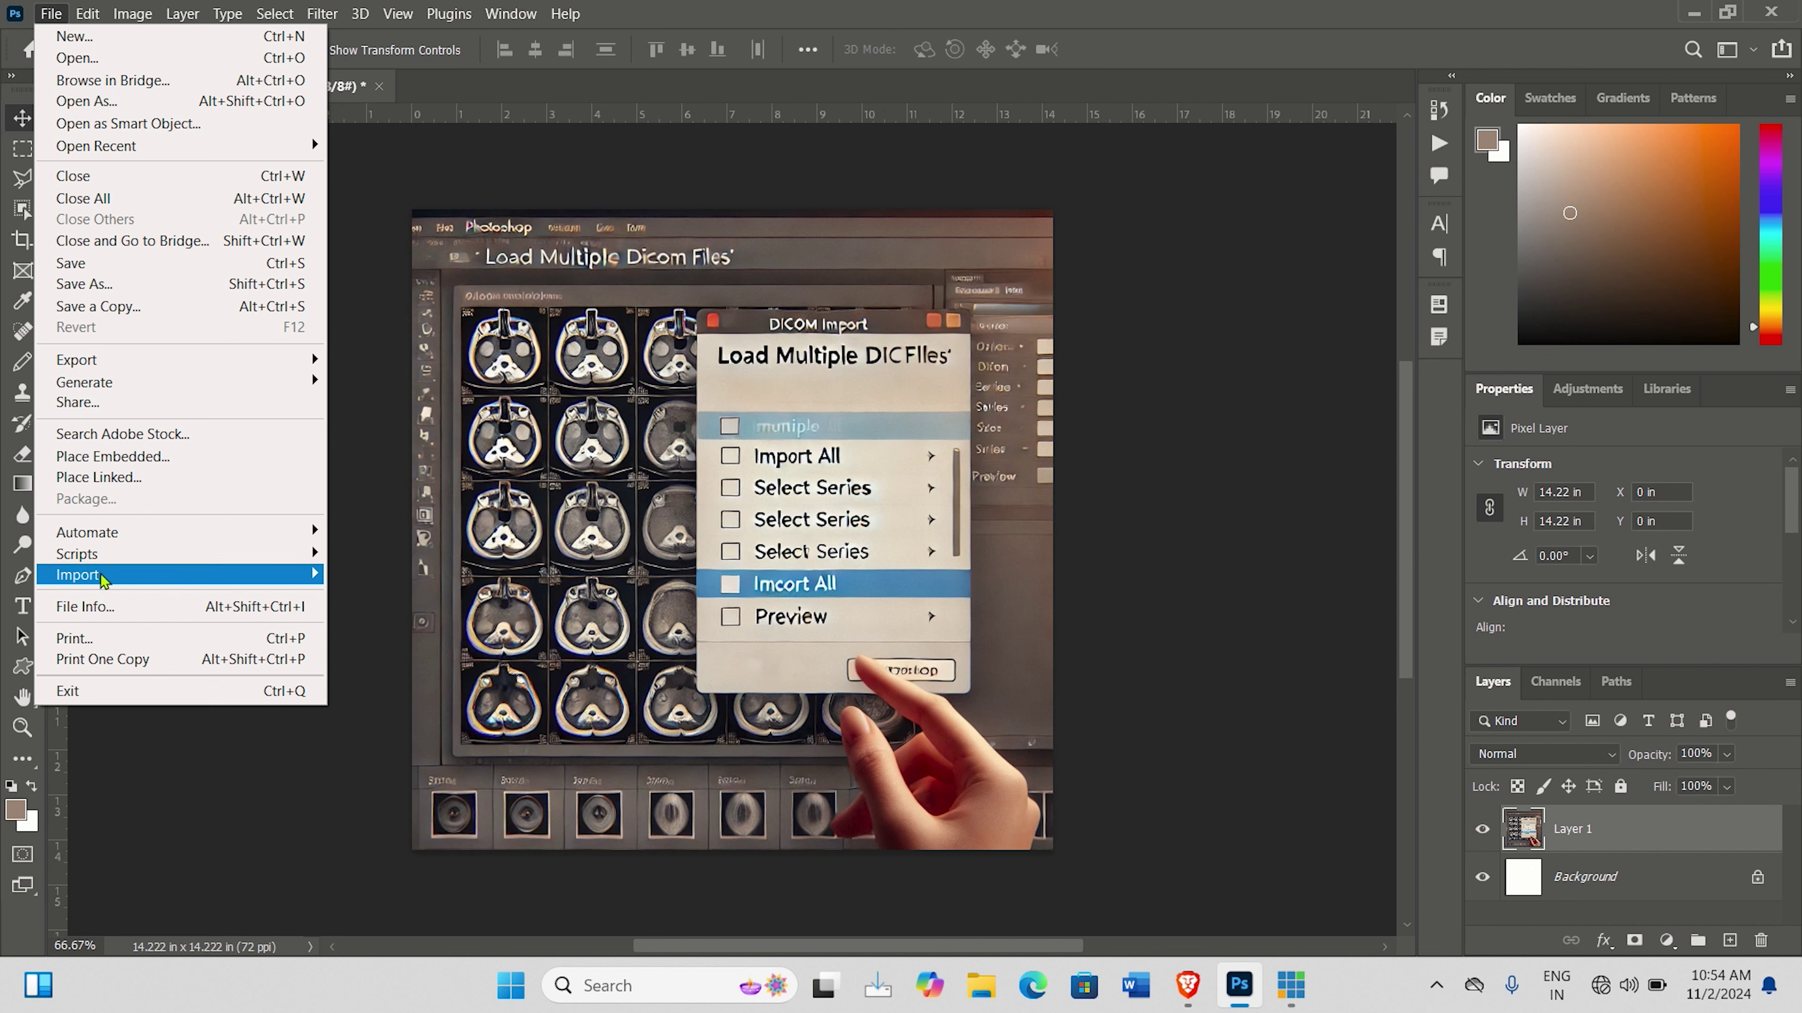
mouse_move(104, 582)
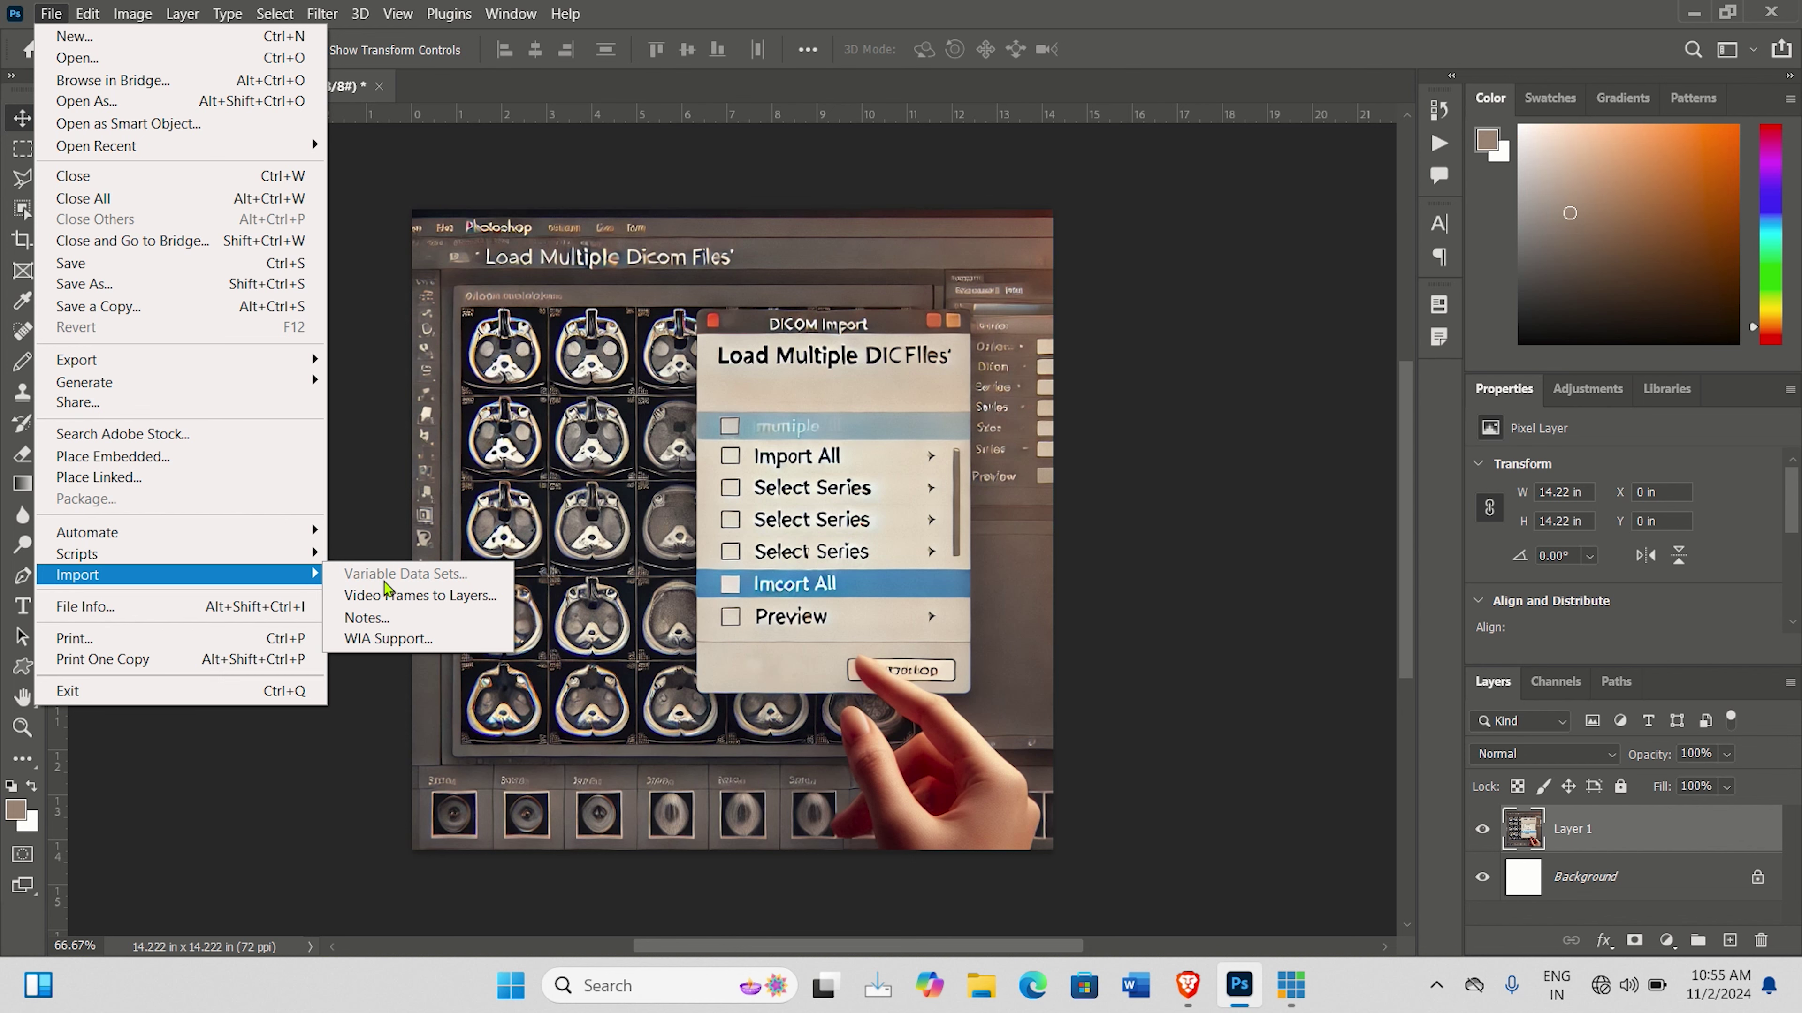
mouse_move(117, 21)
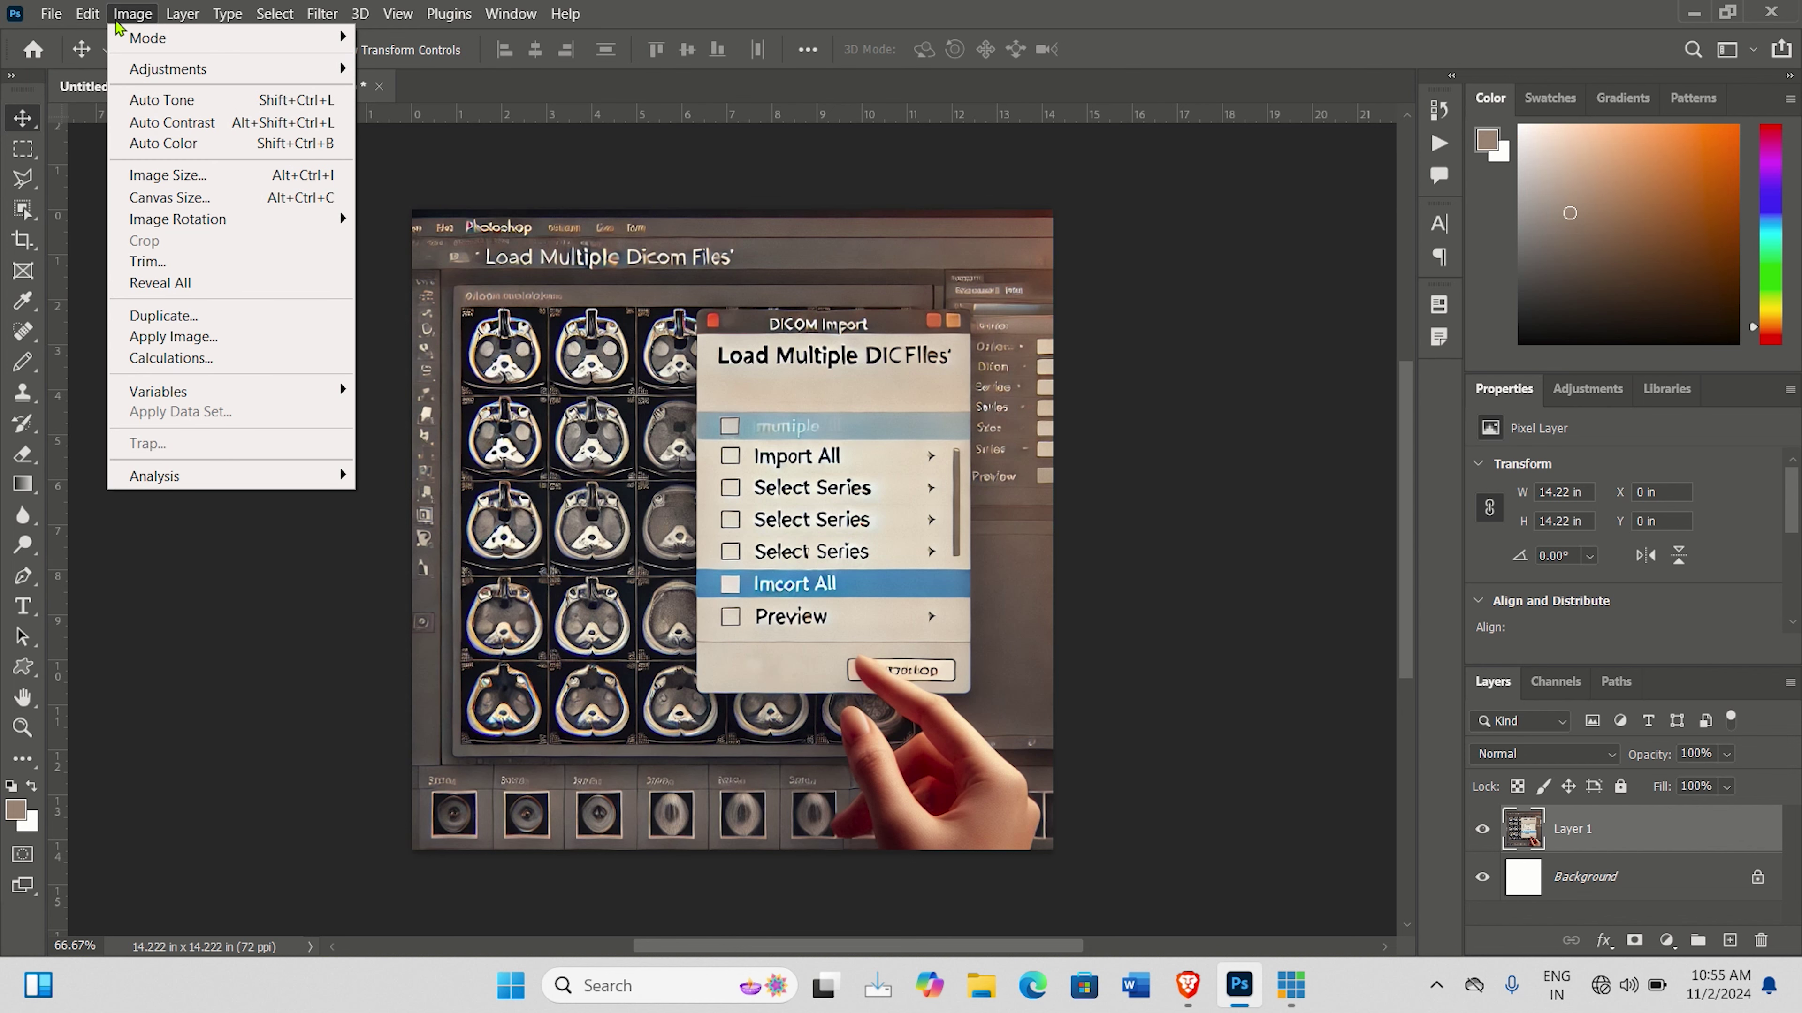
mouse_move(235, 397)
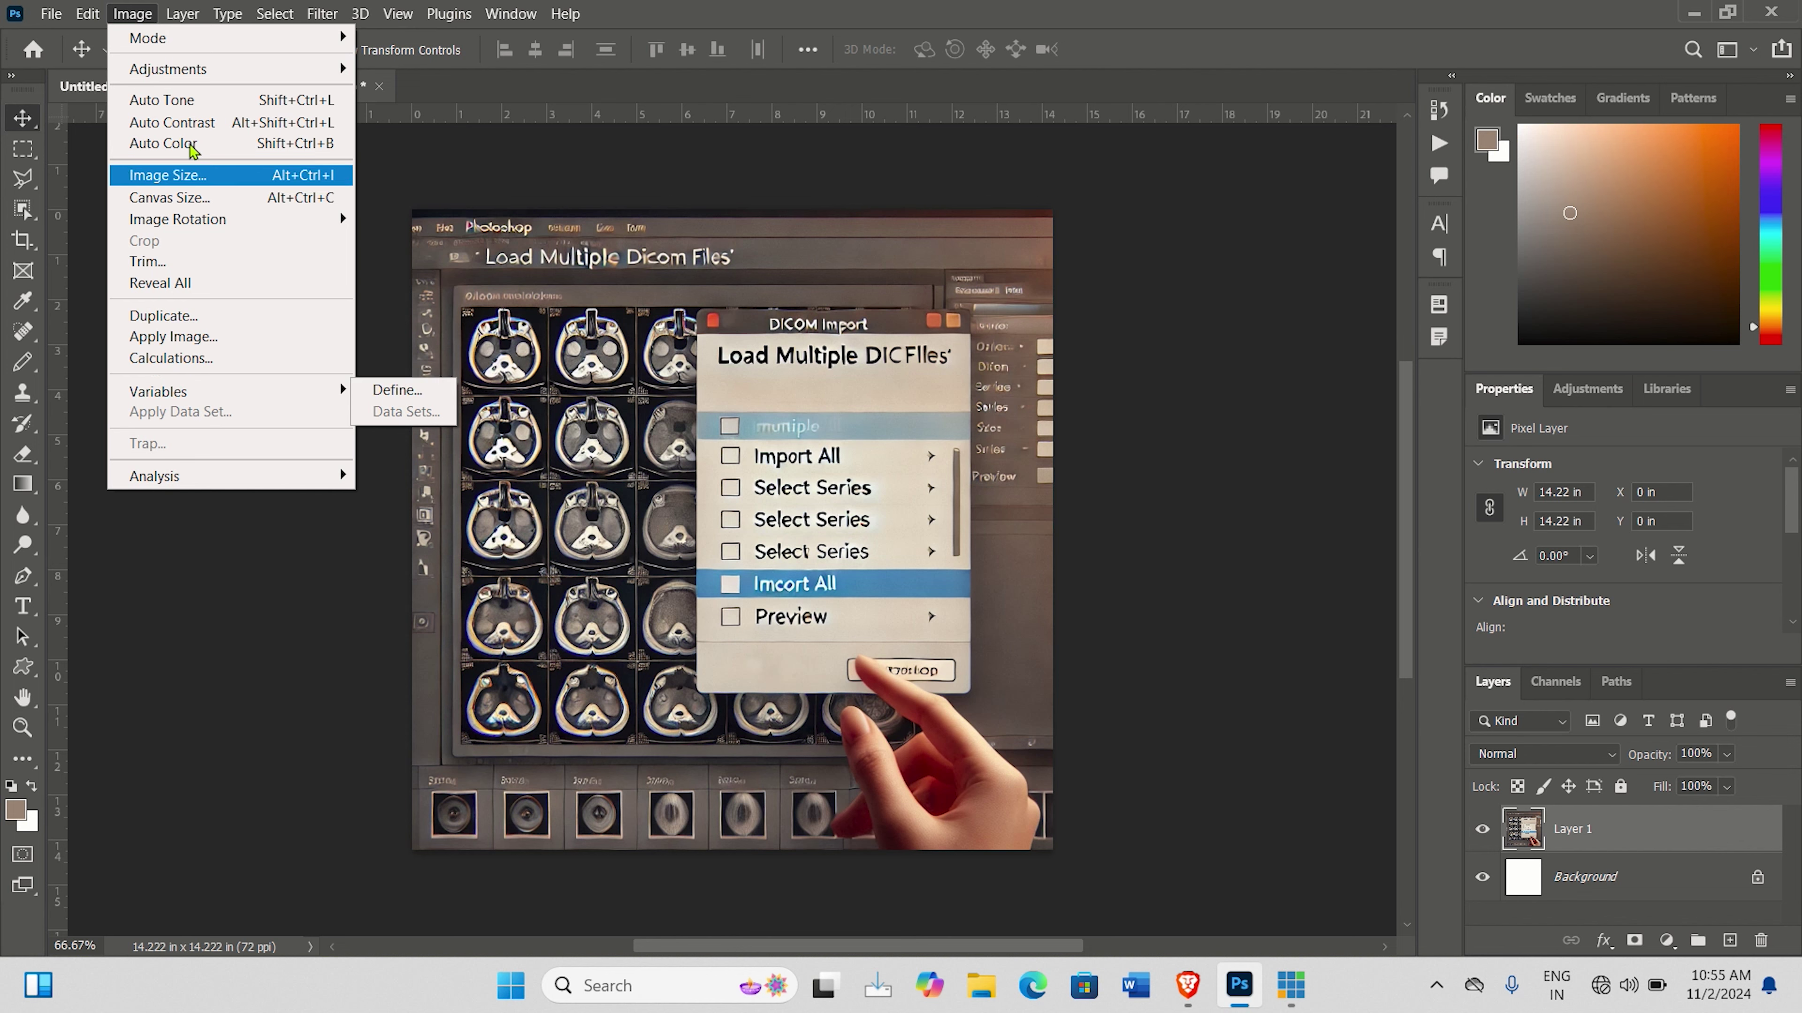
mouse_move(51, 21)
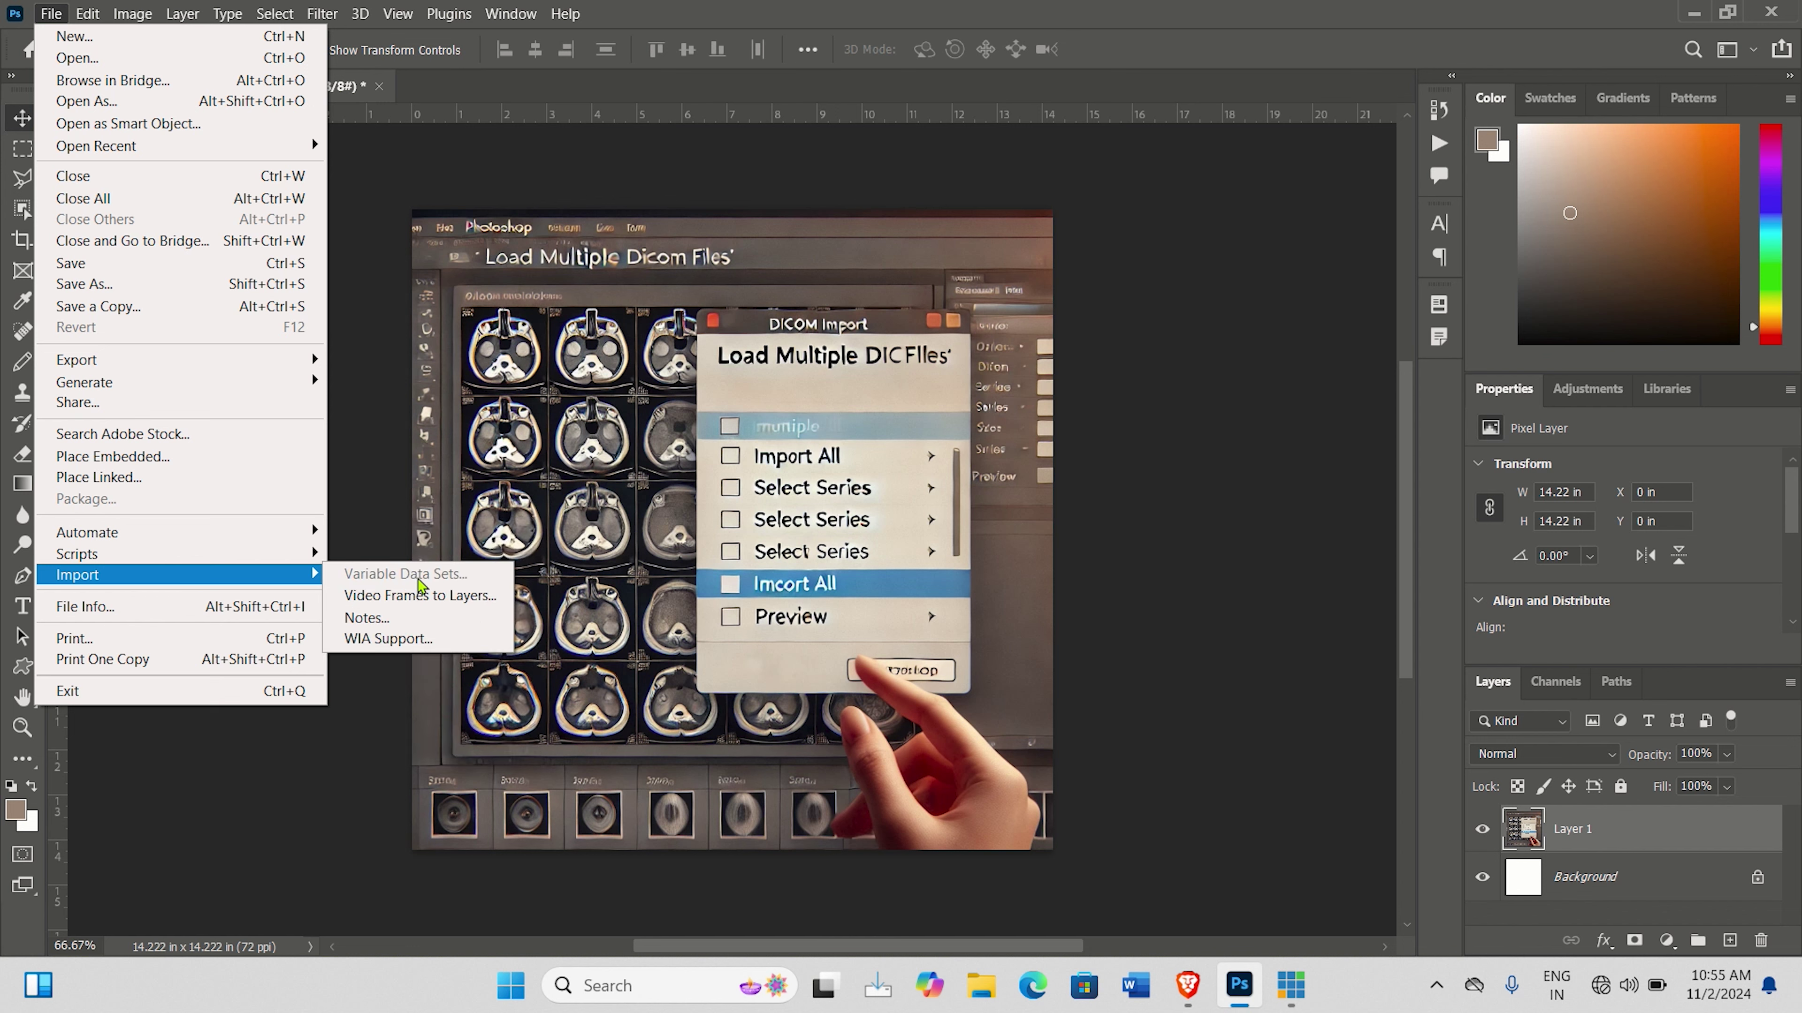
mouse_move(303, 533)
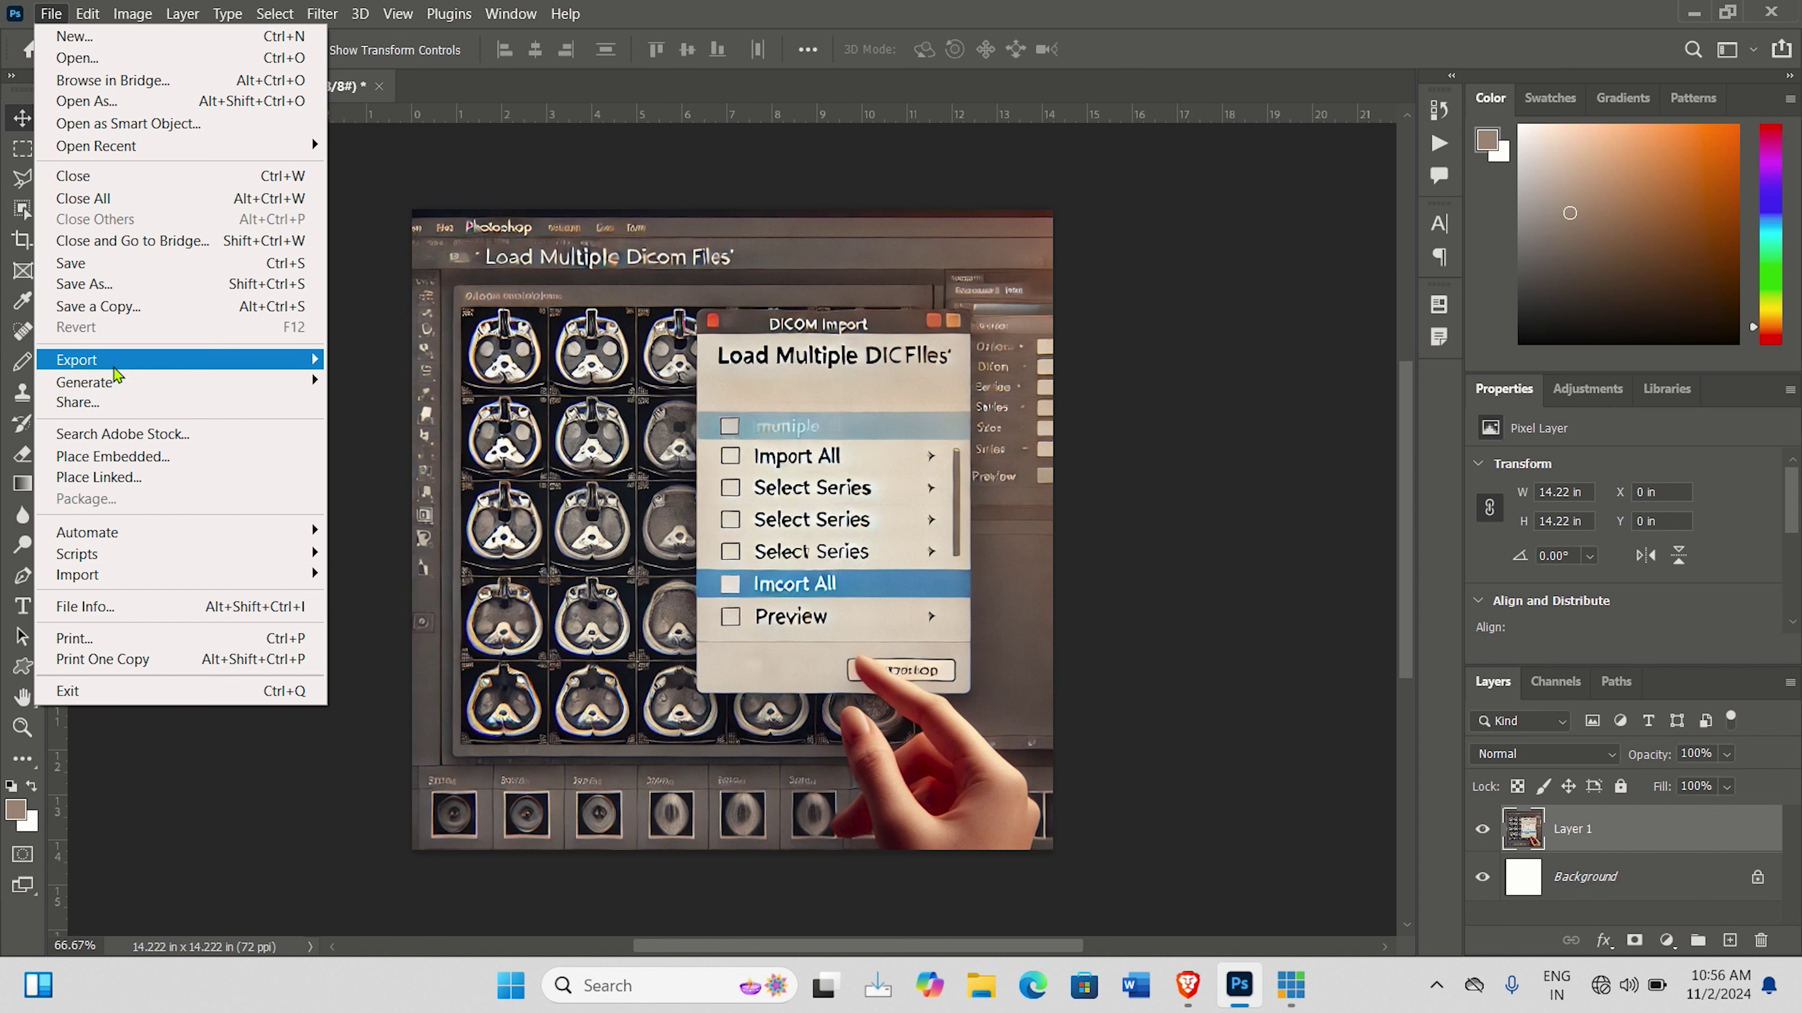
mouse_move(133, 374)
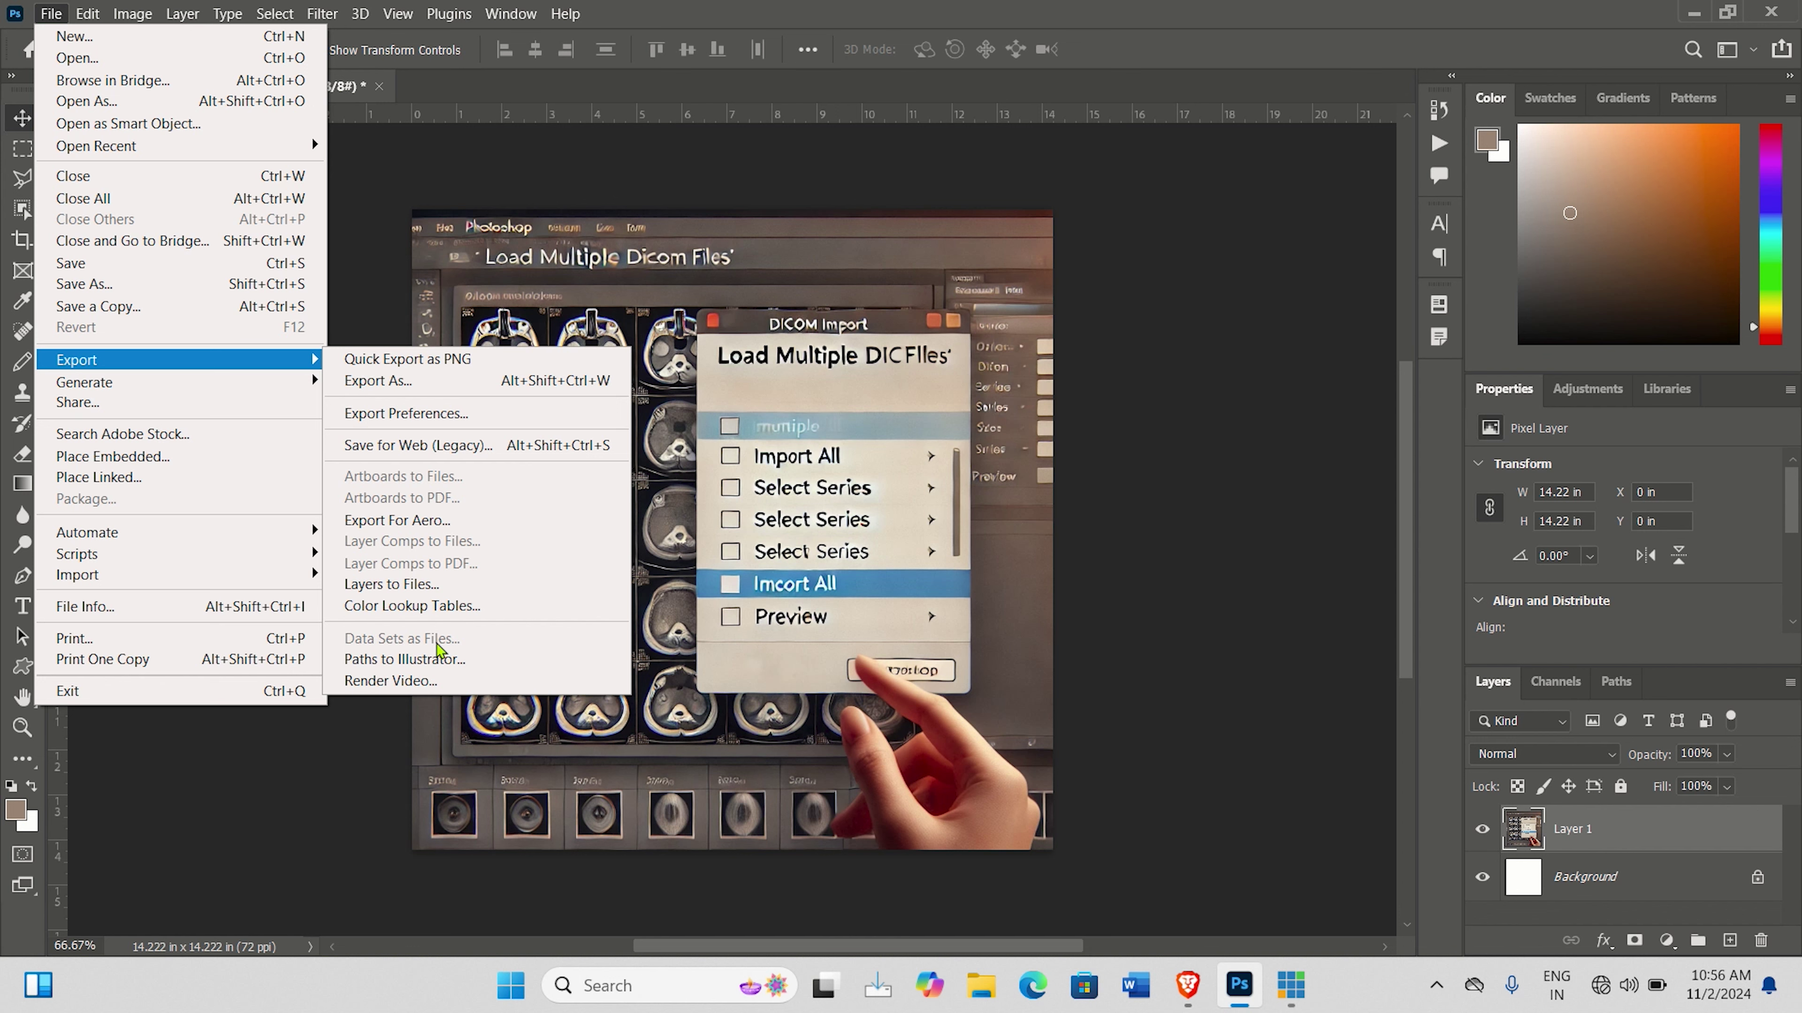
mouse_move(245, 538)
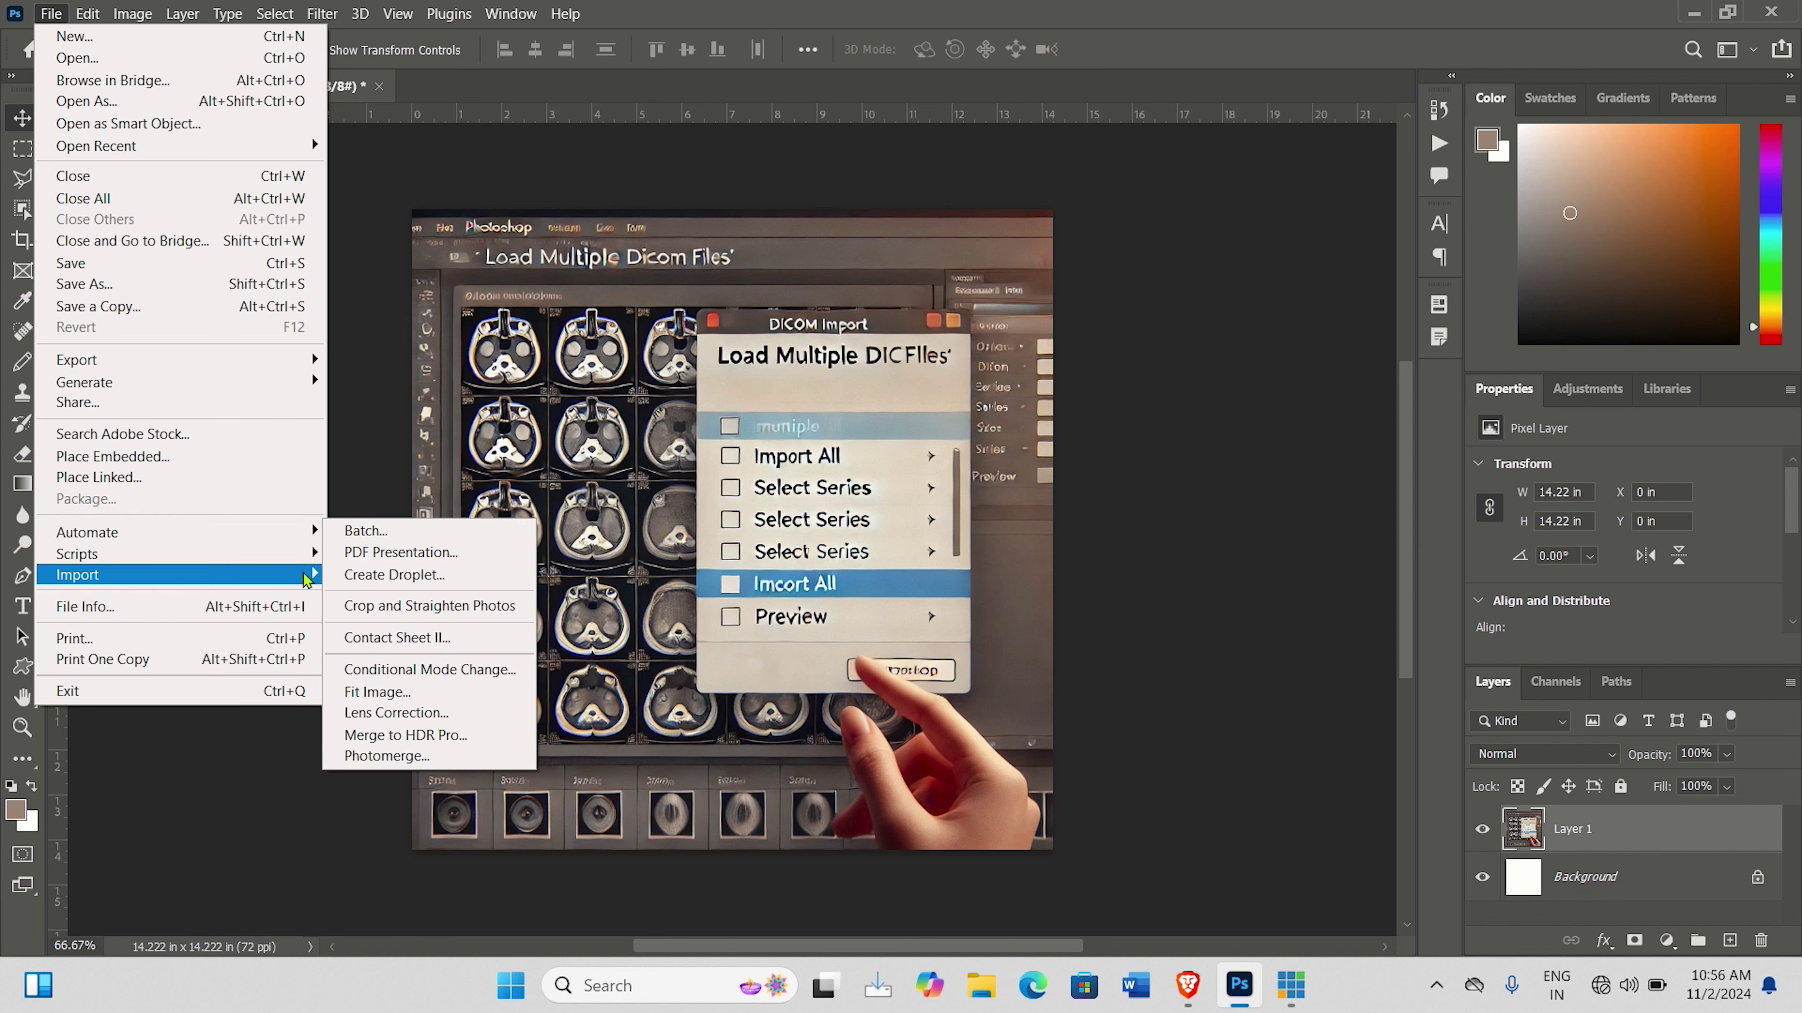
mouse_move(306, 580)
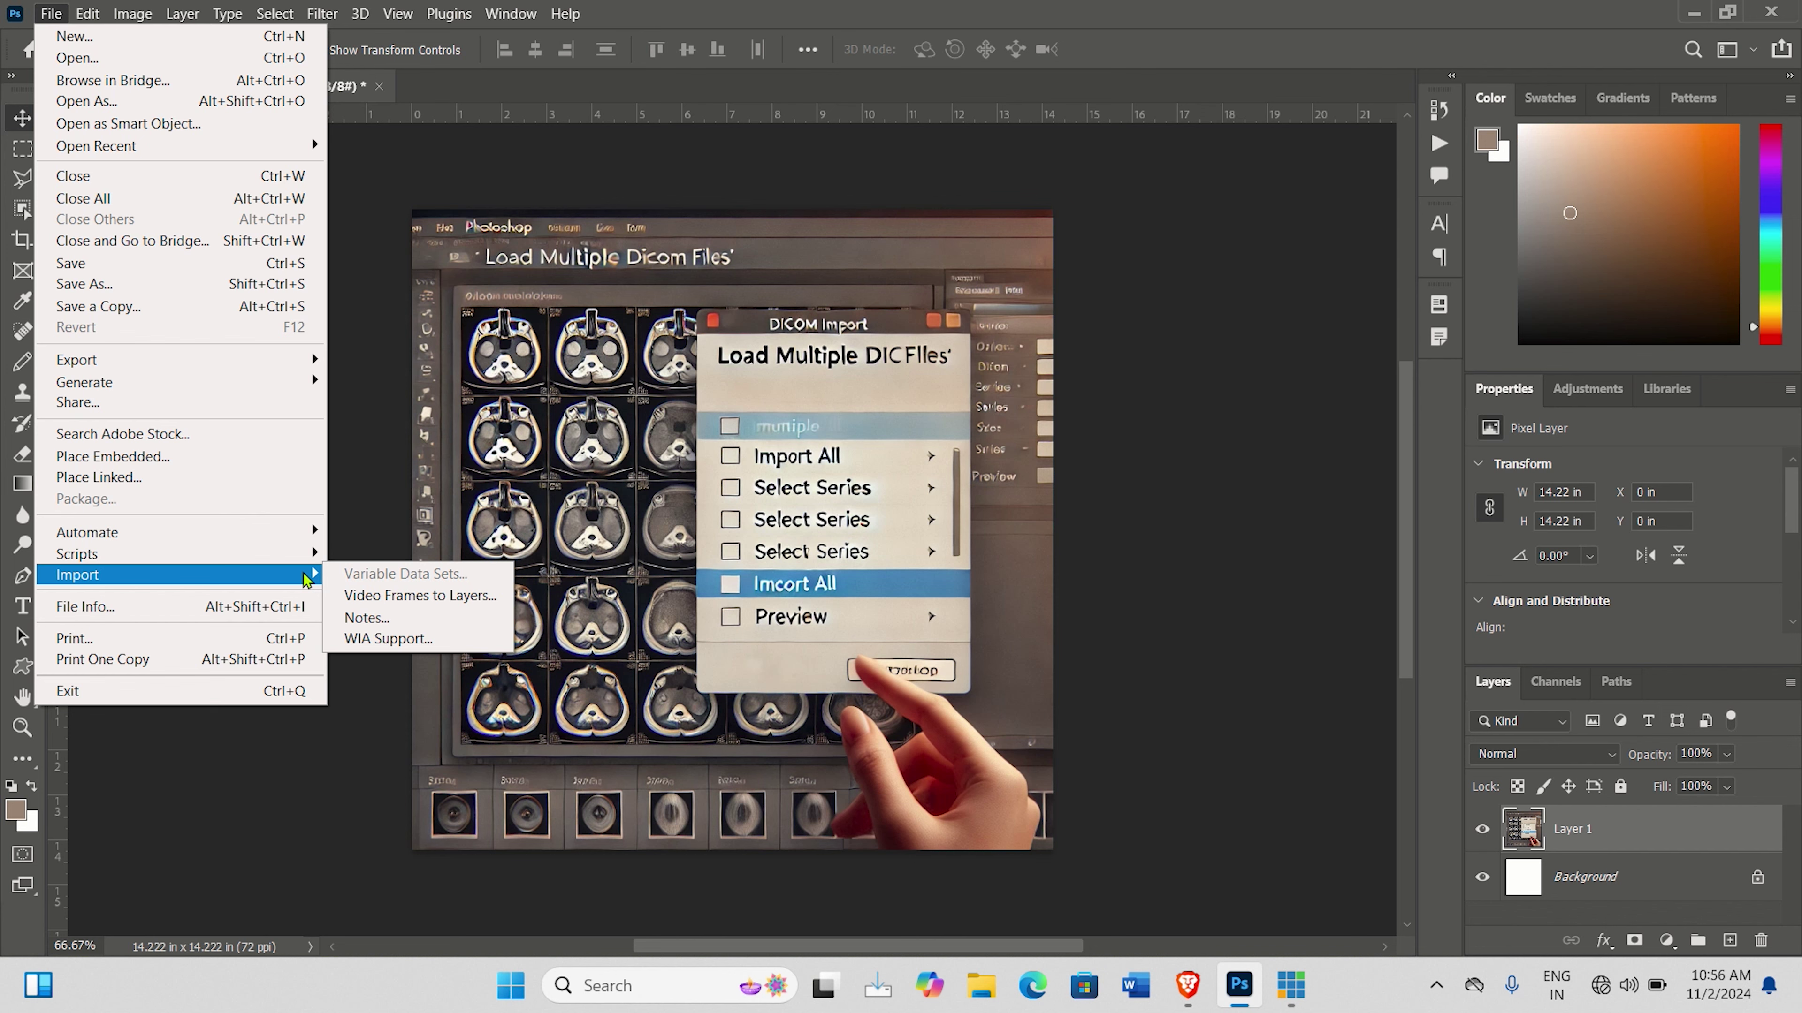
mouse_move(139, 11)
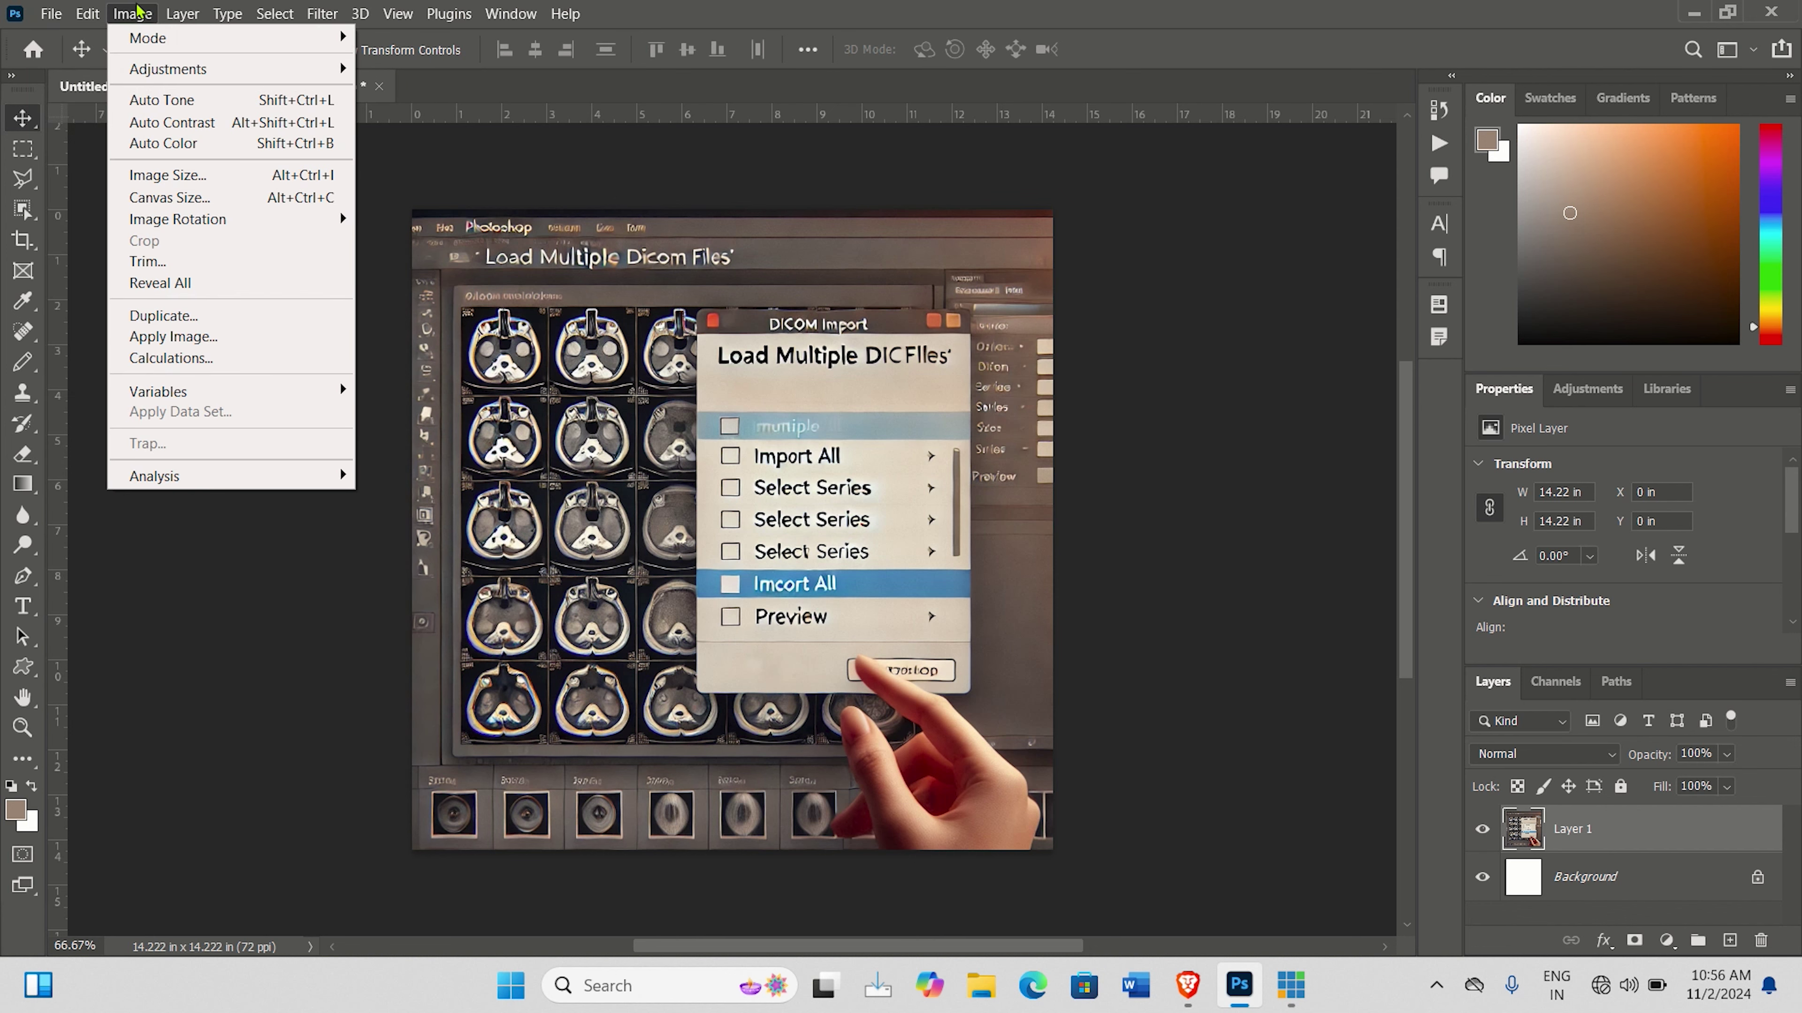
mouse_move(262, 394)
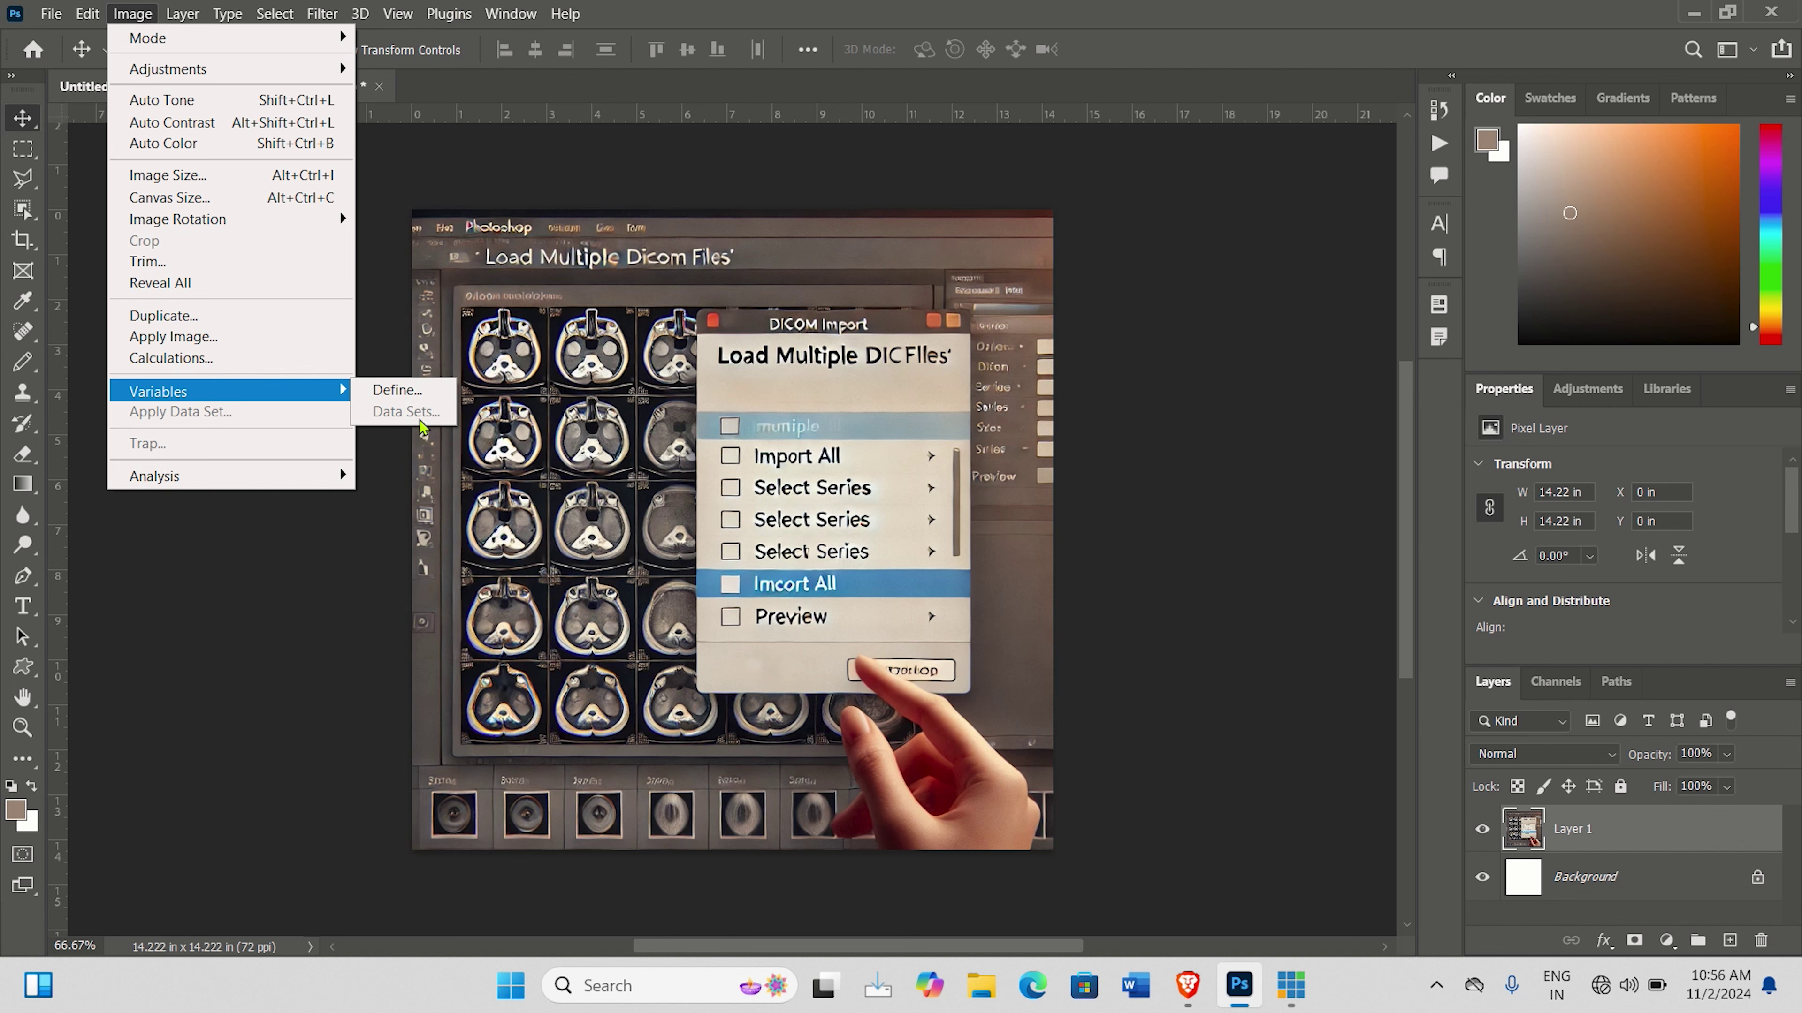
click(51, 14)
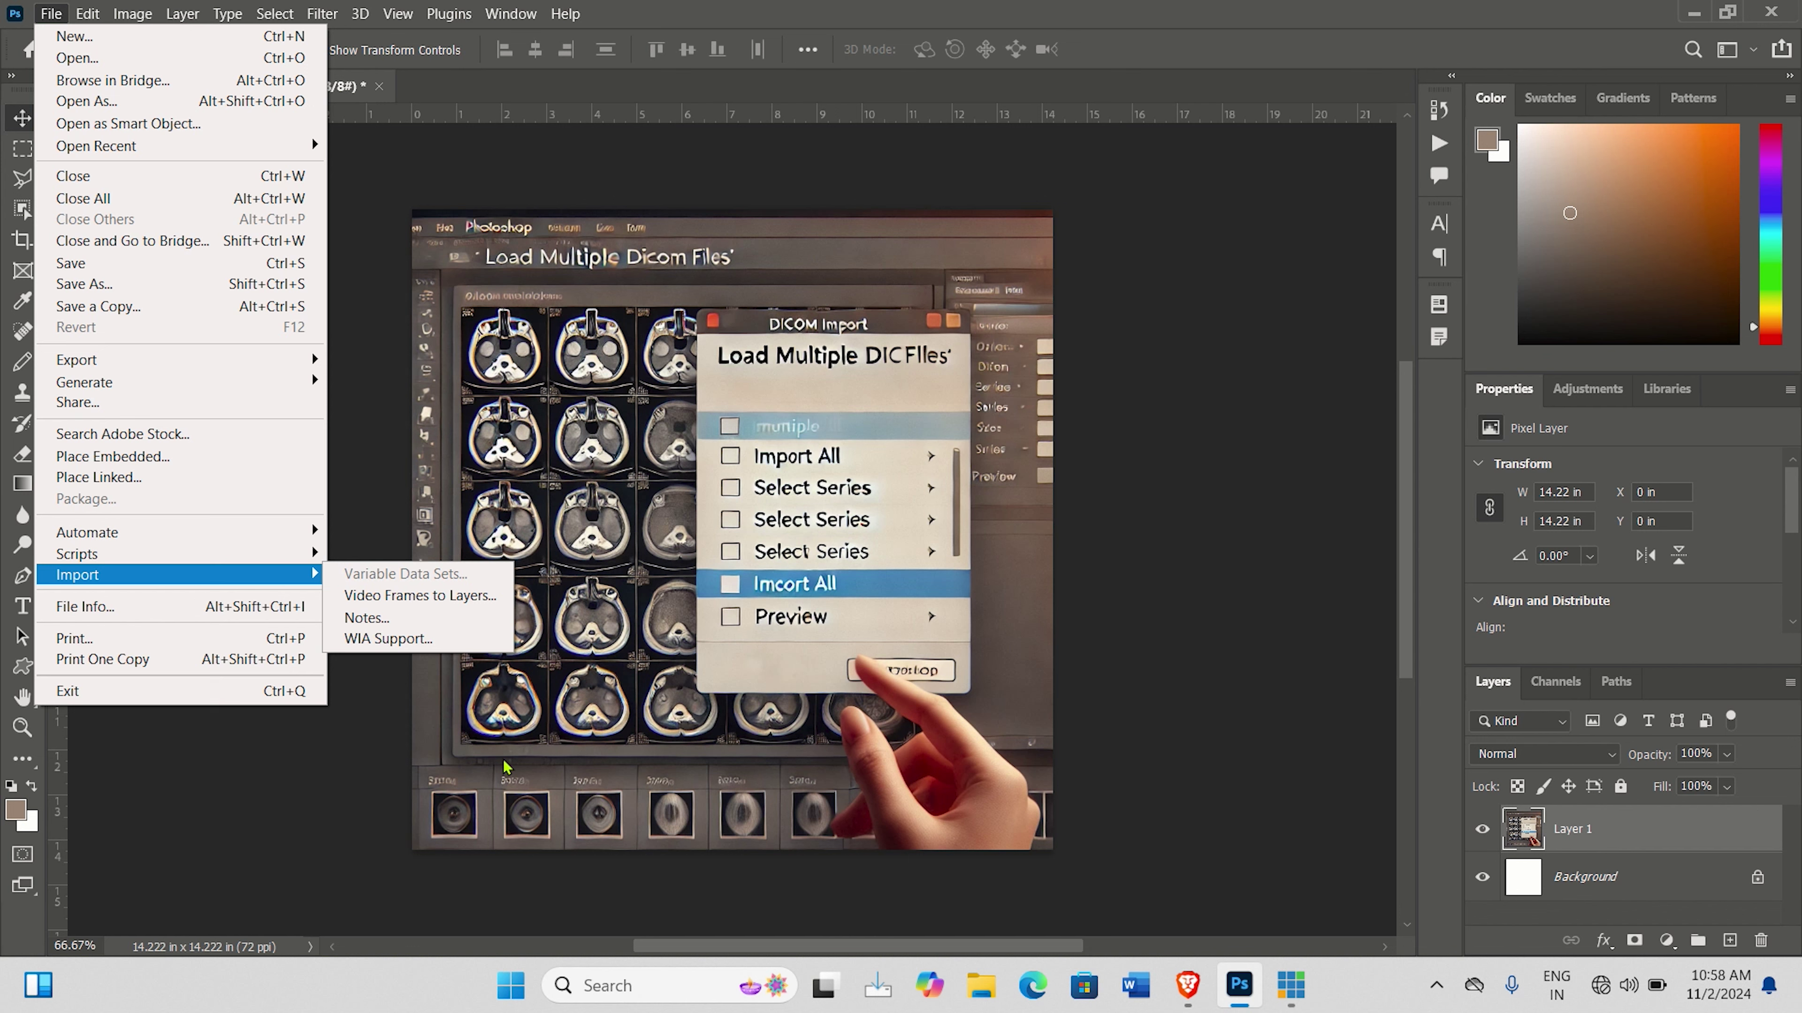
Import Video Frames to Layers from 'FormatFactory Screen Record20241102_111802' on the Desktop.
click(418, 599)
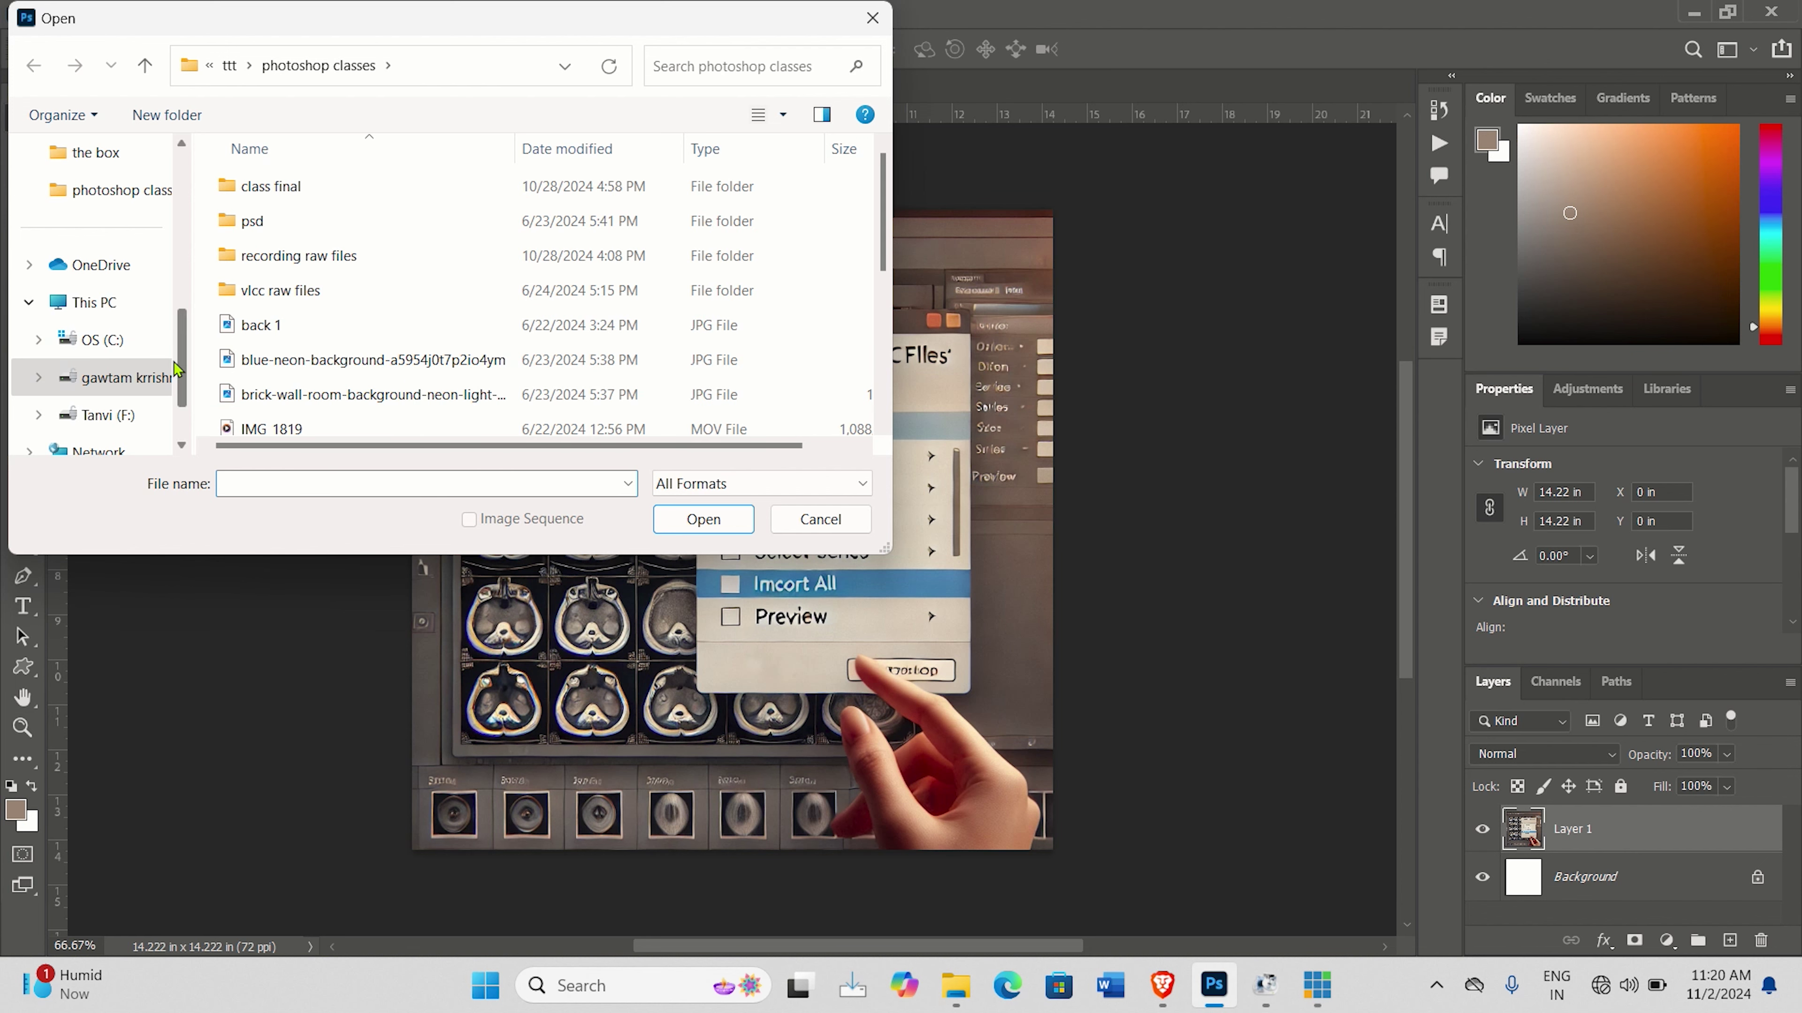
scroll(183, 358, up, 2)
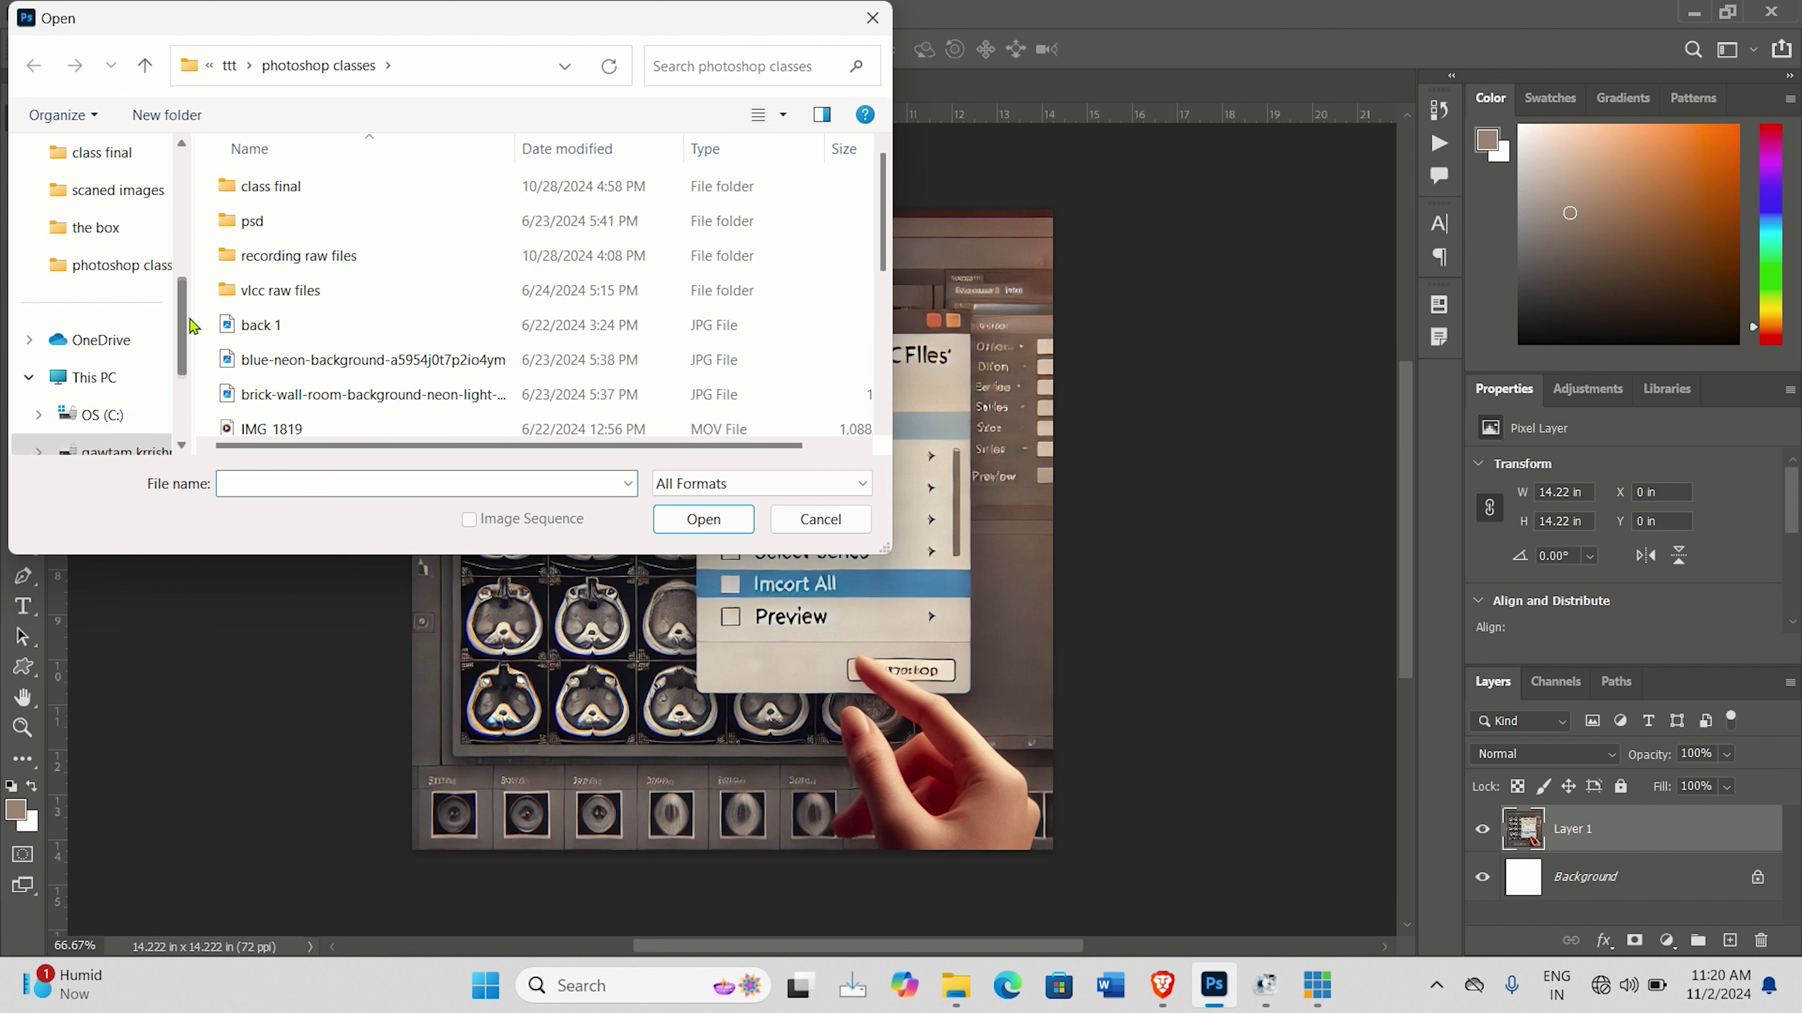
click(139, 380)
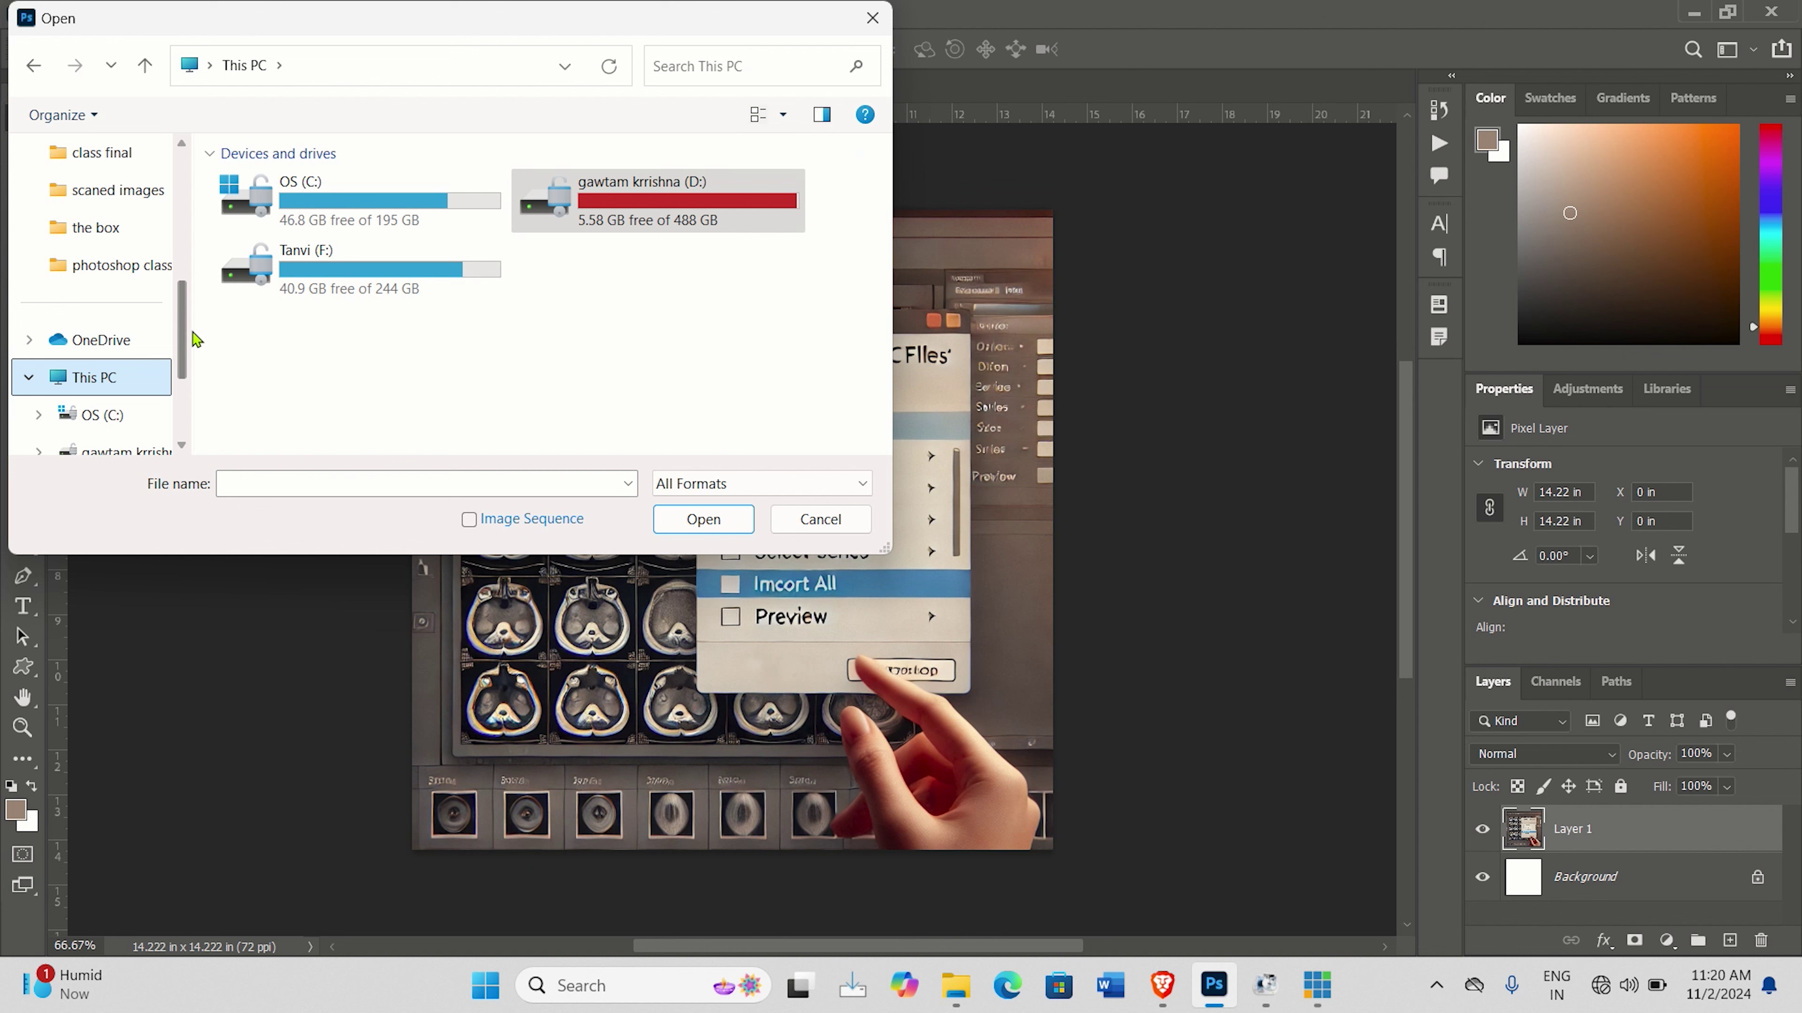
scroll(181, 339, up, 5)
click(120, 275)
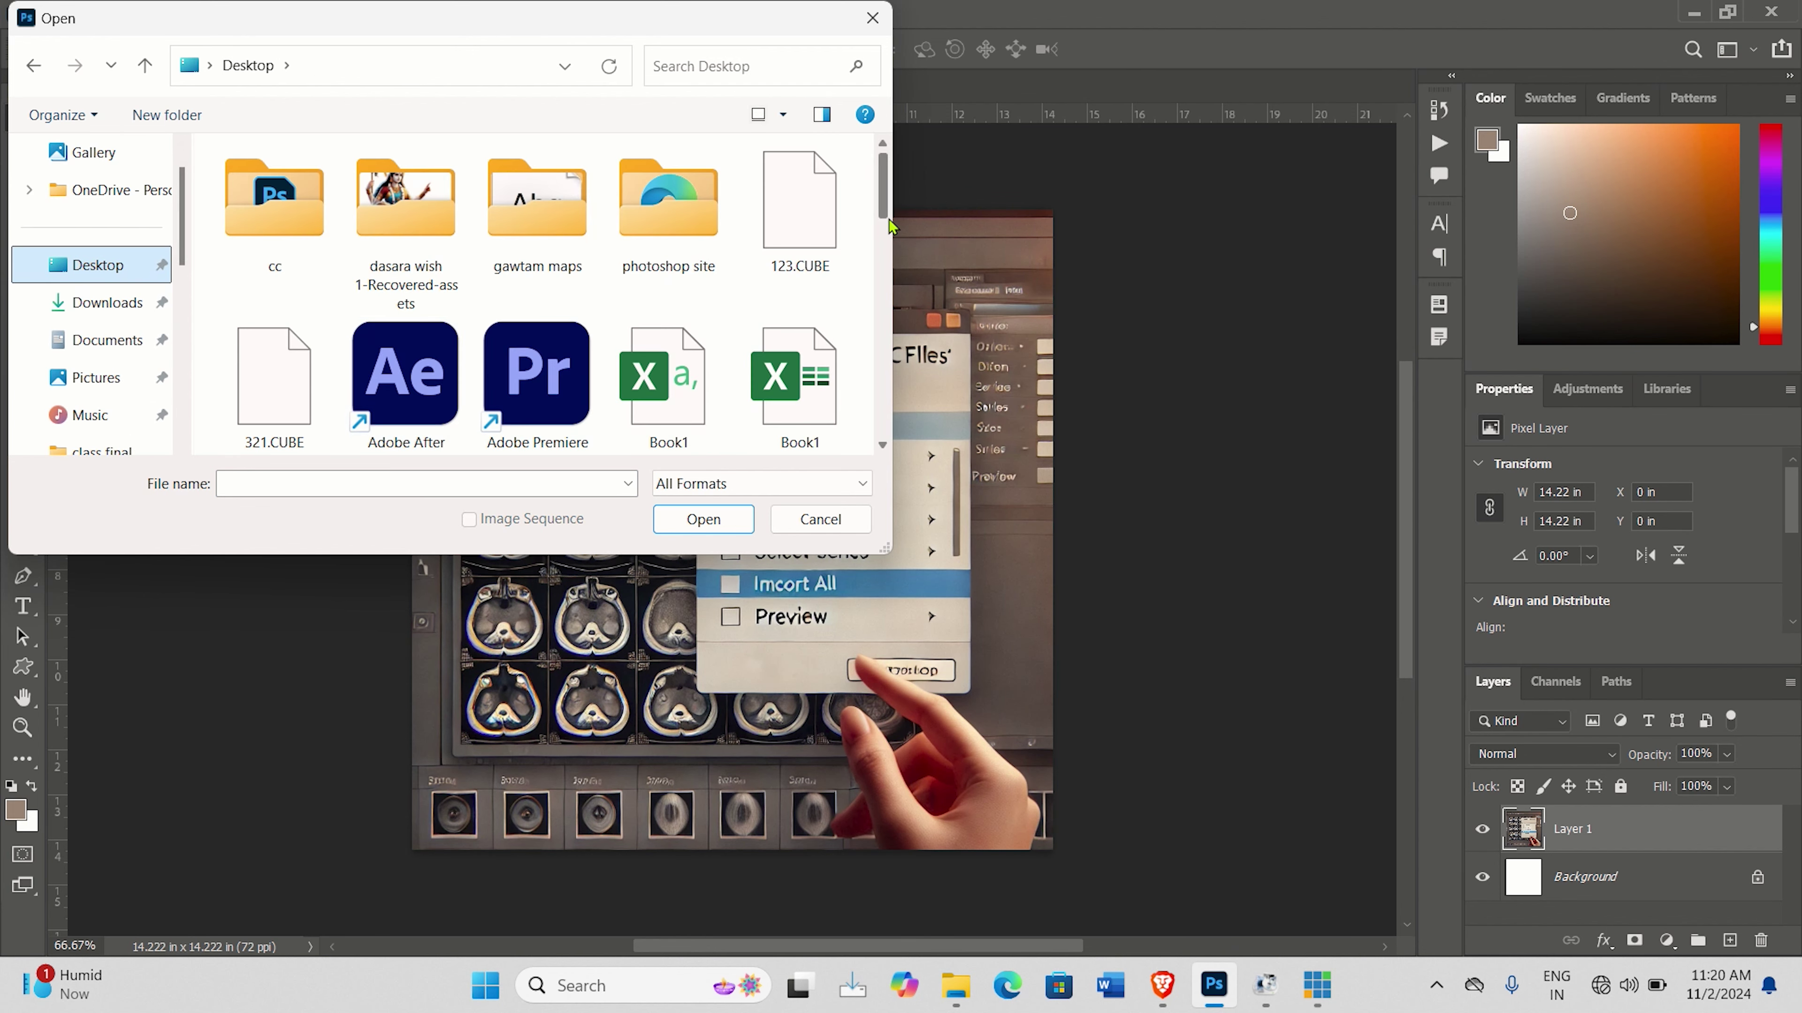
drag(883, 206, 880, 316)
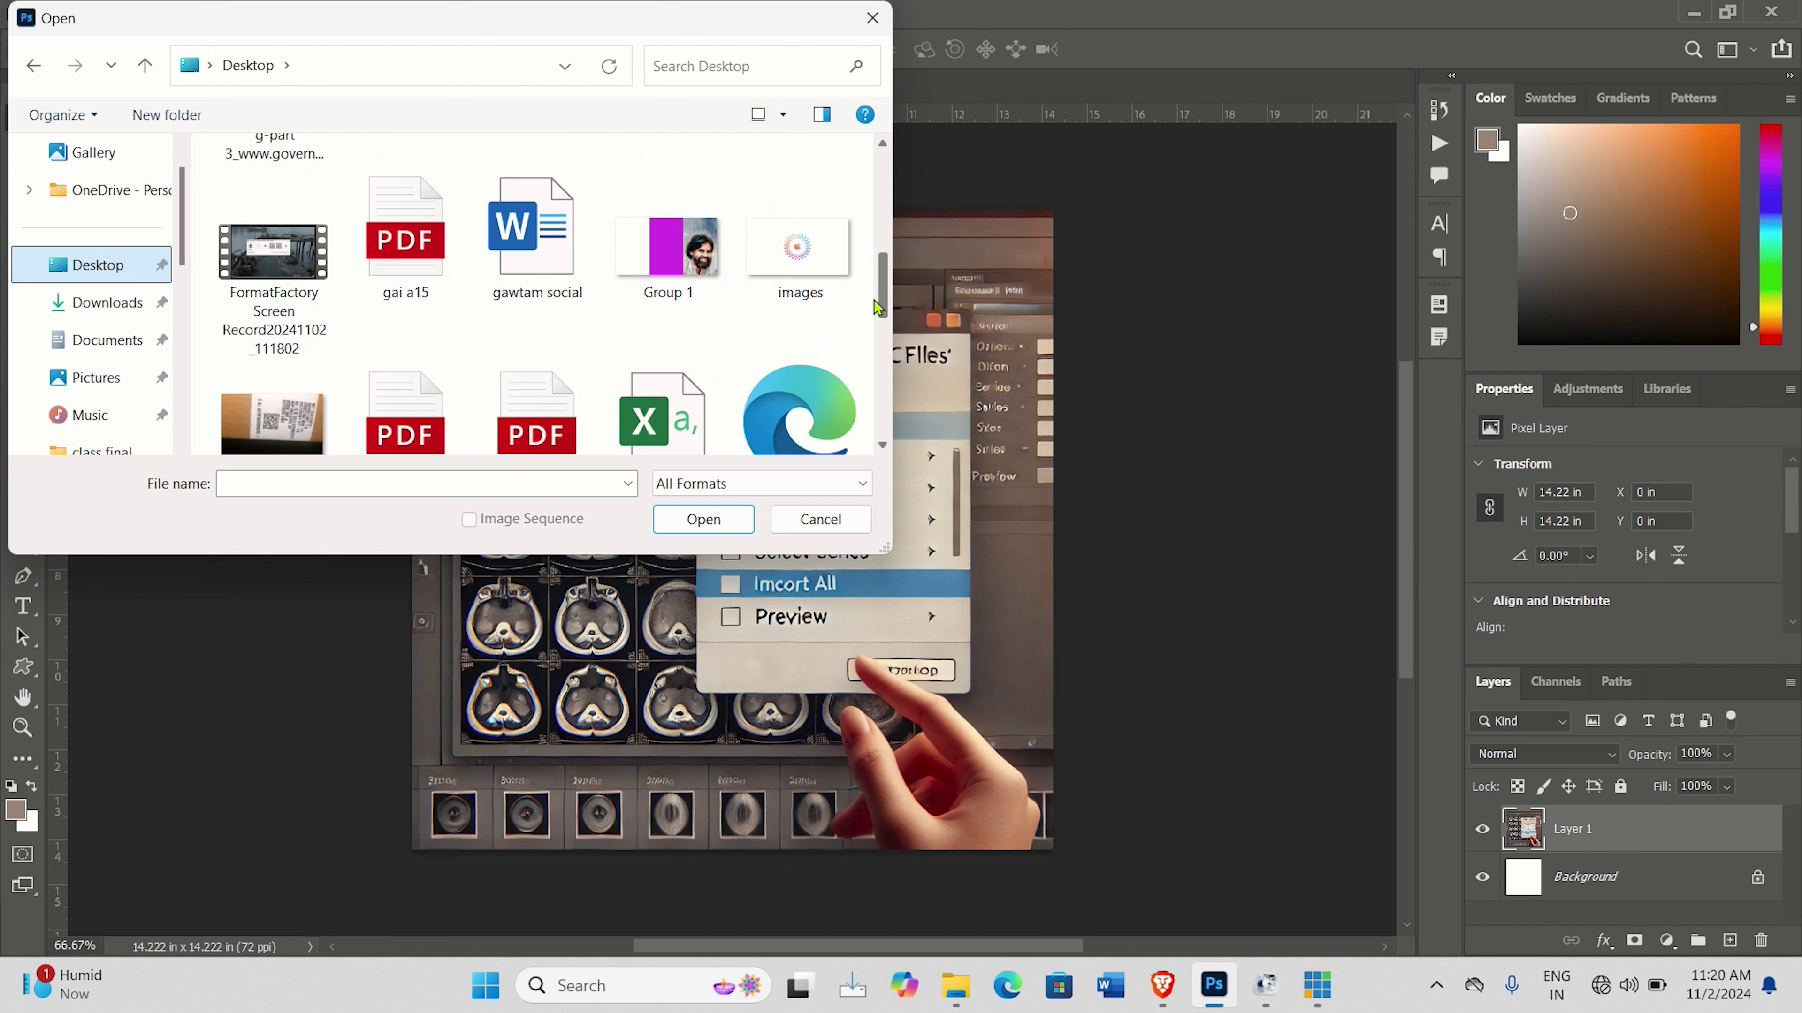
click(296, 269)
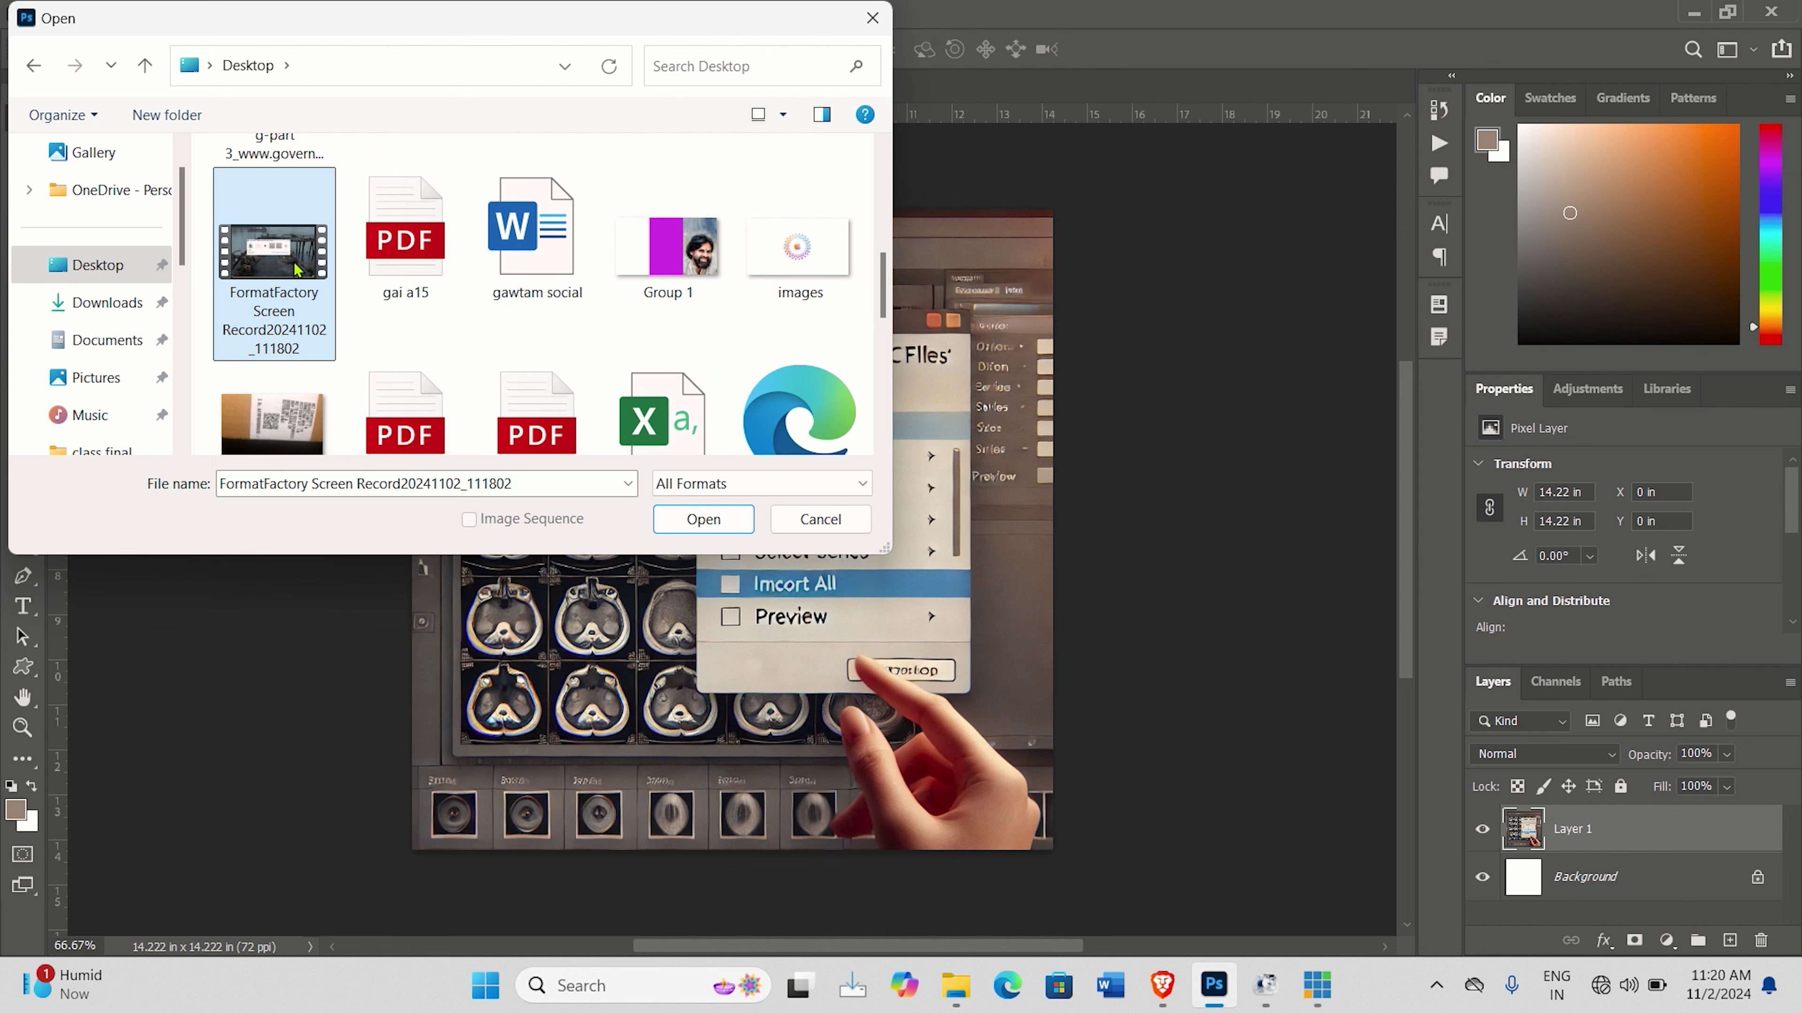
click(718, 522)
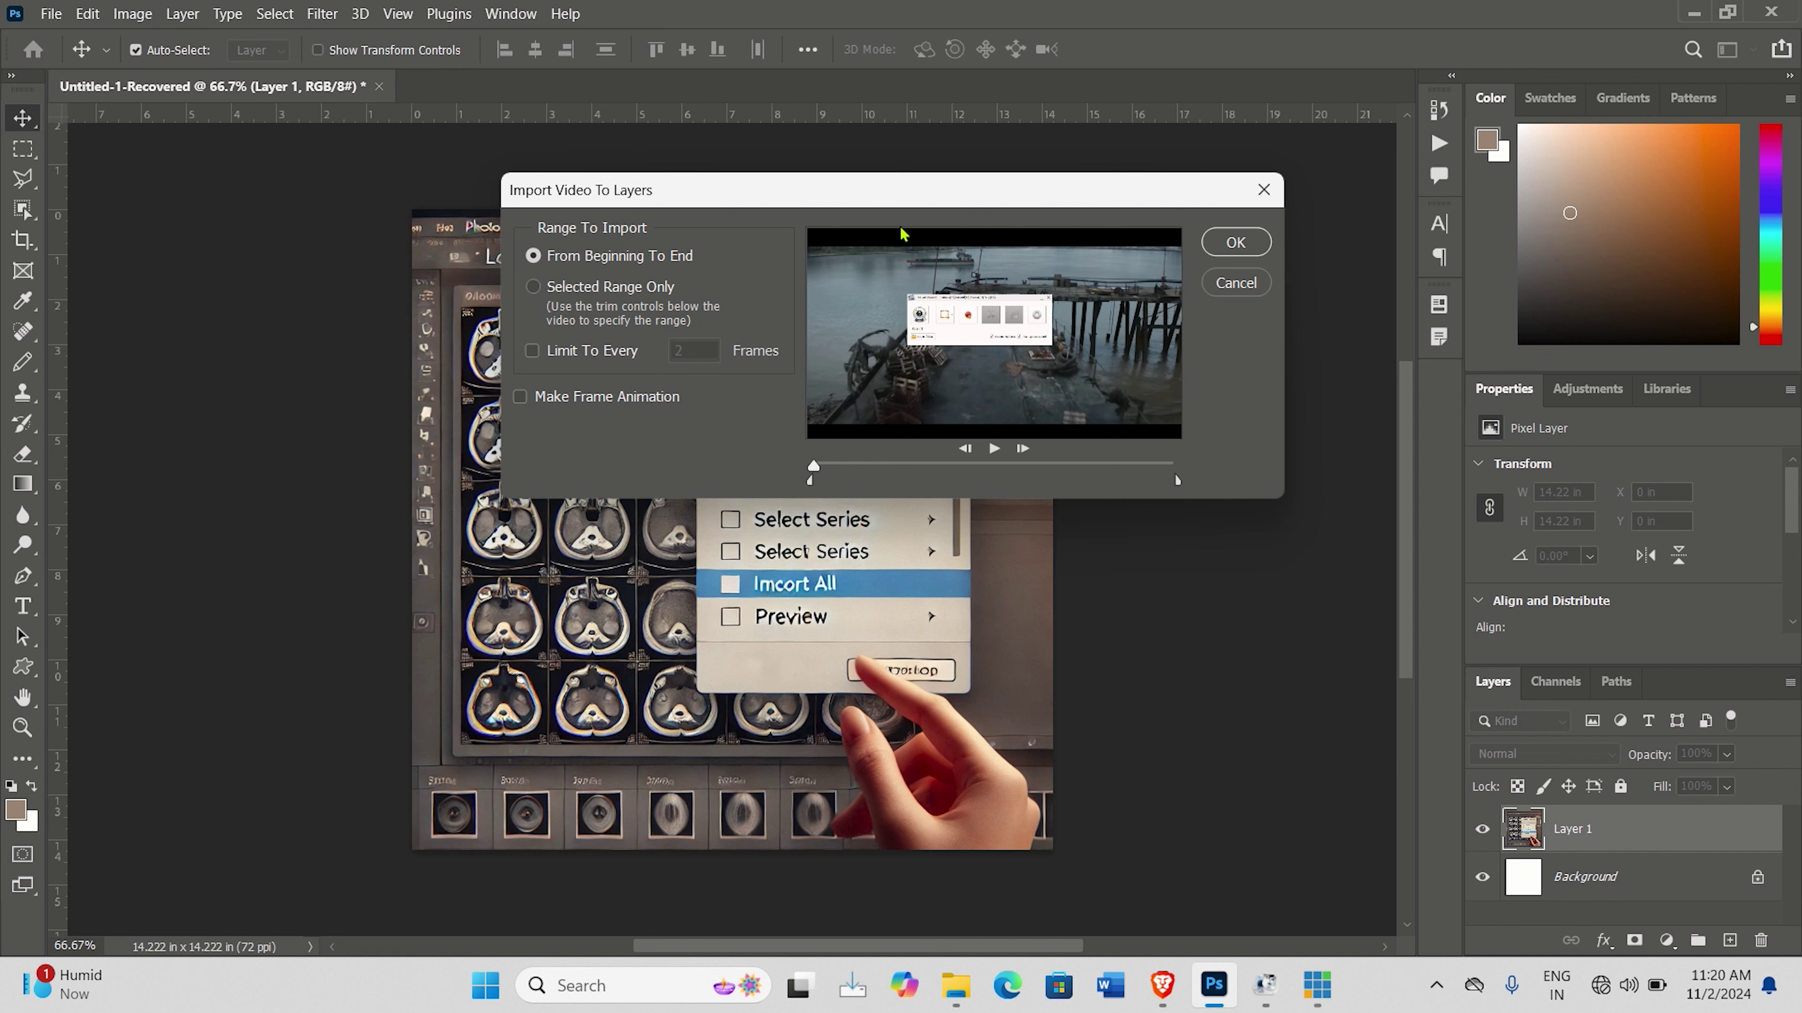
Trim the import to a short range near the clip start and import it as layers.
drag(812, 482, 874, 491)
drag(1178, 487, 915, 489)
click(1235, 244)
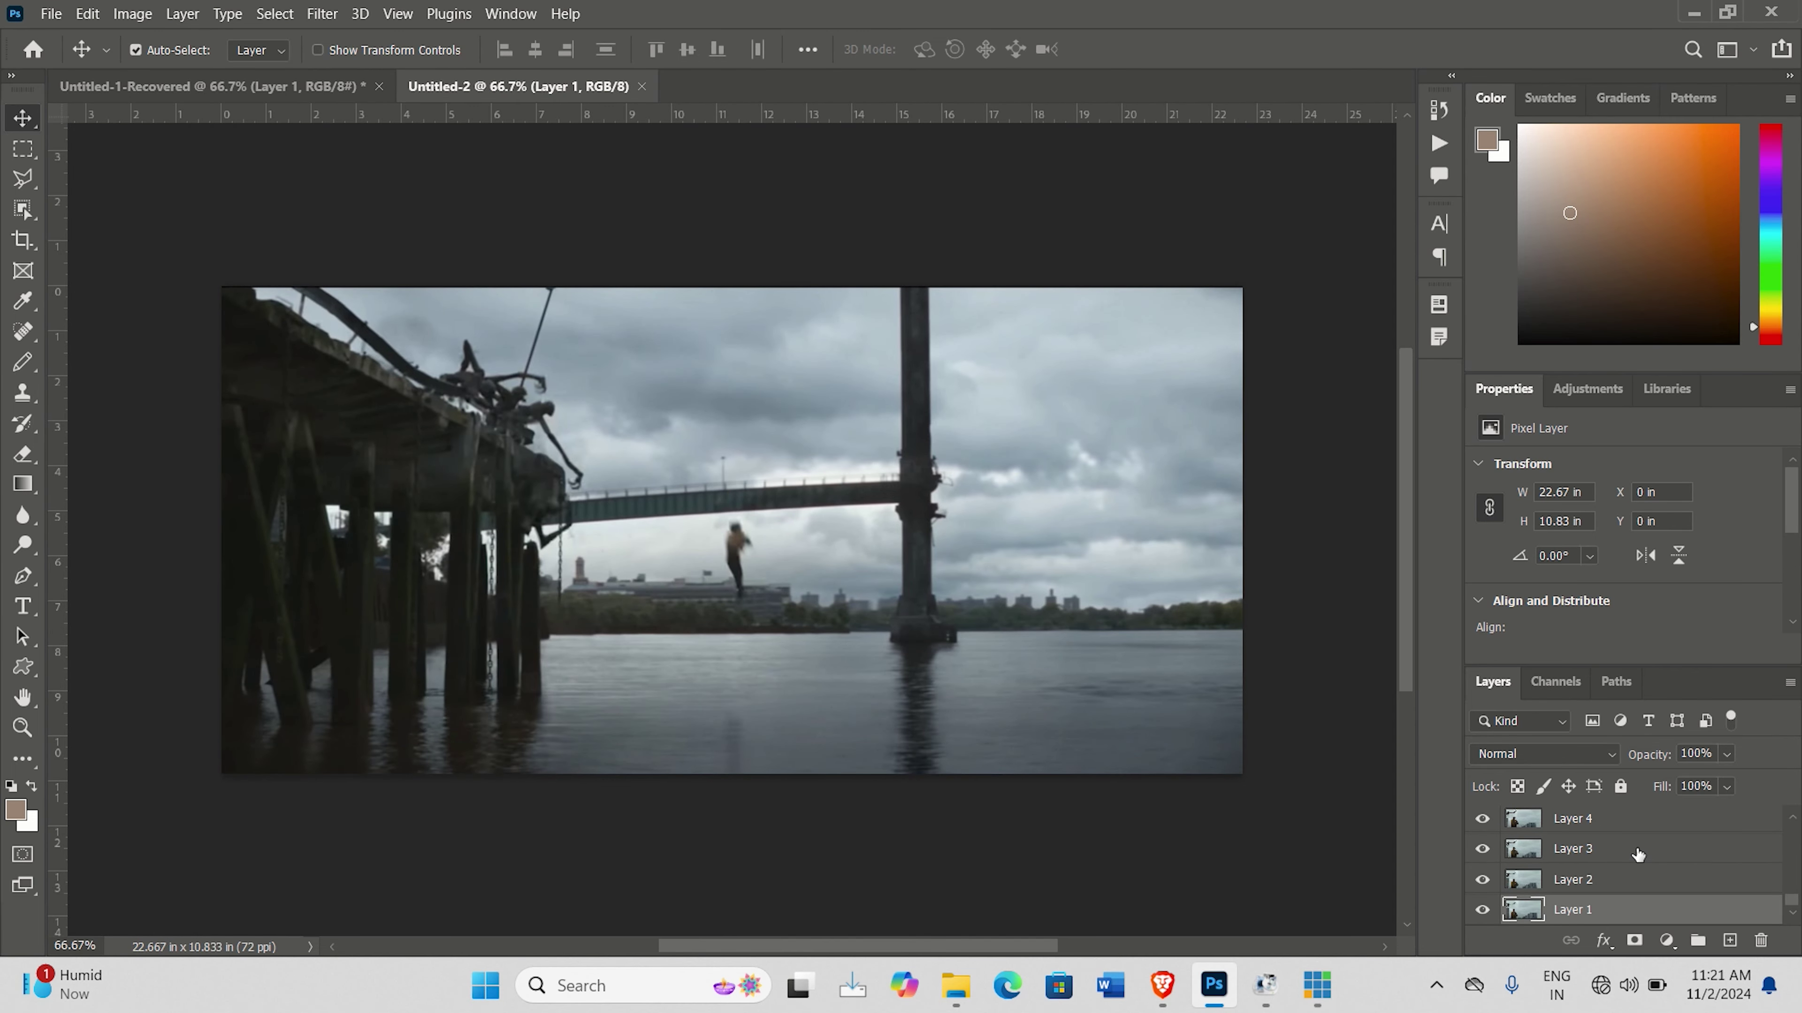
Zoom the video frame to 100% with Ctrl+1.
drag(1792, 900, 1792, 829)
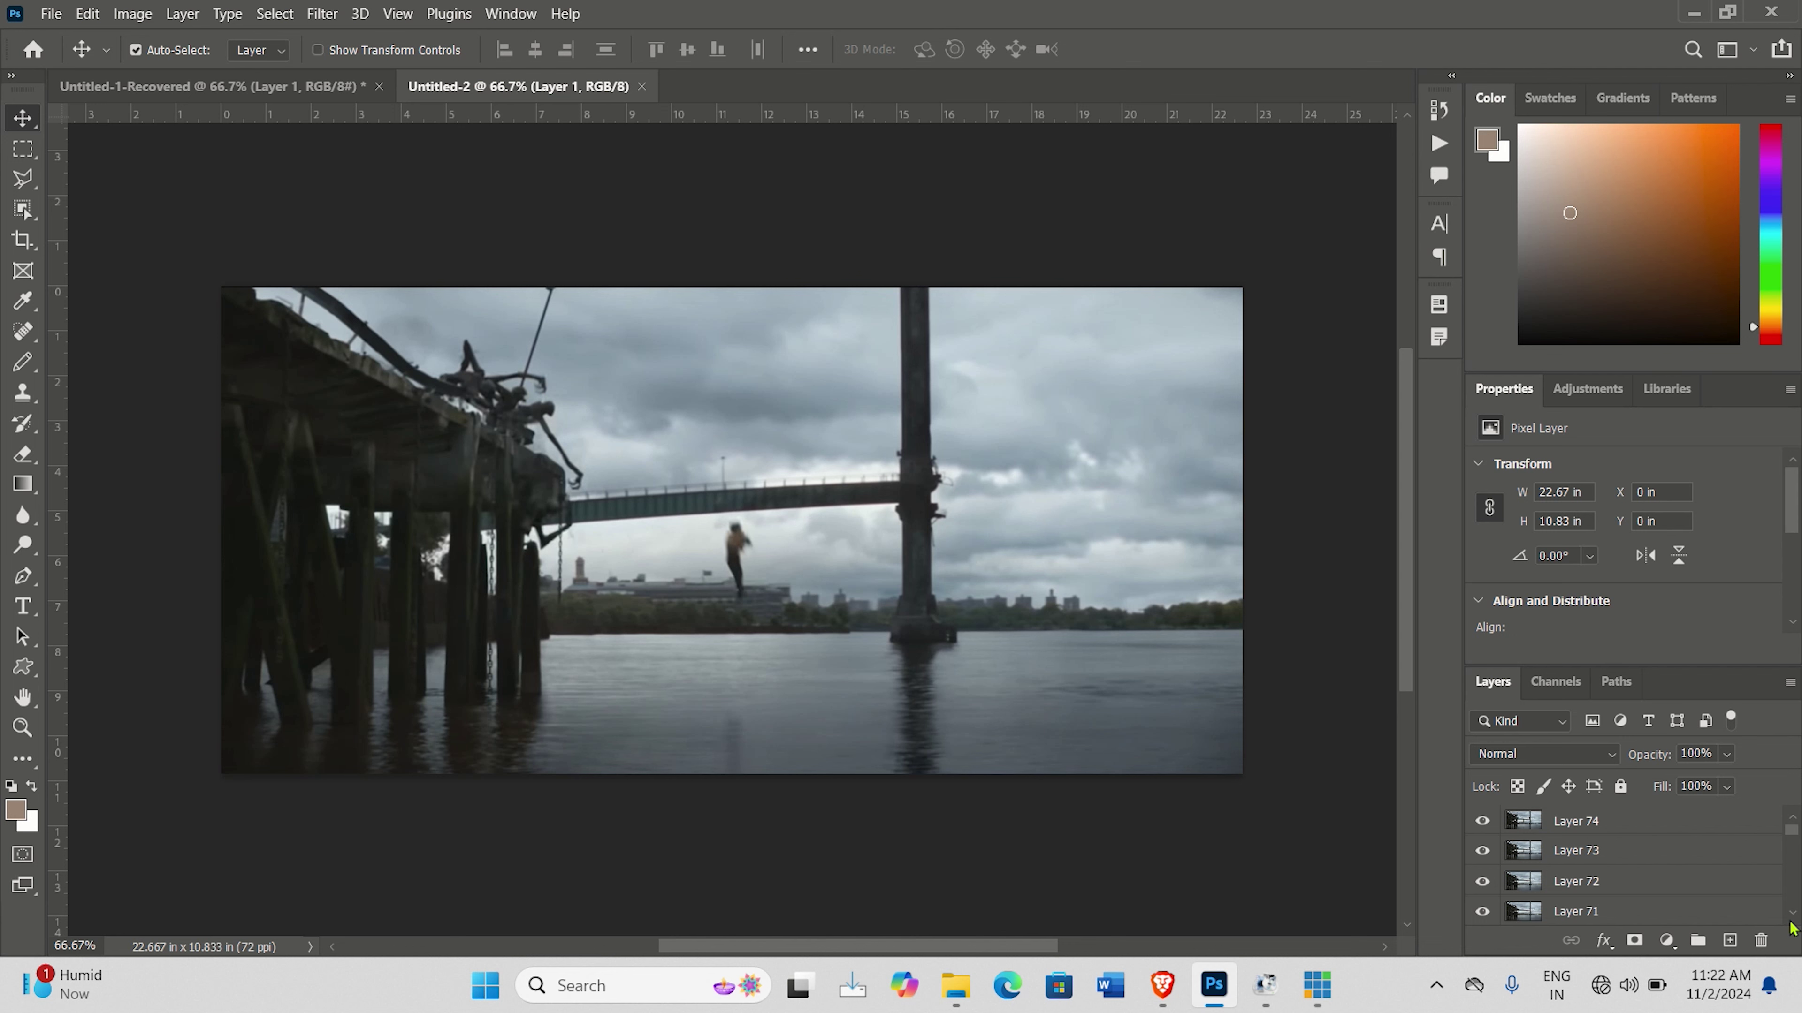
key(ctrl)
key(ctrl+1)
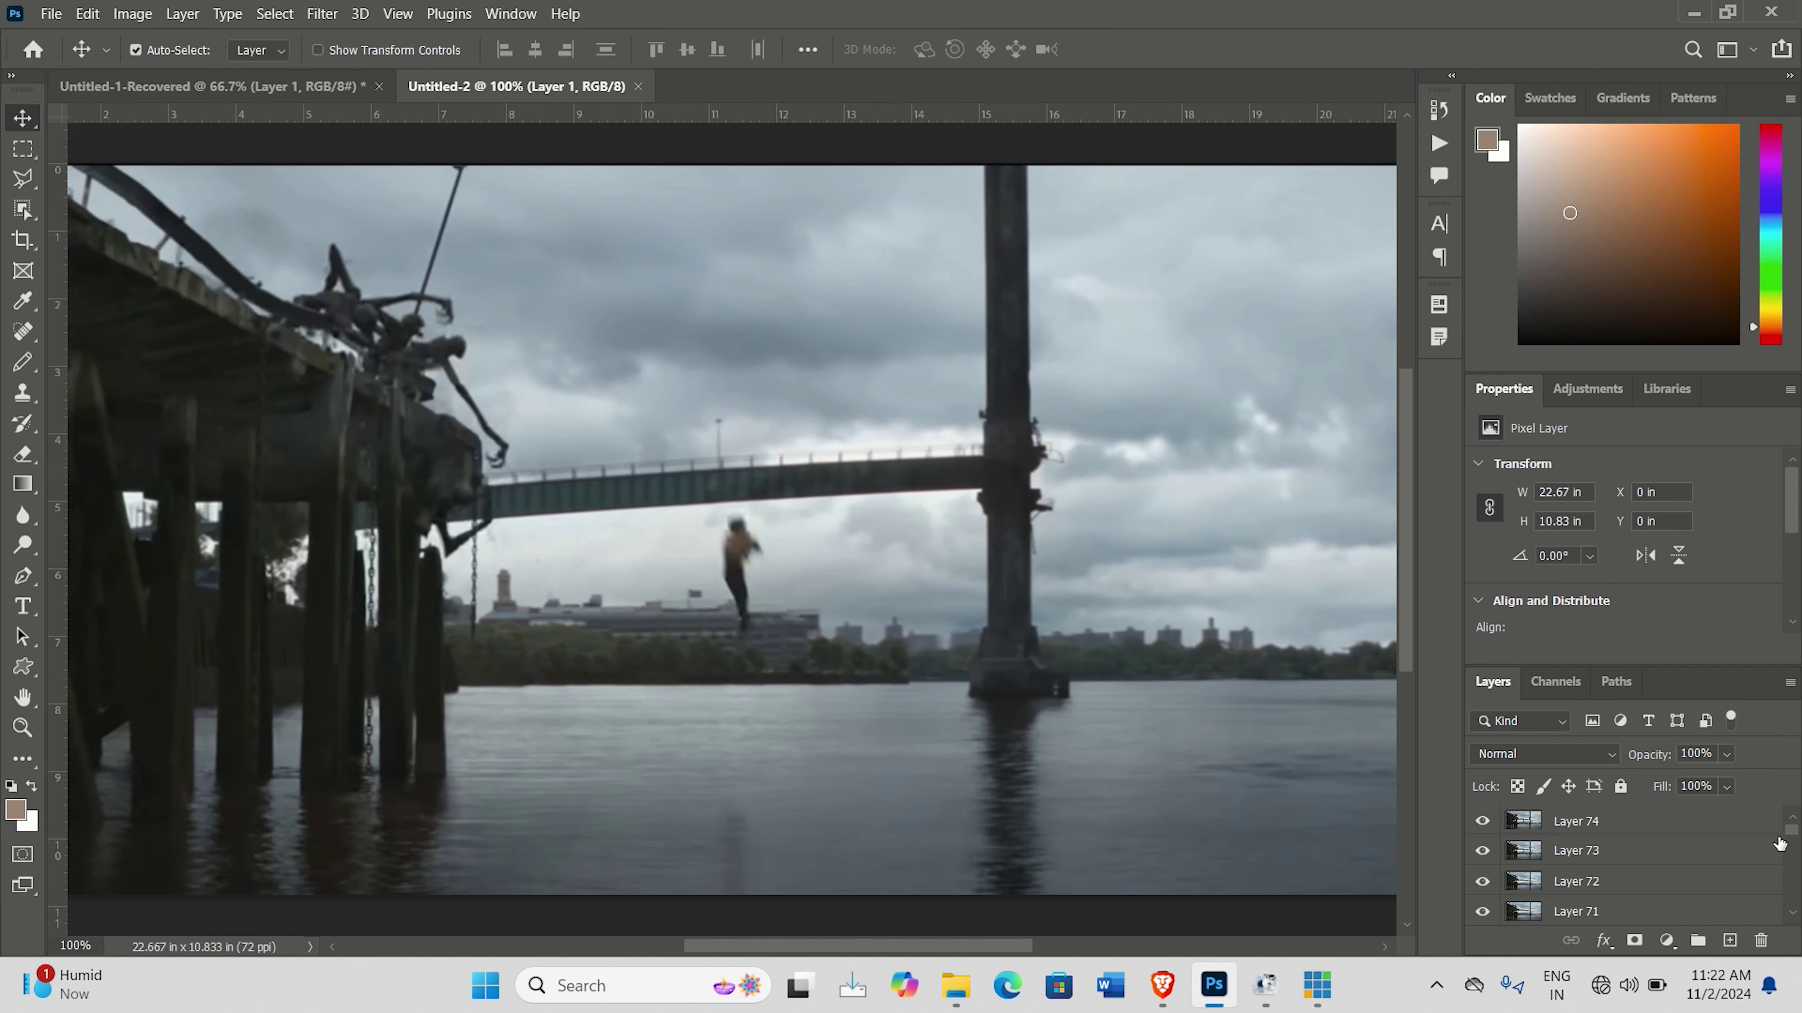
Make Layer 2 the active layer and scroll the Layers panel back to the top.
drag(1793, 840, 1796, 922)
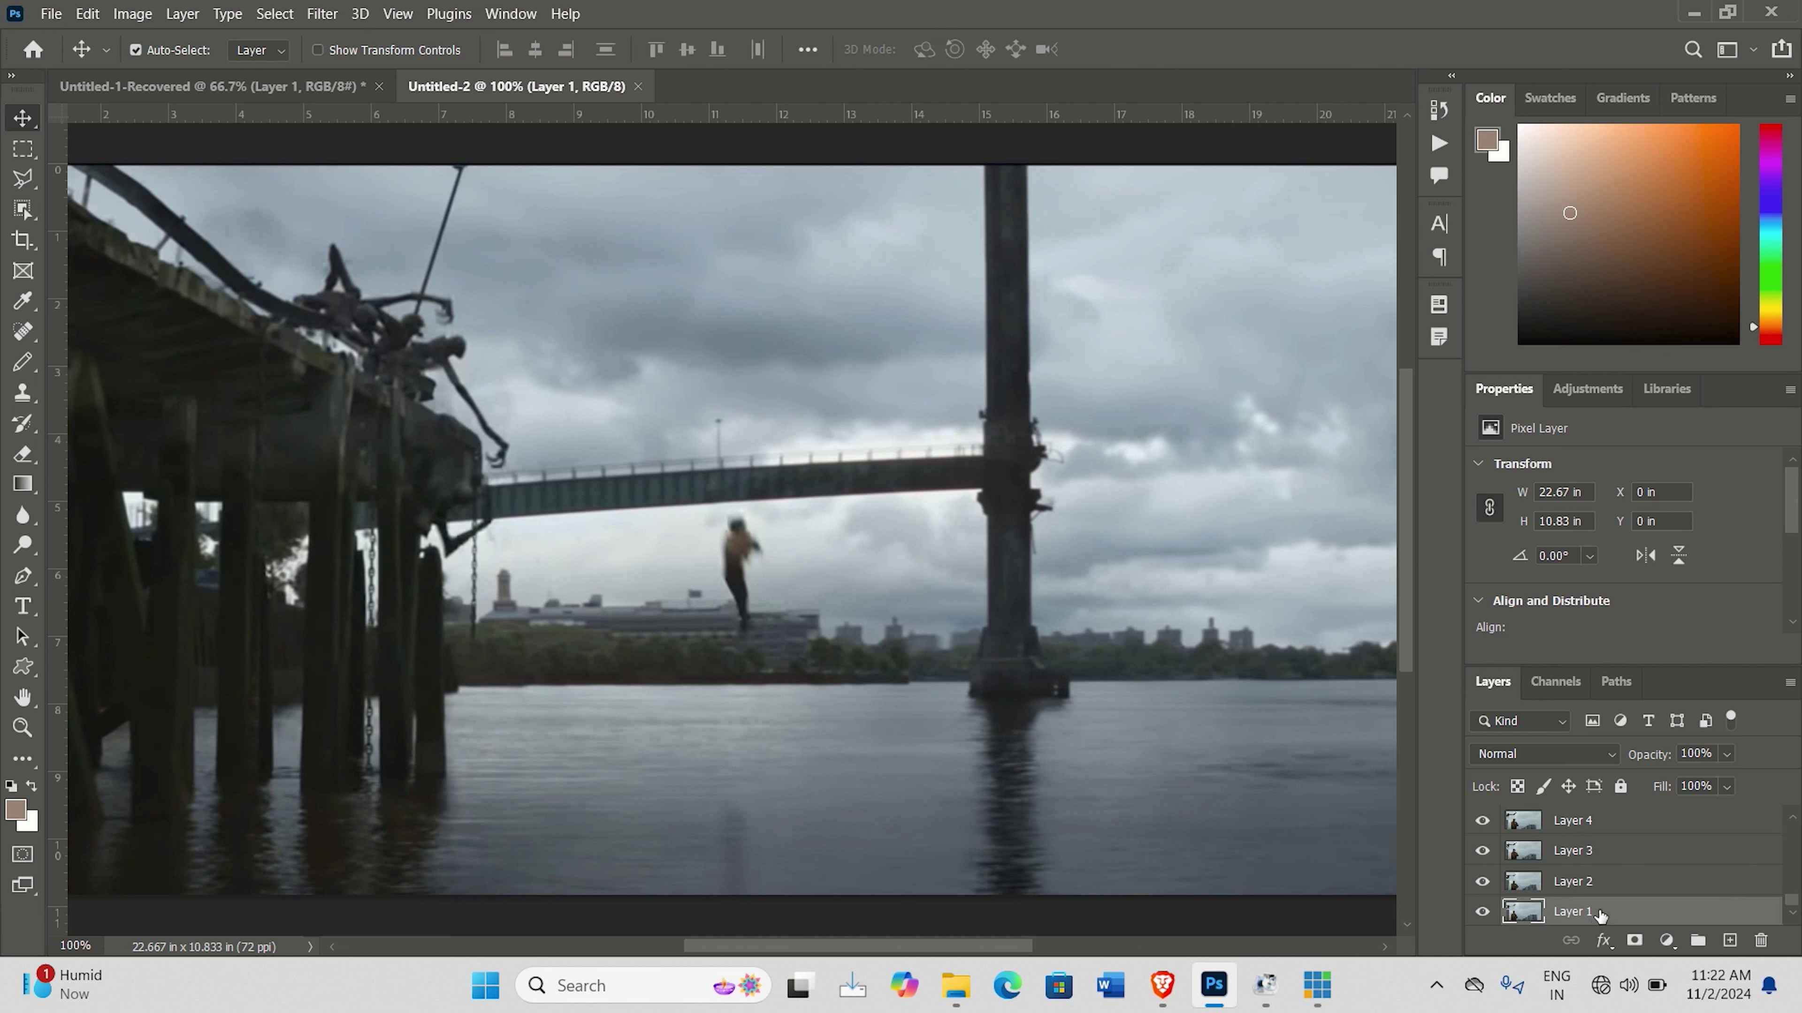
click(1570, 888)
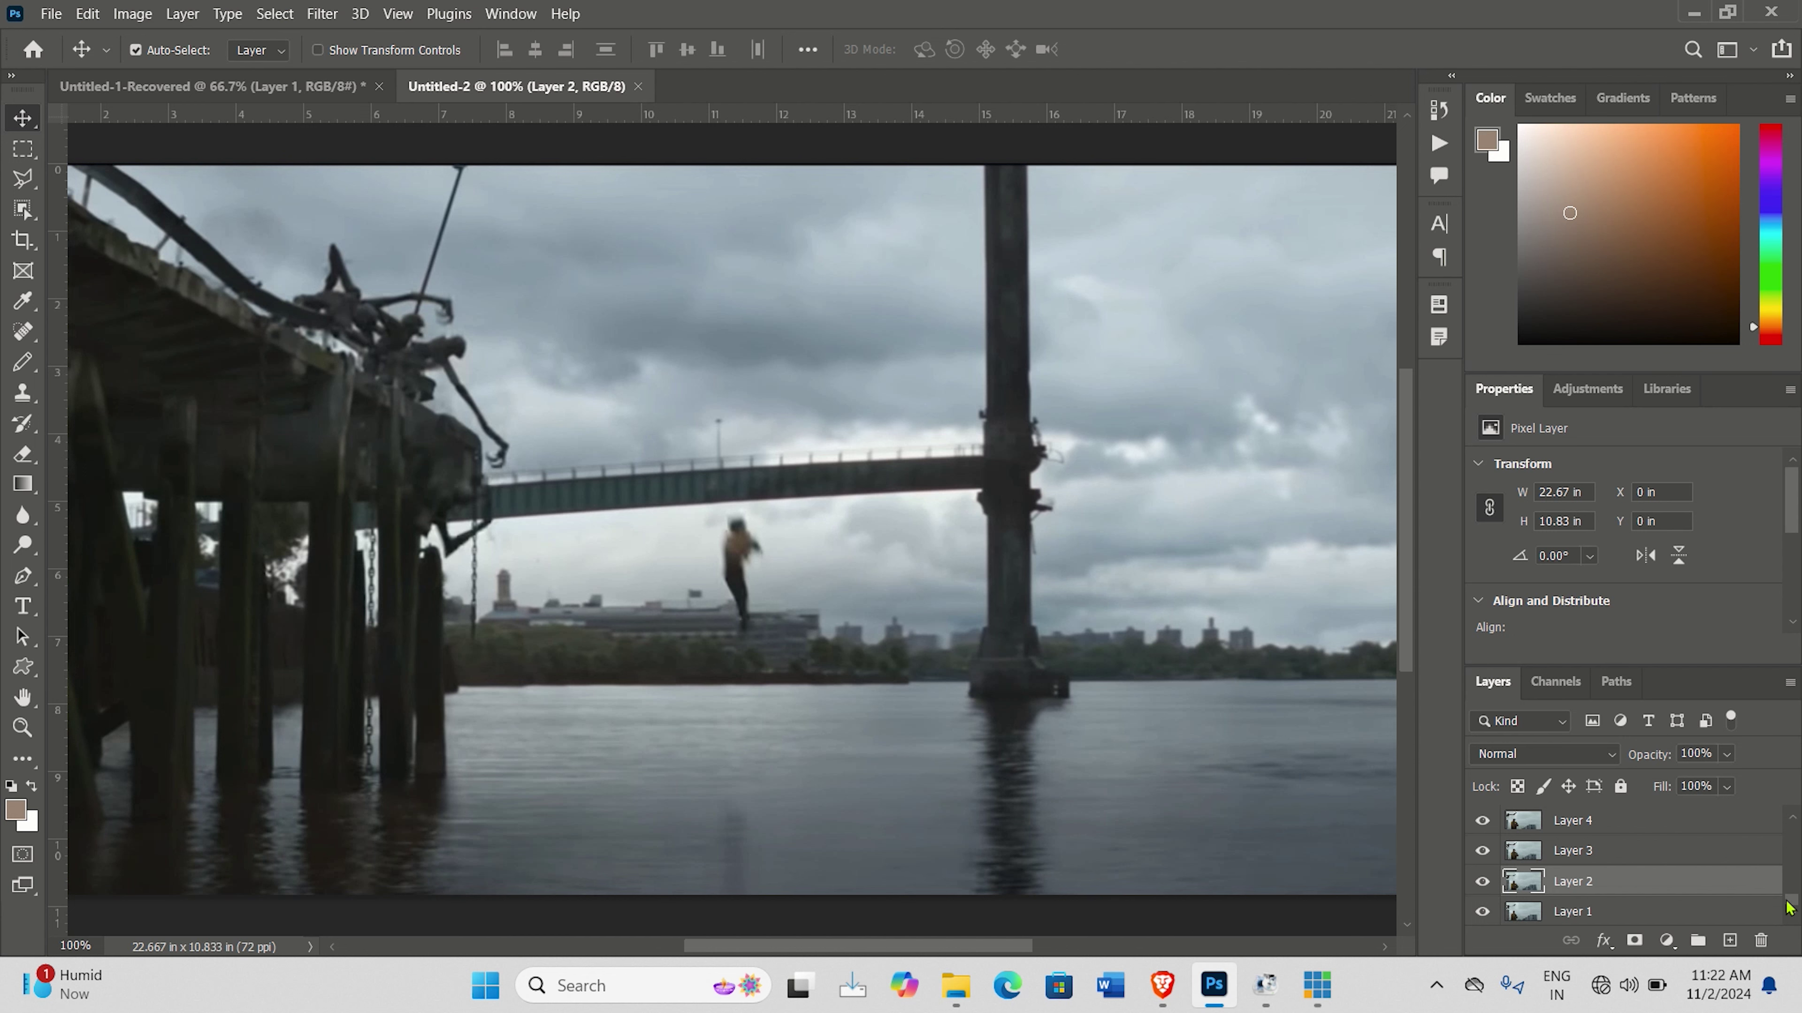
scroll(1790, 886, up, 5)
drag(1790, 886, 1790, 829)
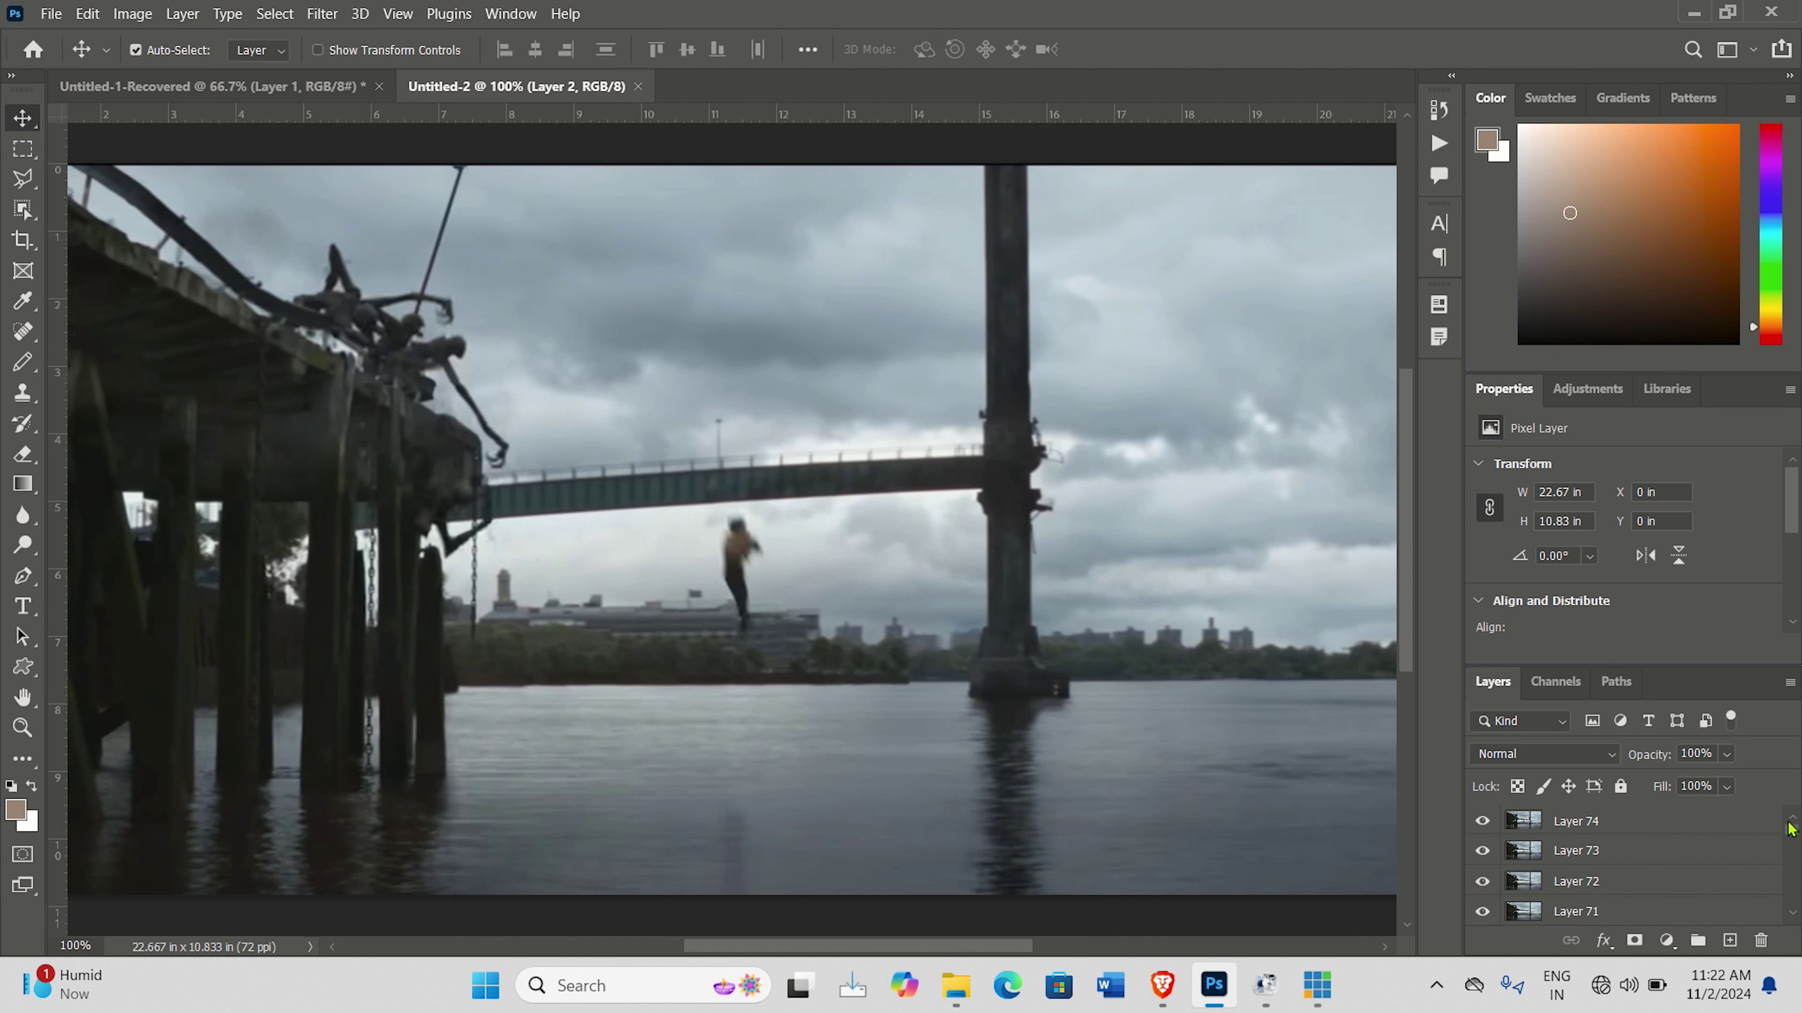
Hide frame Layers 74 through 71 and enlarge the Layers panel.
click(1483, 822)
click(1482, 850)
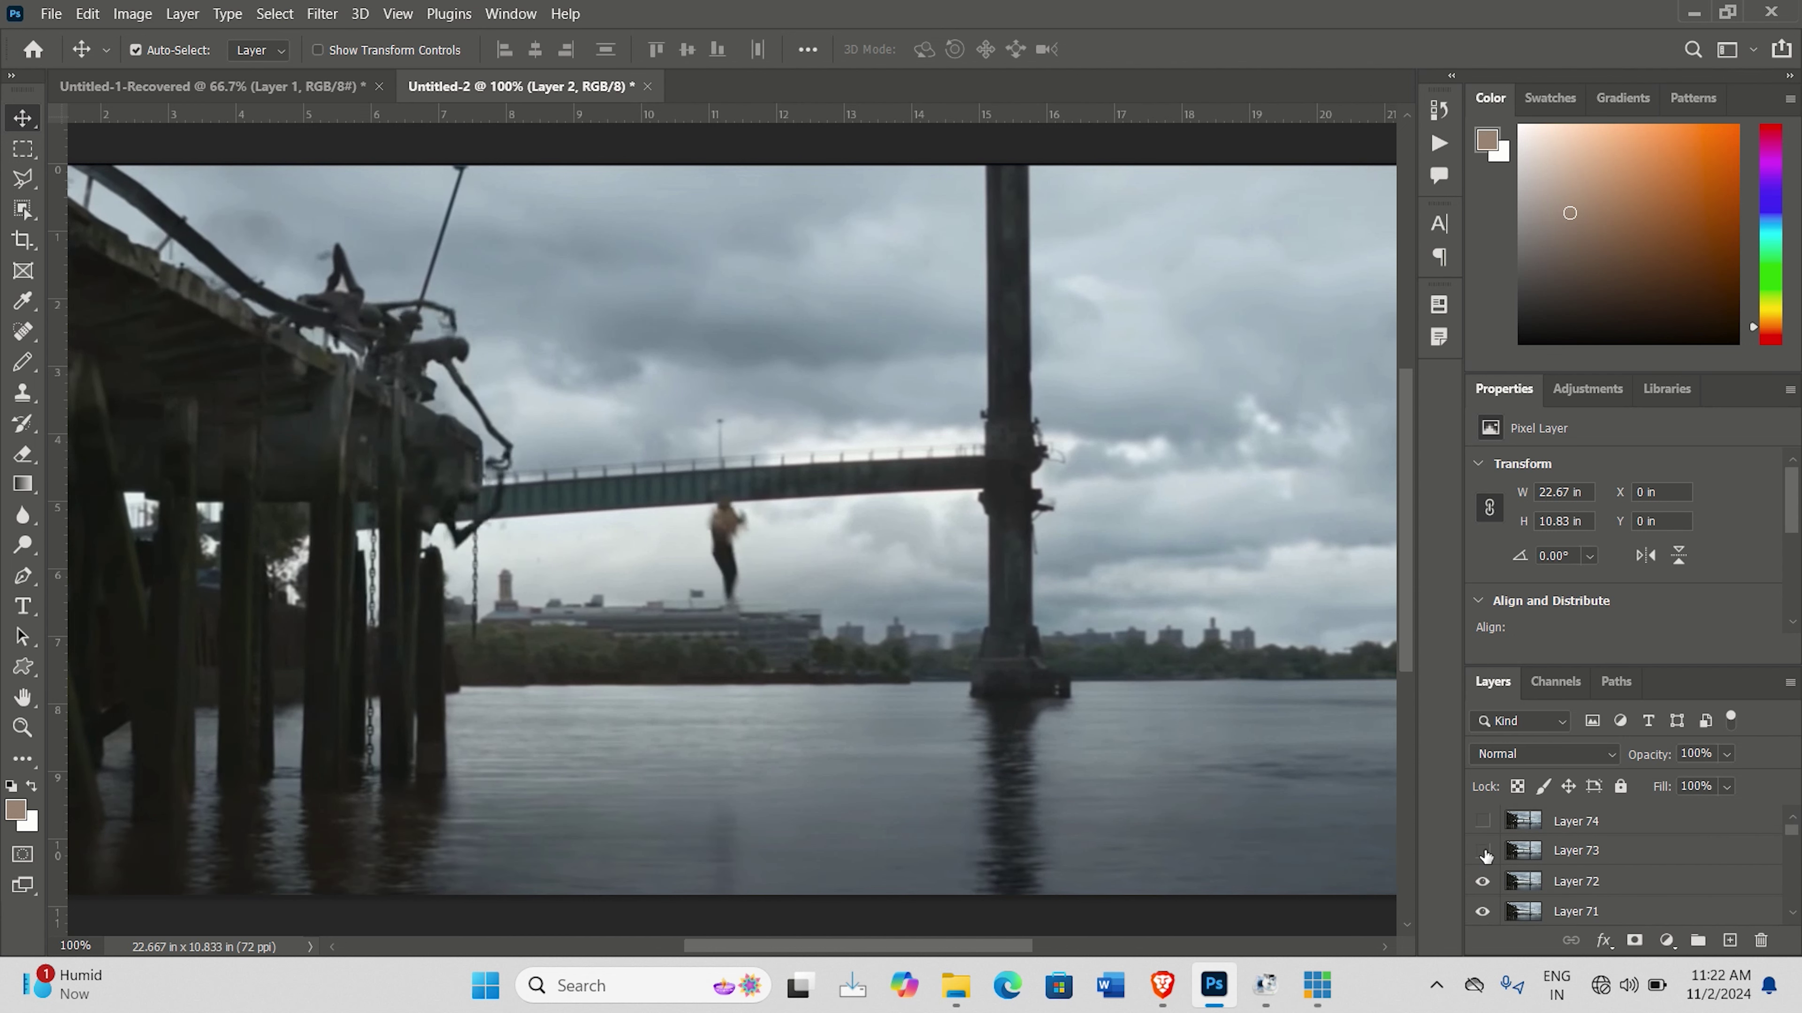
click(1483, 882)
click(1482, 911)
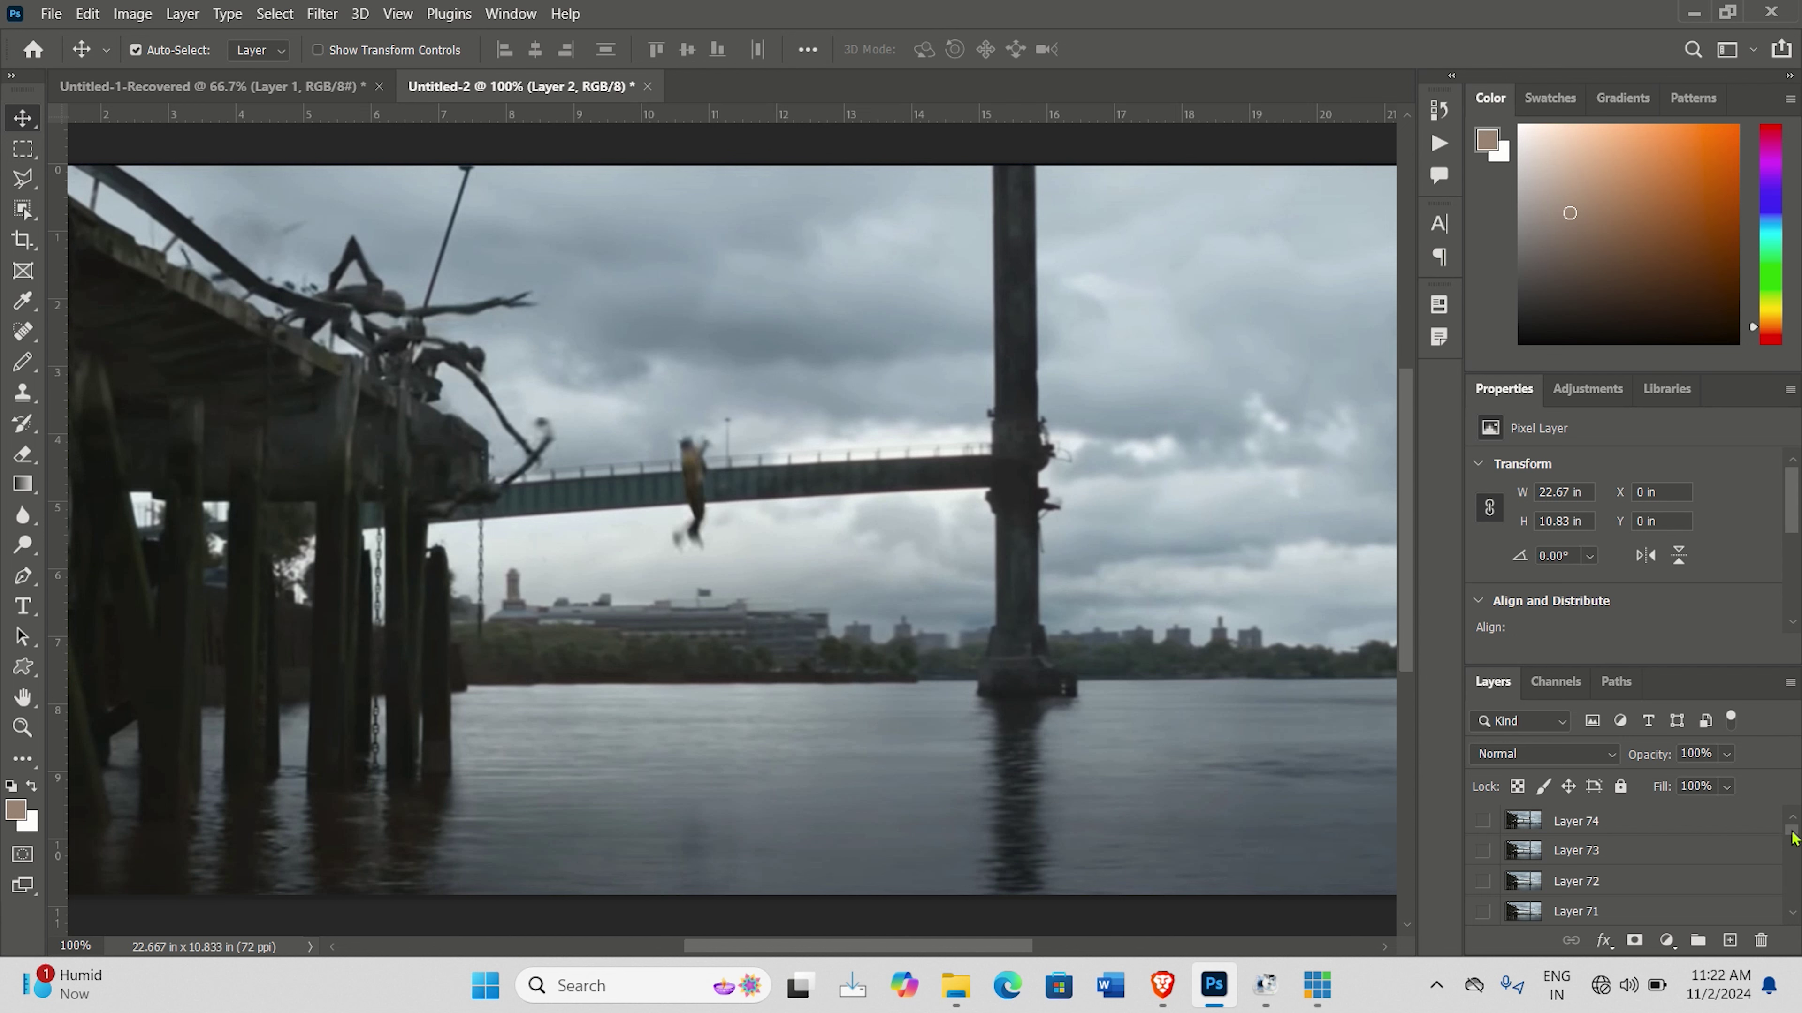
drag(1793, 838, 1792, 839)
drag(1654, 665, 1654, 532)
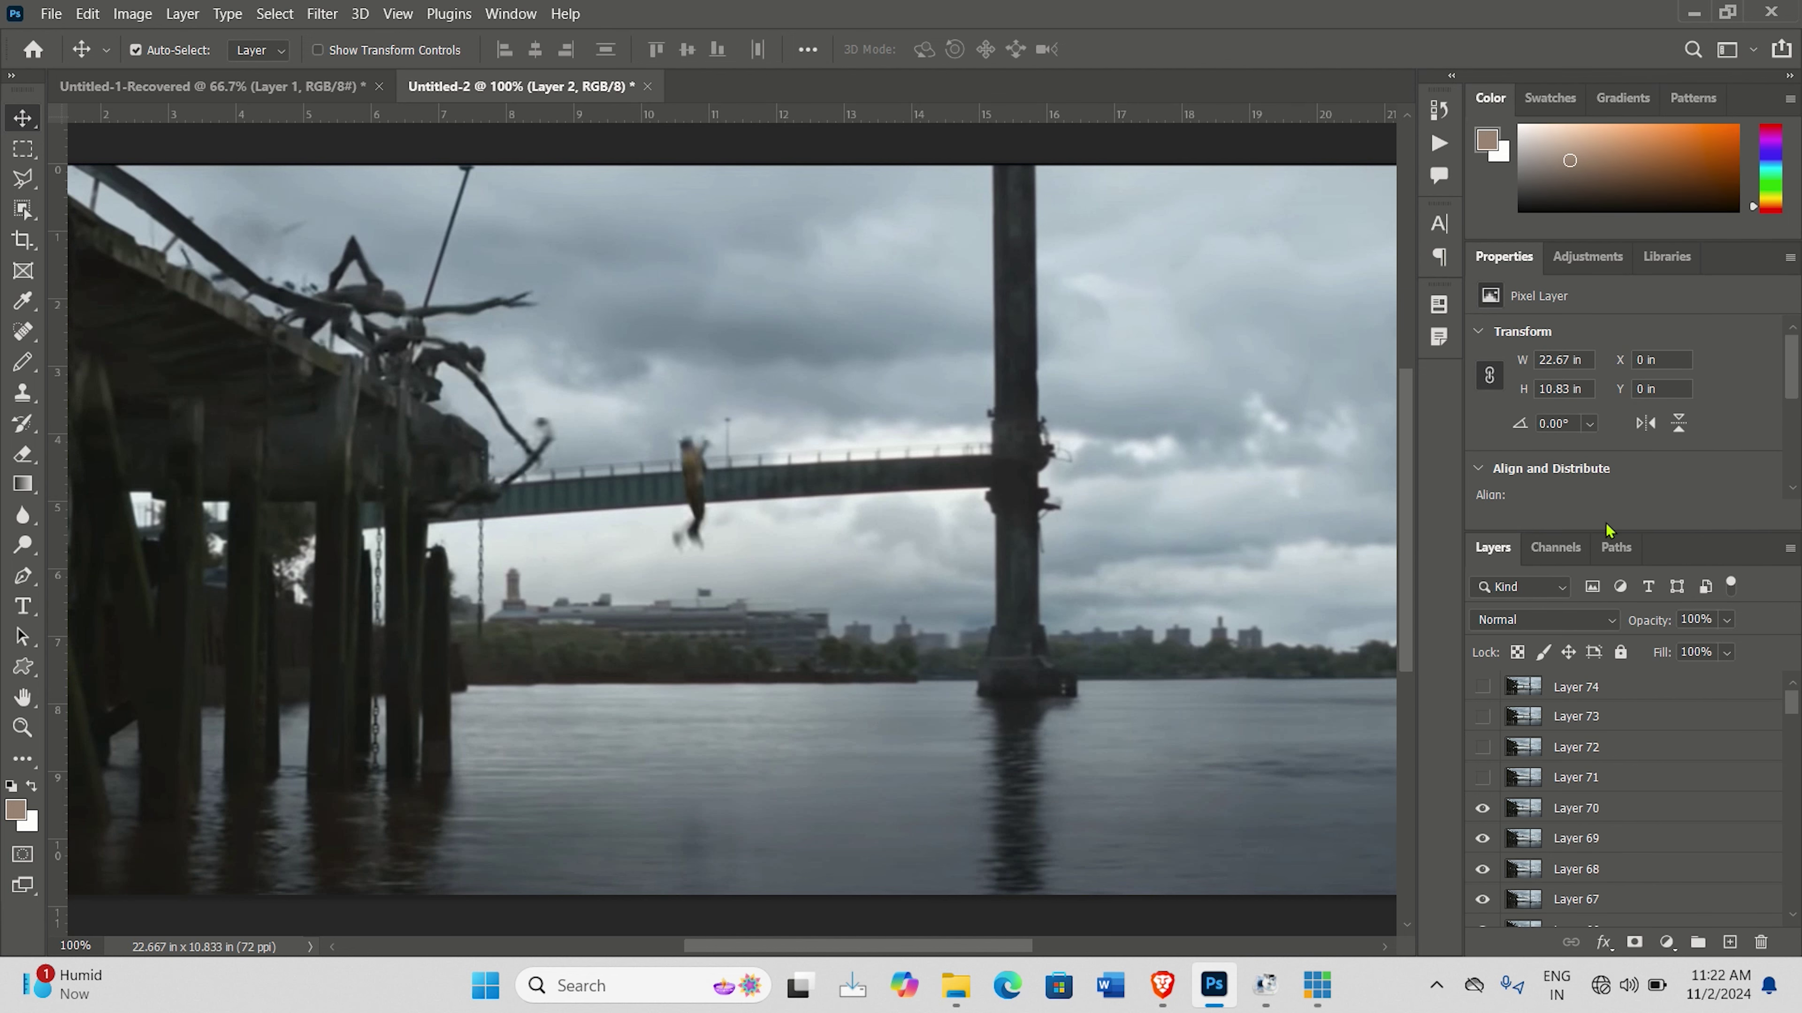
Hide frame Layers 70 down to 48 to step through the jump frames.
click(1483, 807)
click(1483, 838)
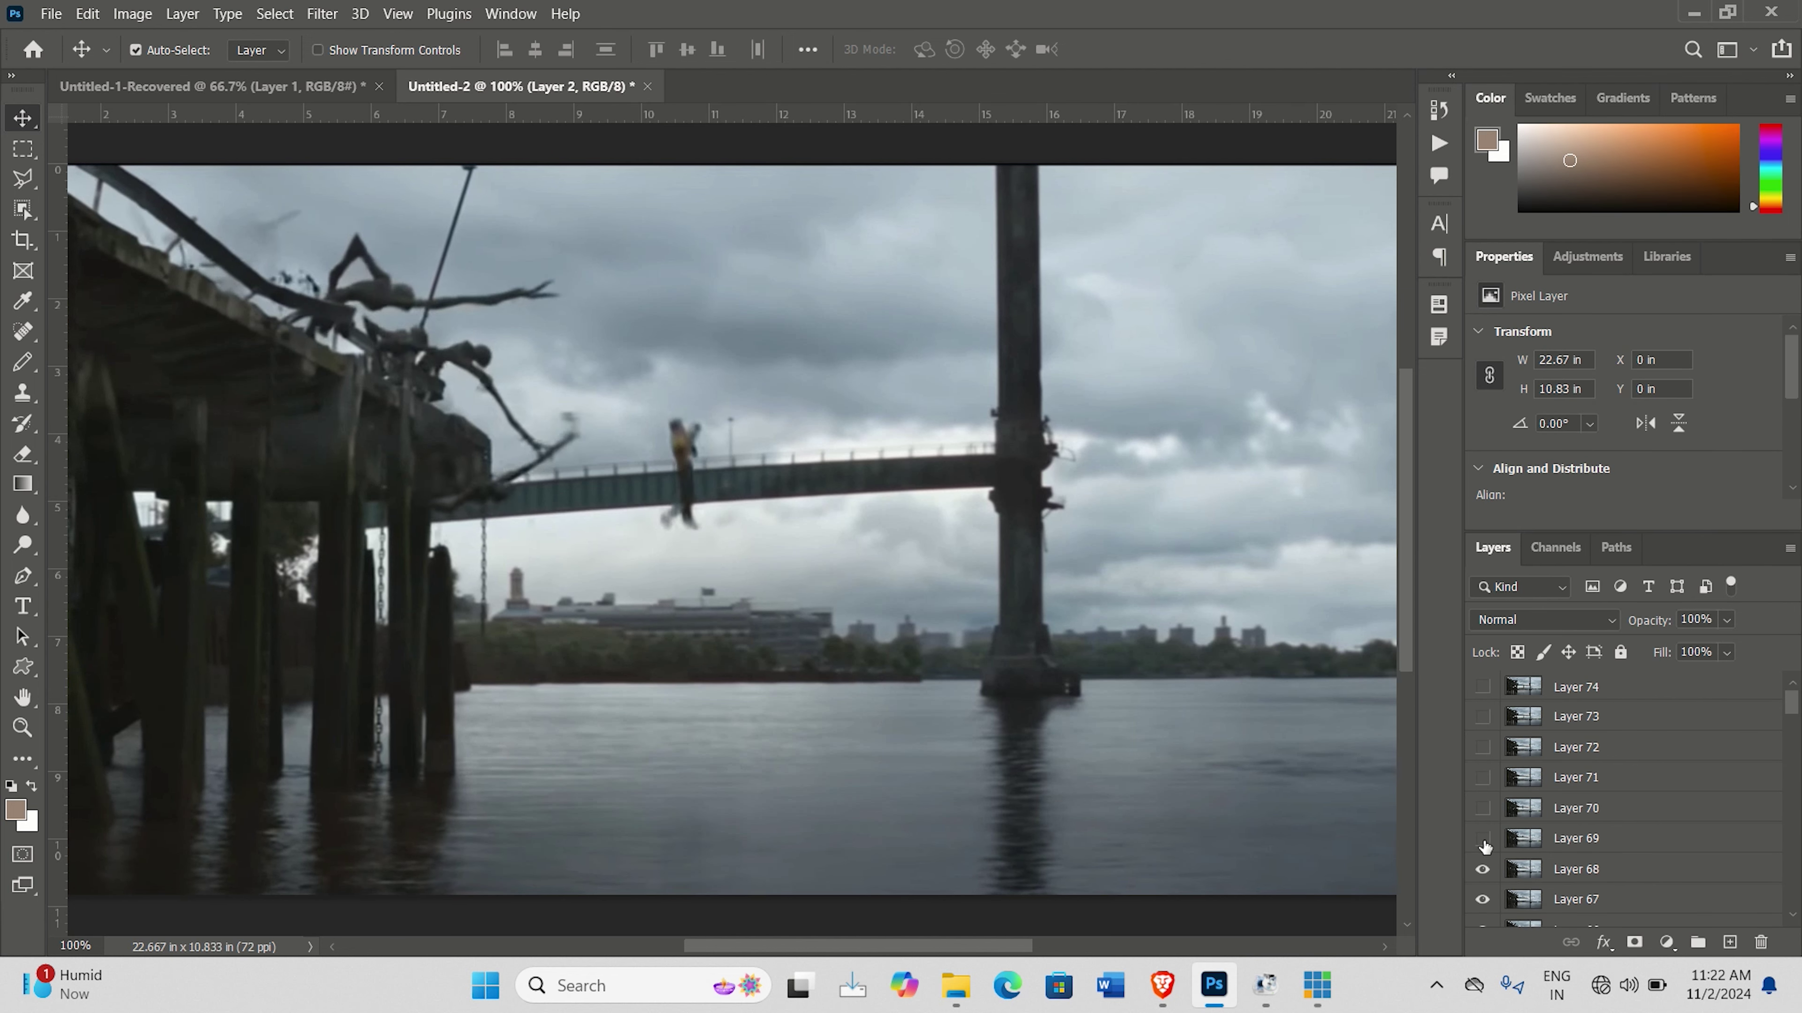
click(1483, 869)
click(1482, 900)
scroll(1484, 865, down, 2)
click(1482, 807)
click(1483, 838)
click(1483, 869)
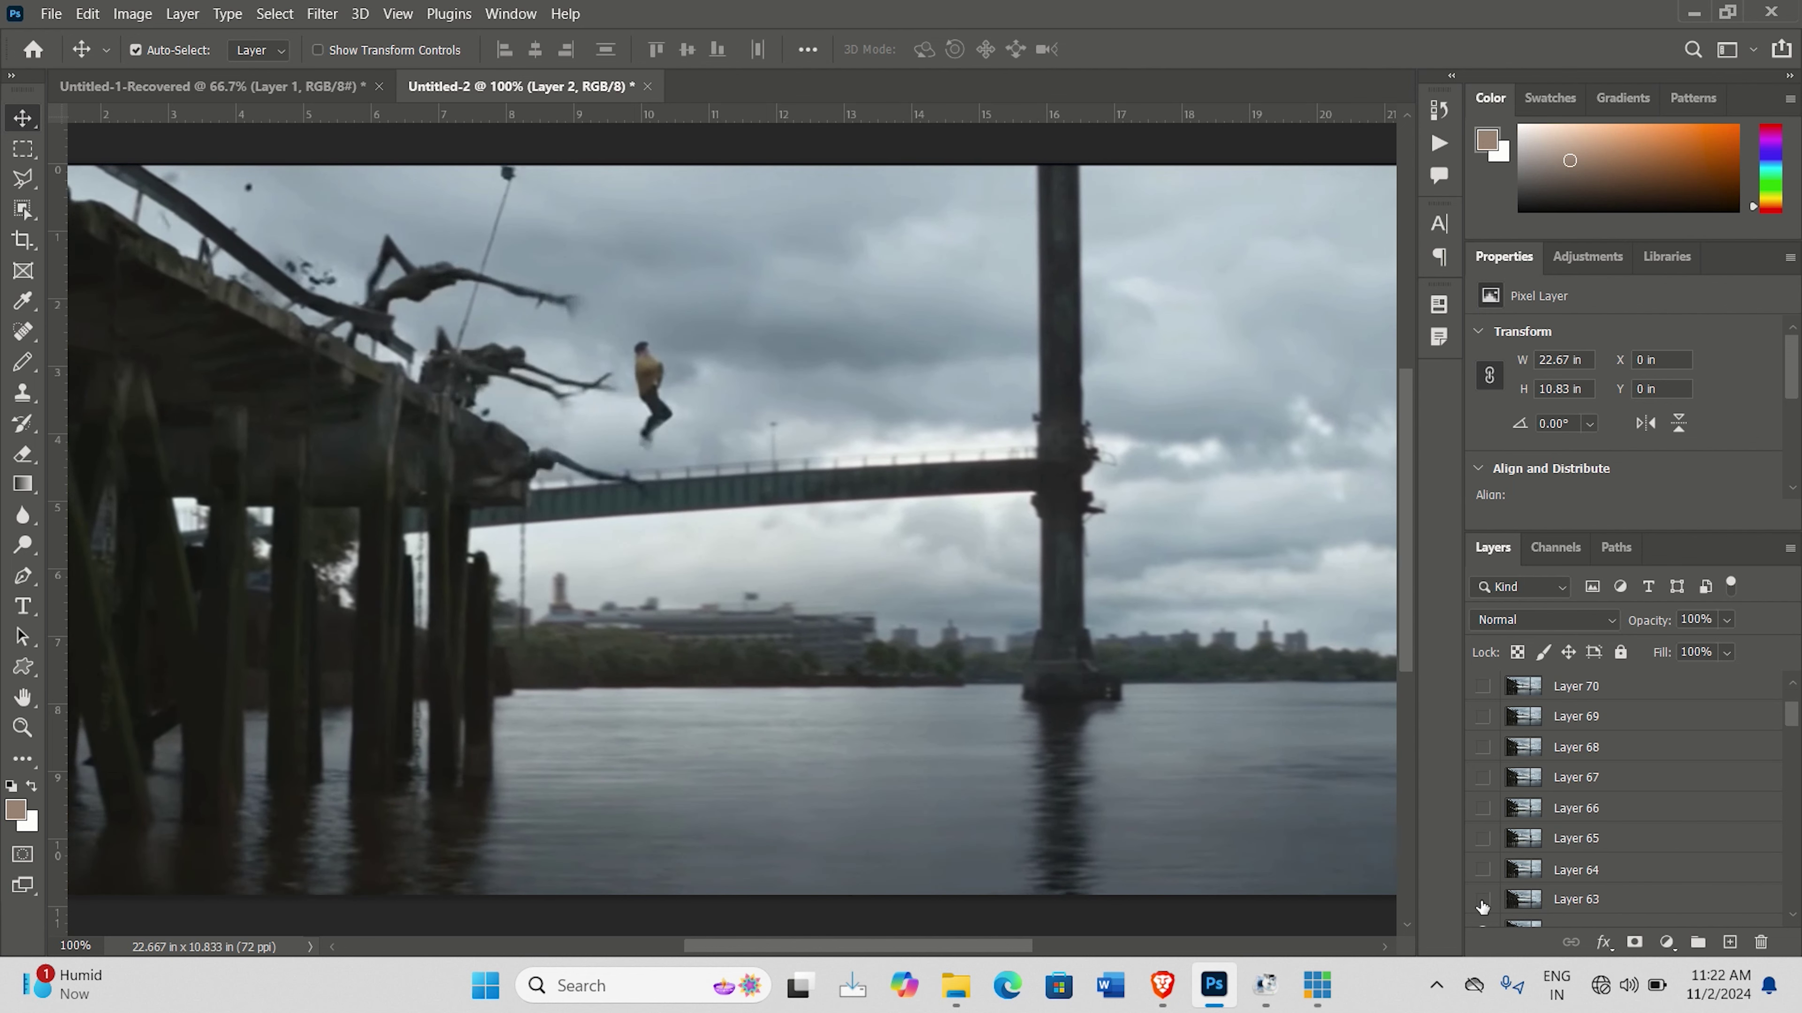
click(1482, 900)
scroll(1485, 888, down, 2)
click(1482, 839)
click(1482, 869)
click(1483, 900)
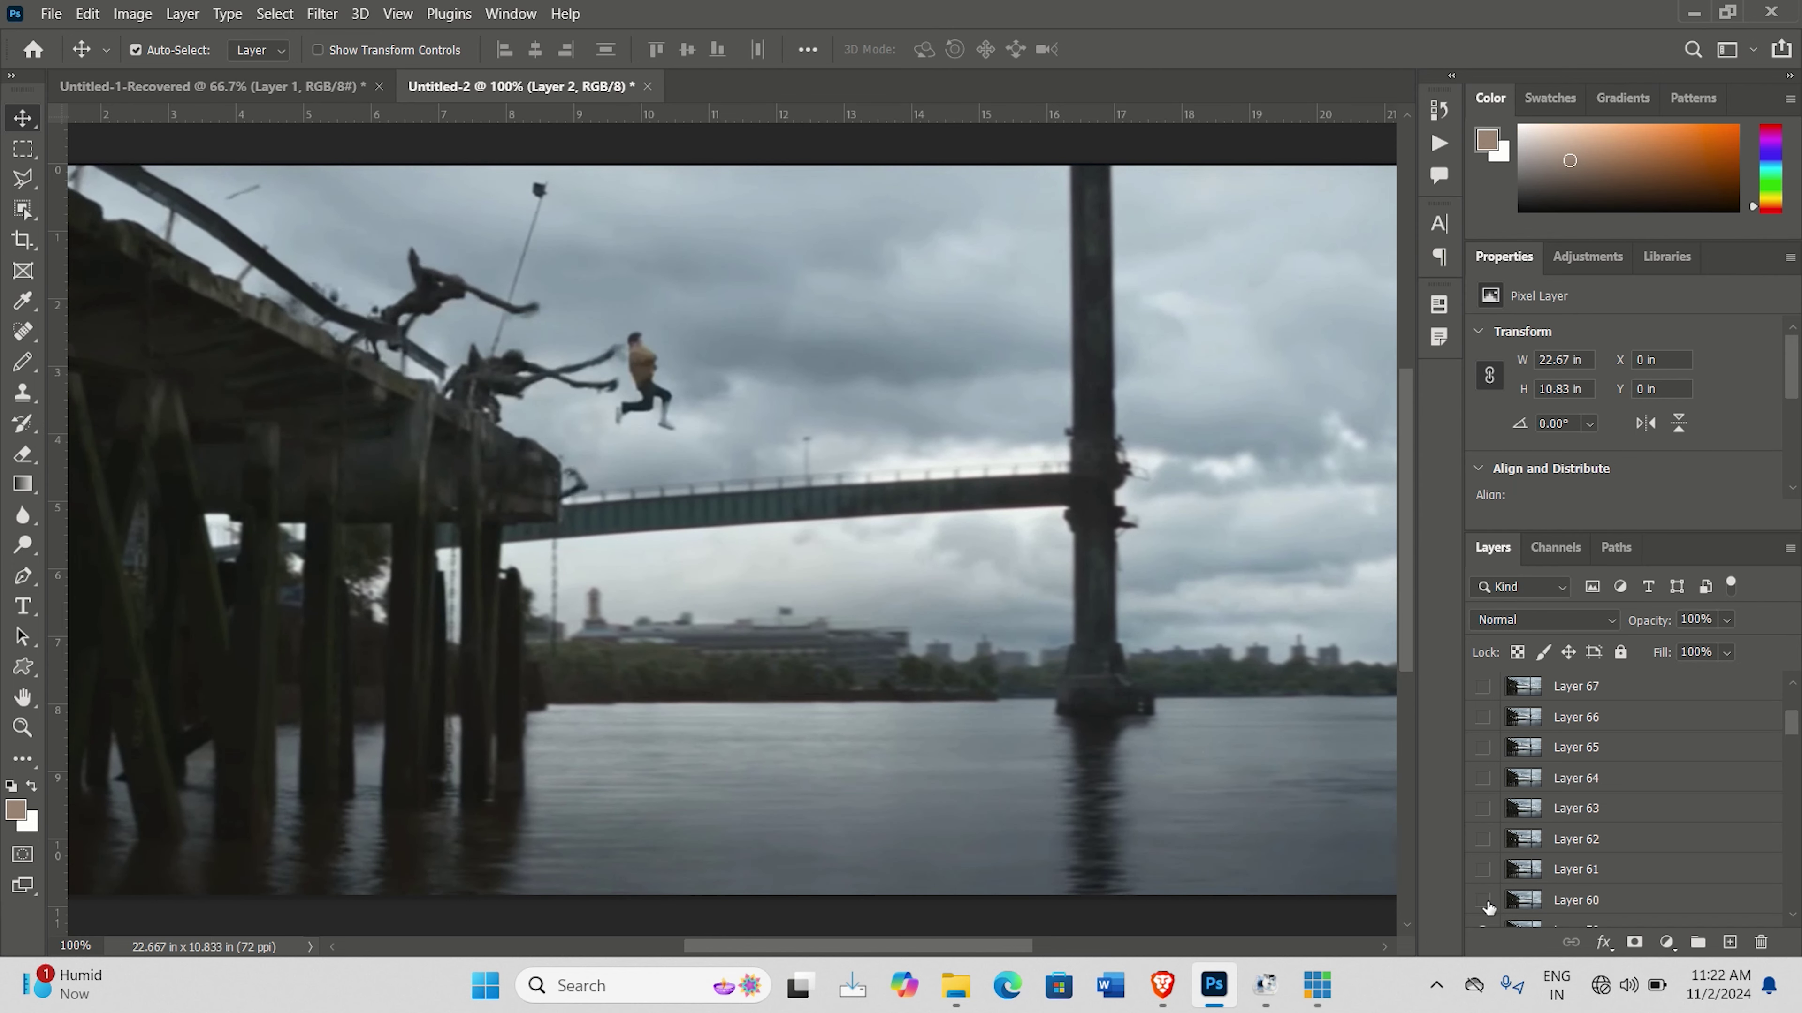
scroll(1486, 866, down, 2)
click(1482, 839)
click(1482, 869)
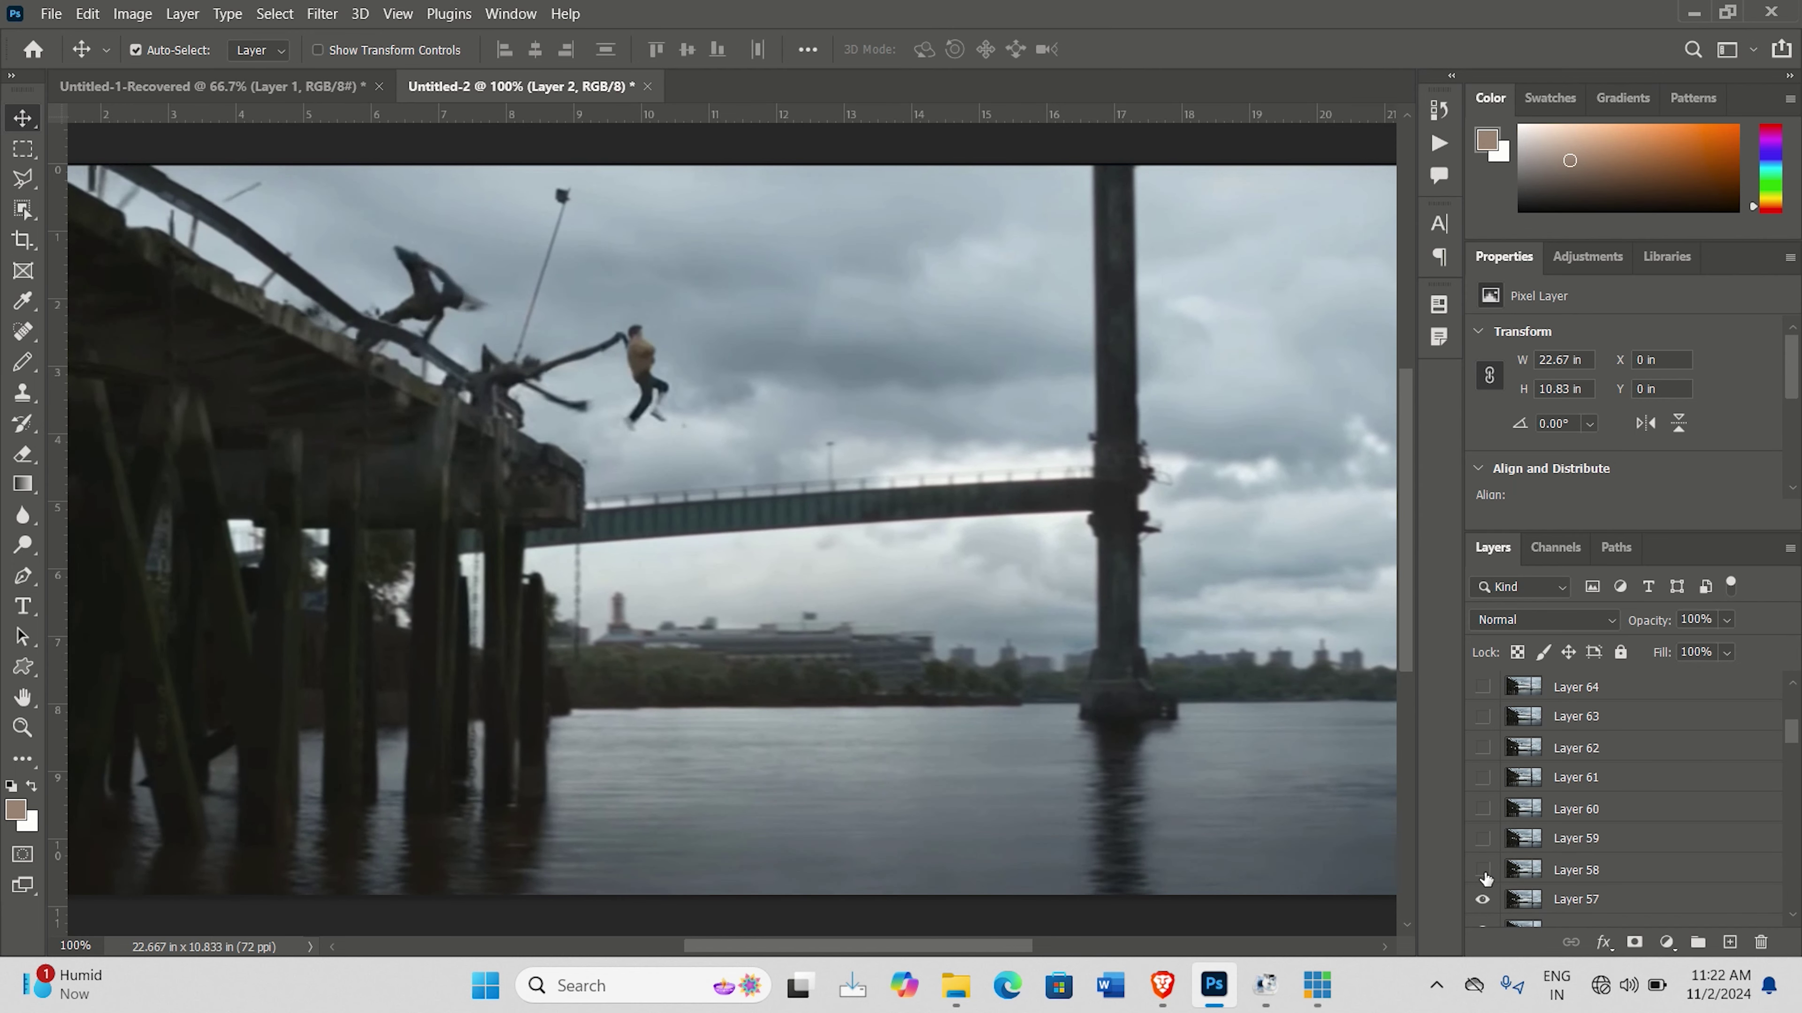
click(1482, 900)
scroll(1484, 894, down, 2)
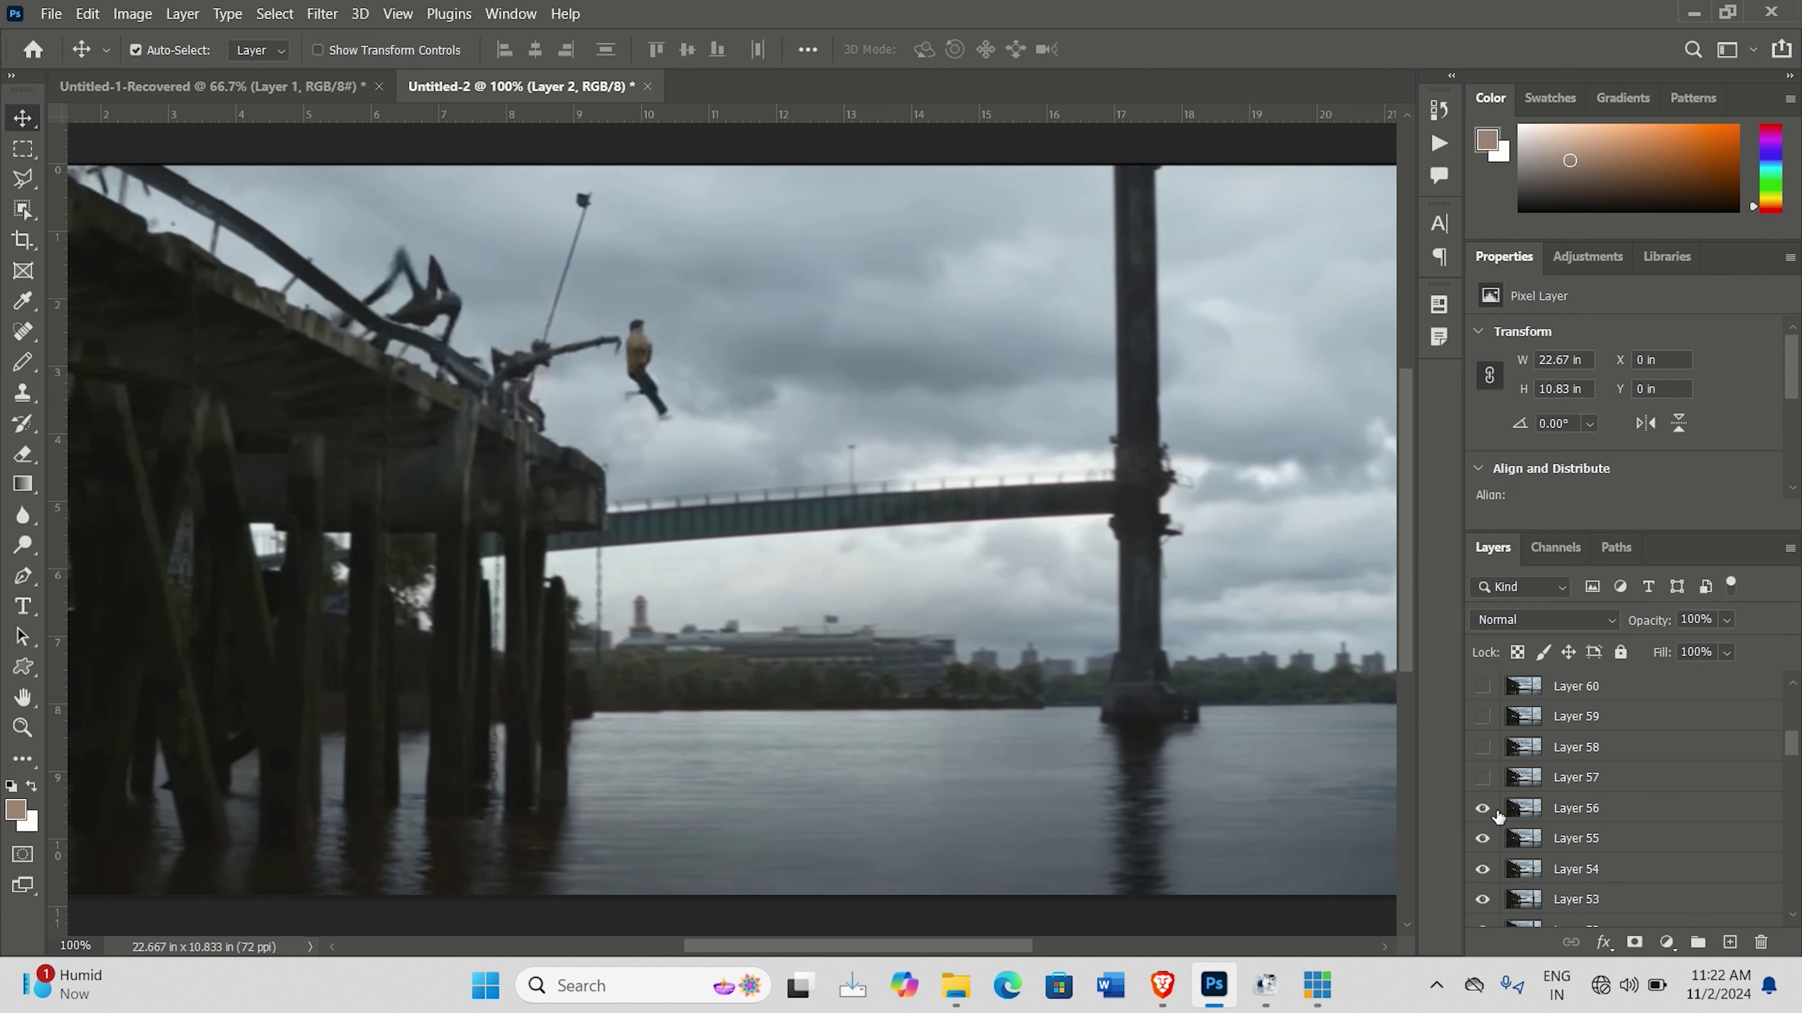
click(1483, 808)
click(1482, 839)
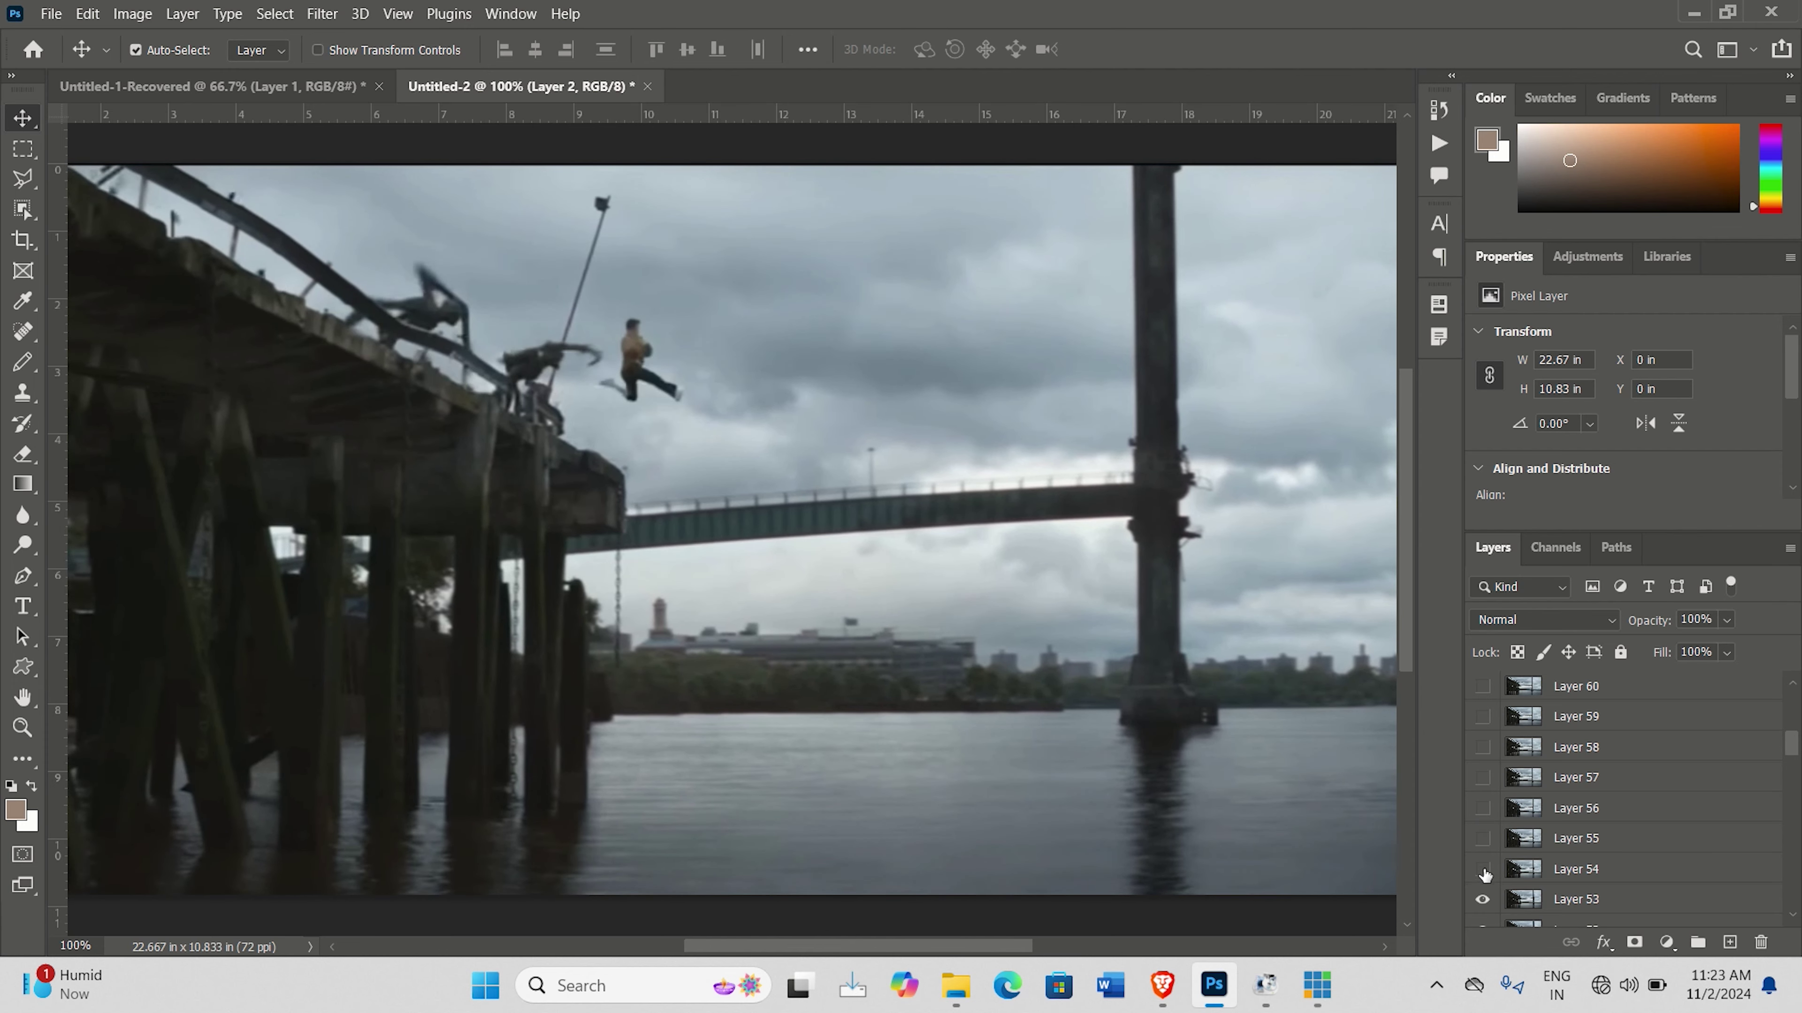
click(1482, 869)
click(1483, 900)
scroll(1484, 898, down, 3)
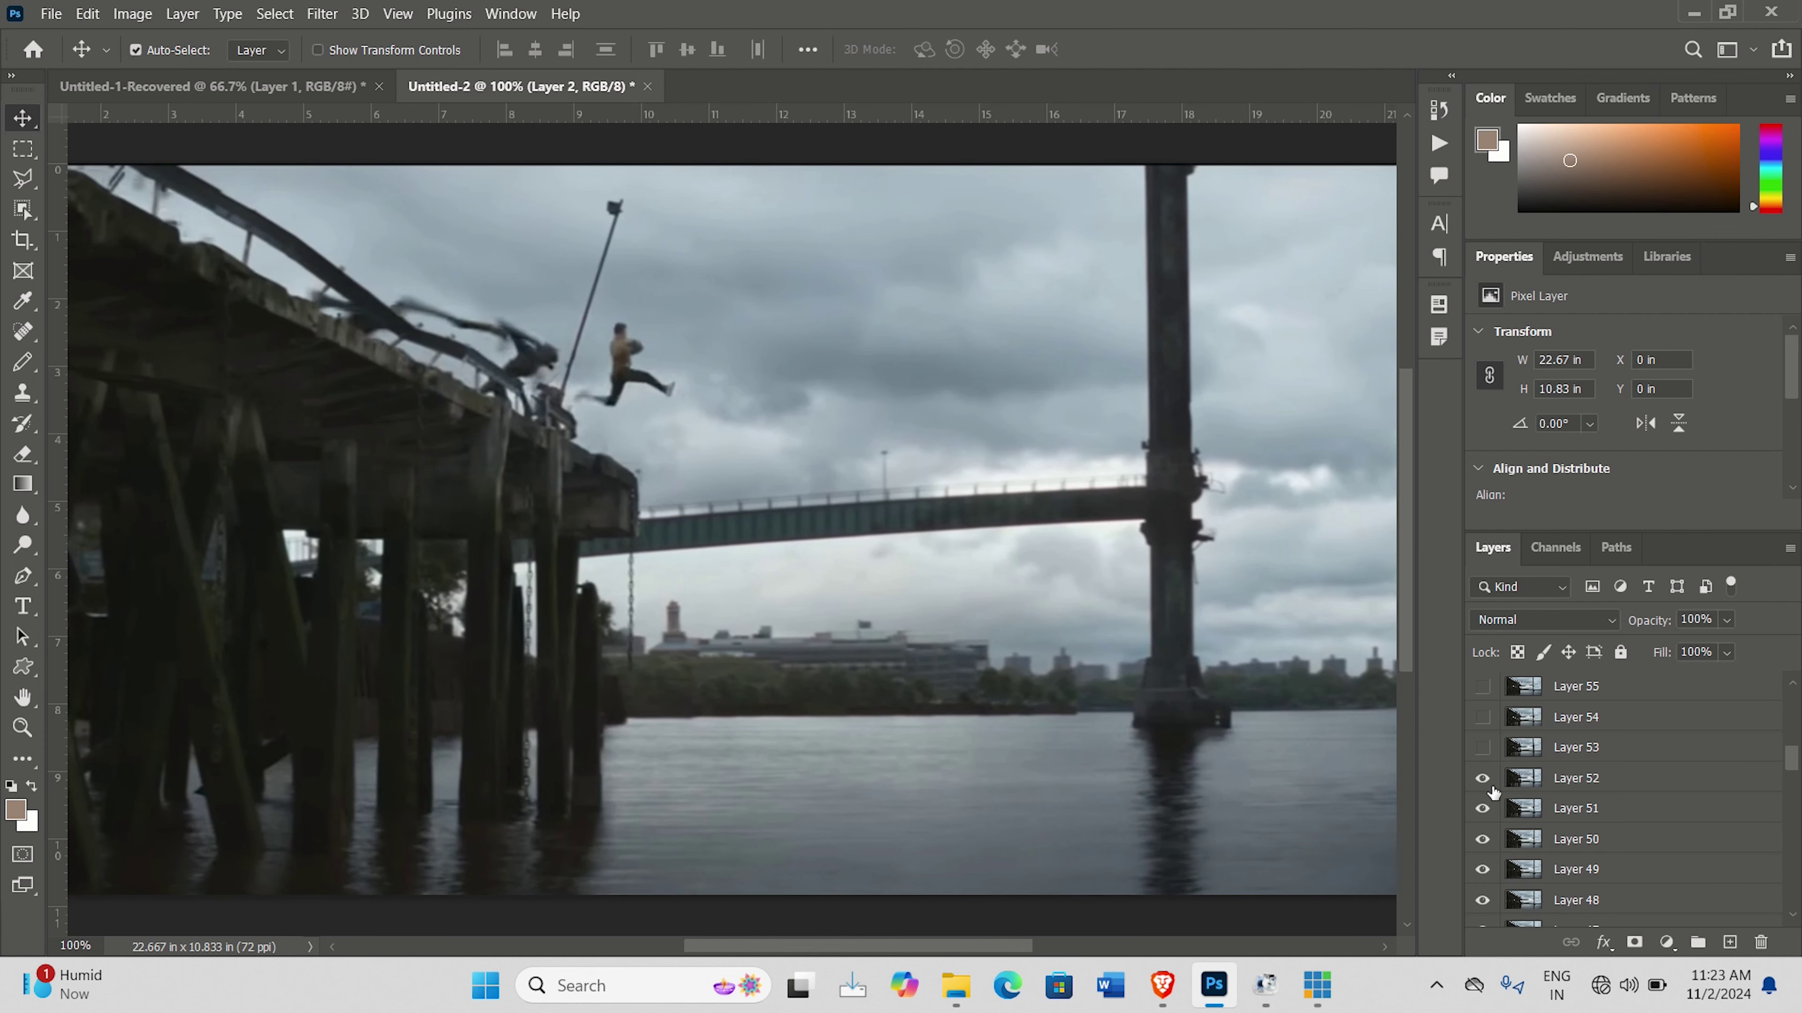
click(1482, 778)
click(1482, 808)
click(1482, 839)
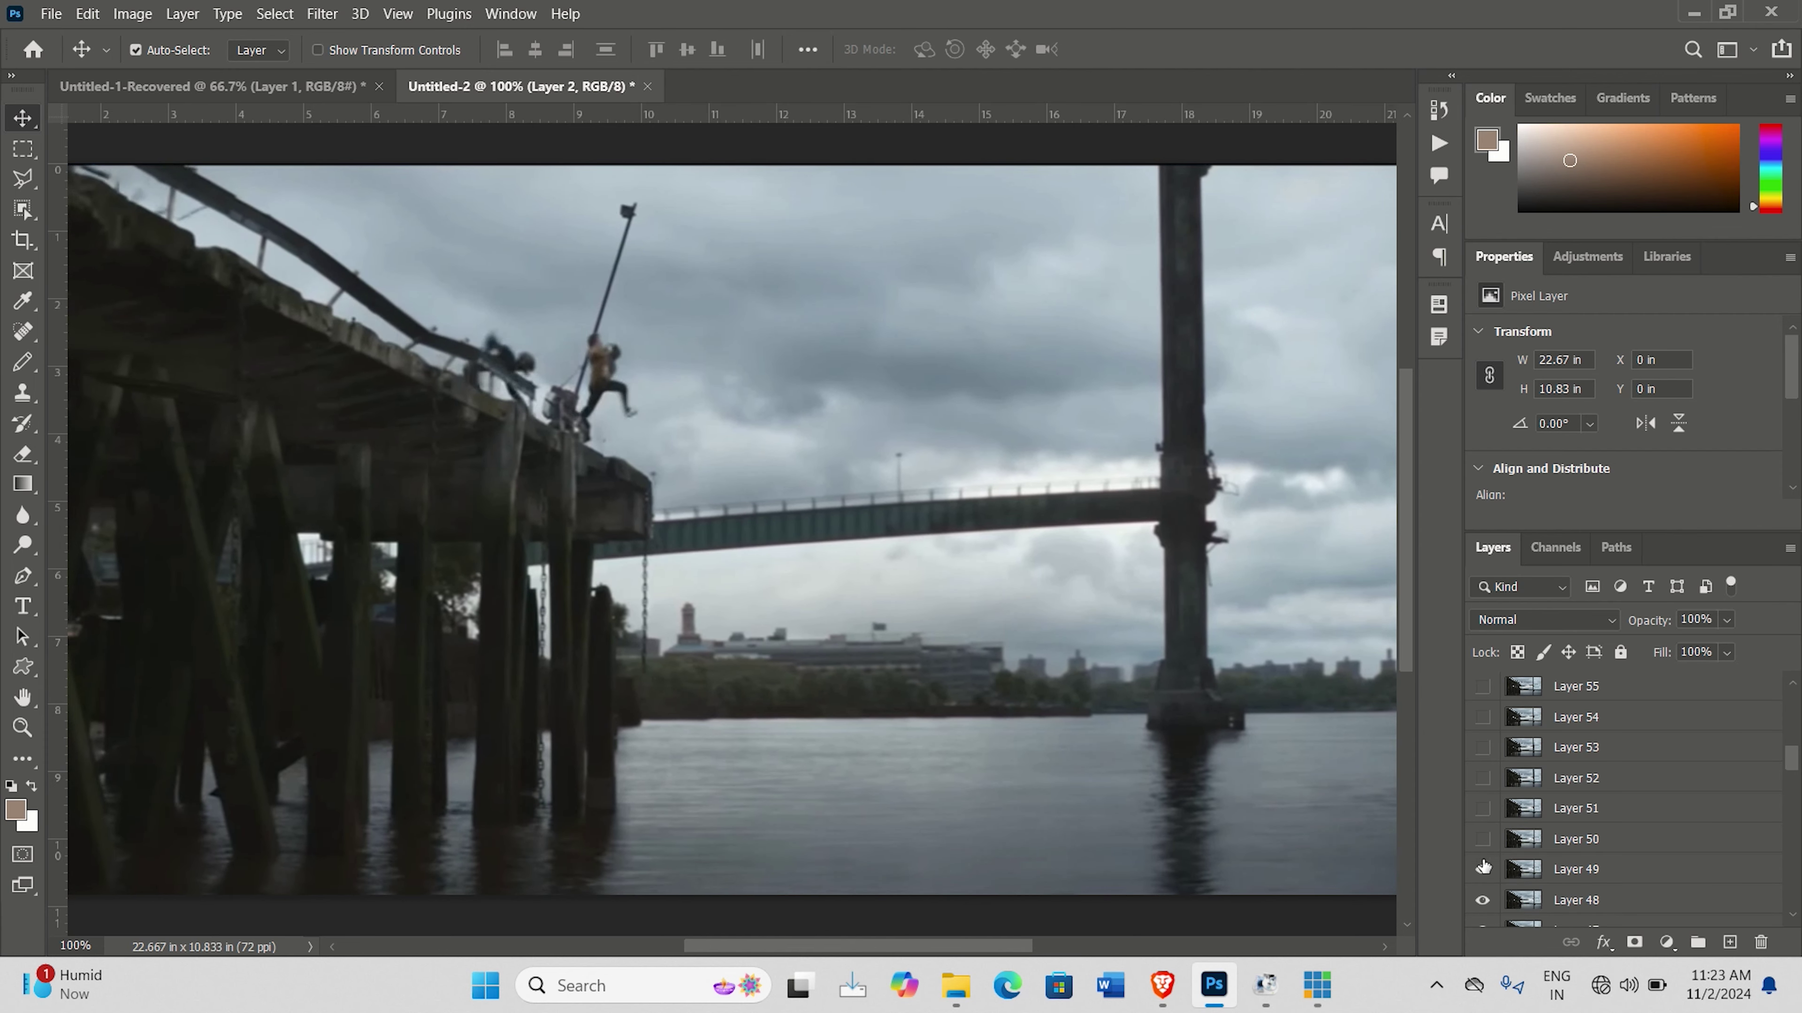
click(1482, 869)
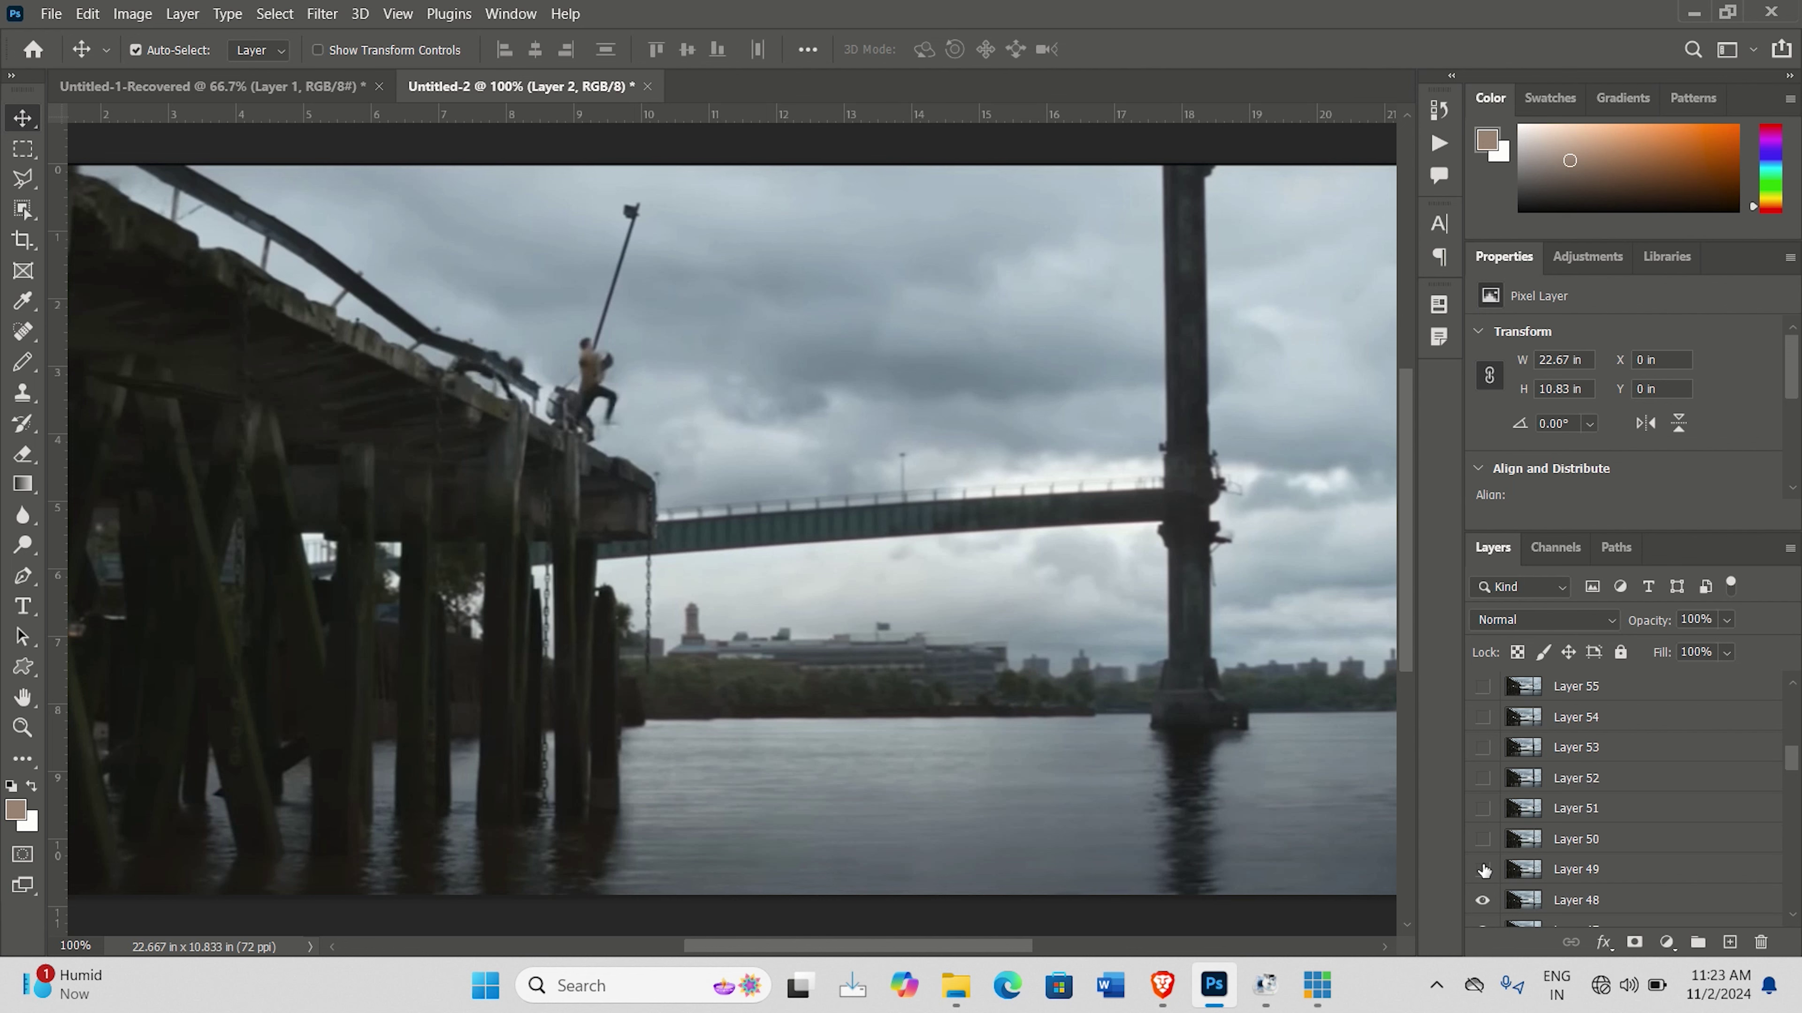
click(1482, 900)
scroll(1500, 846, down, 2)
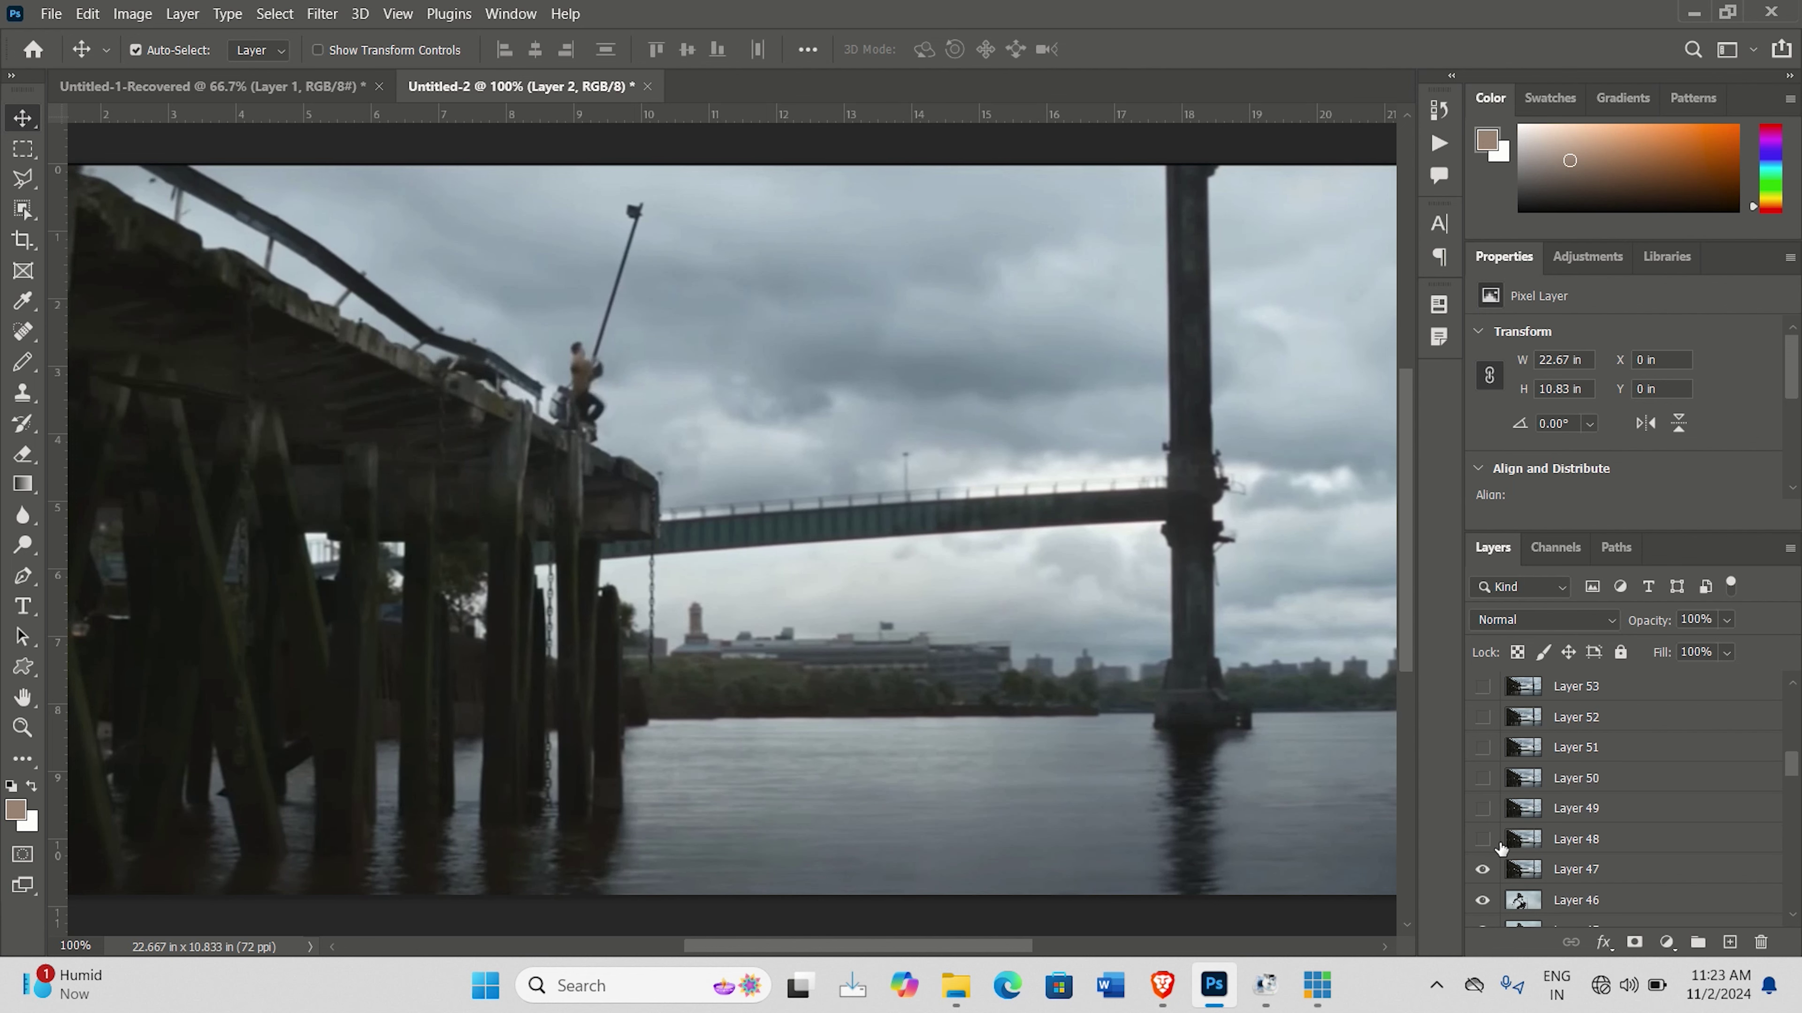
Re-show Layers 47–50, select Layer 50 and lasso around the jumping man.
click(1483, 869)
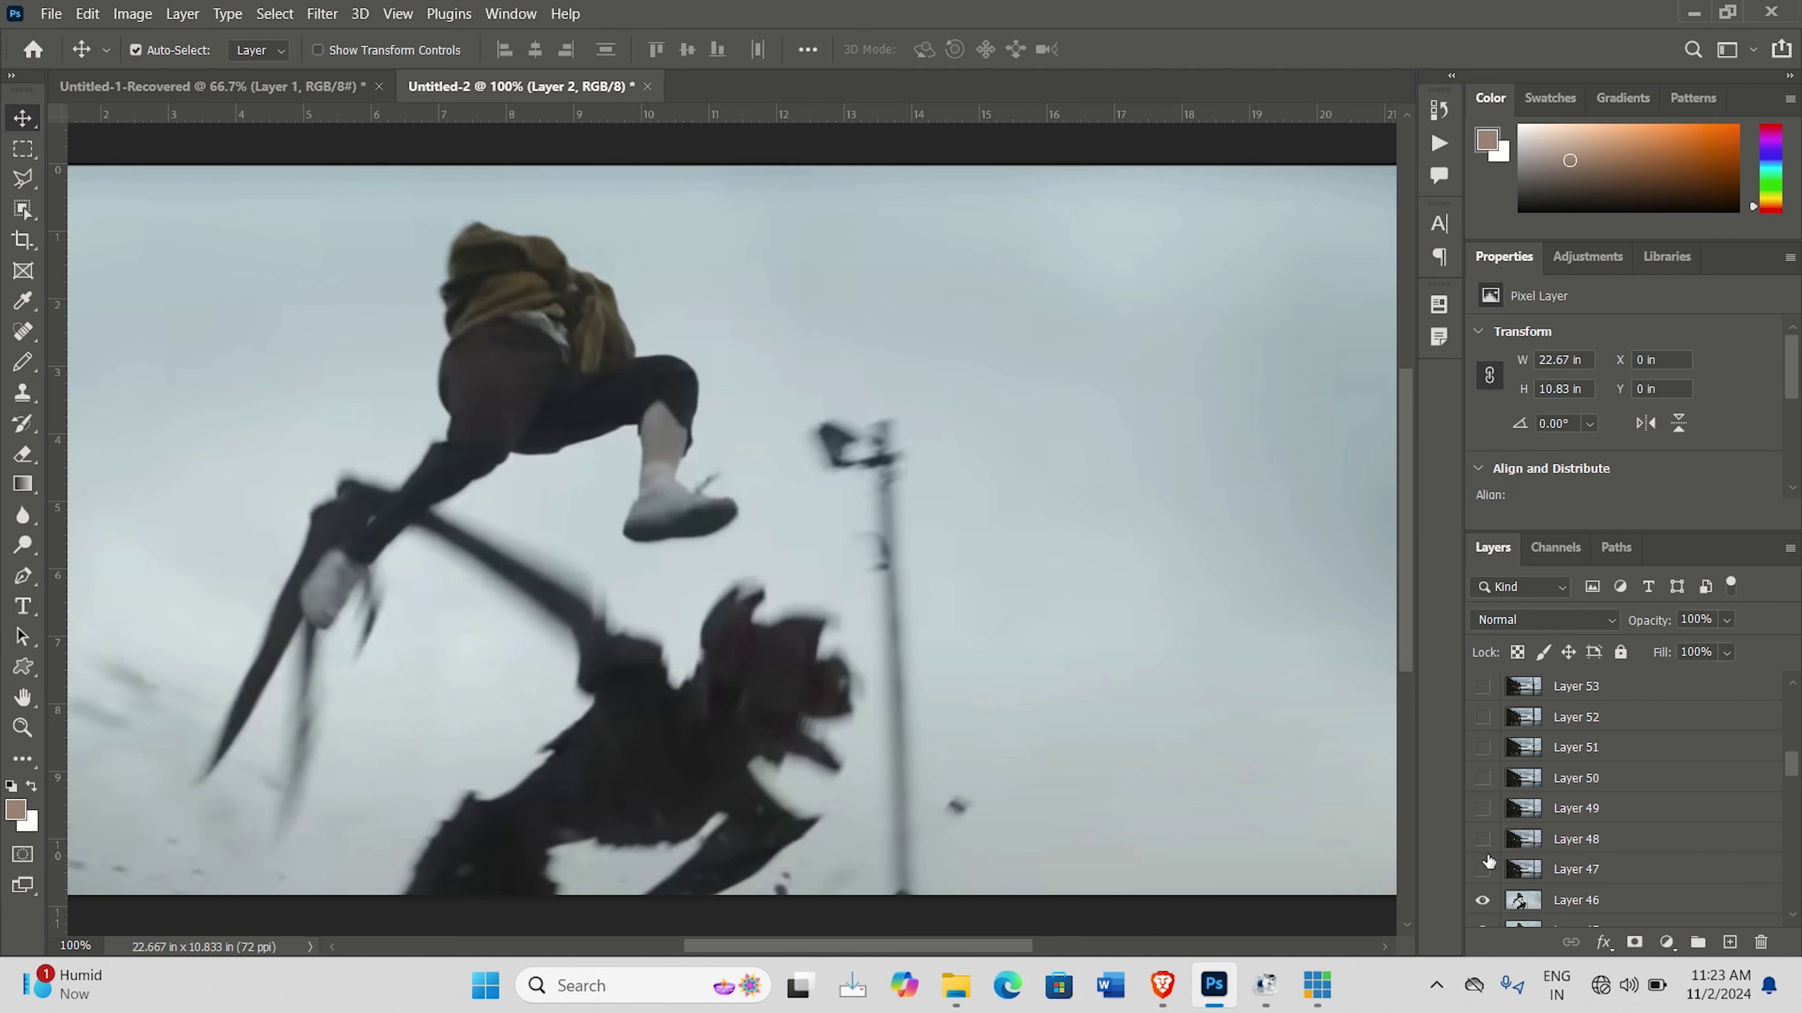
click(1483, 870)
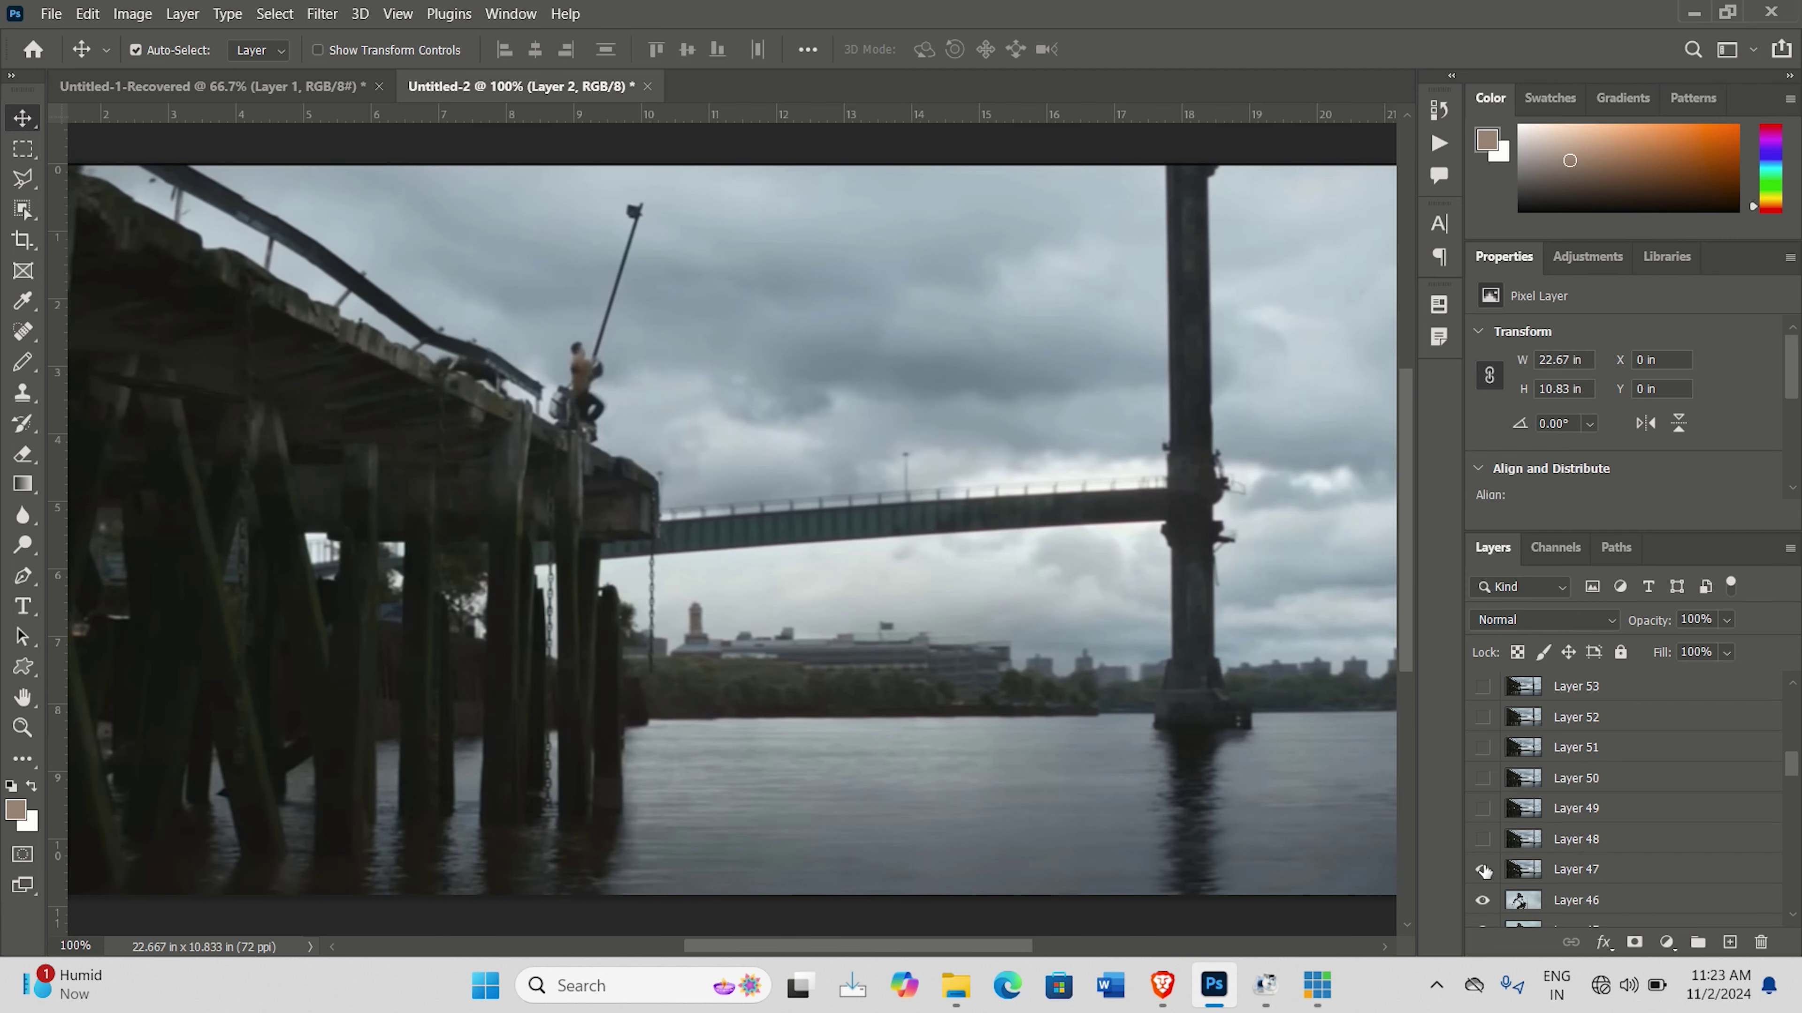
click(1483, 840)
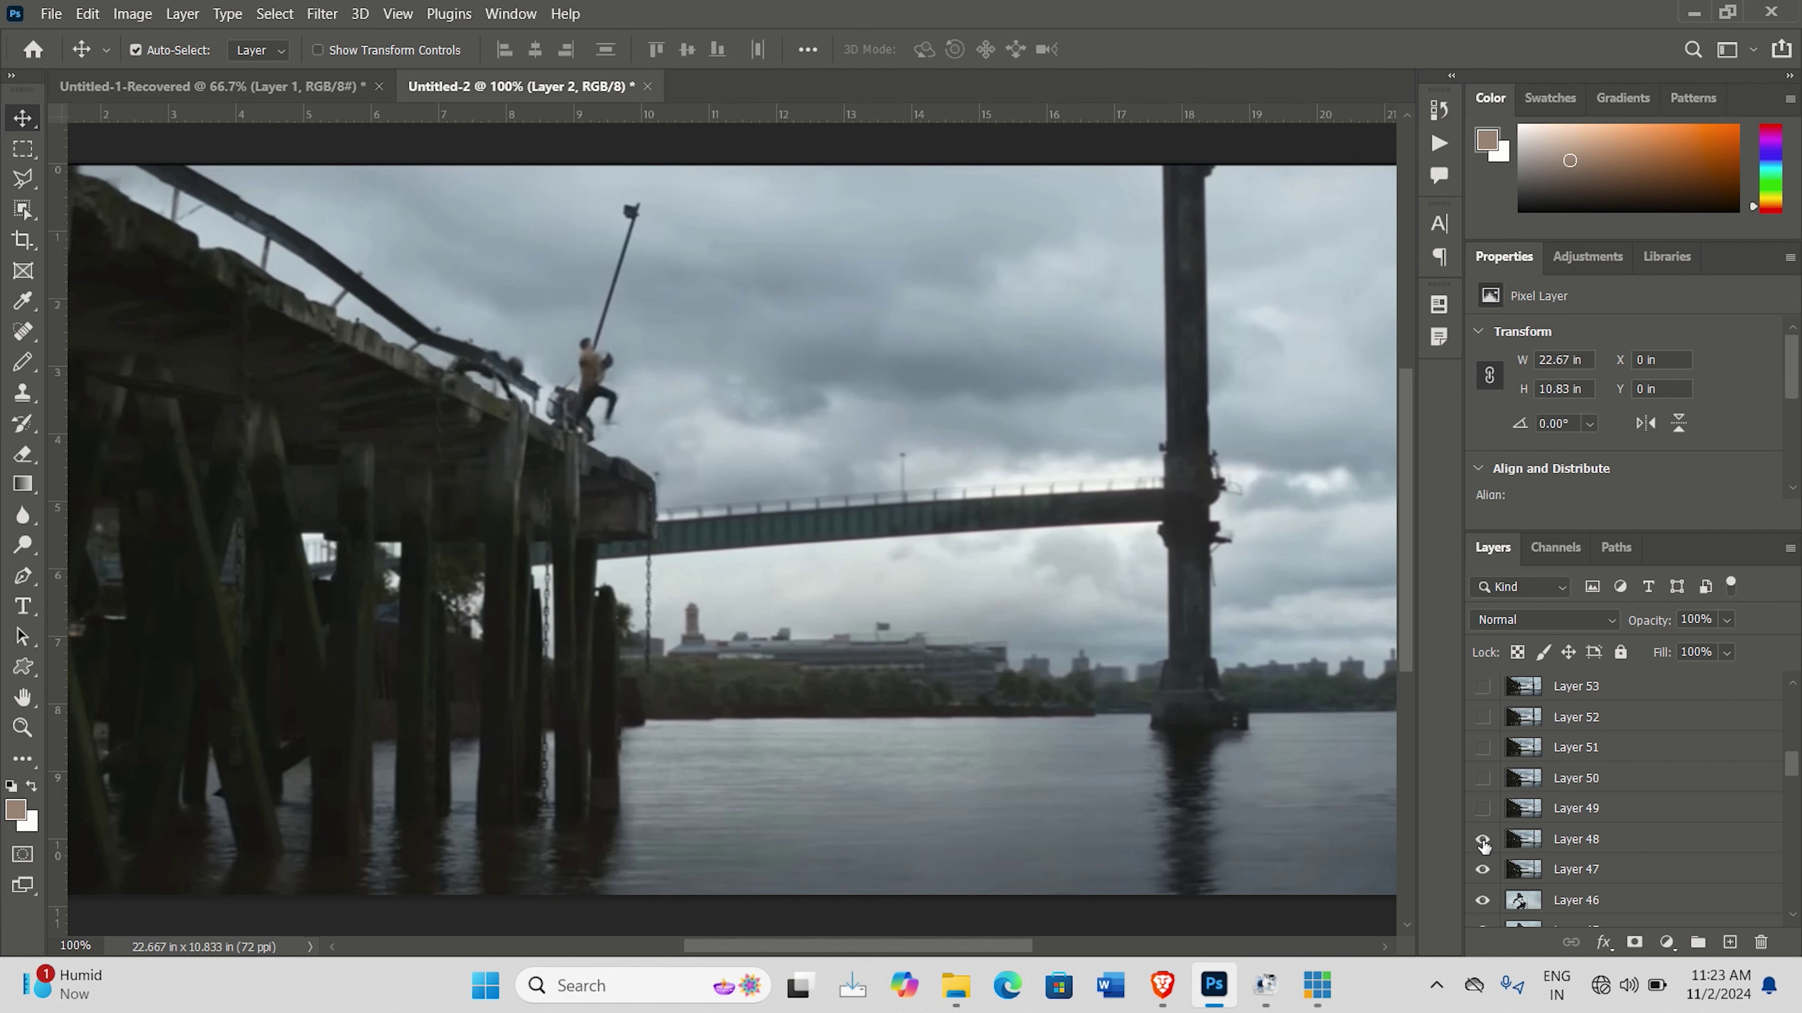
click(1483, 816)
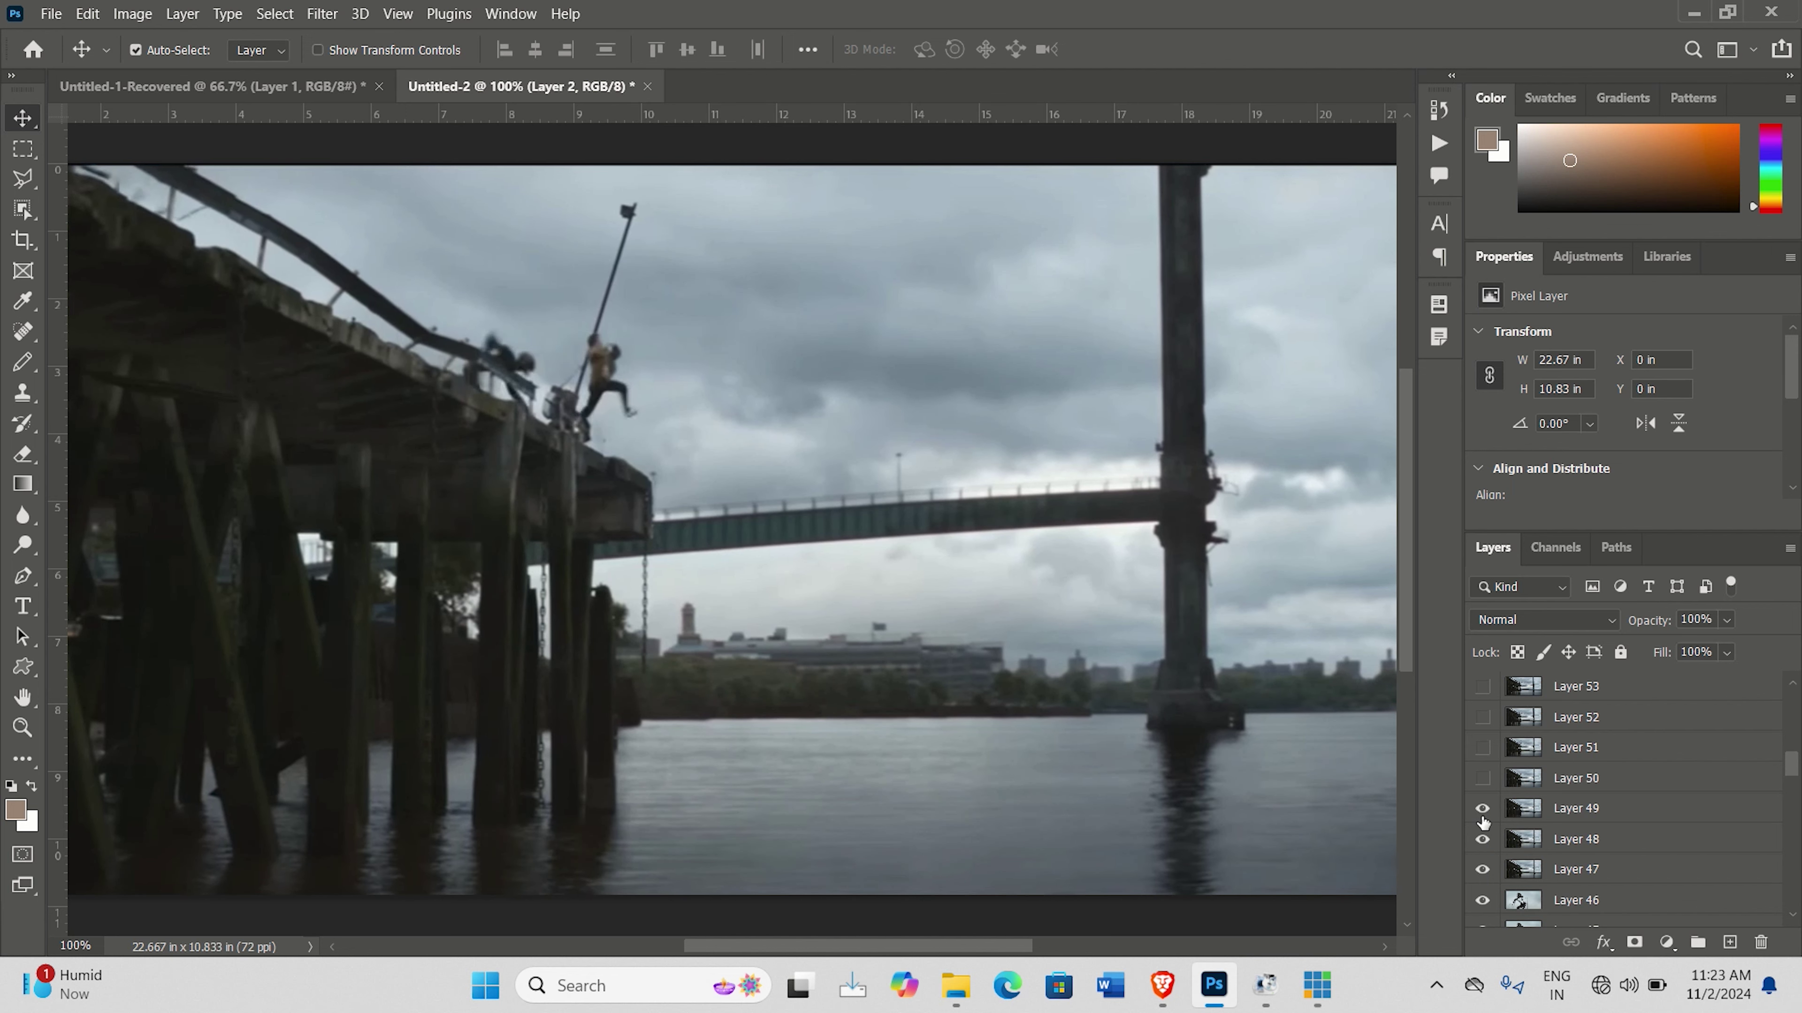
click(1483, 779)
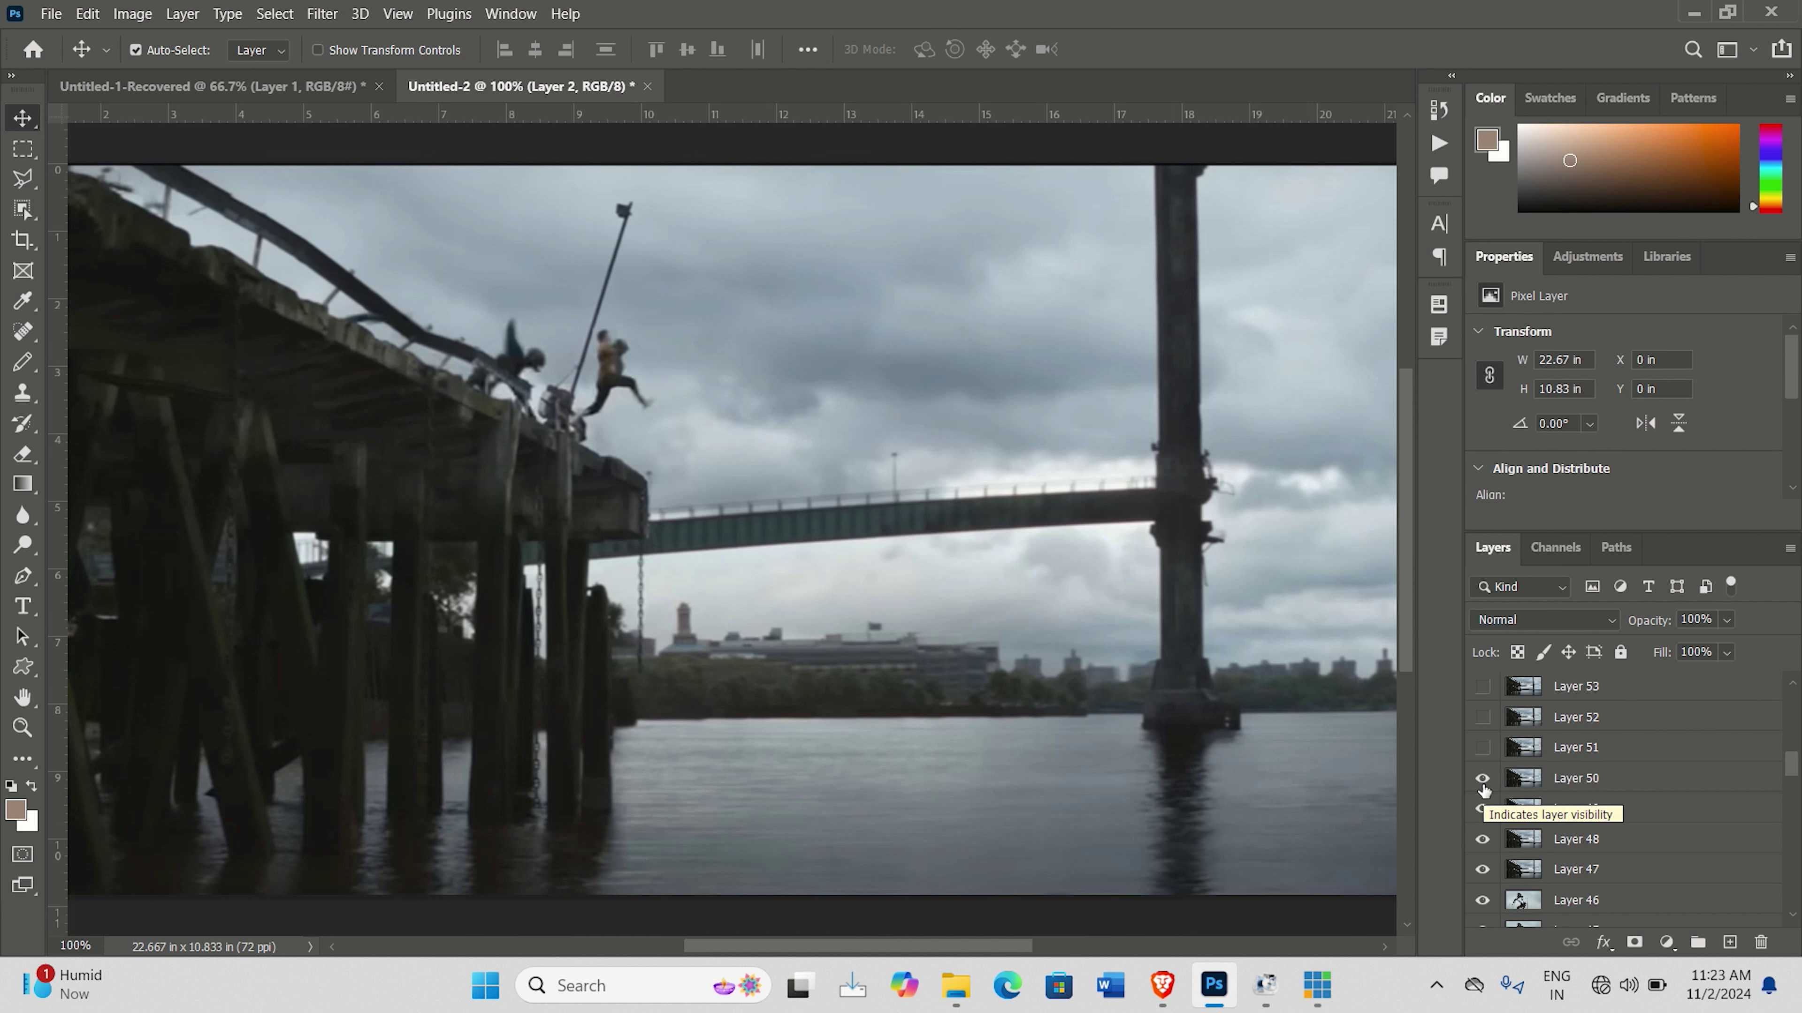
click(1601, 784)
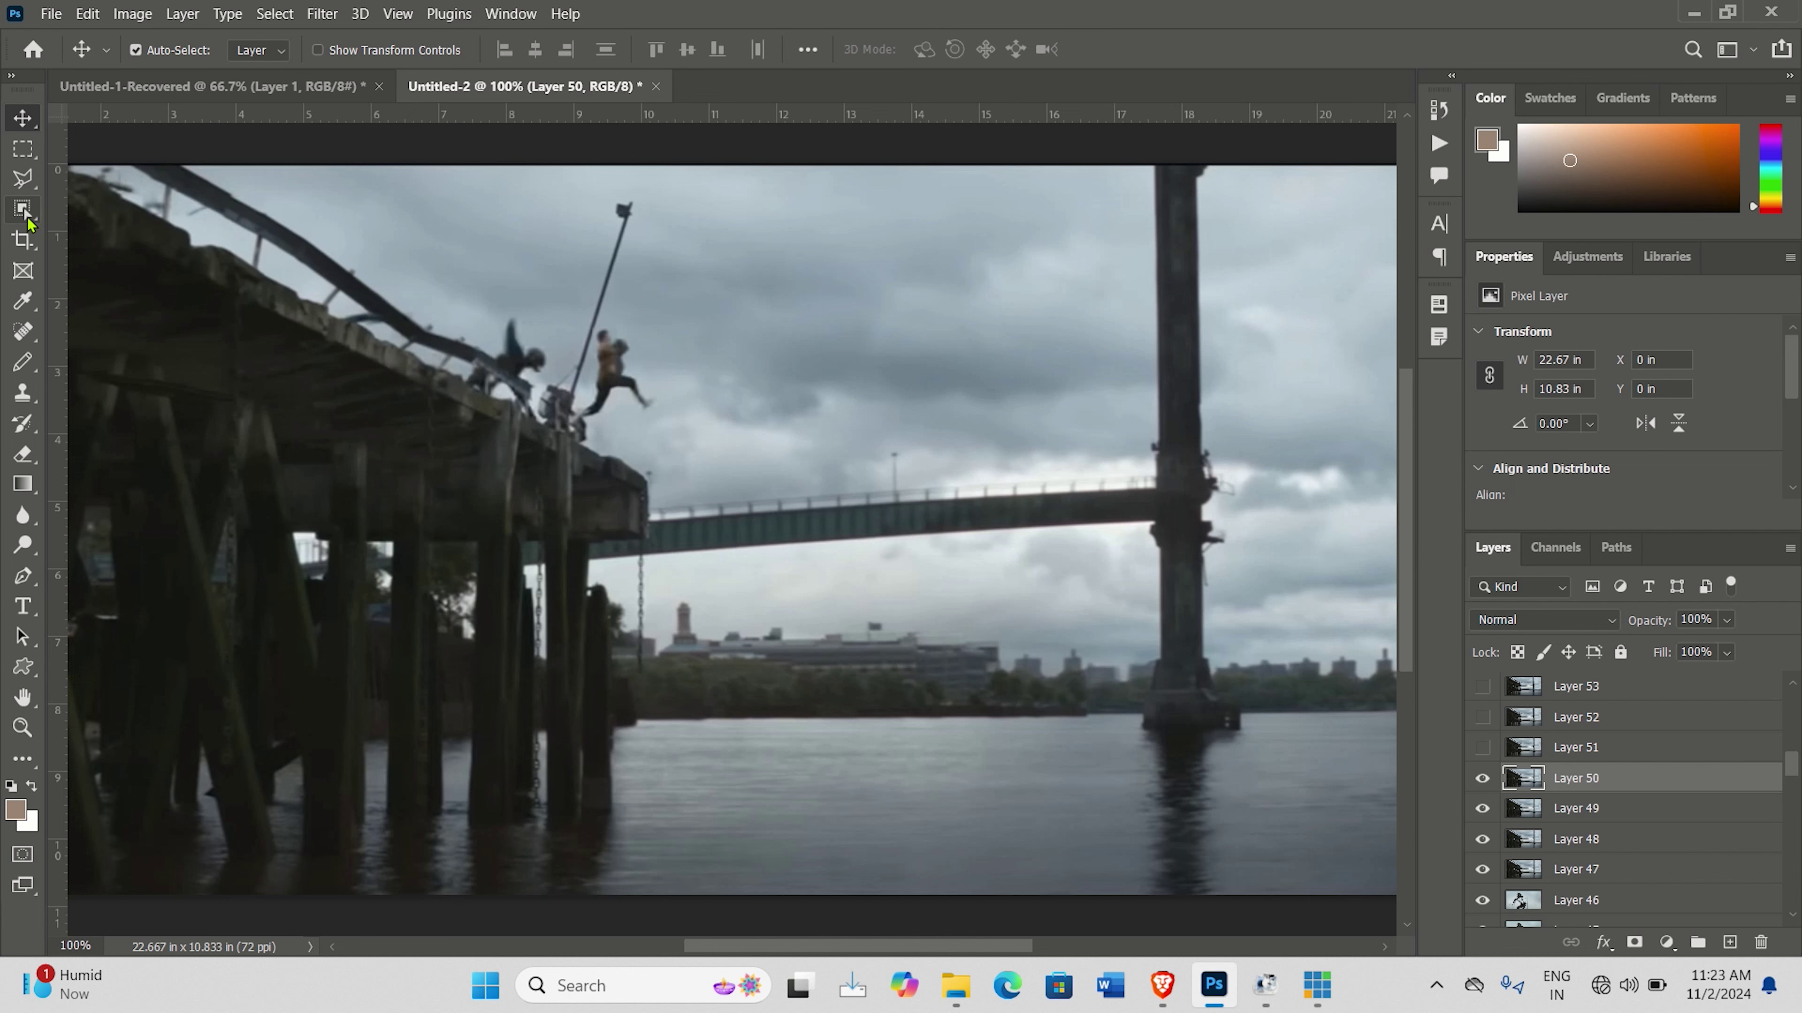
click(25, 186)
mouse_move(630, 345)
mouse_down()
mouse_move(599, 342)
mouse_move(587, 424)
mouse_move(655, 417)
mouse_move(632, 340)
mouse_up()
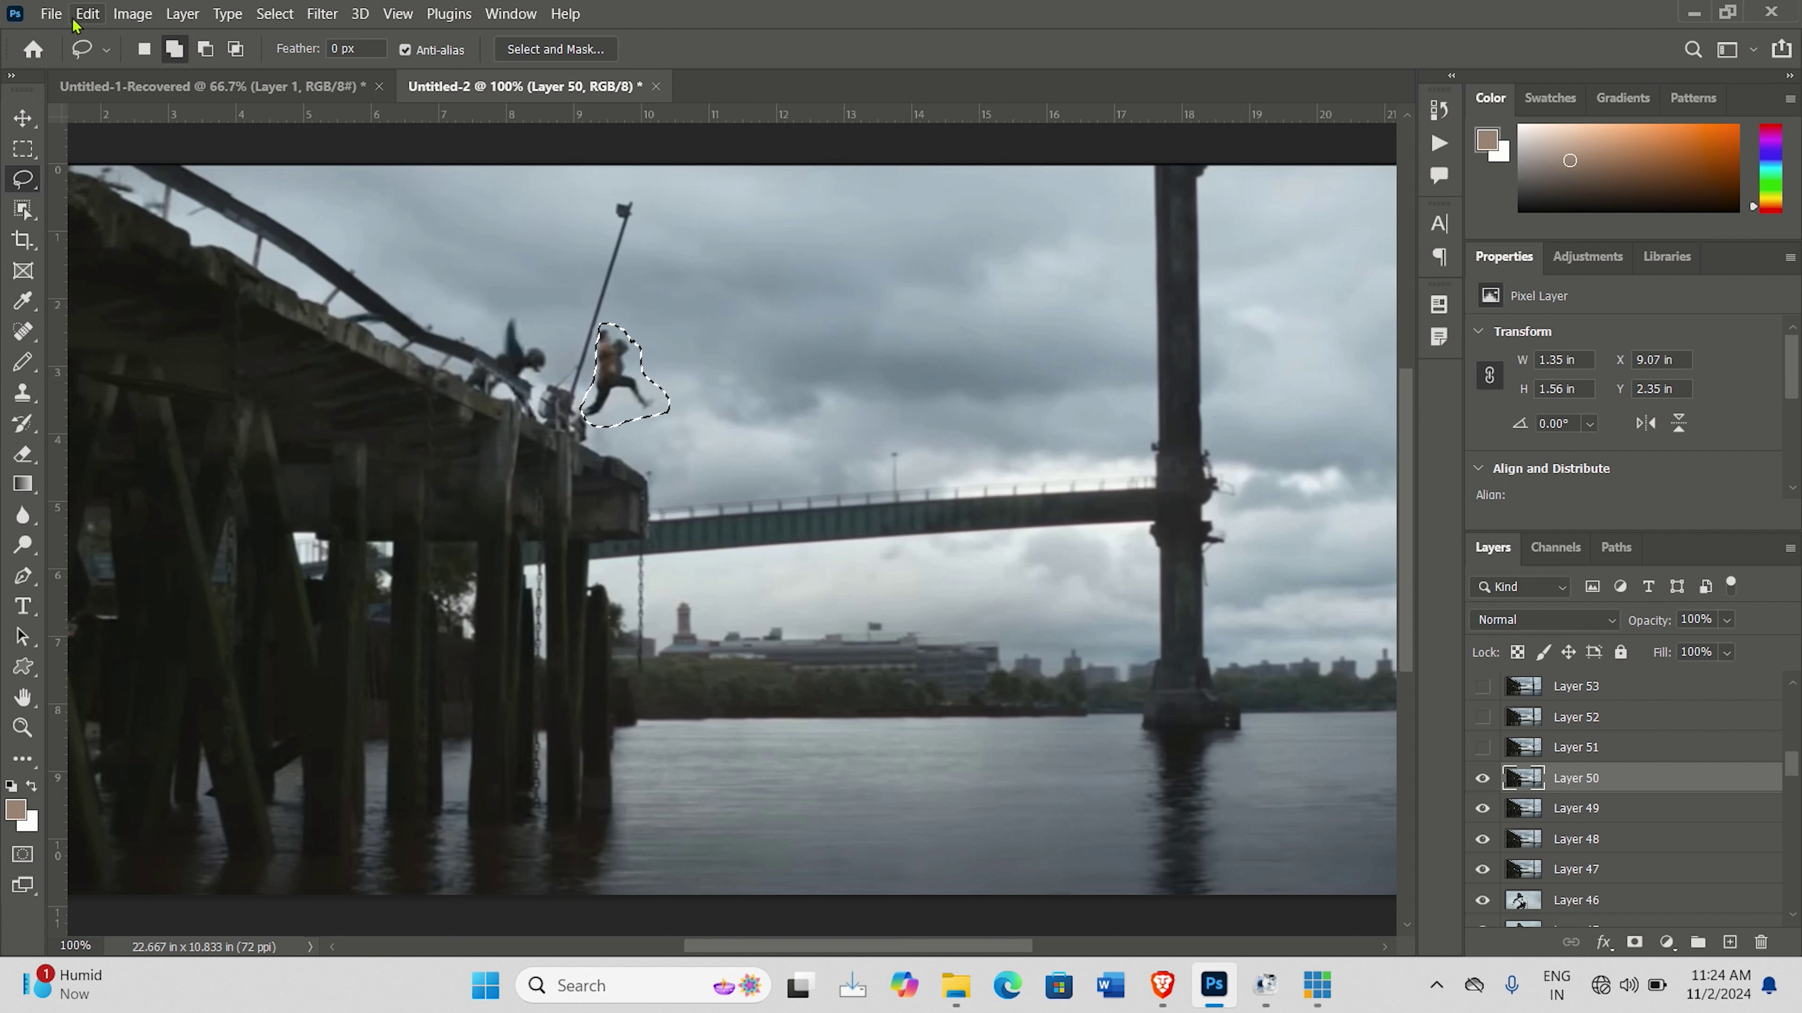
Content-Aware Fill the lassoed man away on Layer 50 and merge the fill copy down.
click(56, 21)
mouse_move(133, 18)
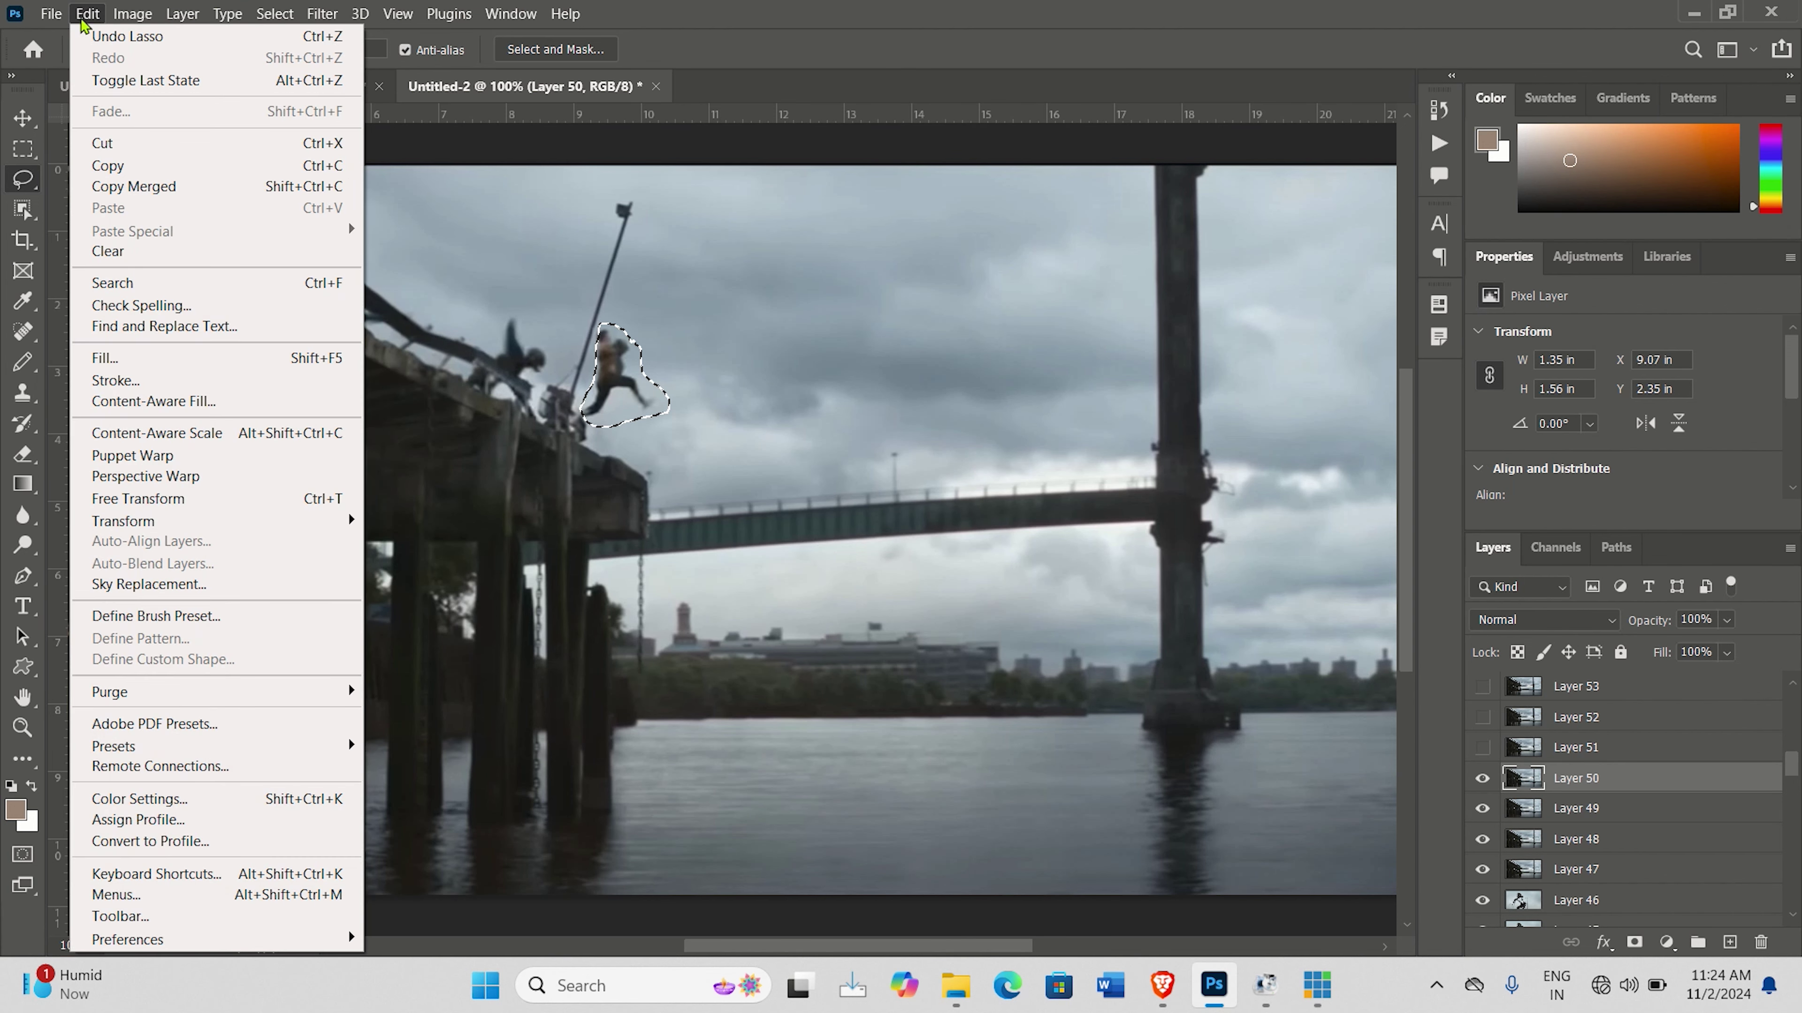
click(152, 402)
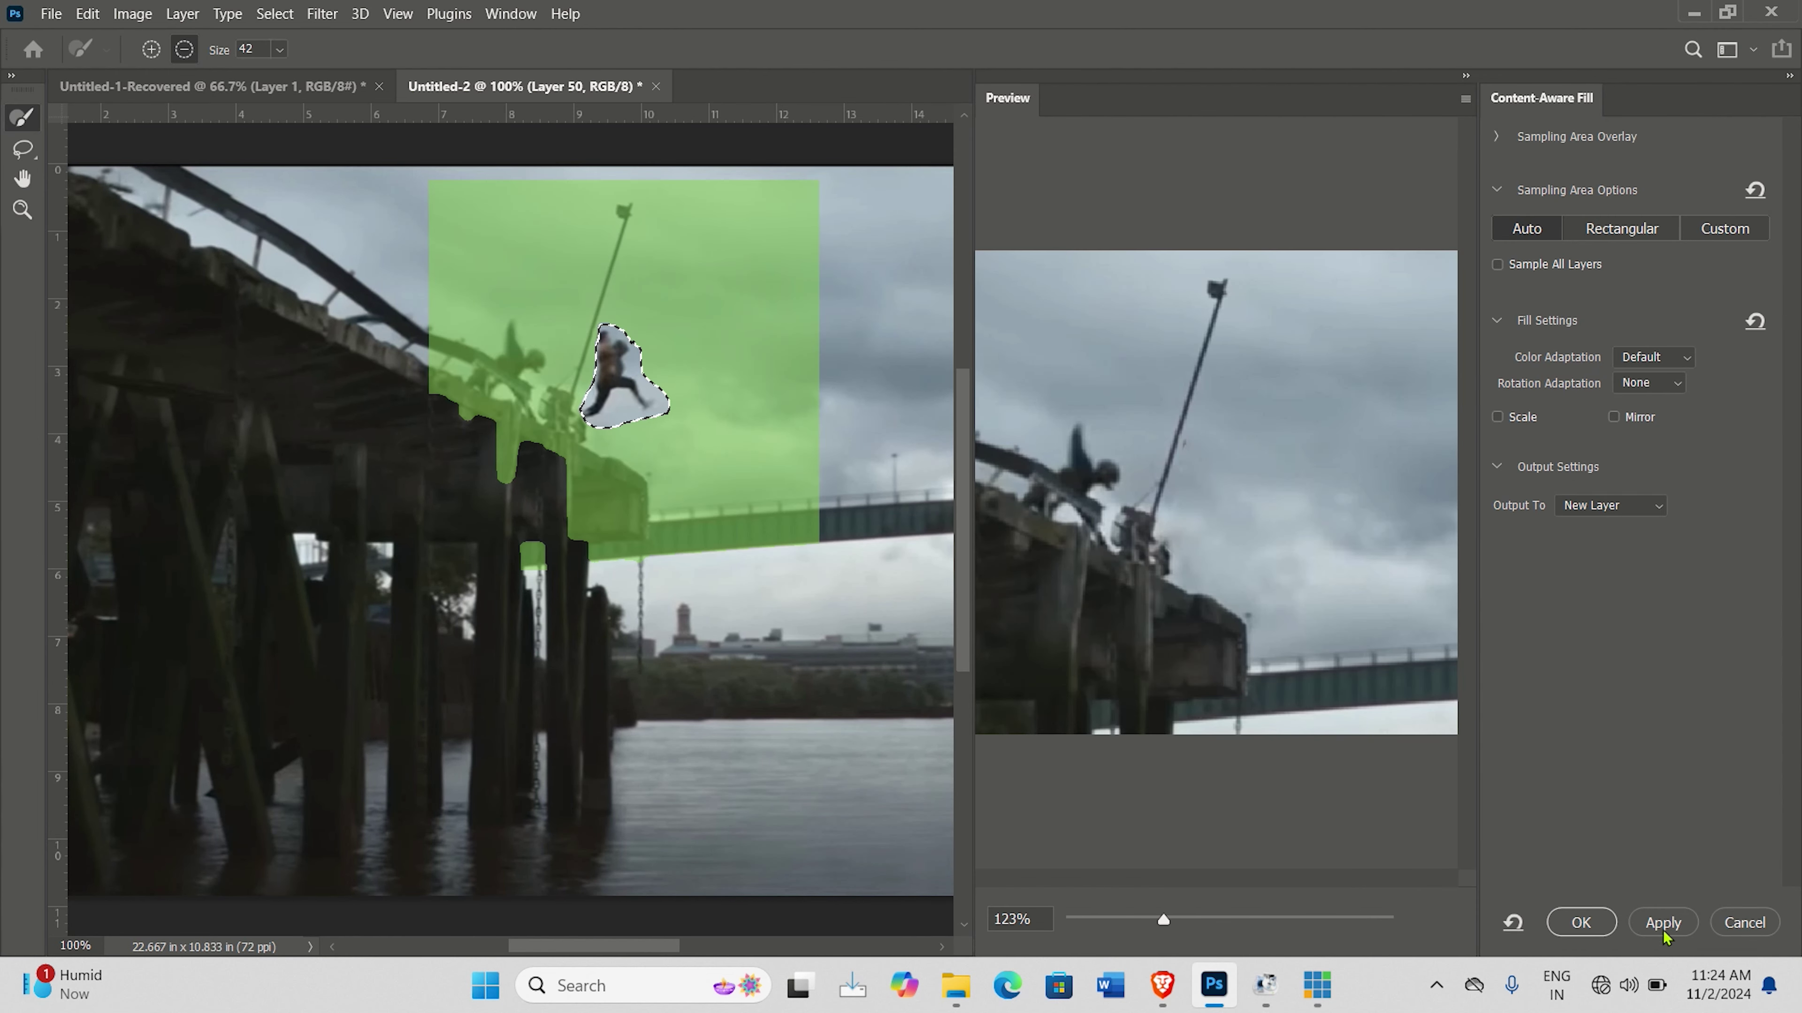
click(1583, 922)
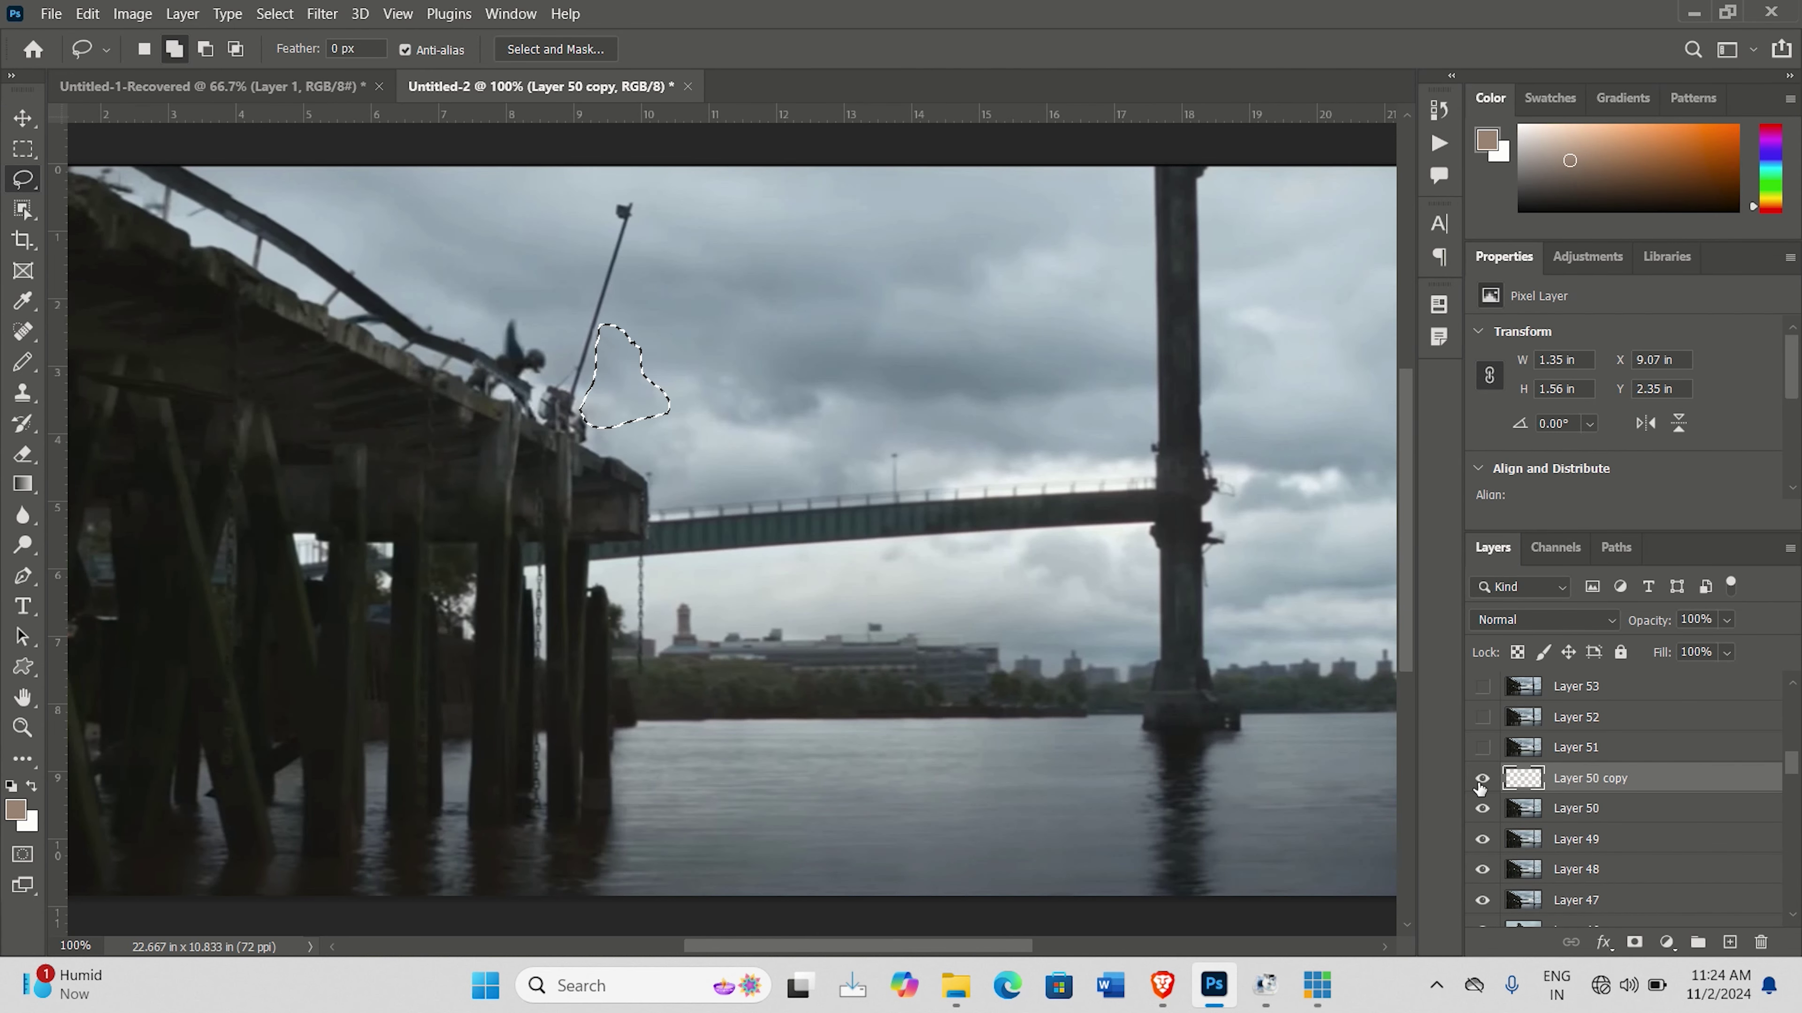
click(1593, 752)
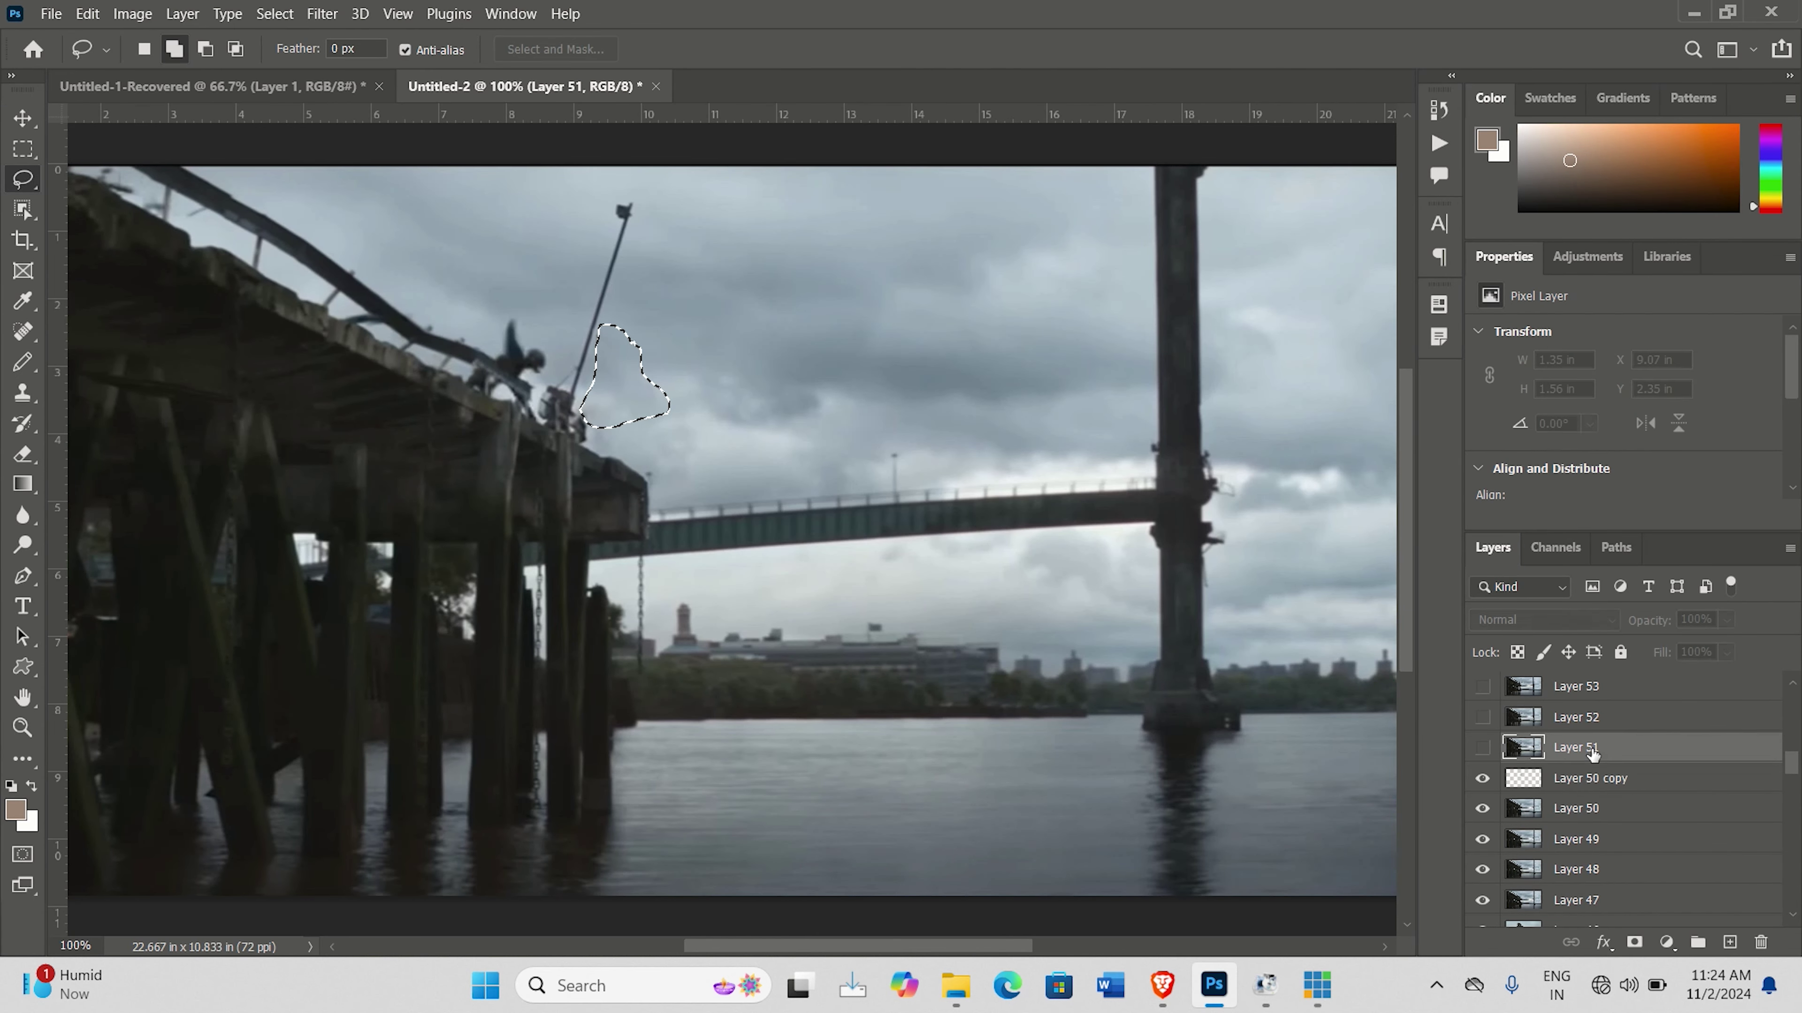
click(1586, 779)
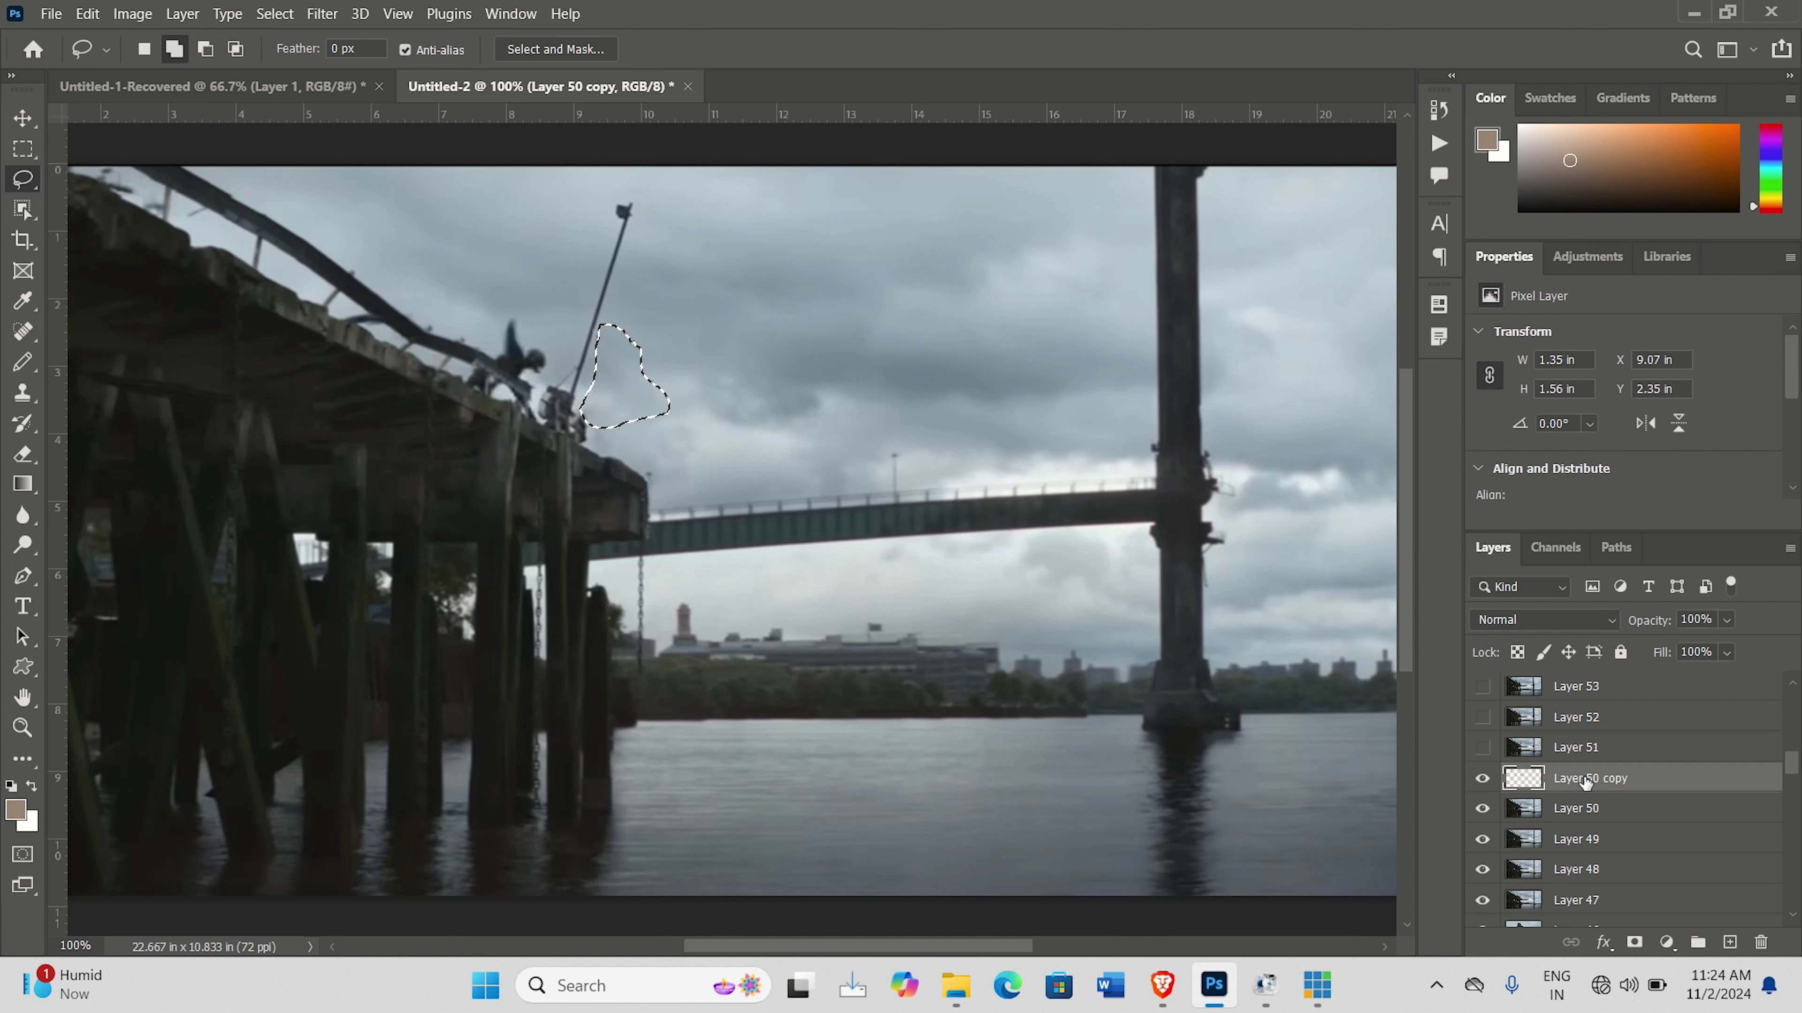
key(ctrl+z)
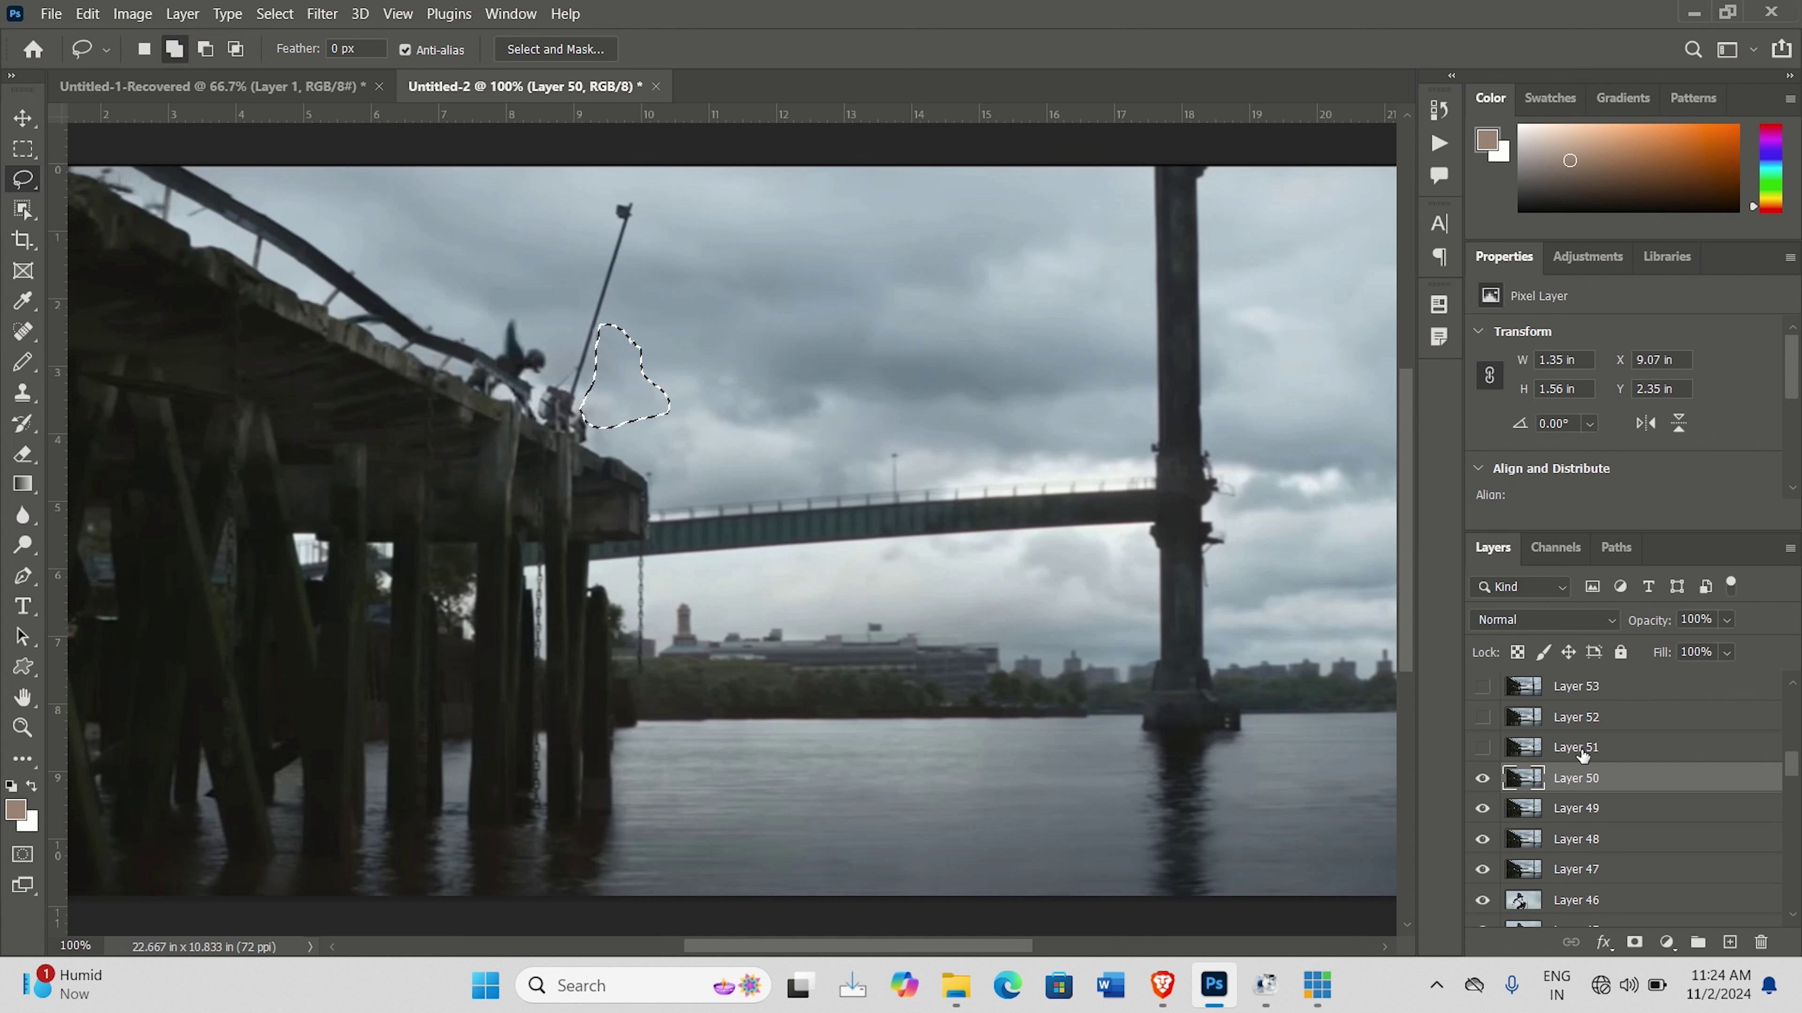
Show and select Layer 51, Content-Aware Fill the jumper away and merge the fill down.
click(1581, 750)
click(1483, 749)
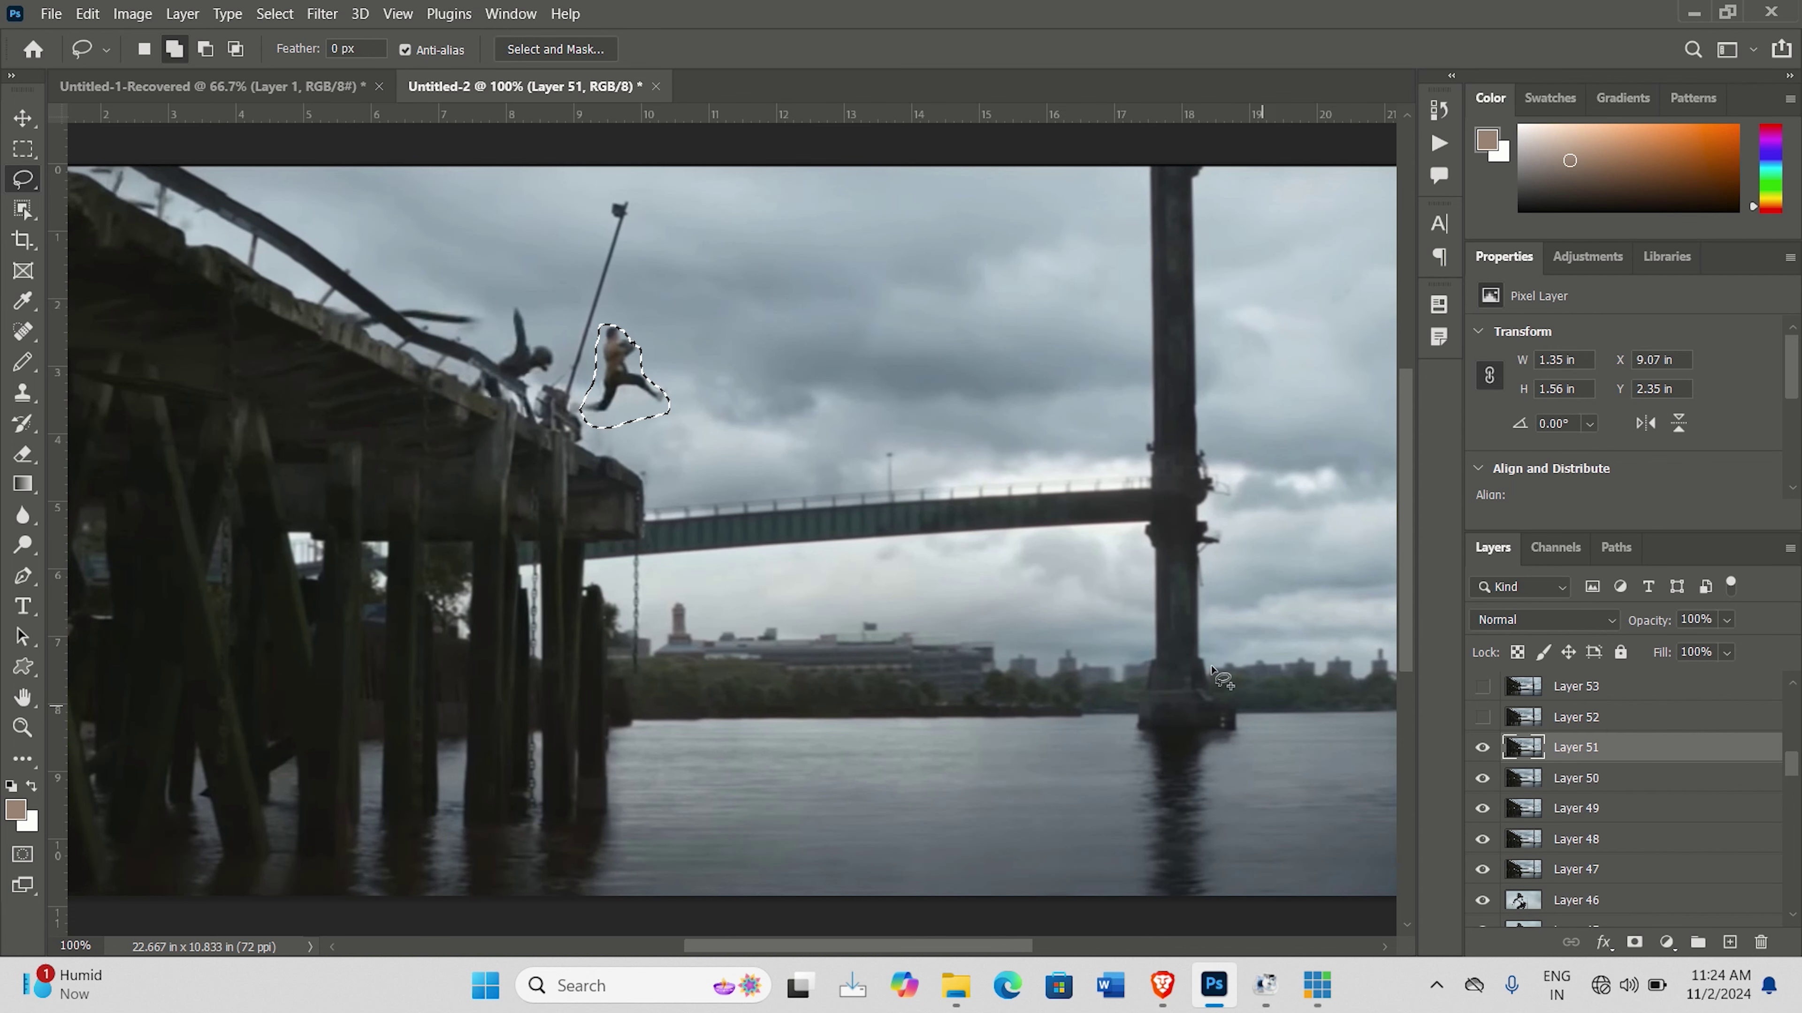
click(88, 14)
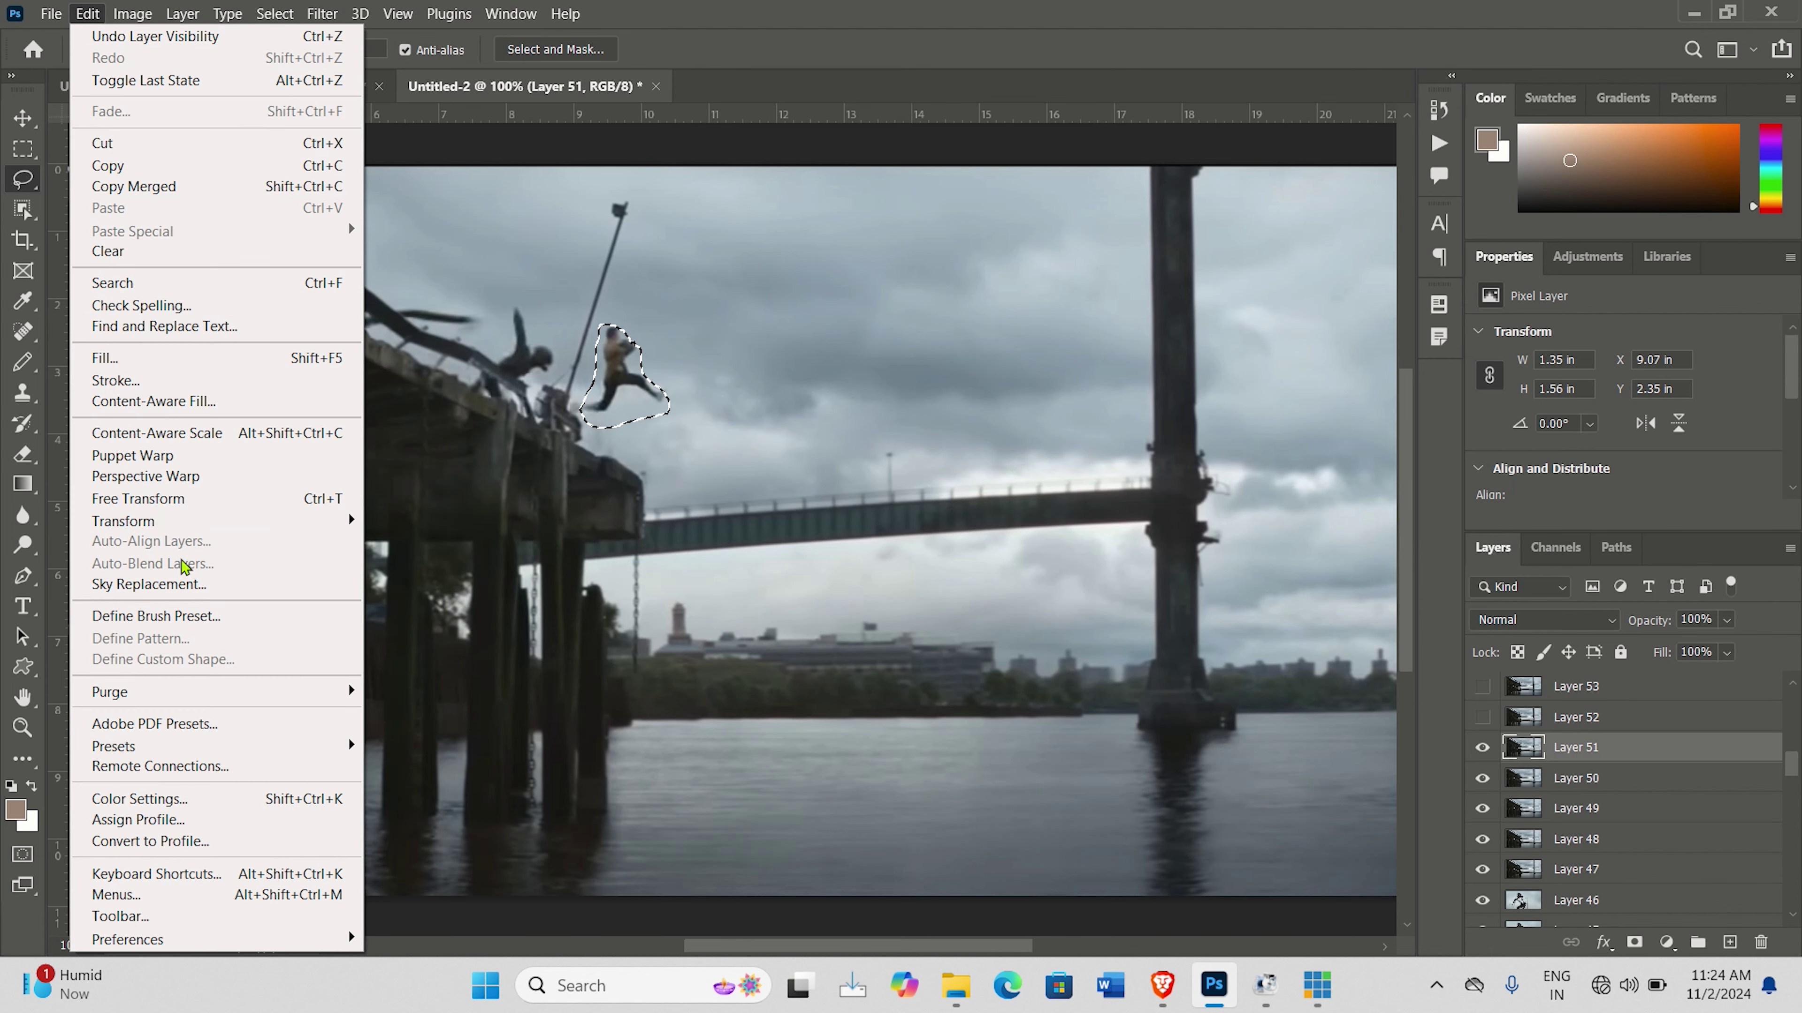
click(177, 402)
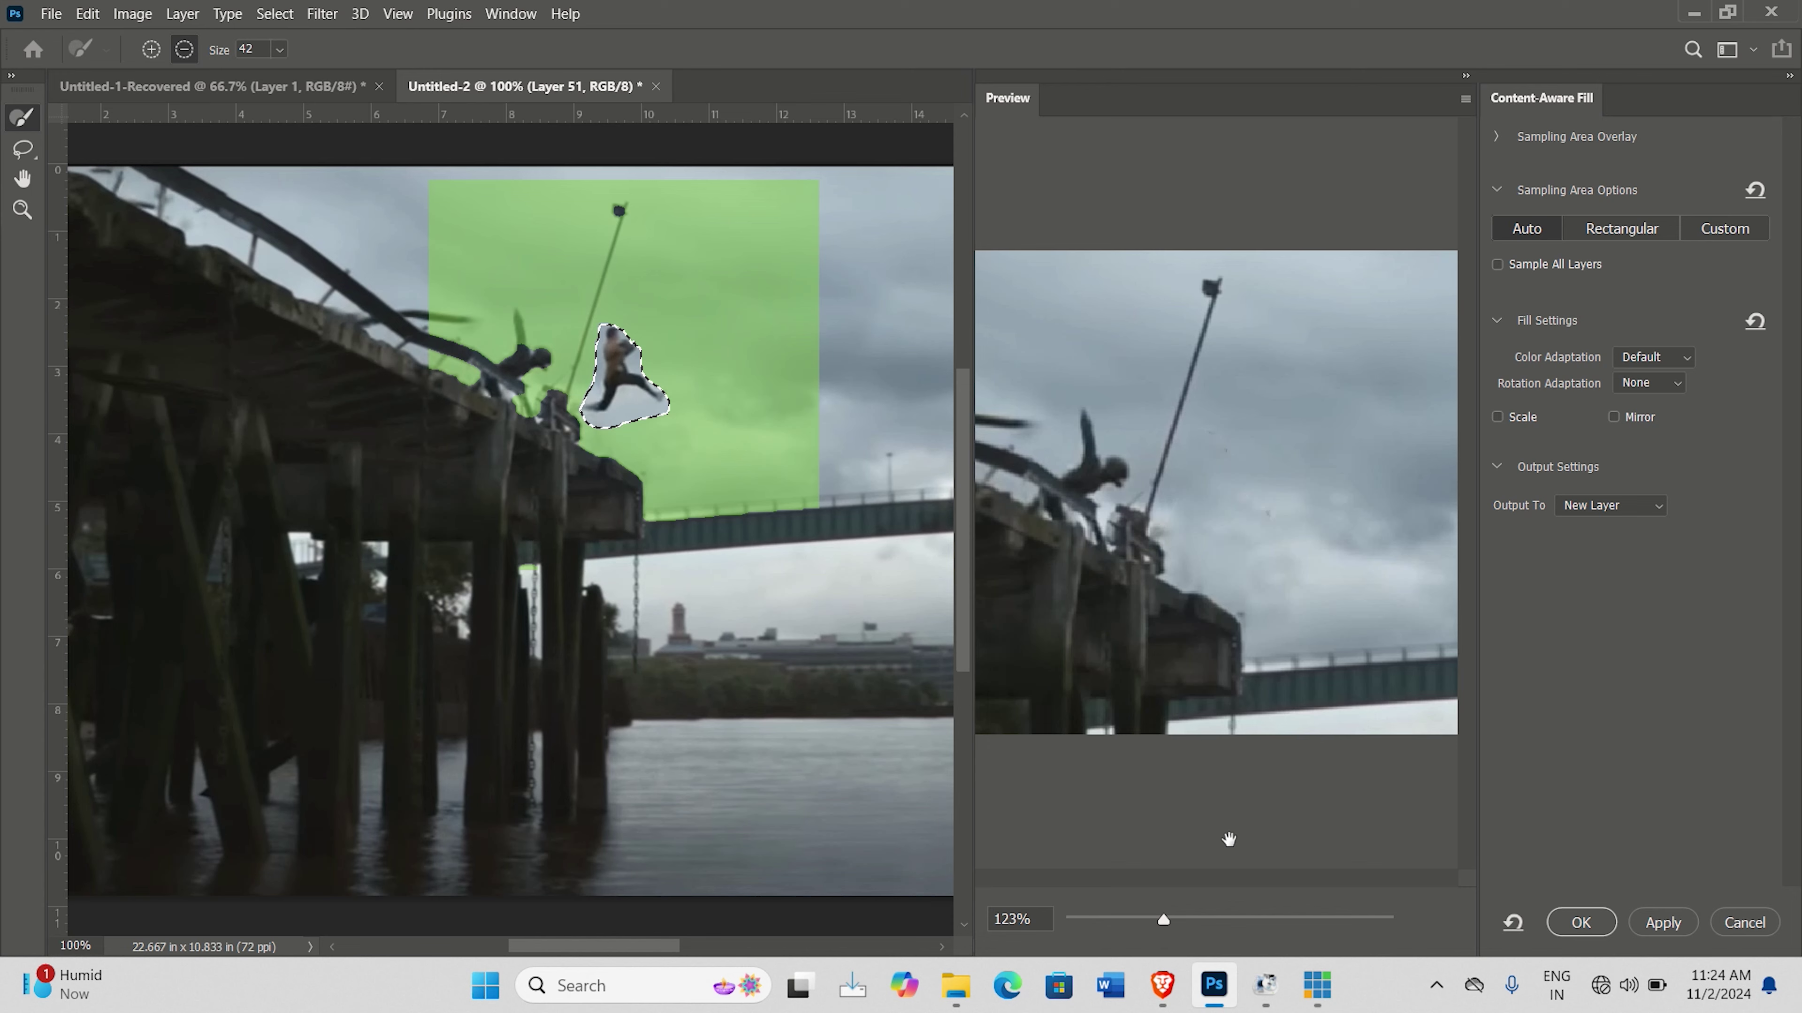
click(1581, 923)
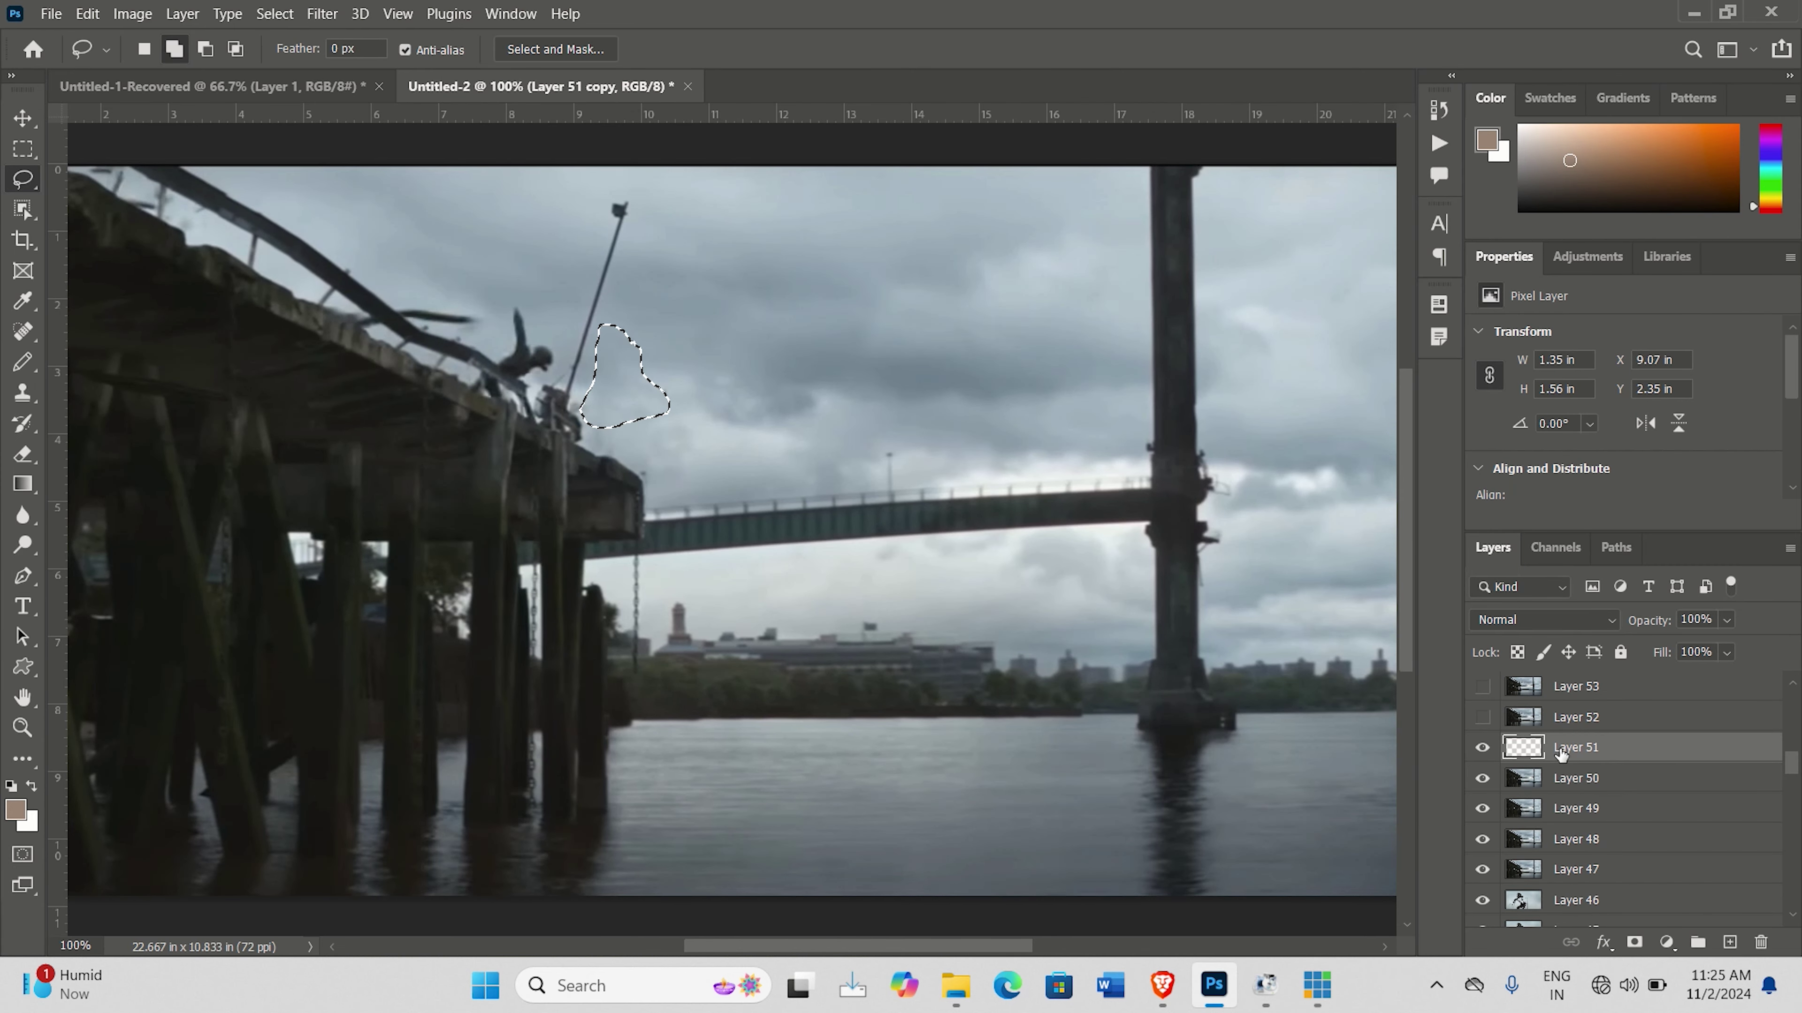
key(ctrl+z)
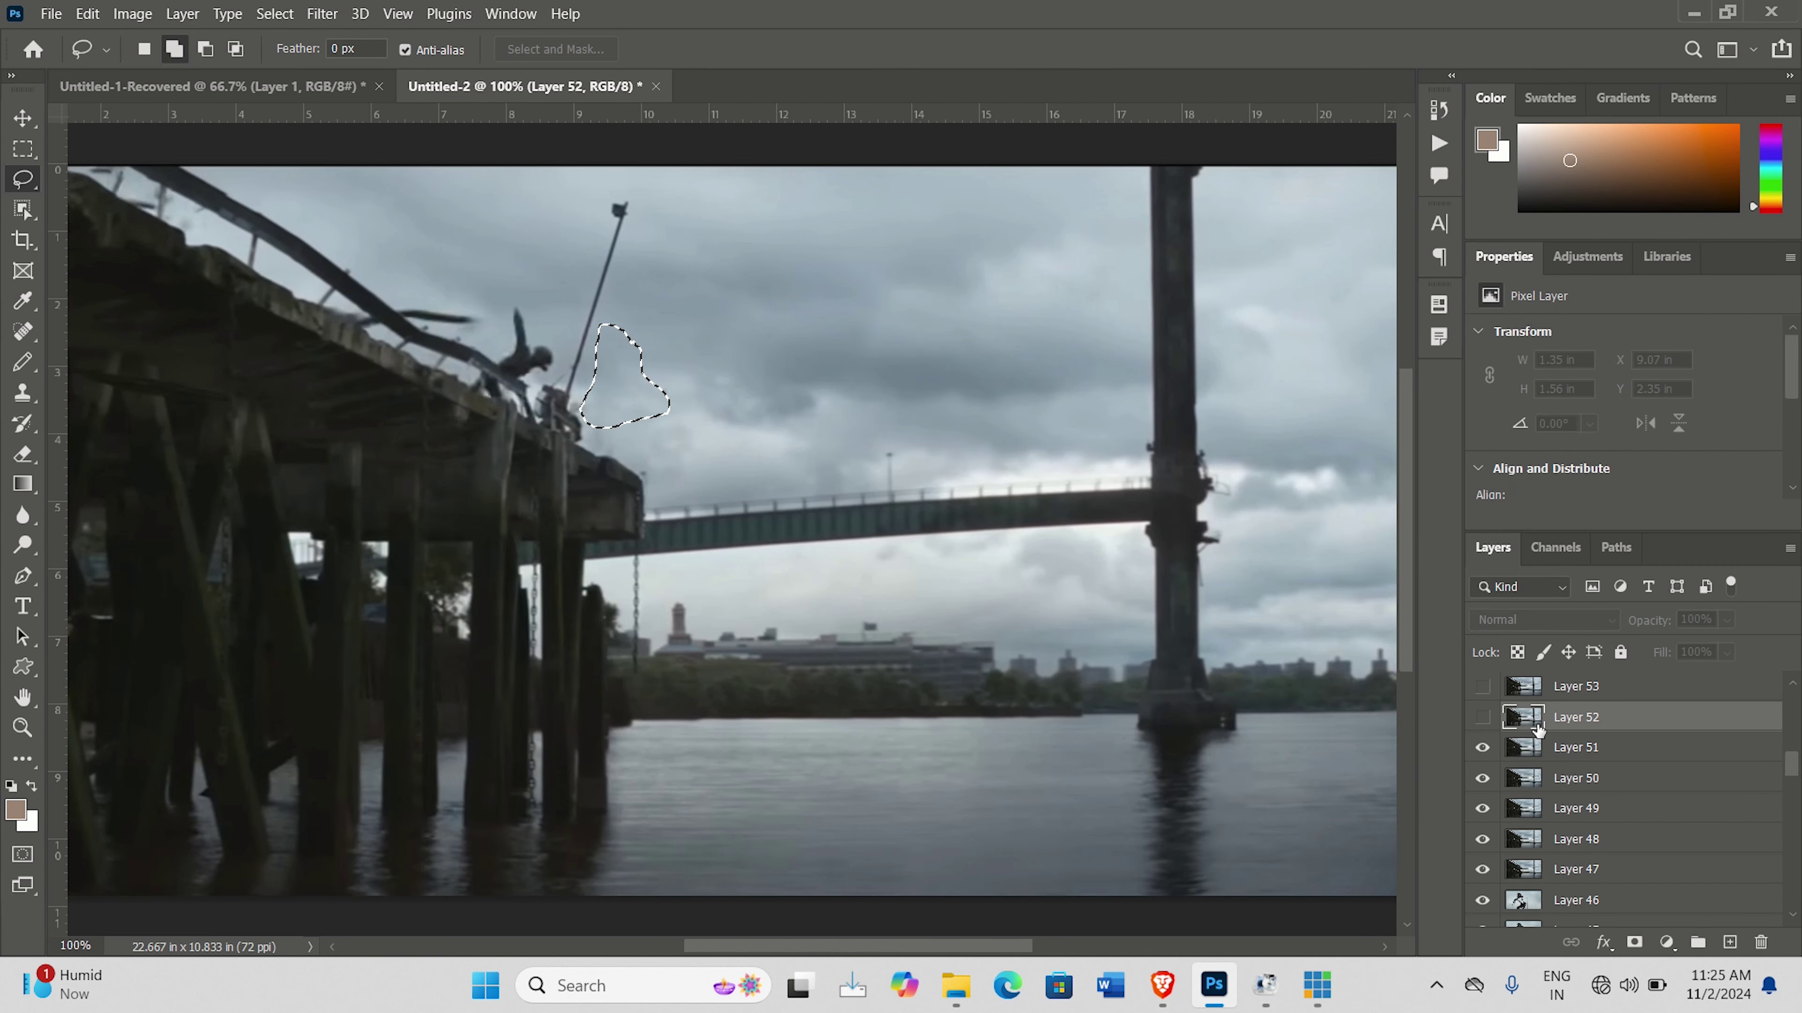
Show Layer 52, re-lasso the jumper, Content-Aware Fill it and merge the fill down.
click(1483, 717)
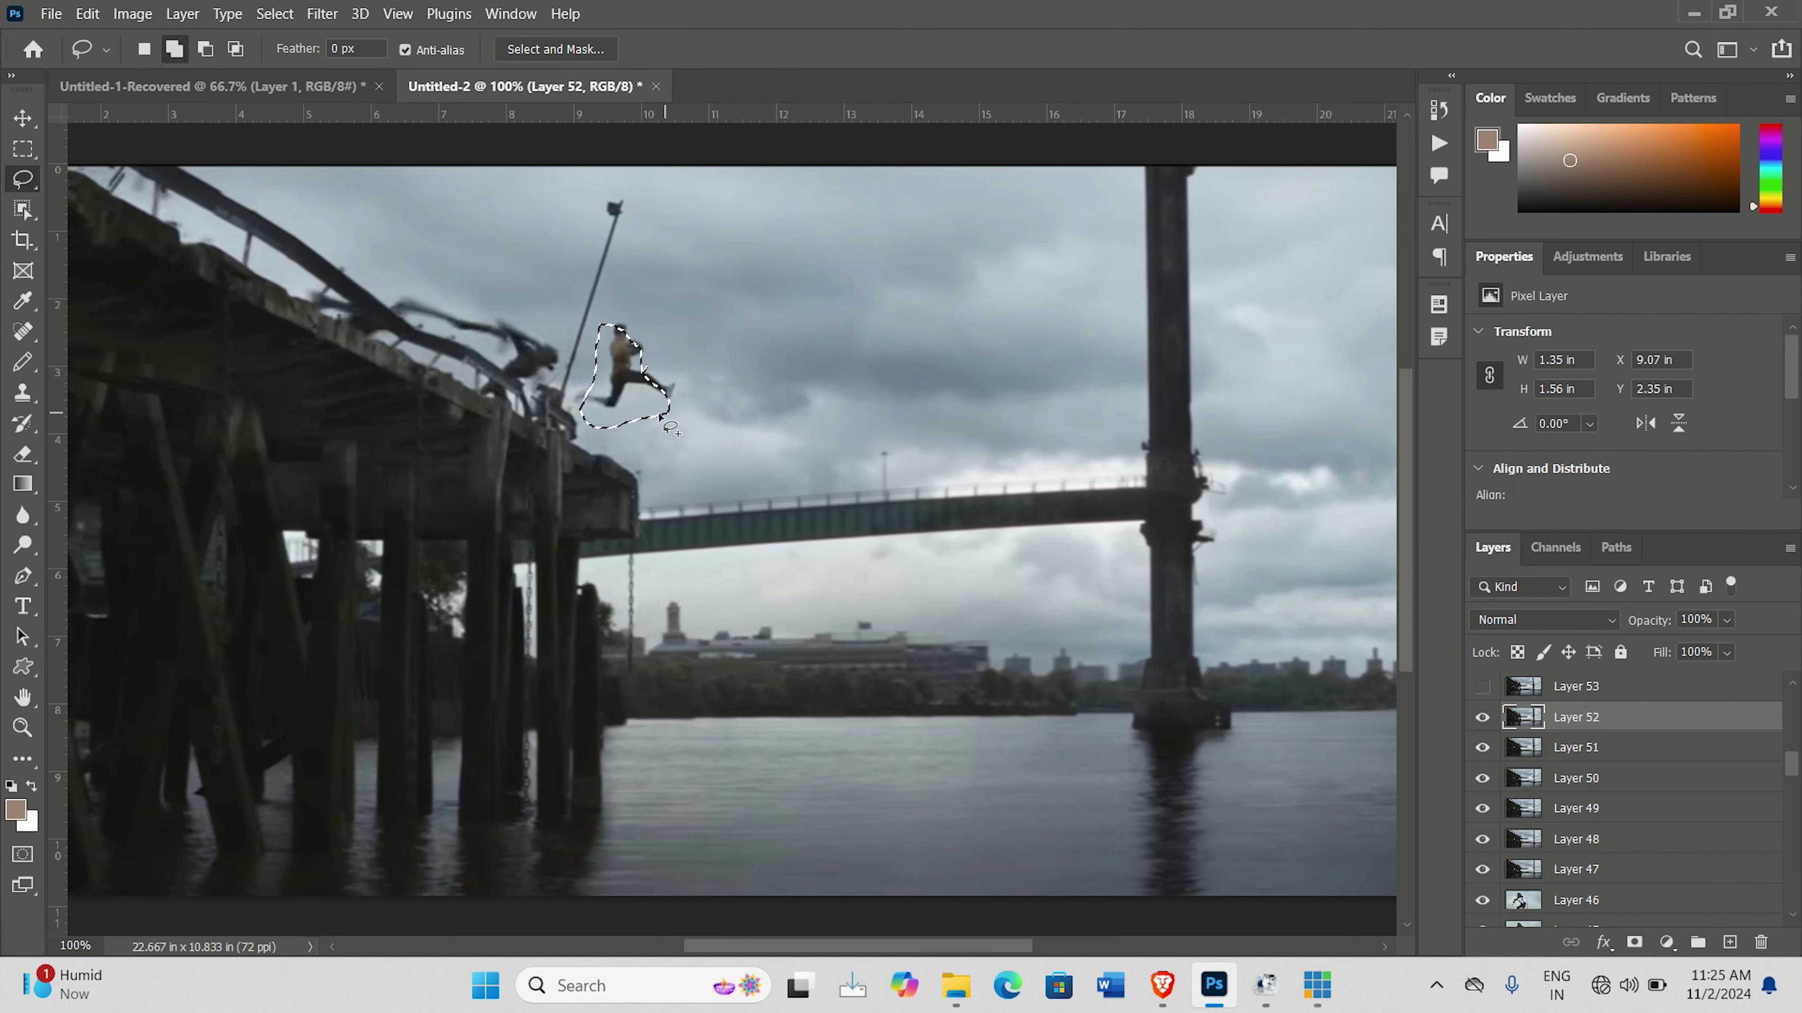
key(ctrl+d)
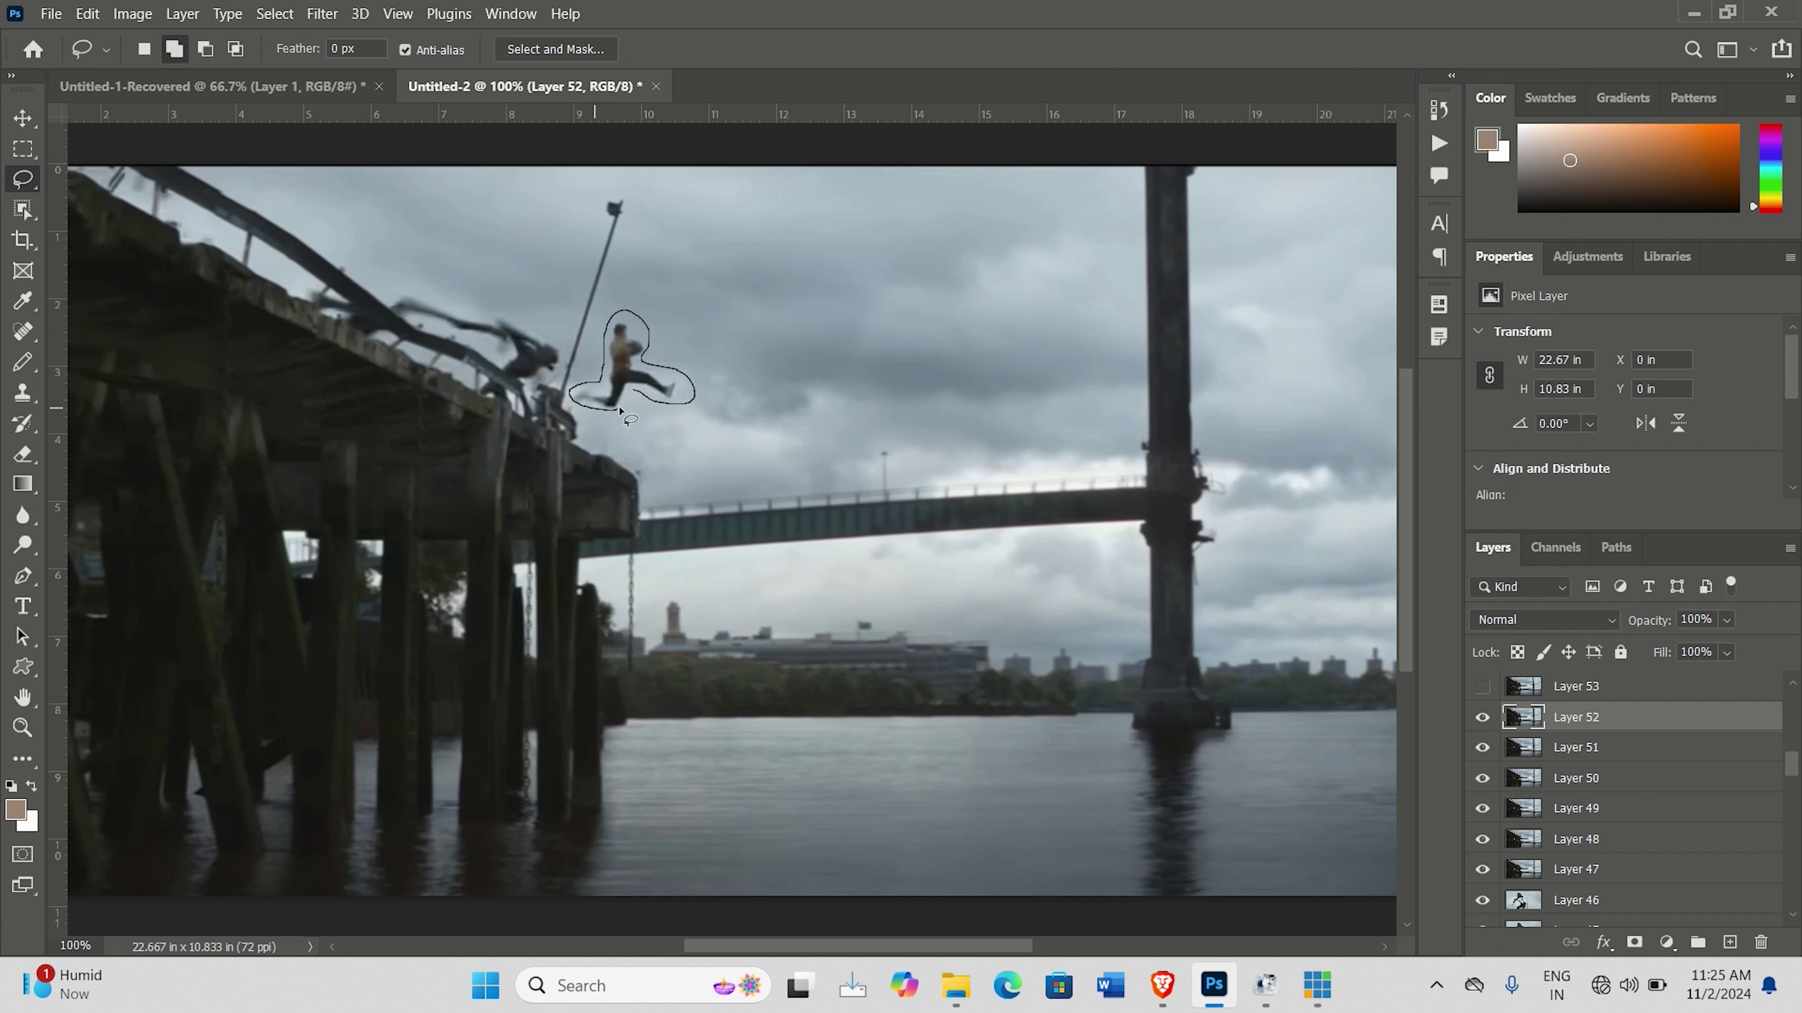
drag(638, 395, 641, 398)
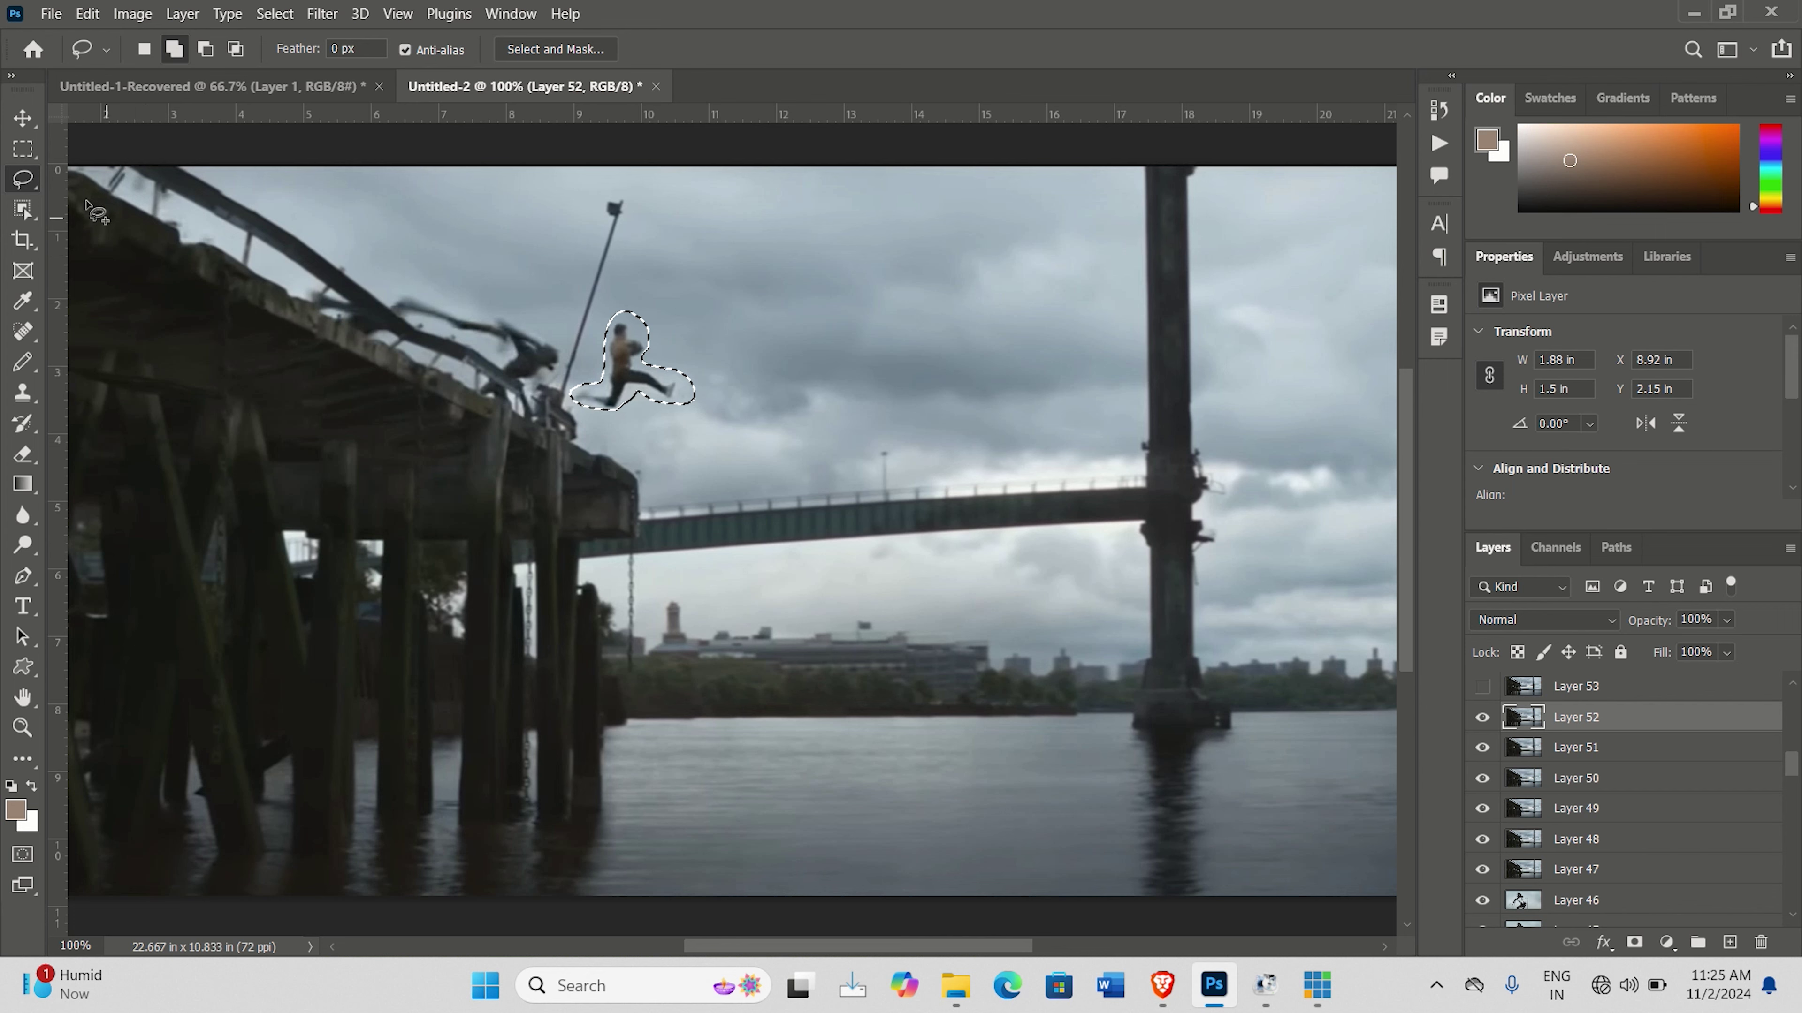
click(88, 13)
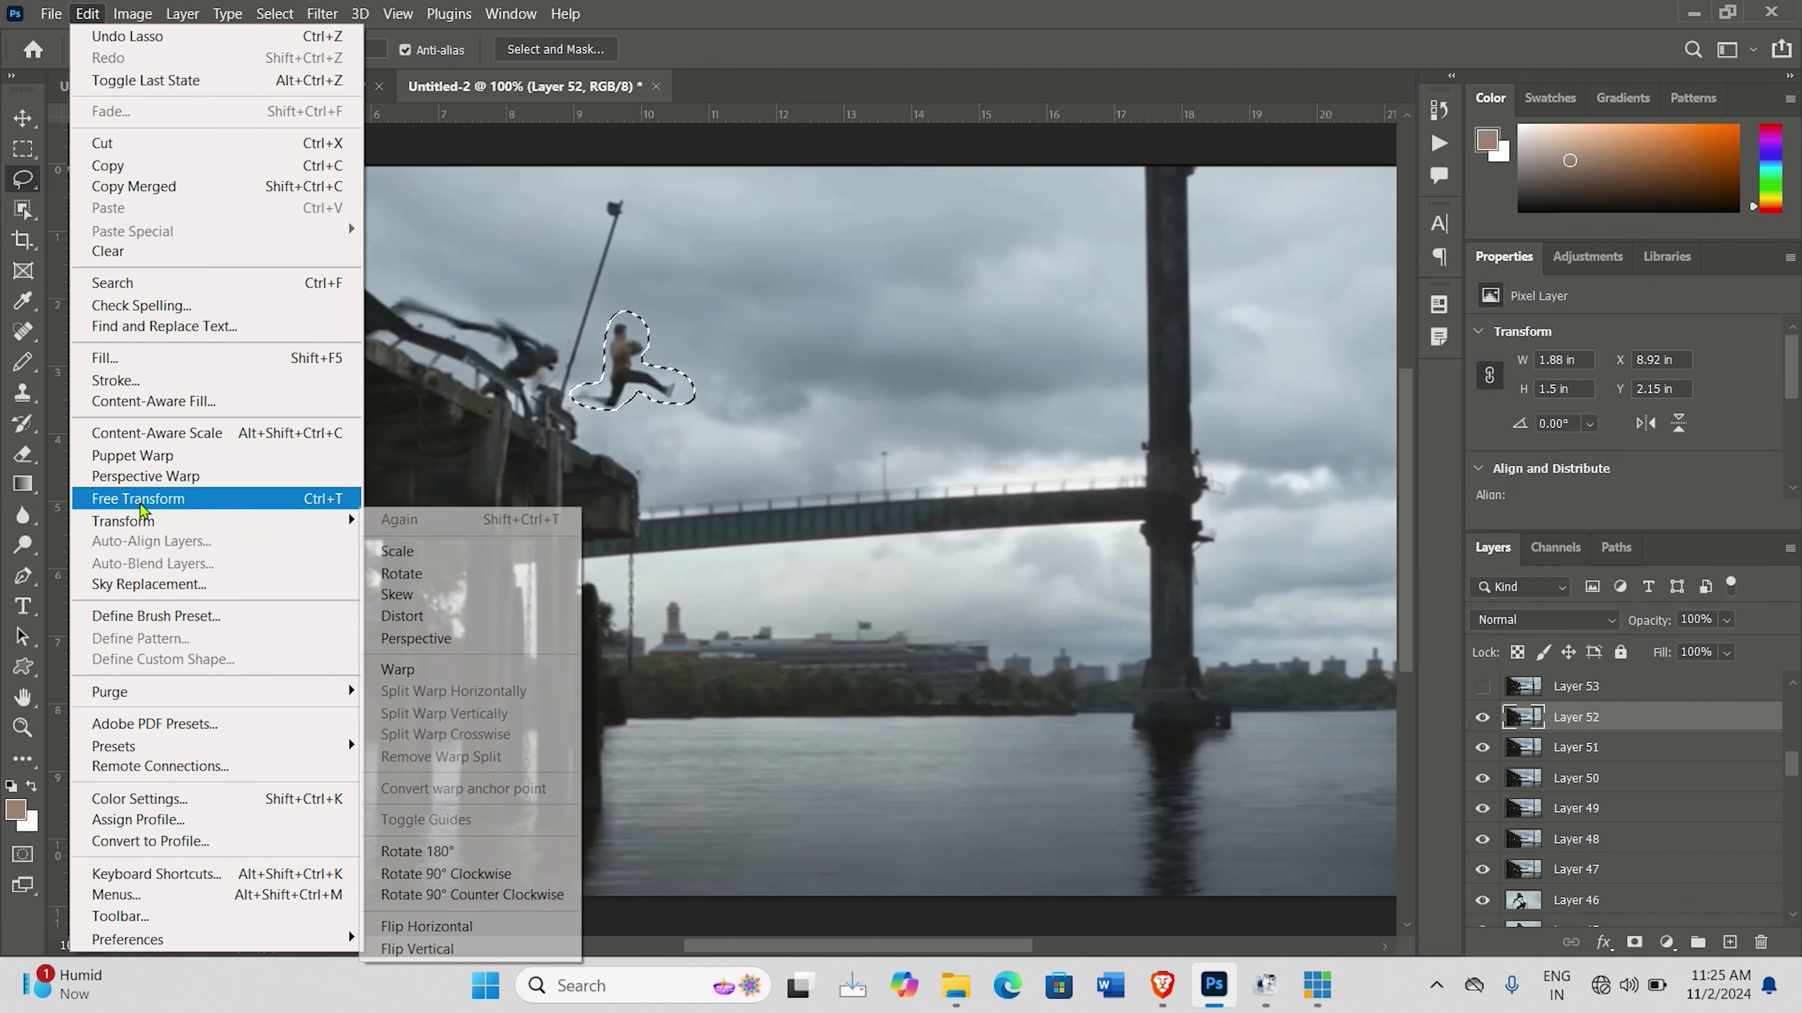
click(156, 402)
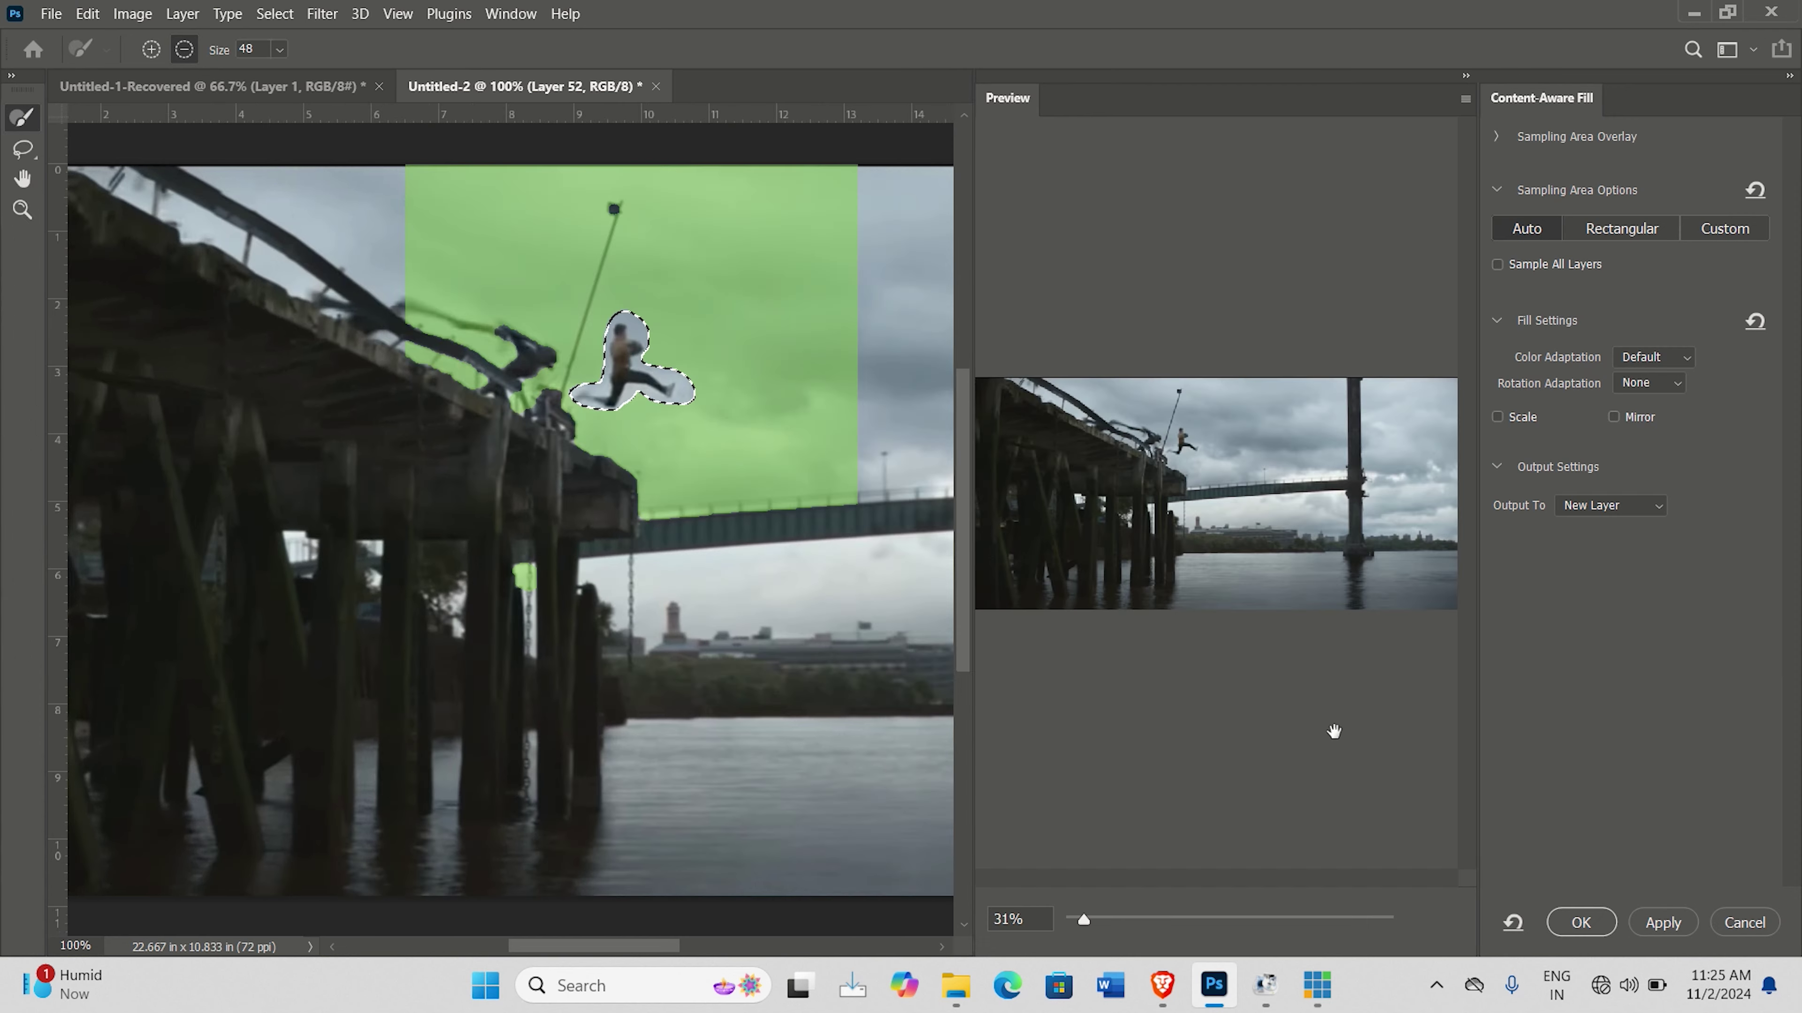
click(1580, 922)
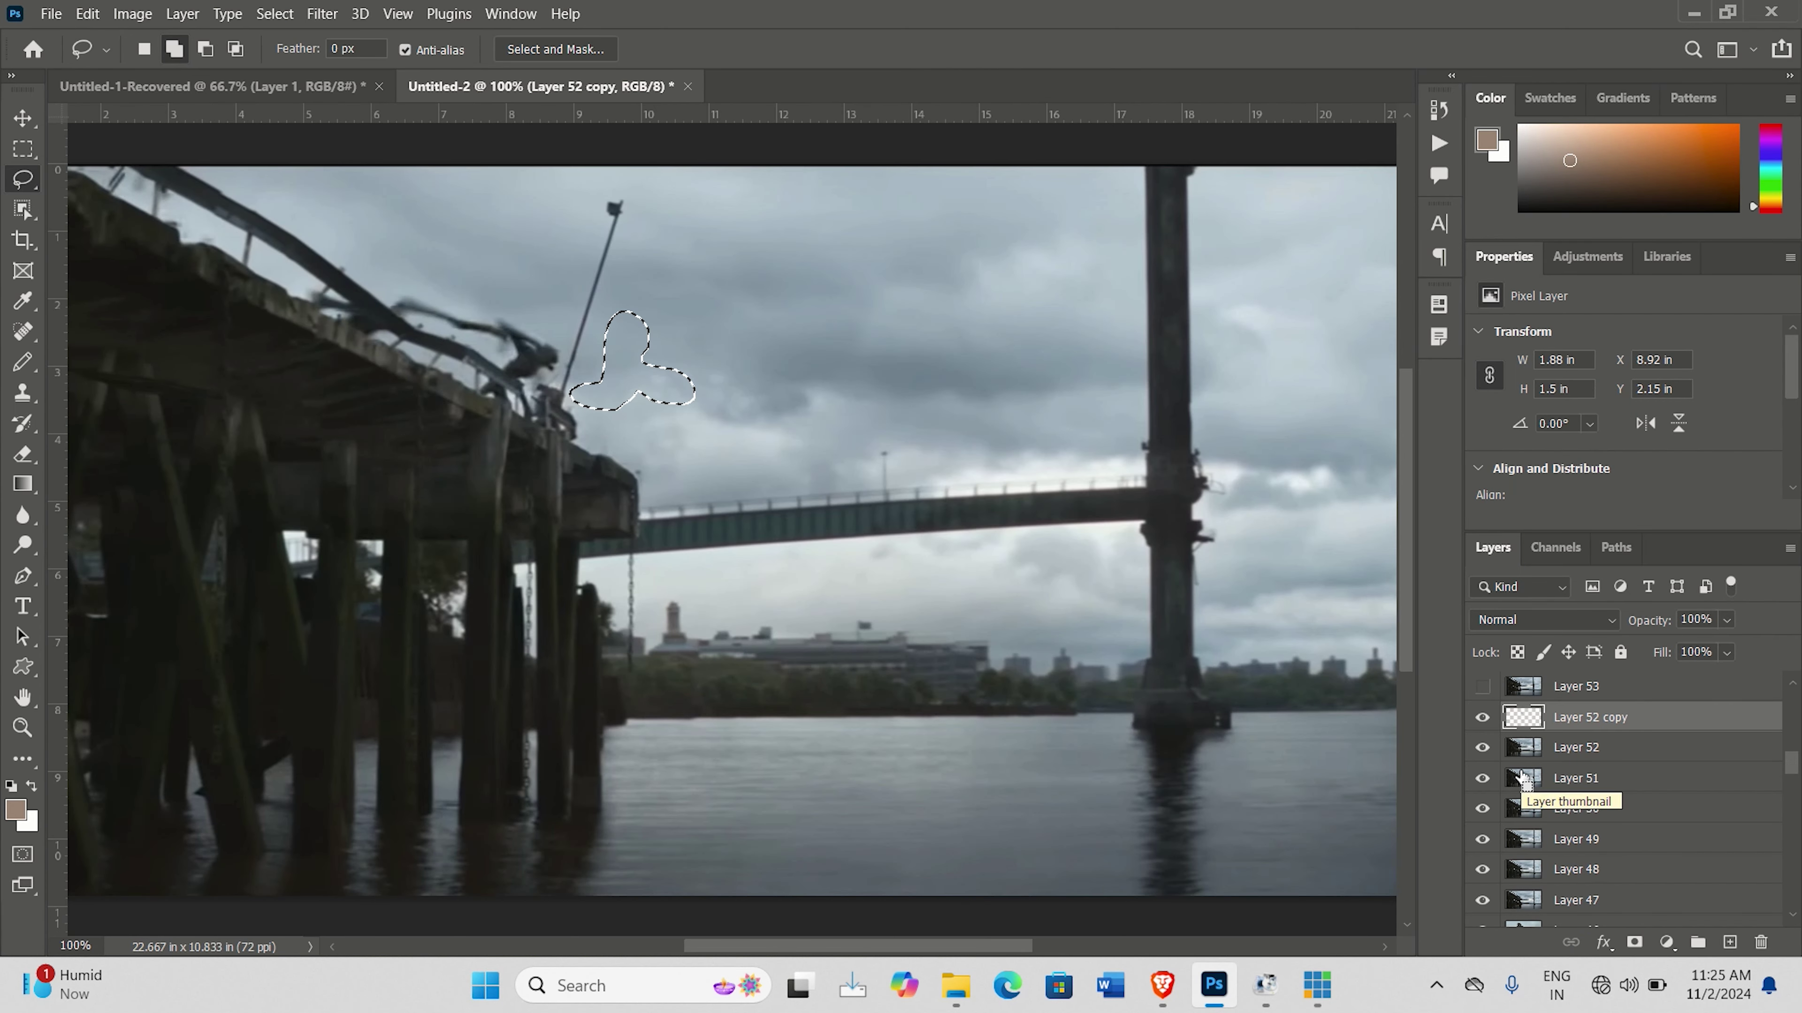
key(ctrl+z)
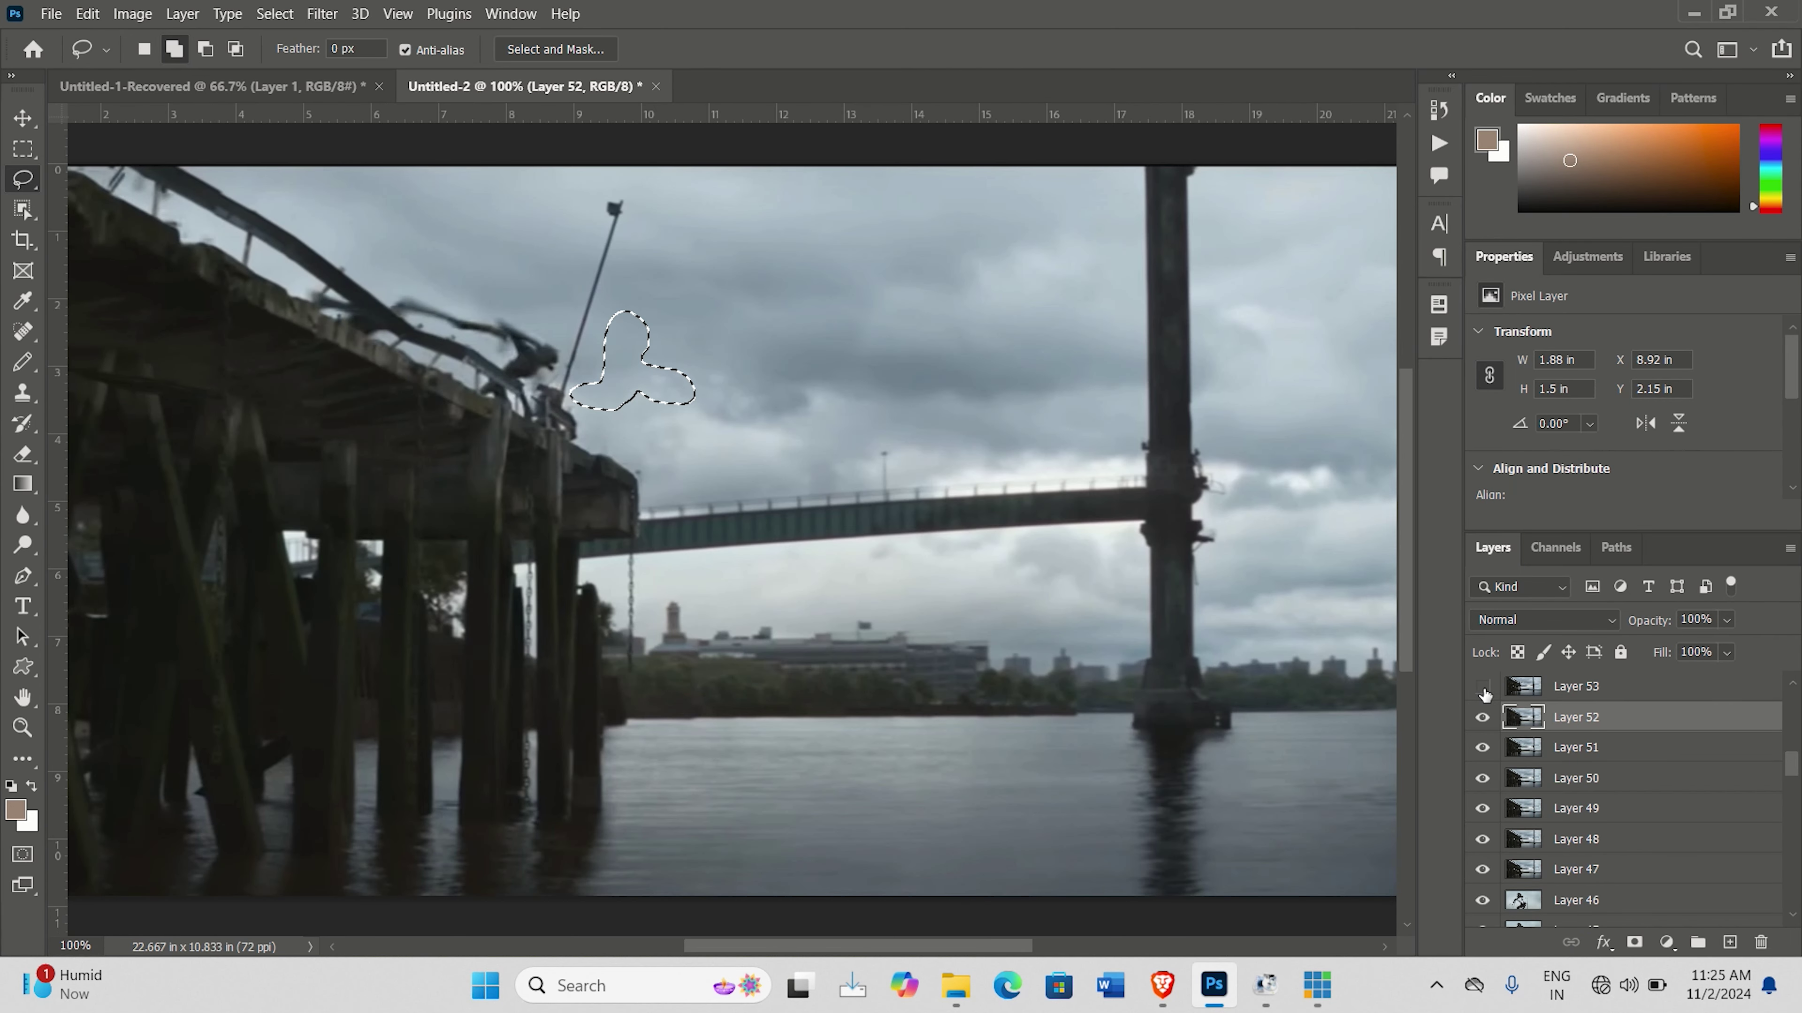
Show and select Layer 53 and Content-Aware Fill the selected jumper.
click(1482, 687)
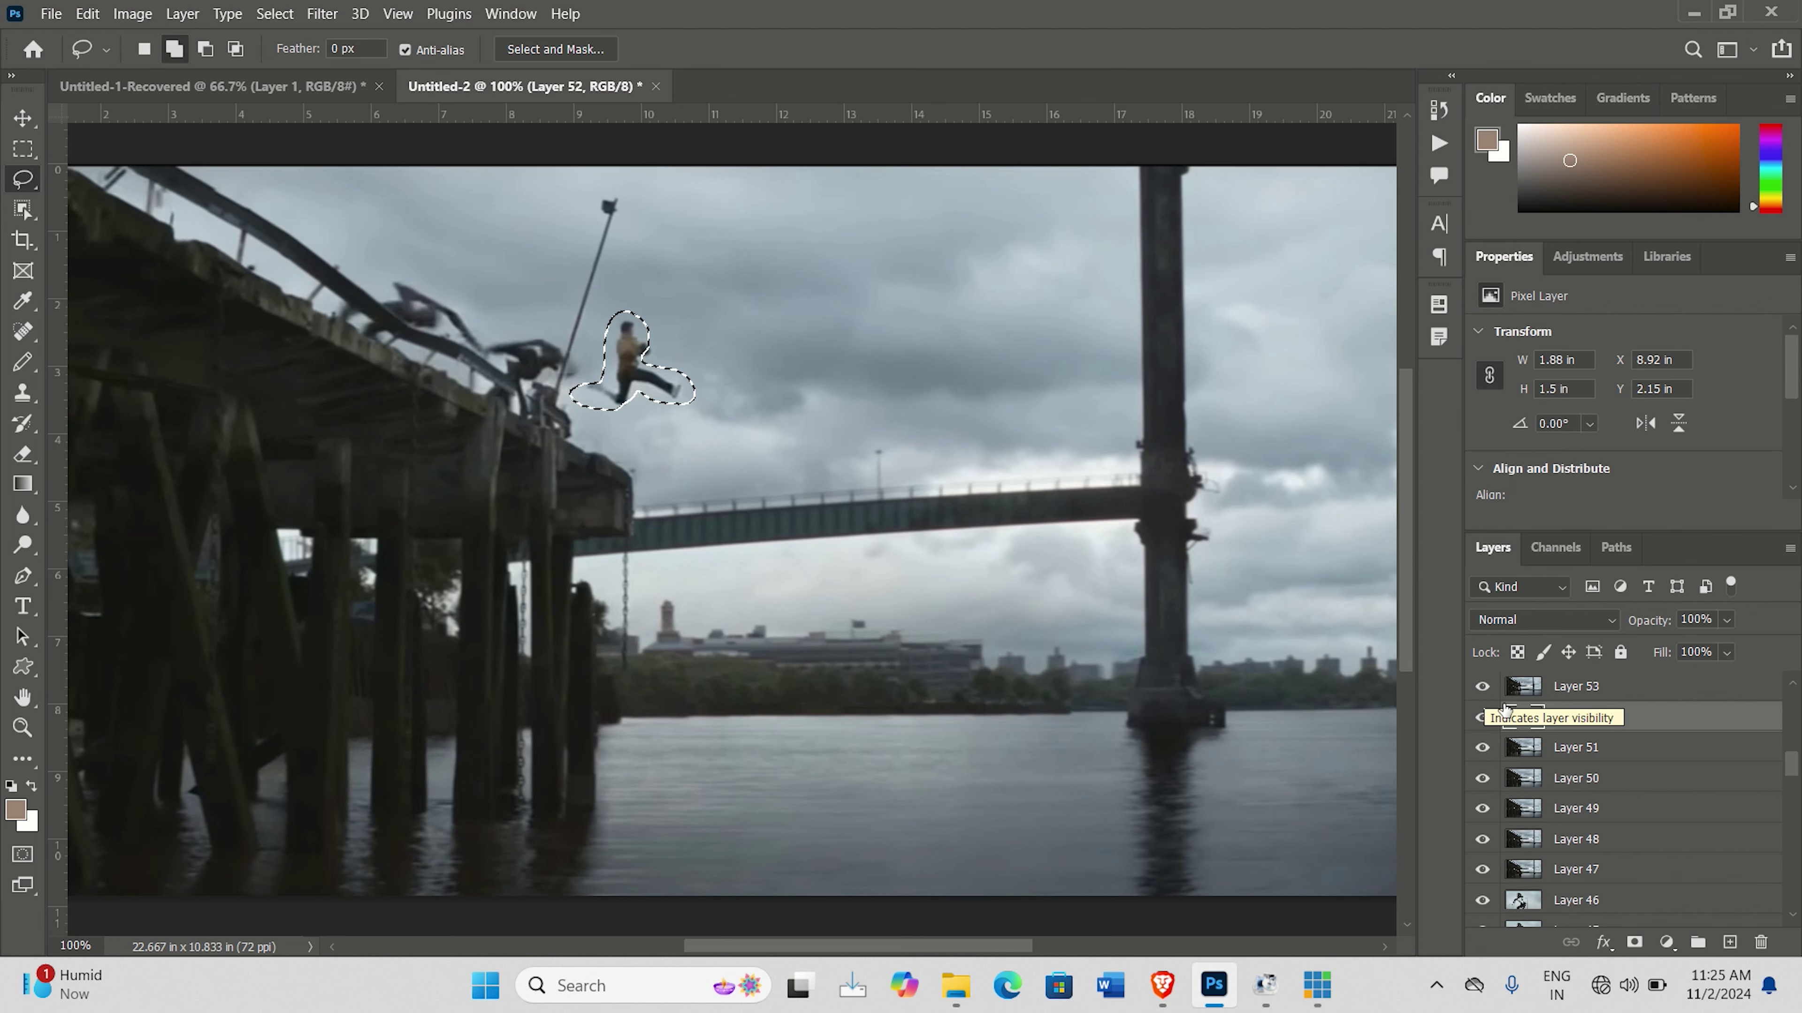
click(1568, 694)
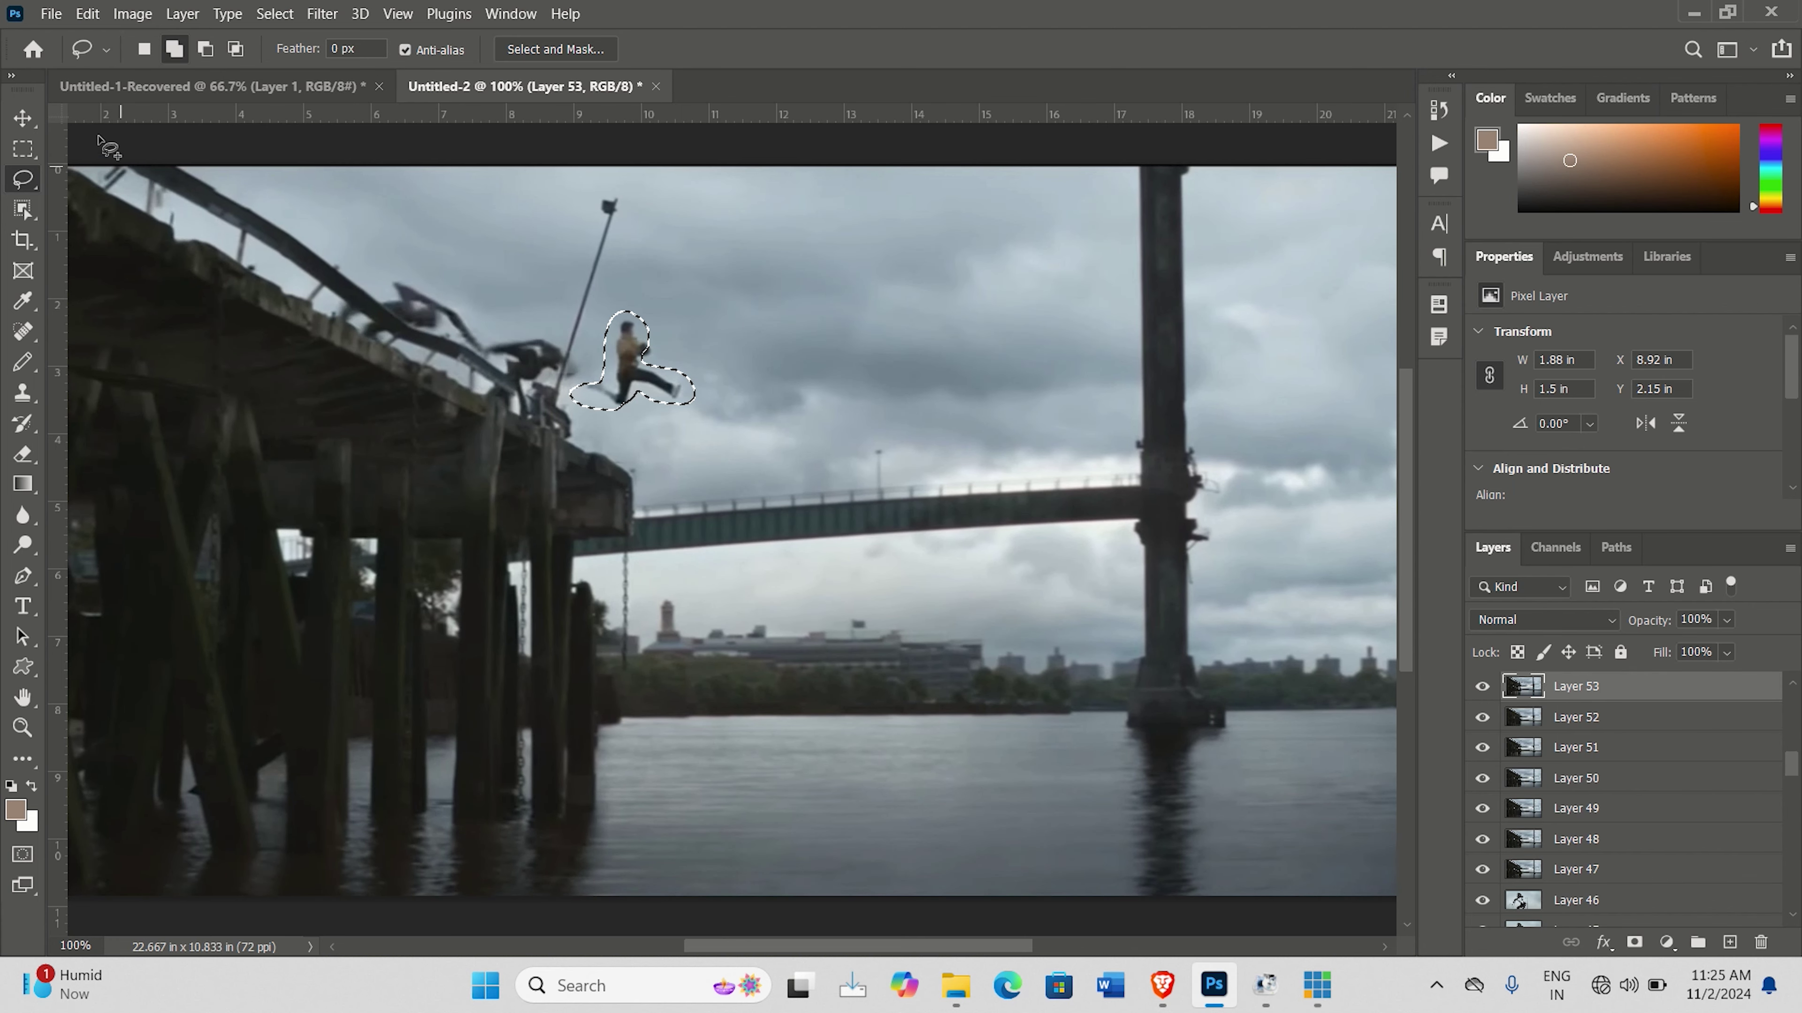
click(87, 14)
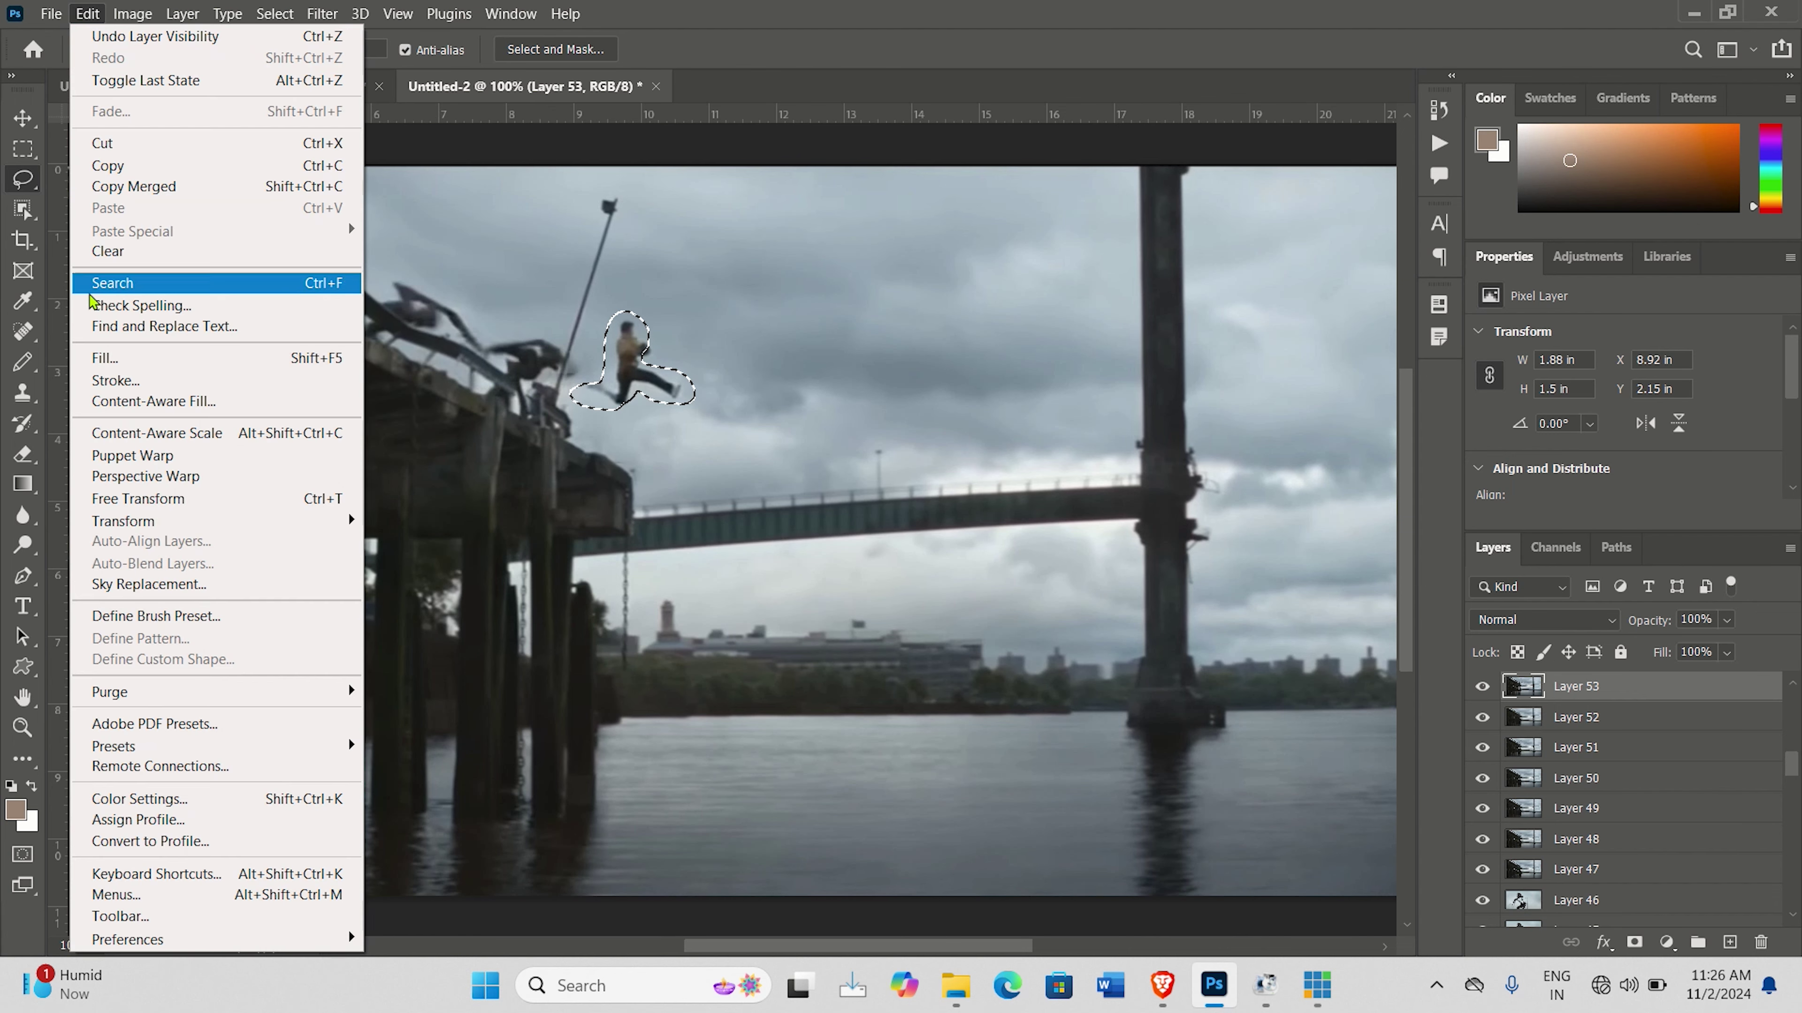
click(124, 402)
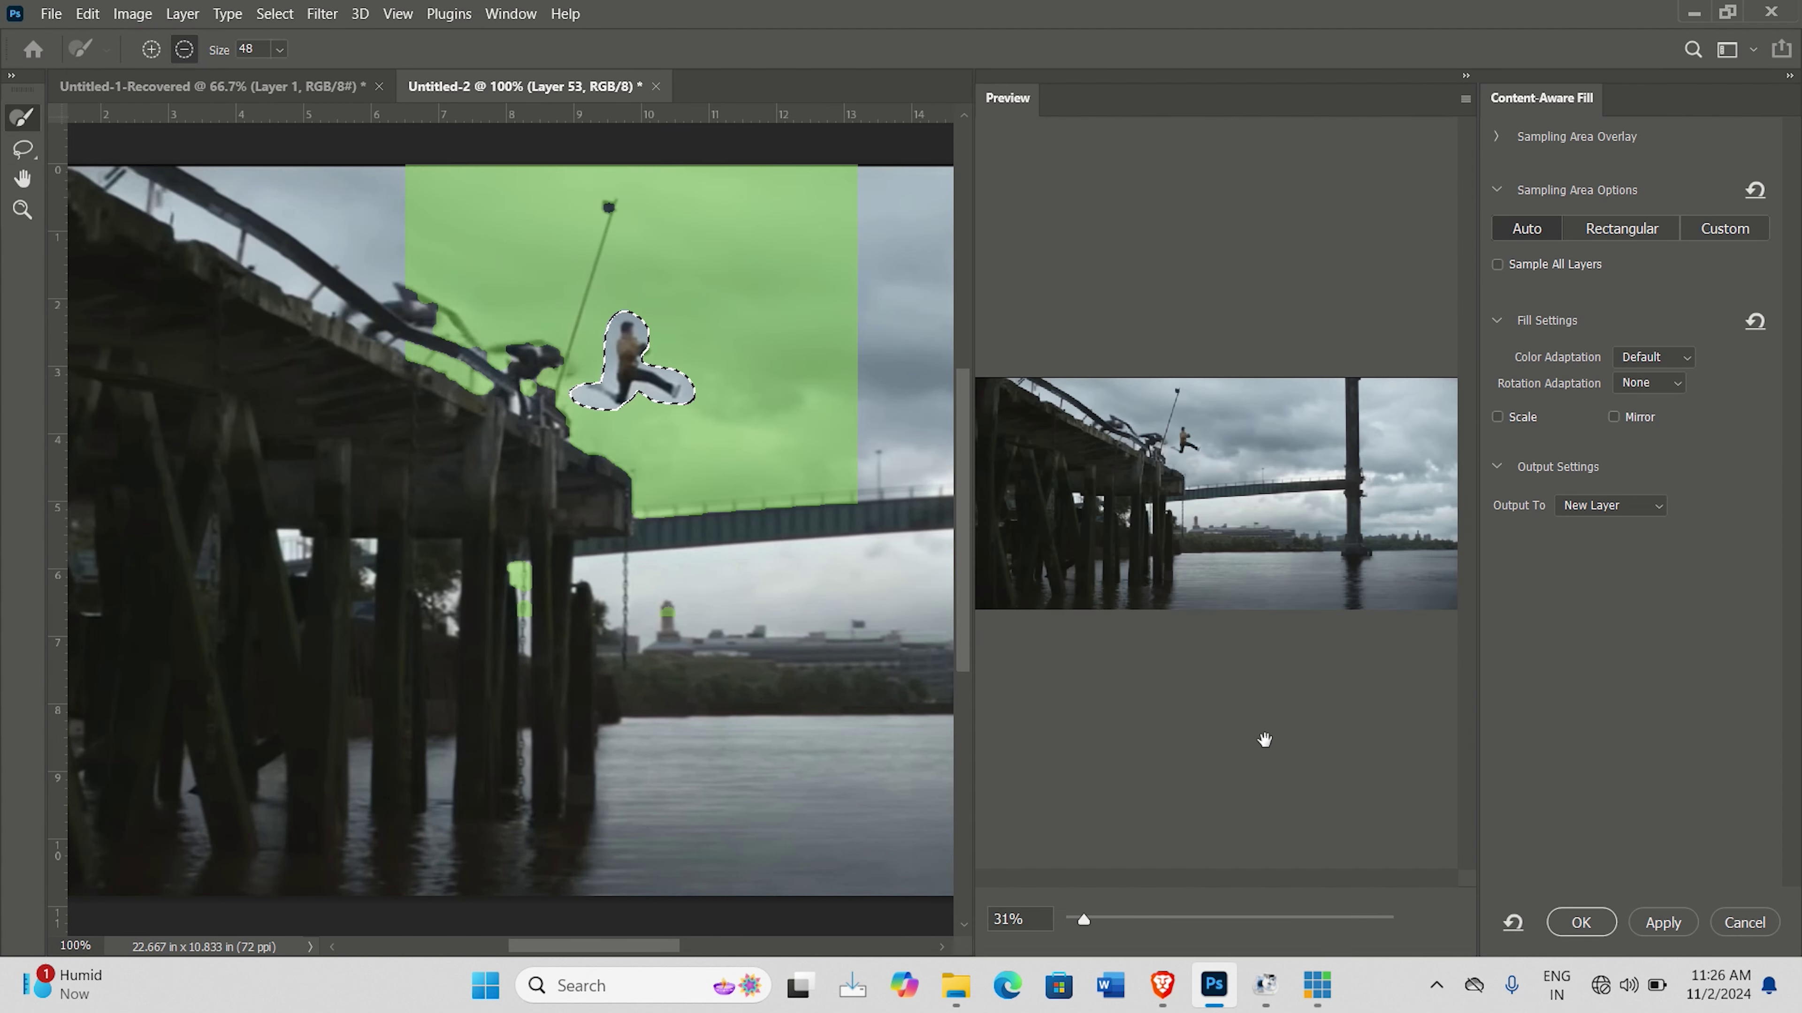
click(1581, 921)
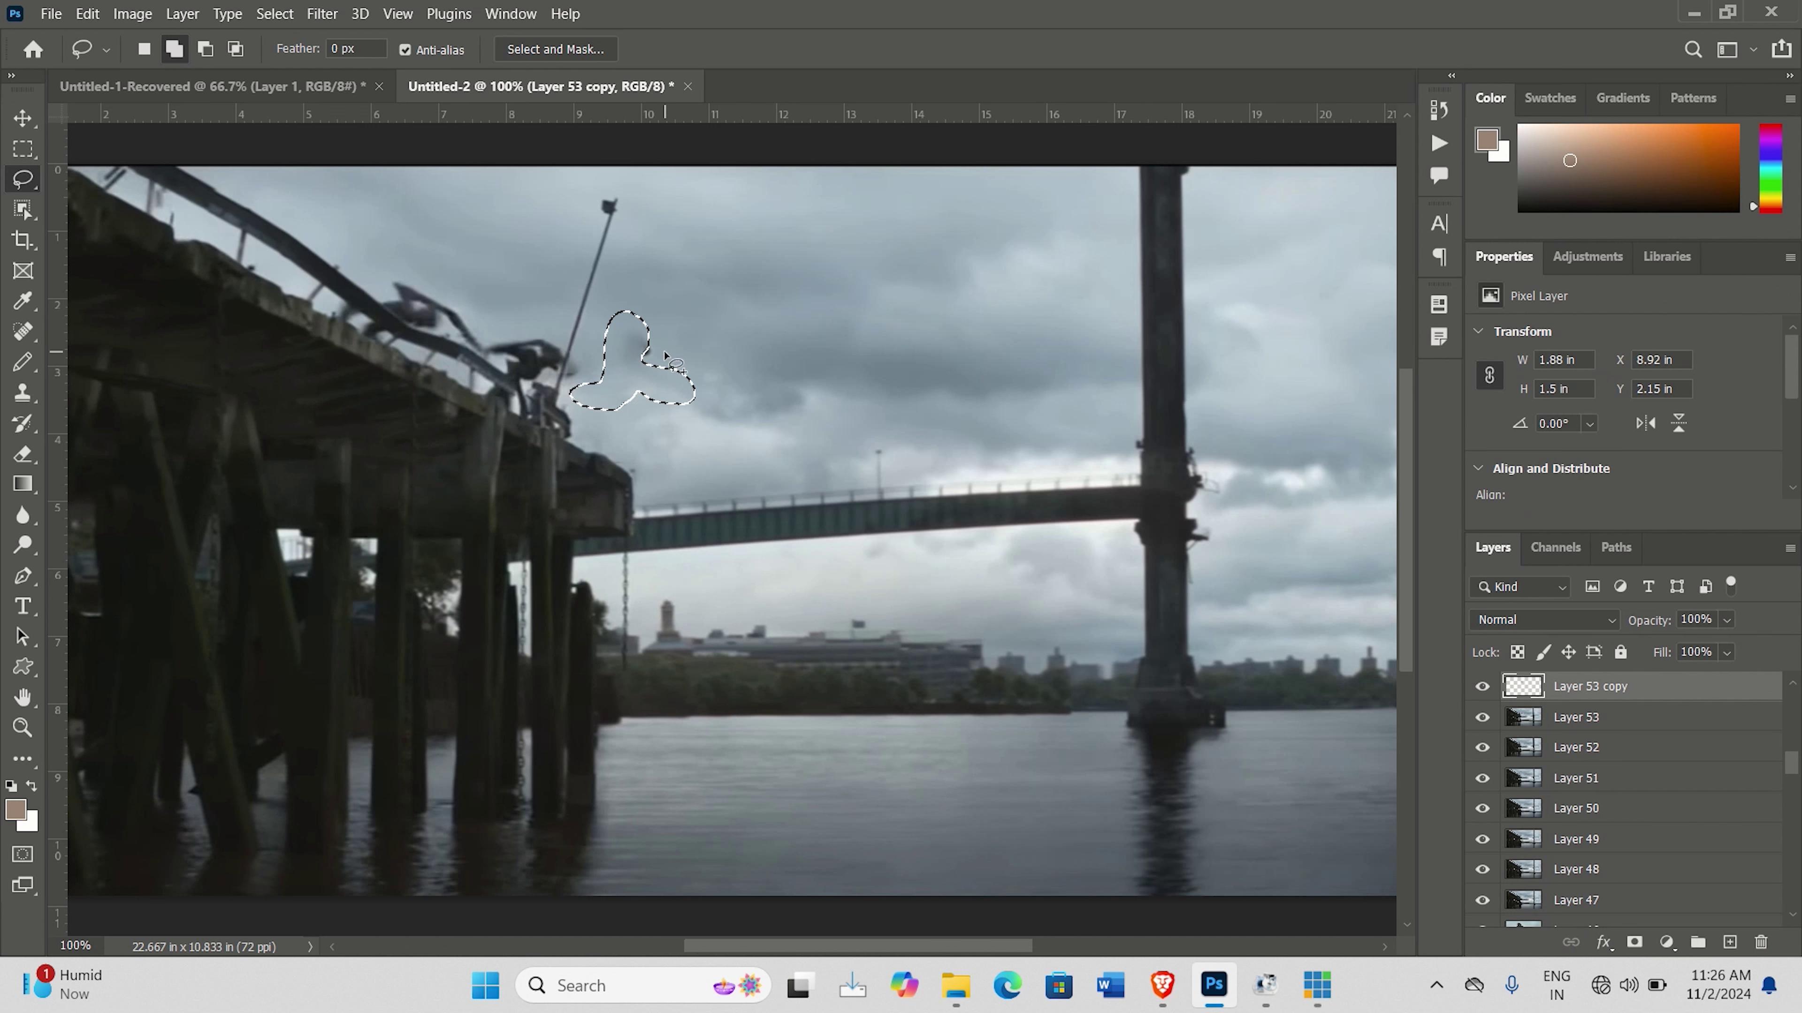
key(ctrl+d)
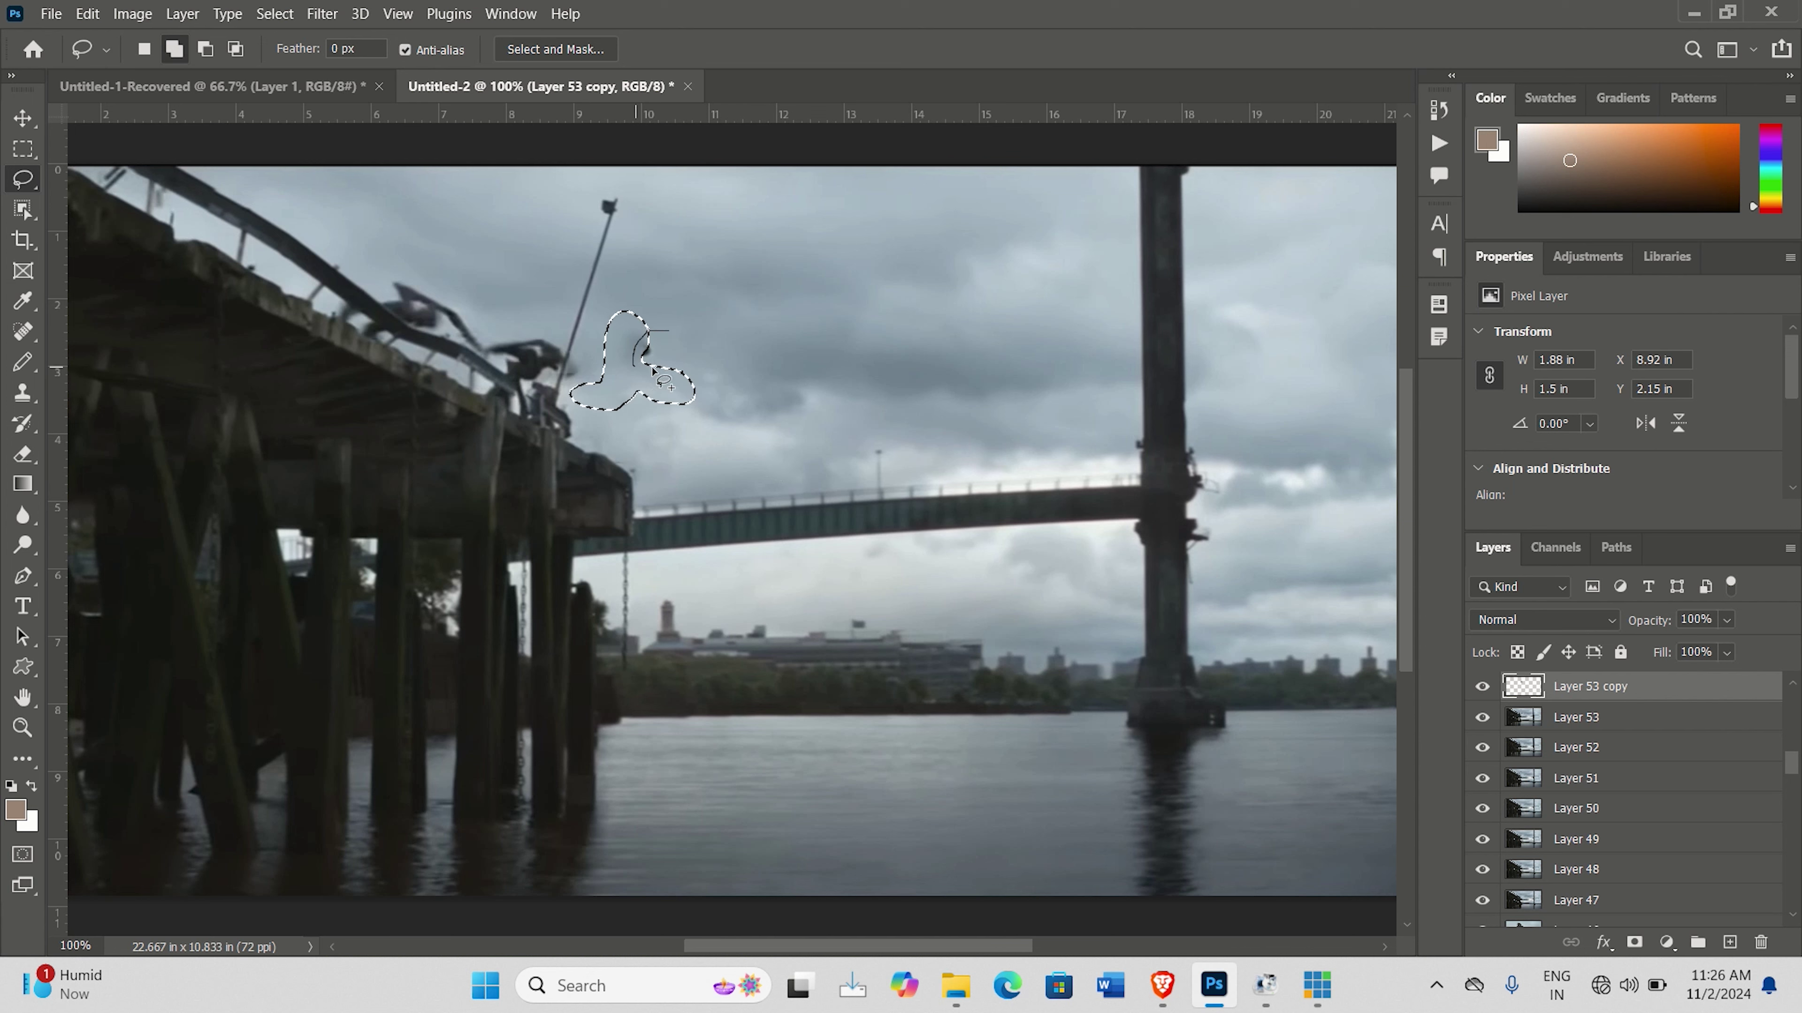
Extend the lasso over the person's leftover part, abandon one fill attempt, and merge the earlier fill.
drag(674, 343, 675, 341)
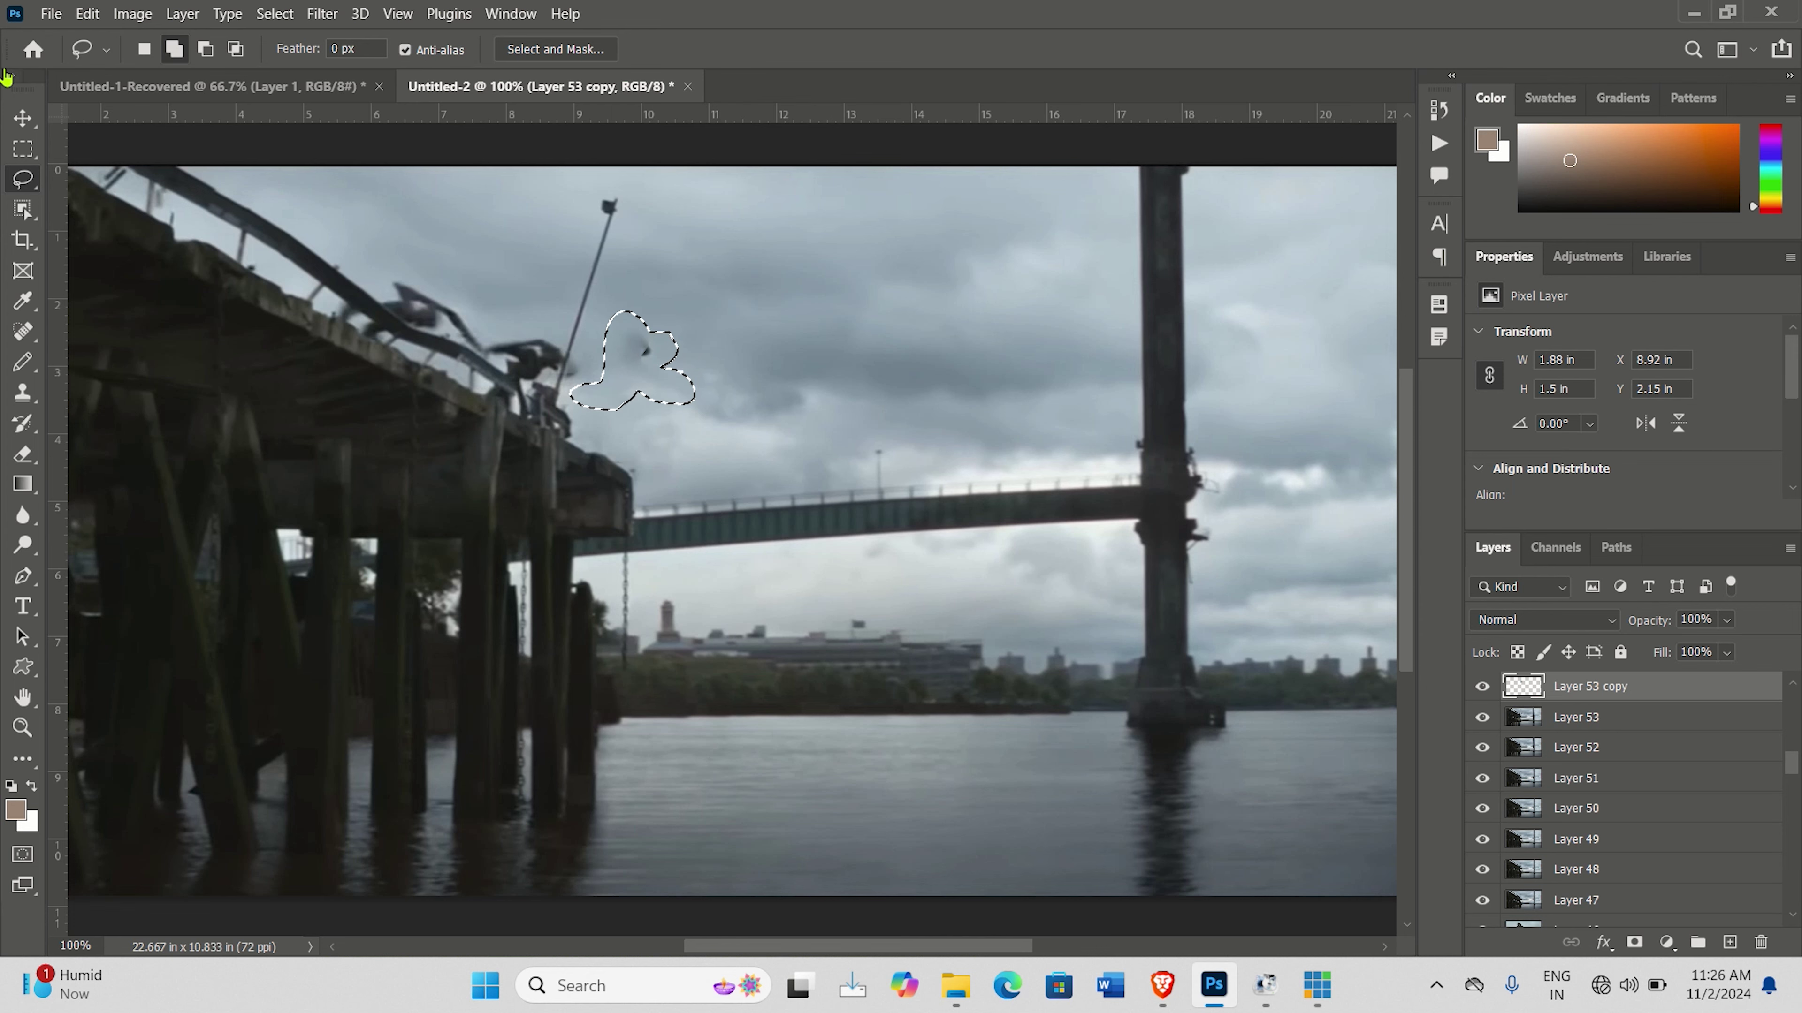
click(89, 15)
click(149, 403)
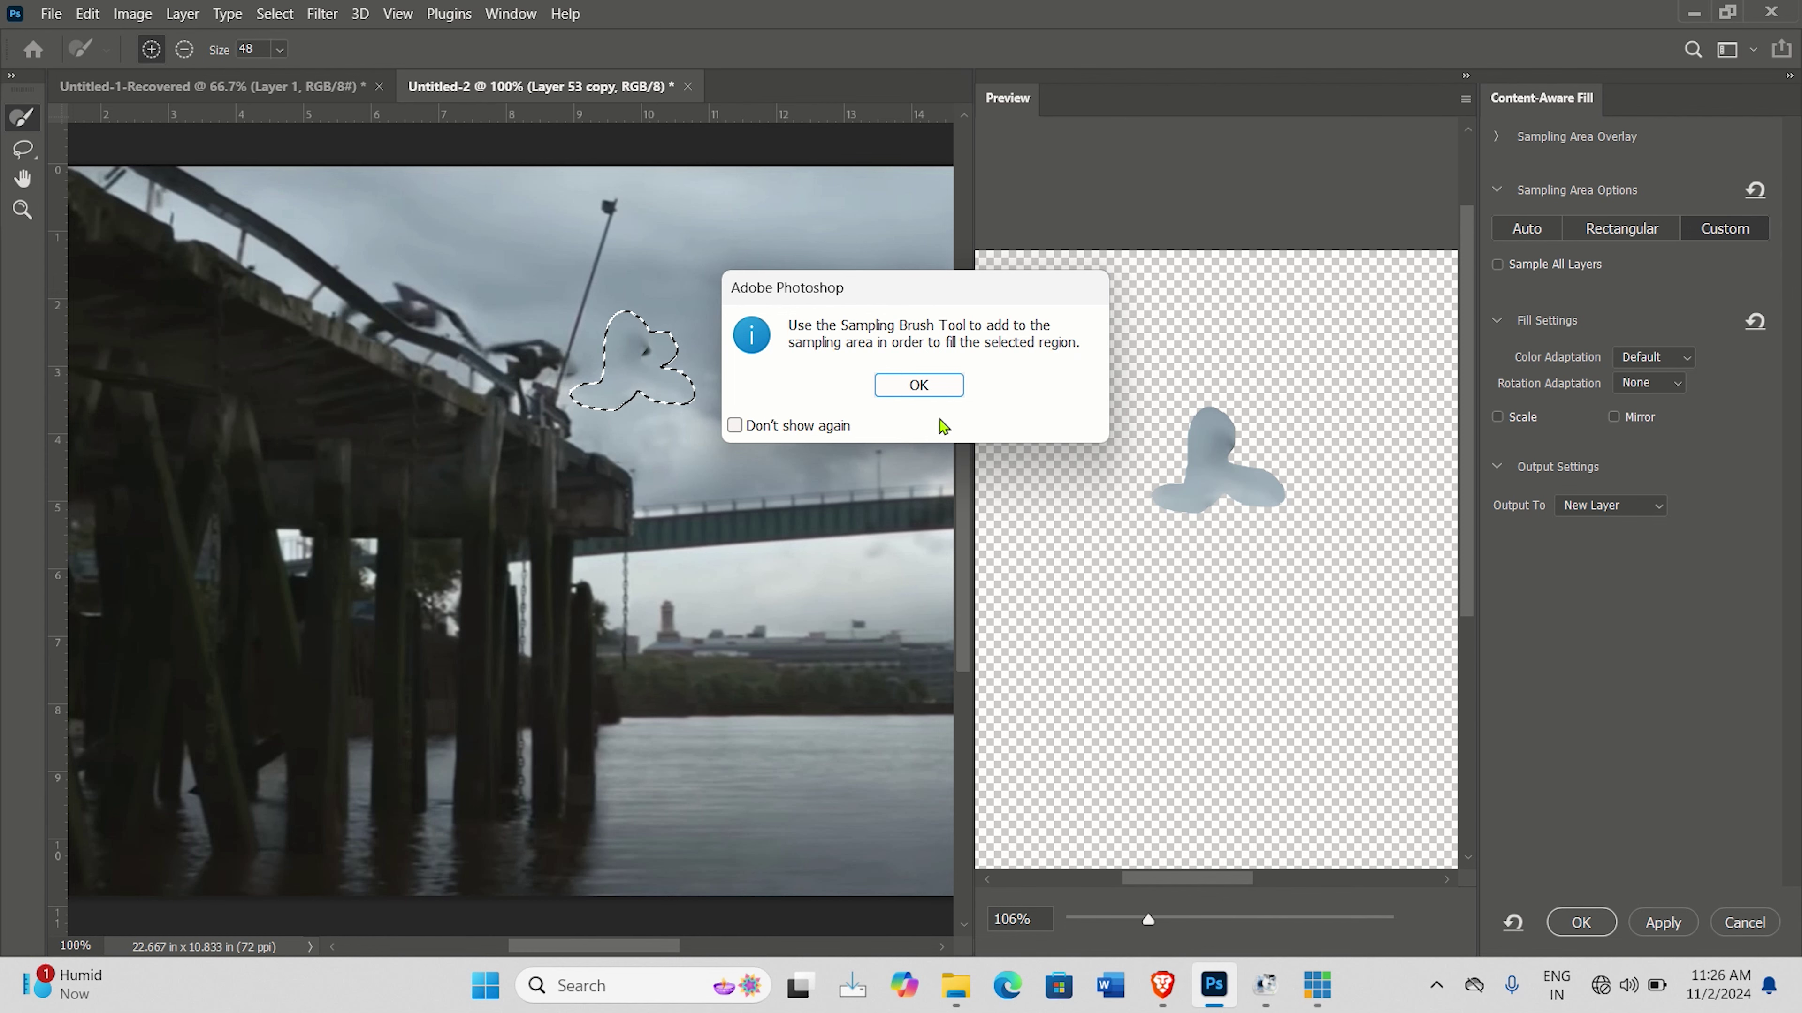
click(919, 385)
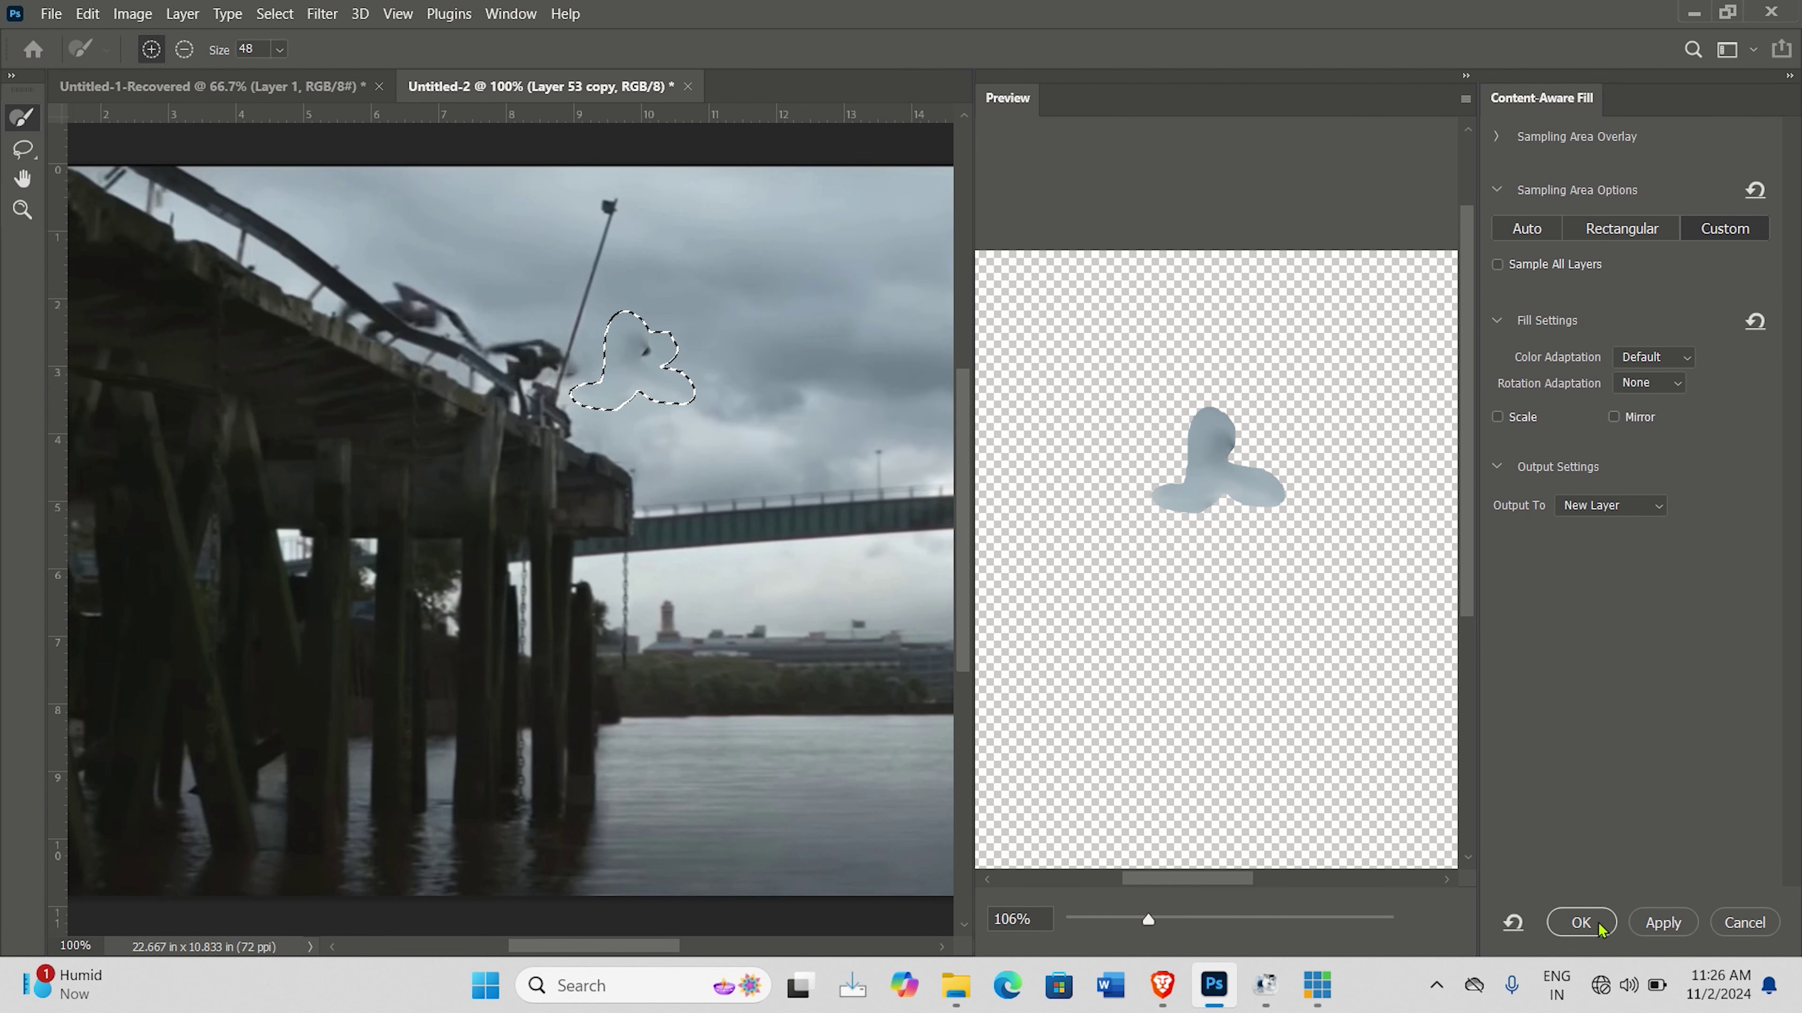
click(1741, 922)
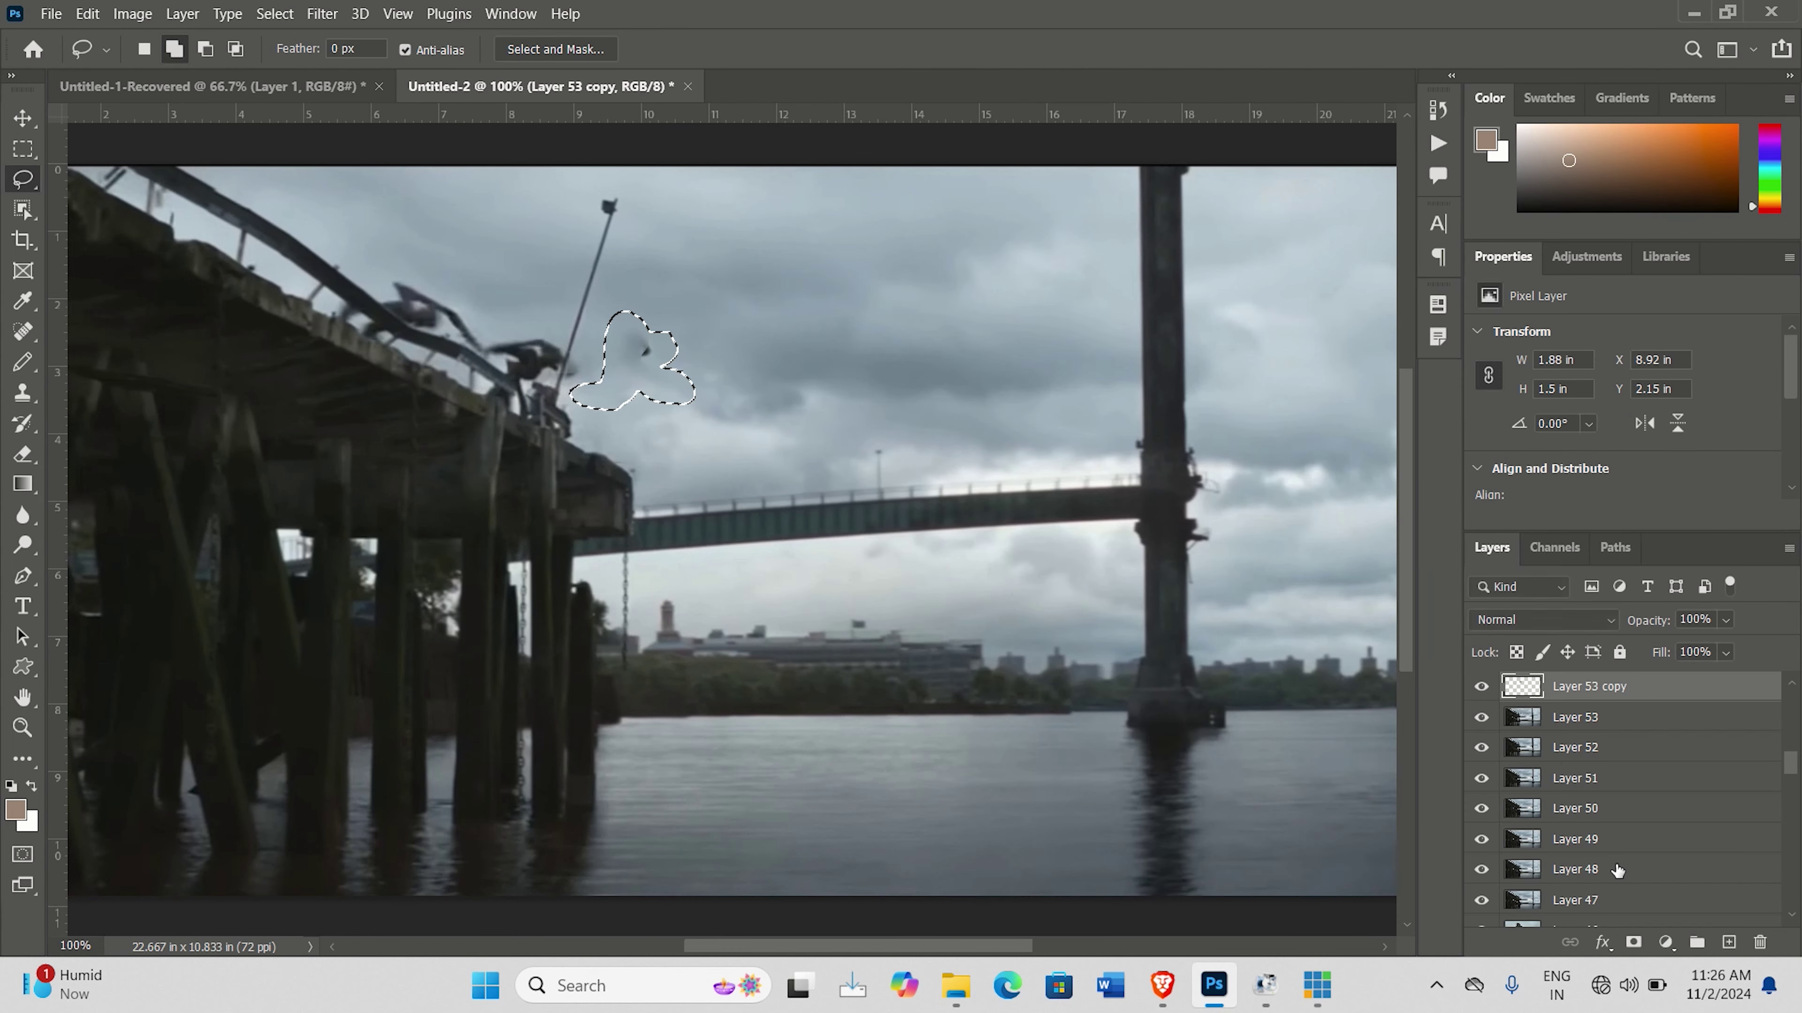
key(ctrl+z)
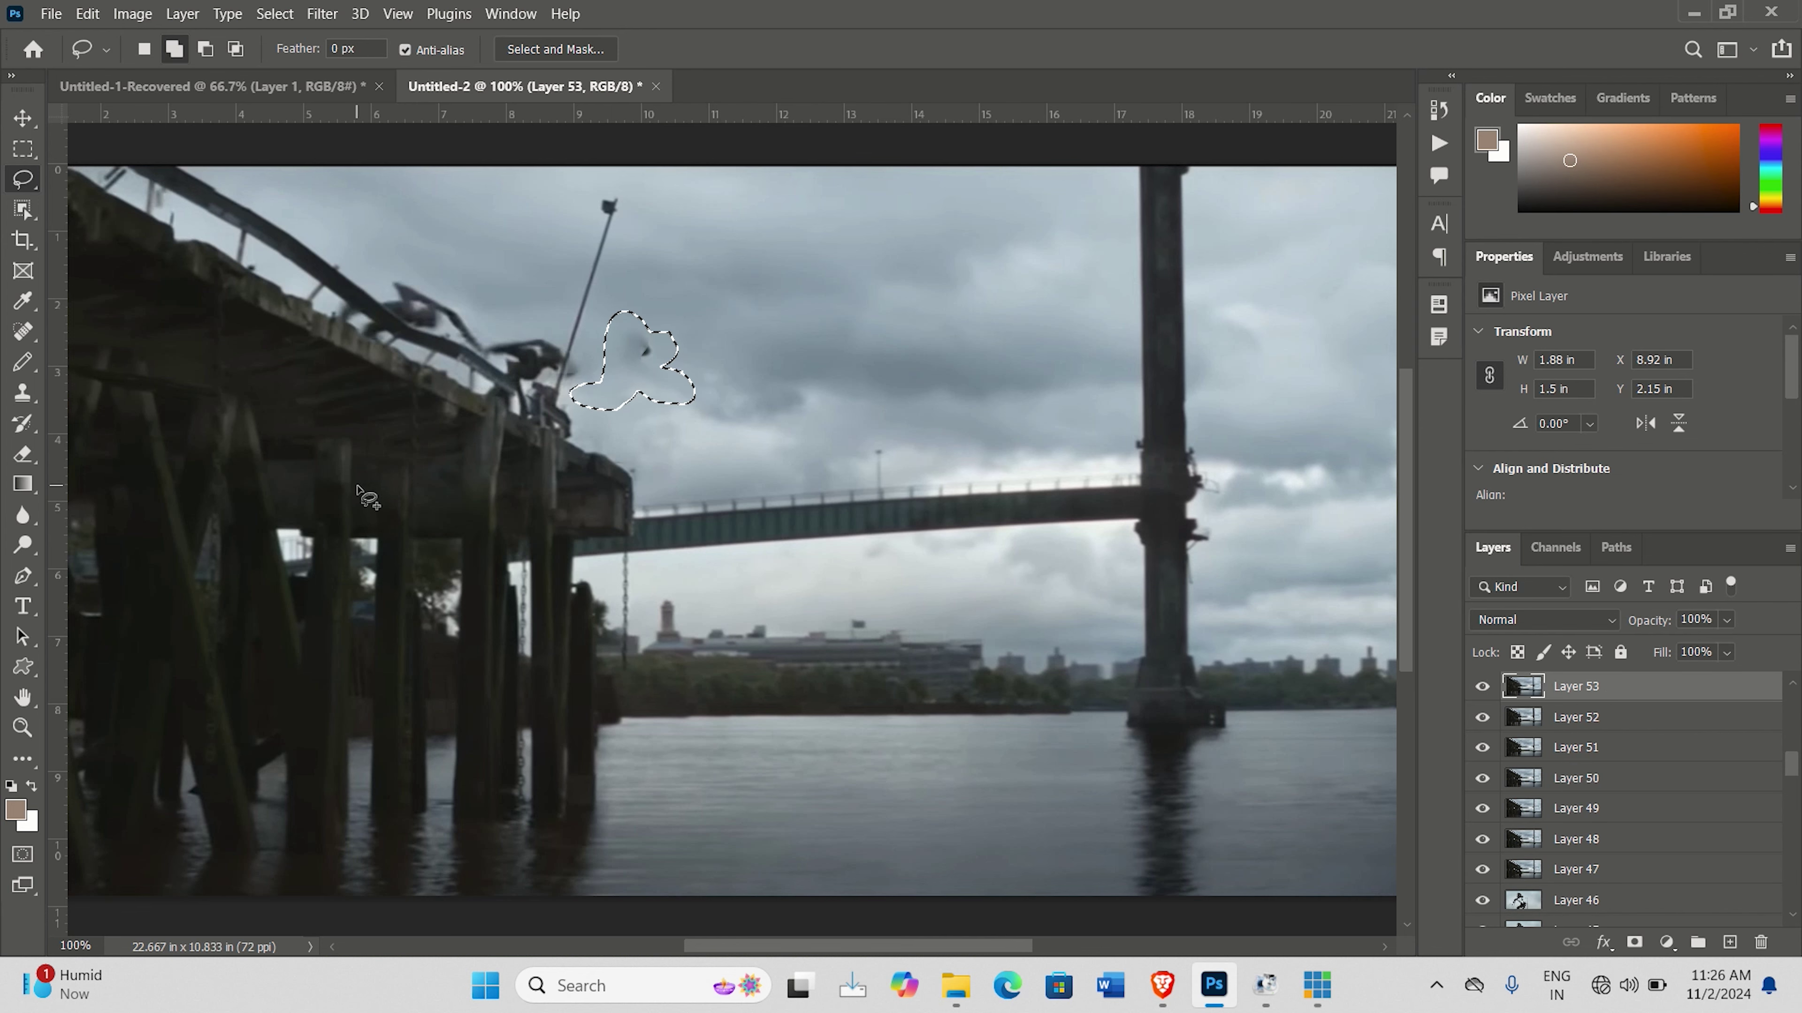
Content-Aware Fill the enlarged selection and merge it into Layer 53.
click(88, 16)
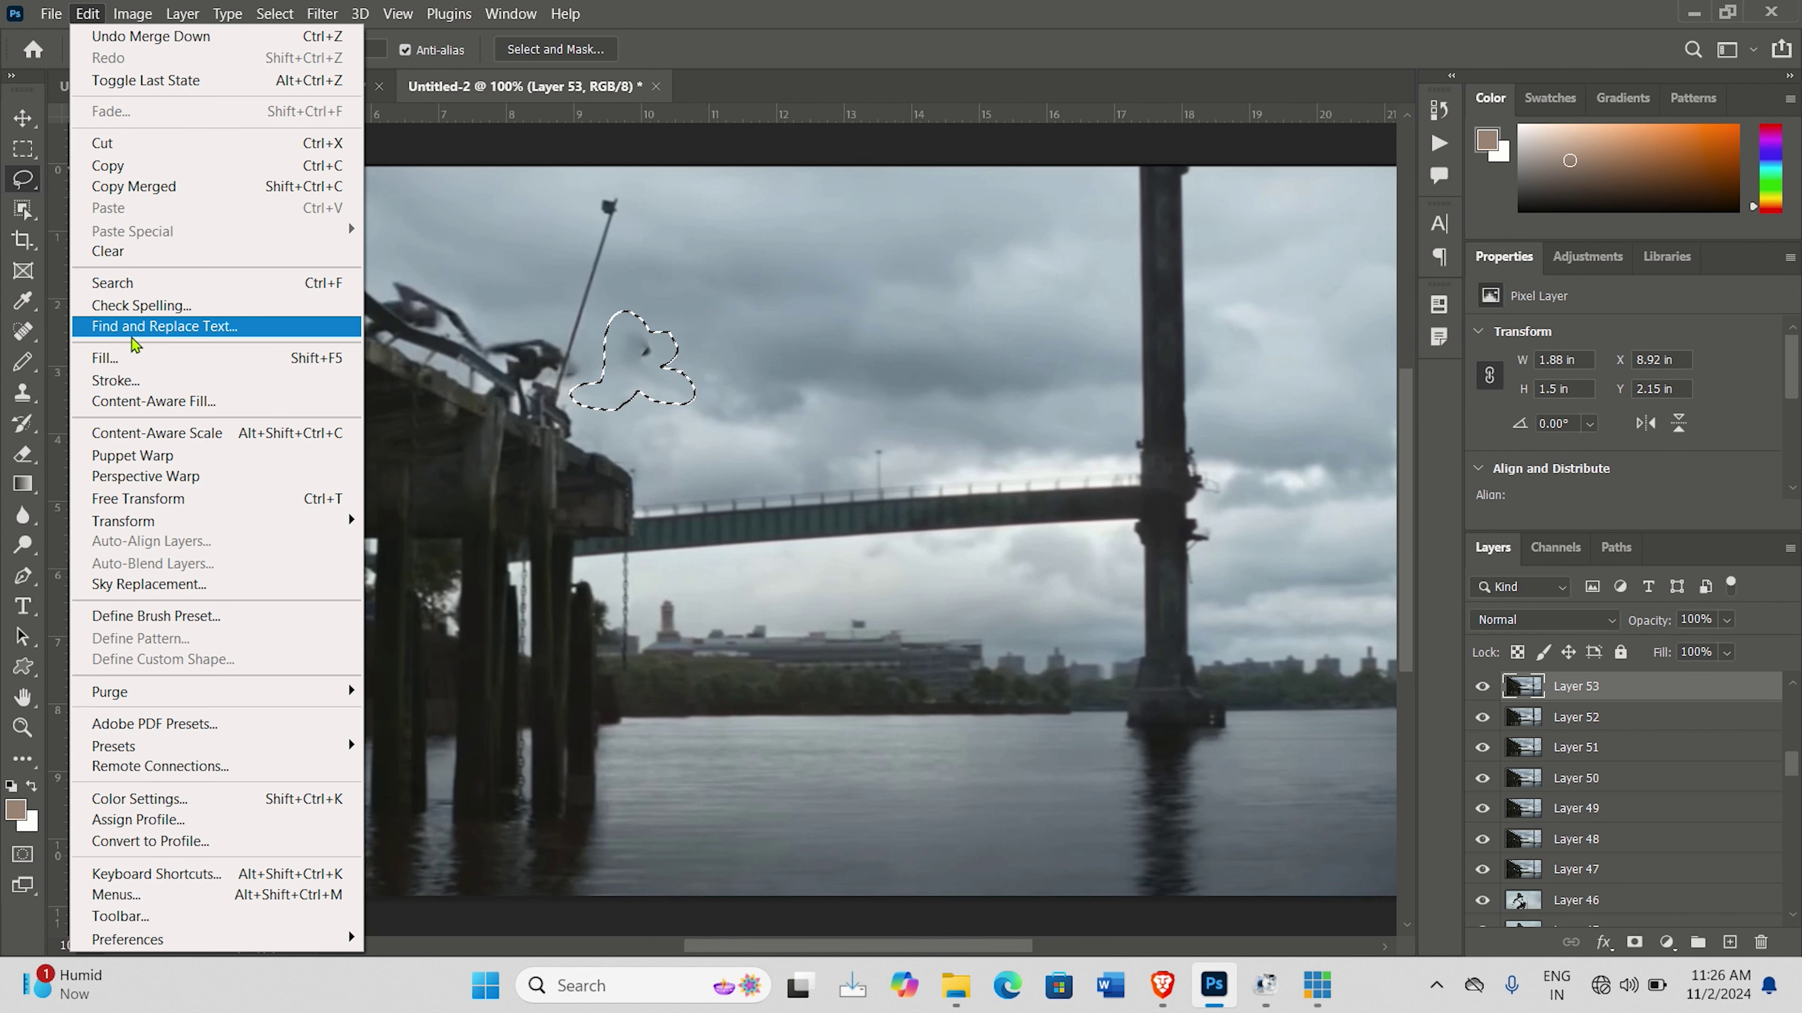
click(154, 402)
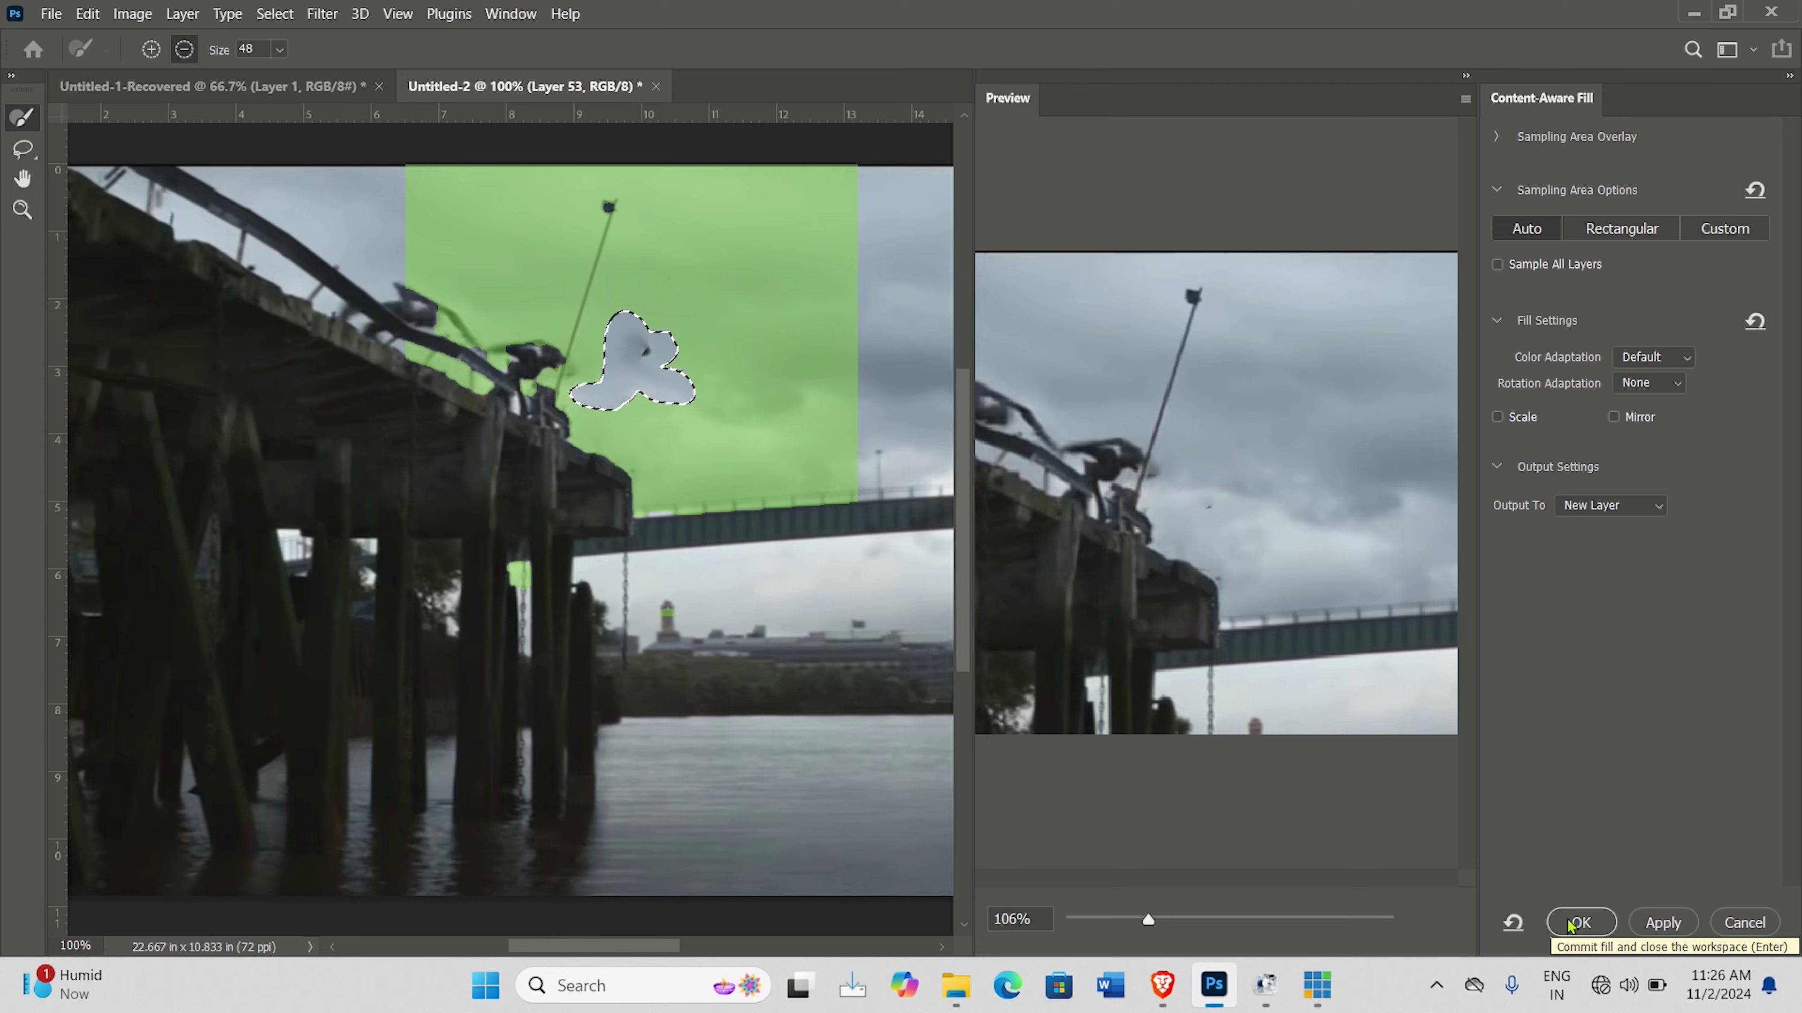
click(1570, 922)
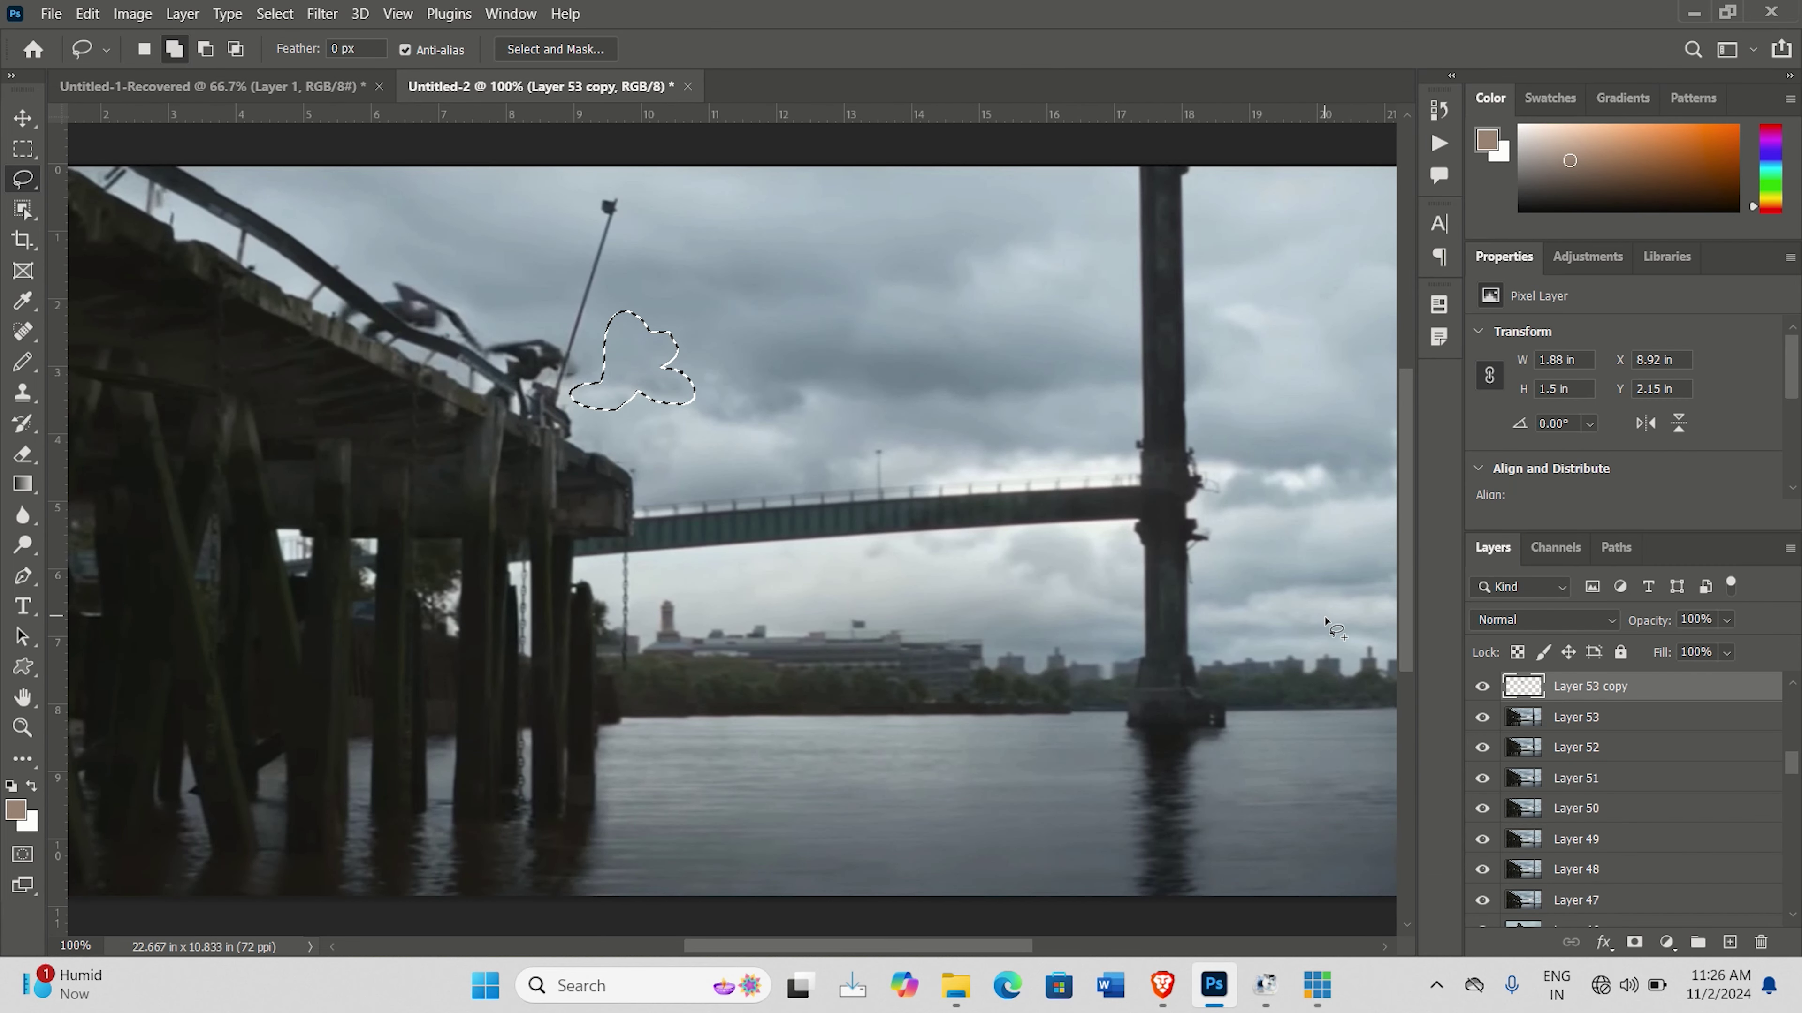
key(ctrl+z)
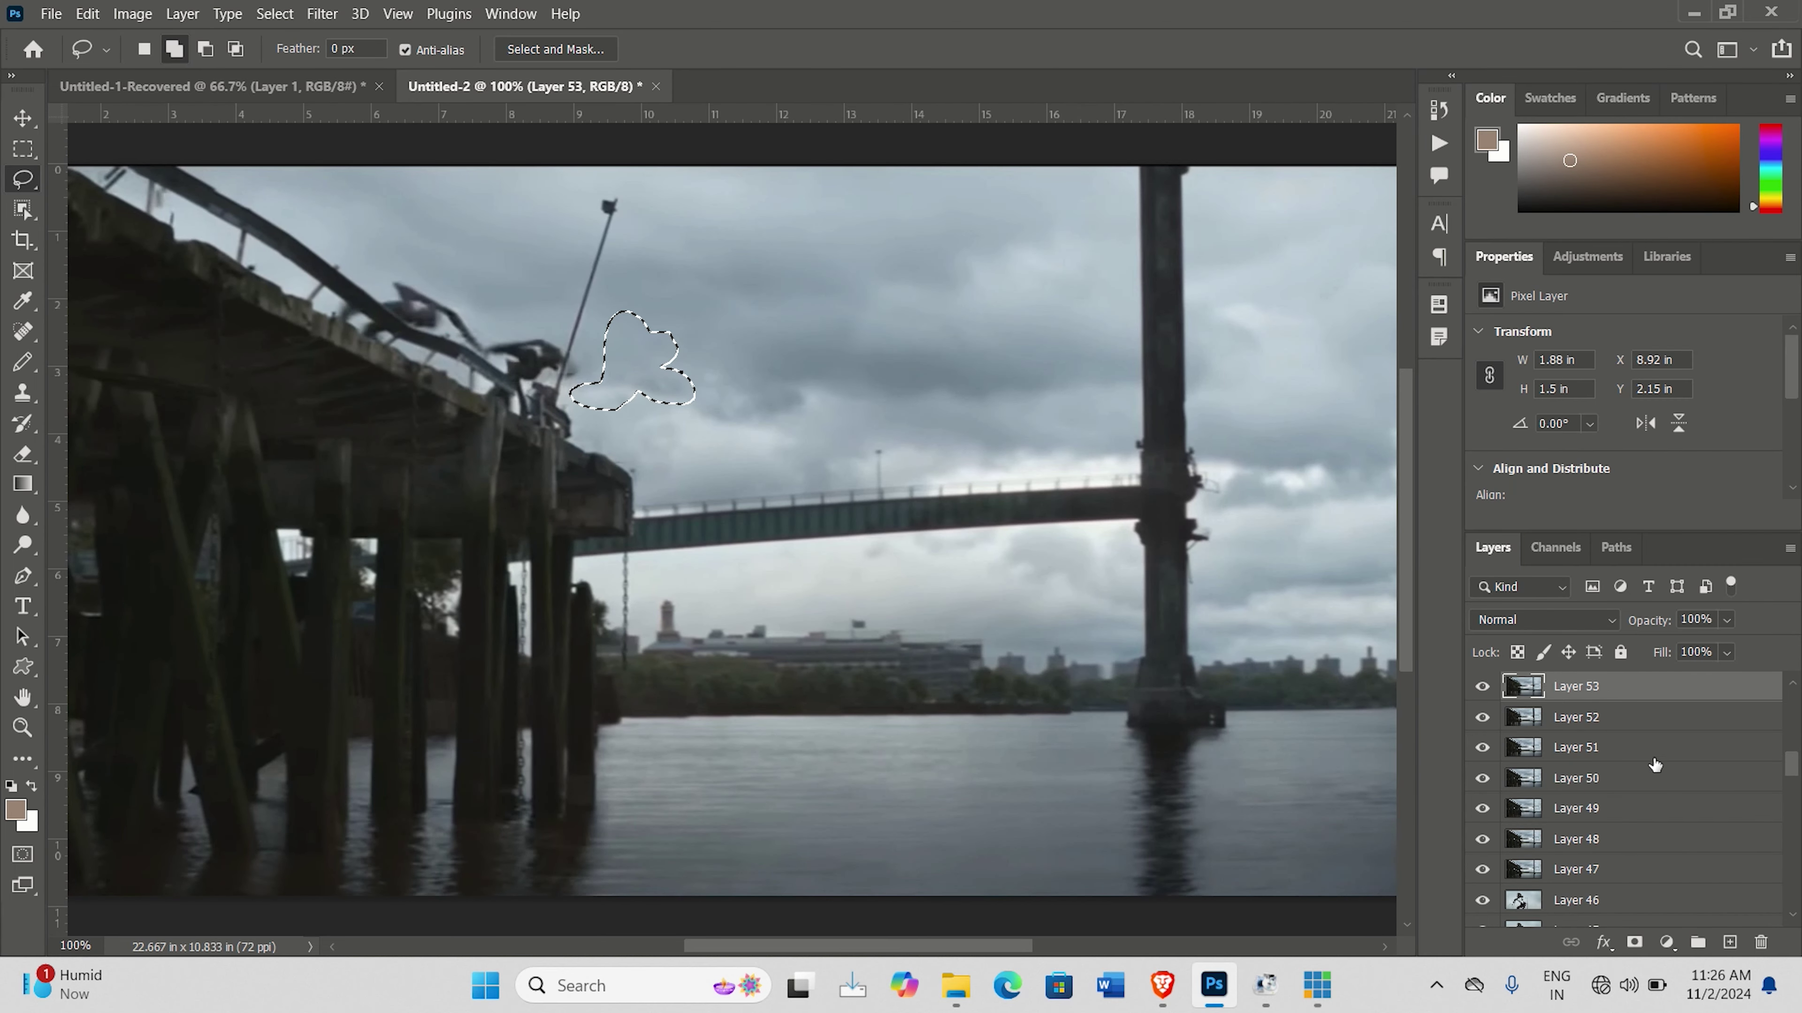
scroll(1612, 839, up, 3)
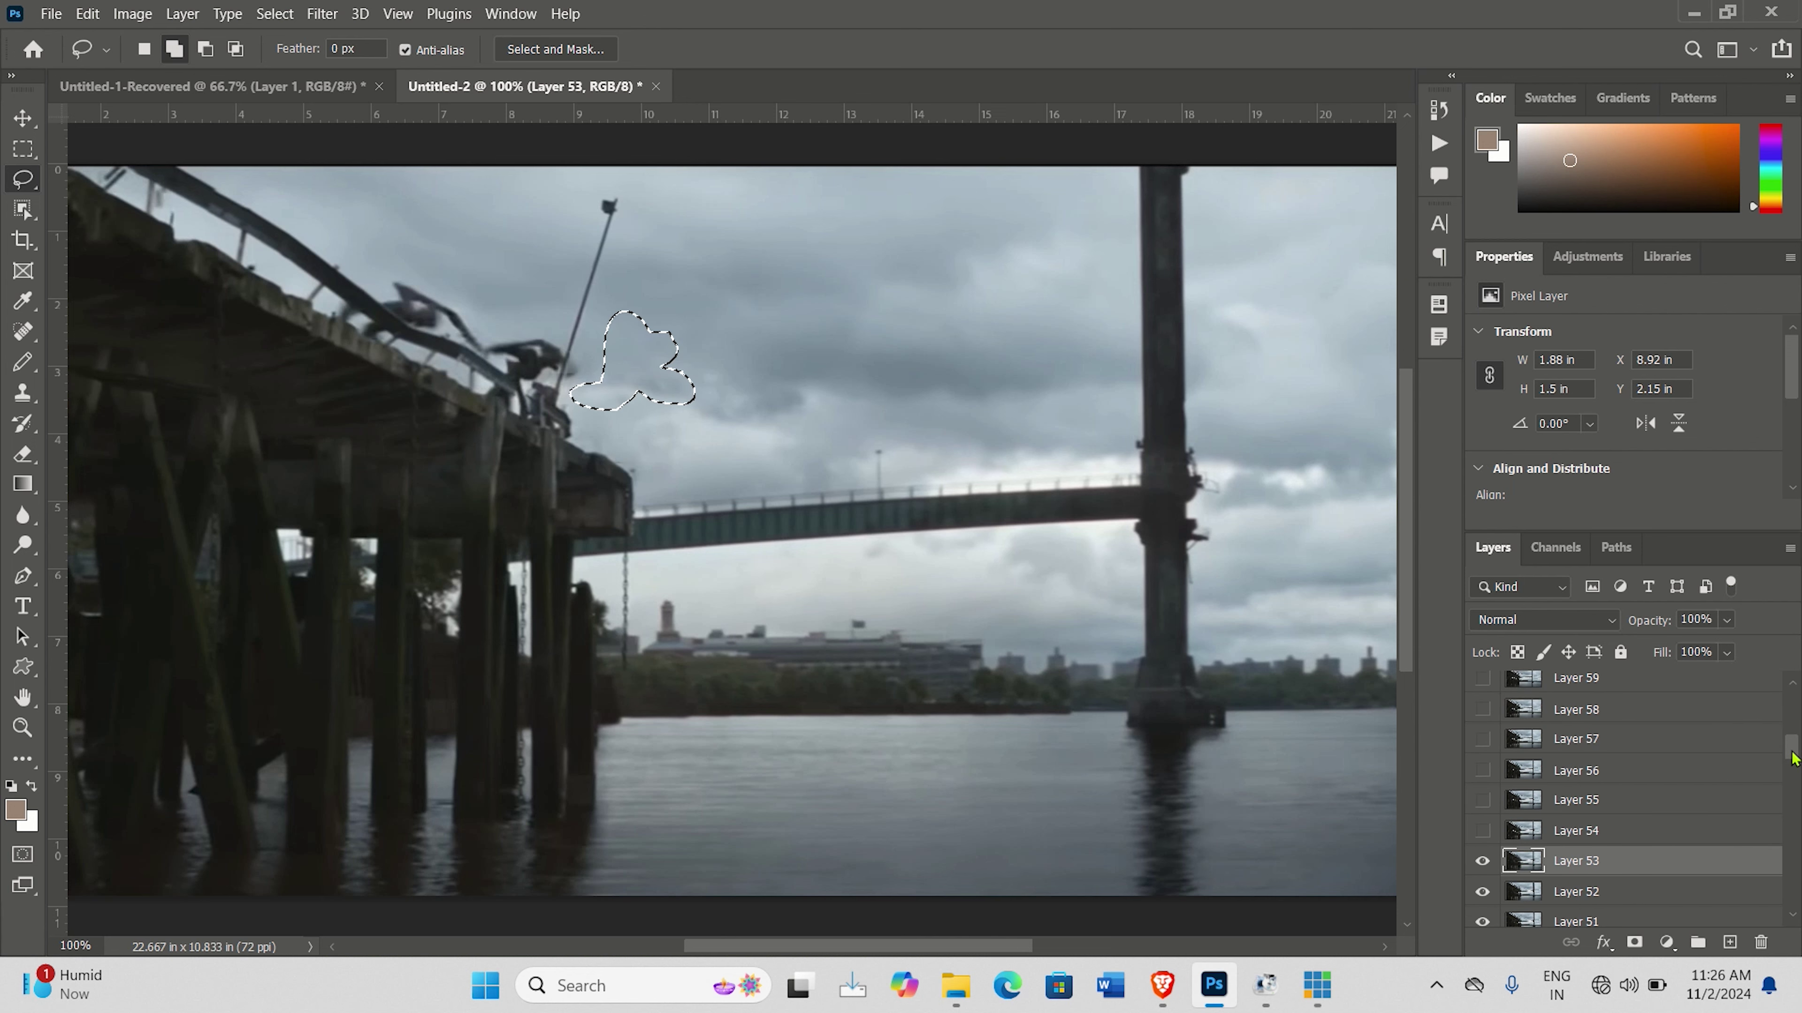
Select and show Layer 54, cancel a Content-Aware Fill, then deselect.
click(1607, 840)
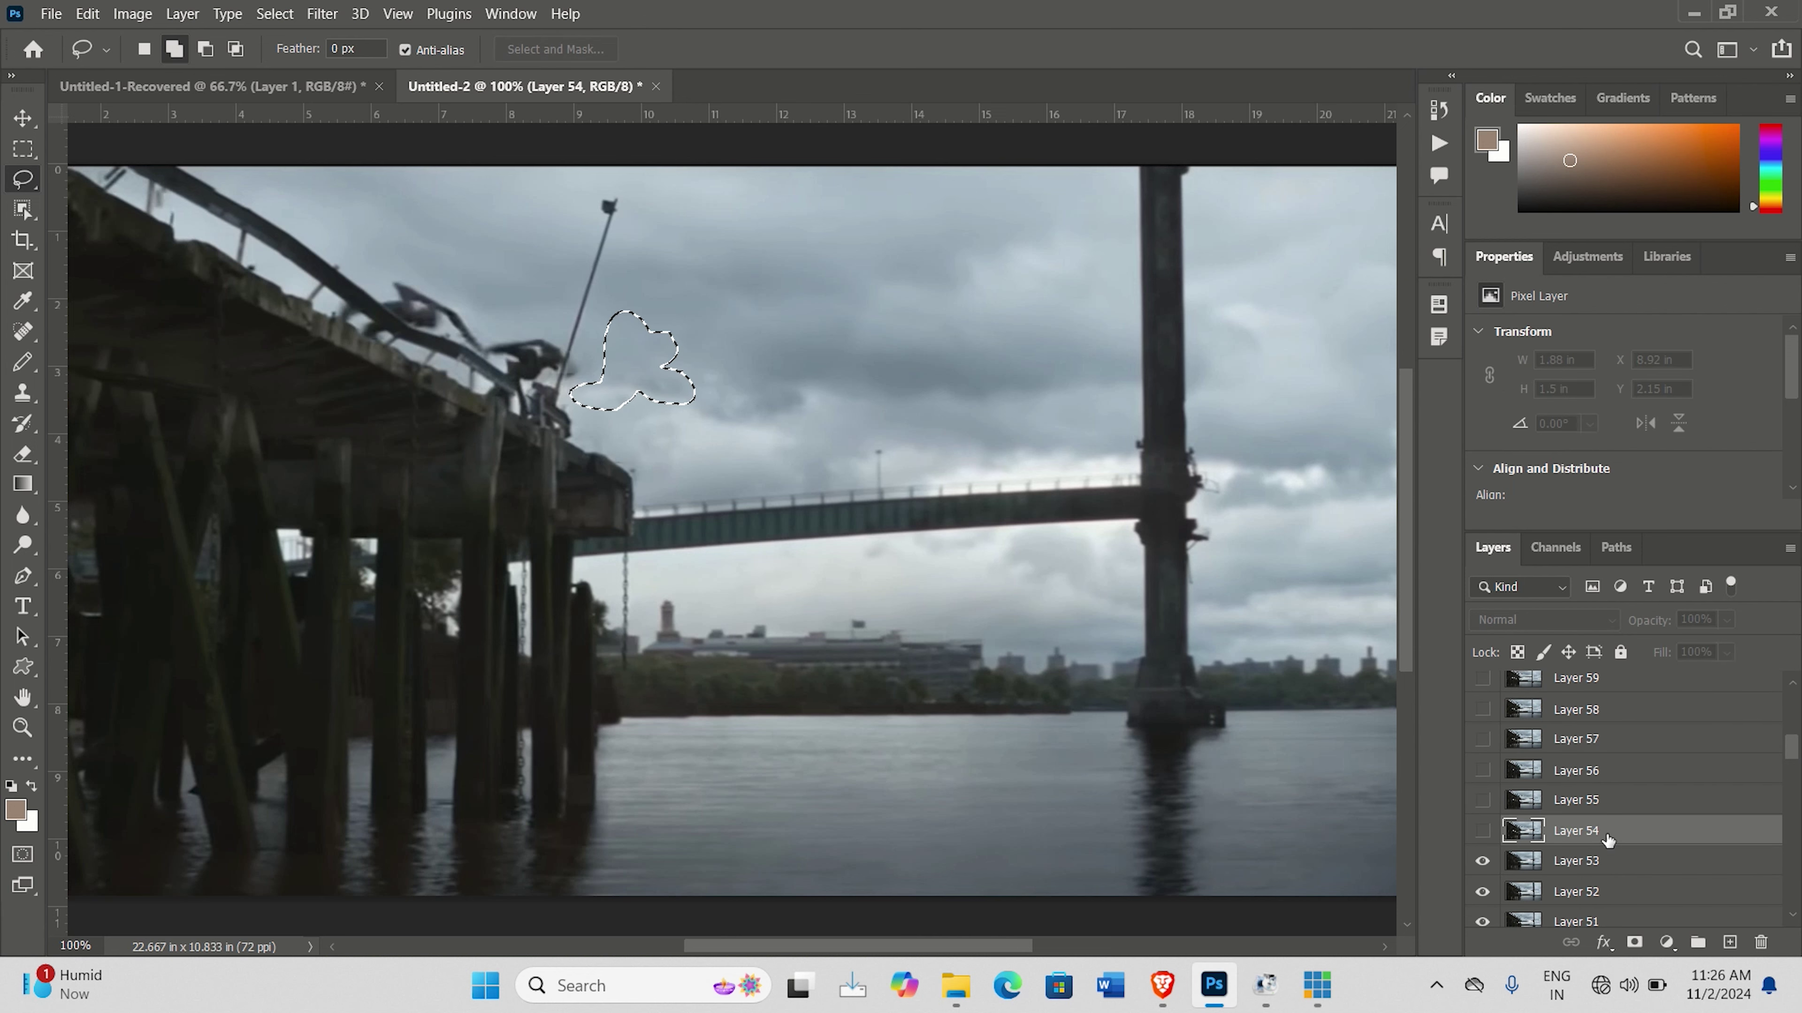
click(1481, 832)
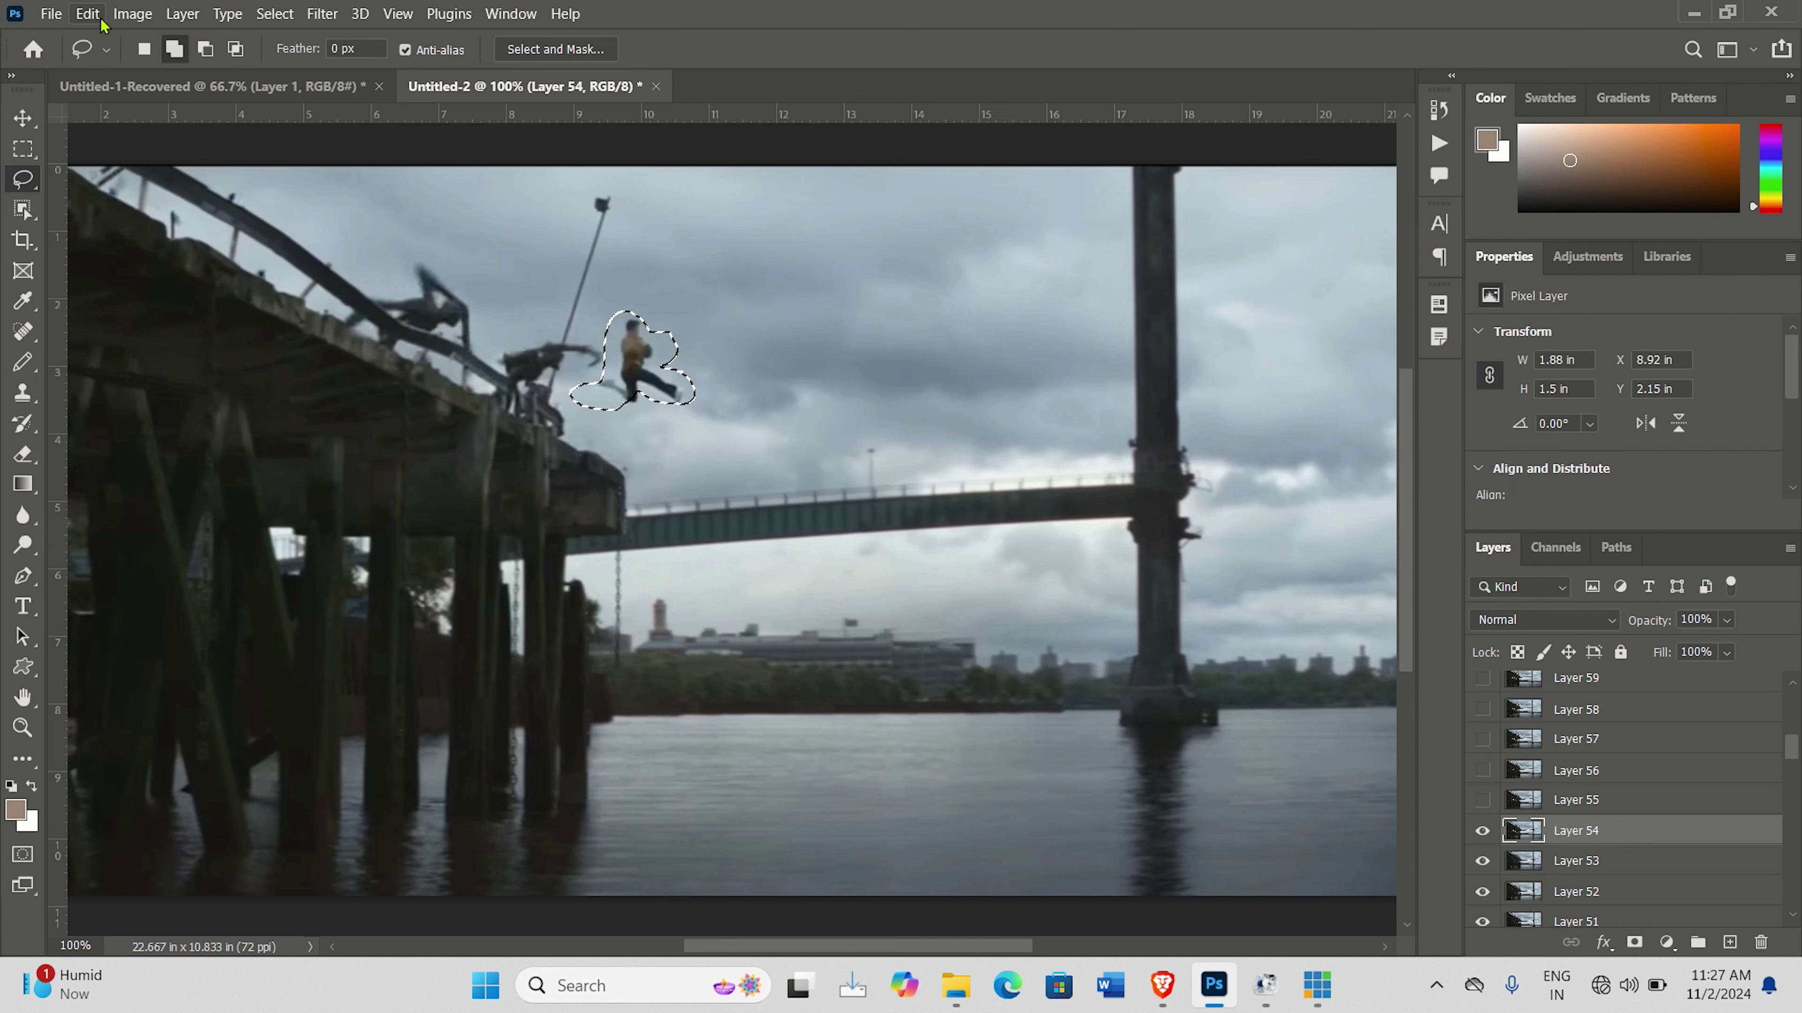
click(87, 14)
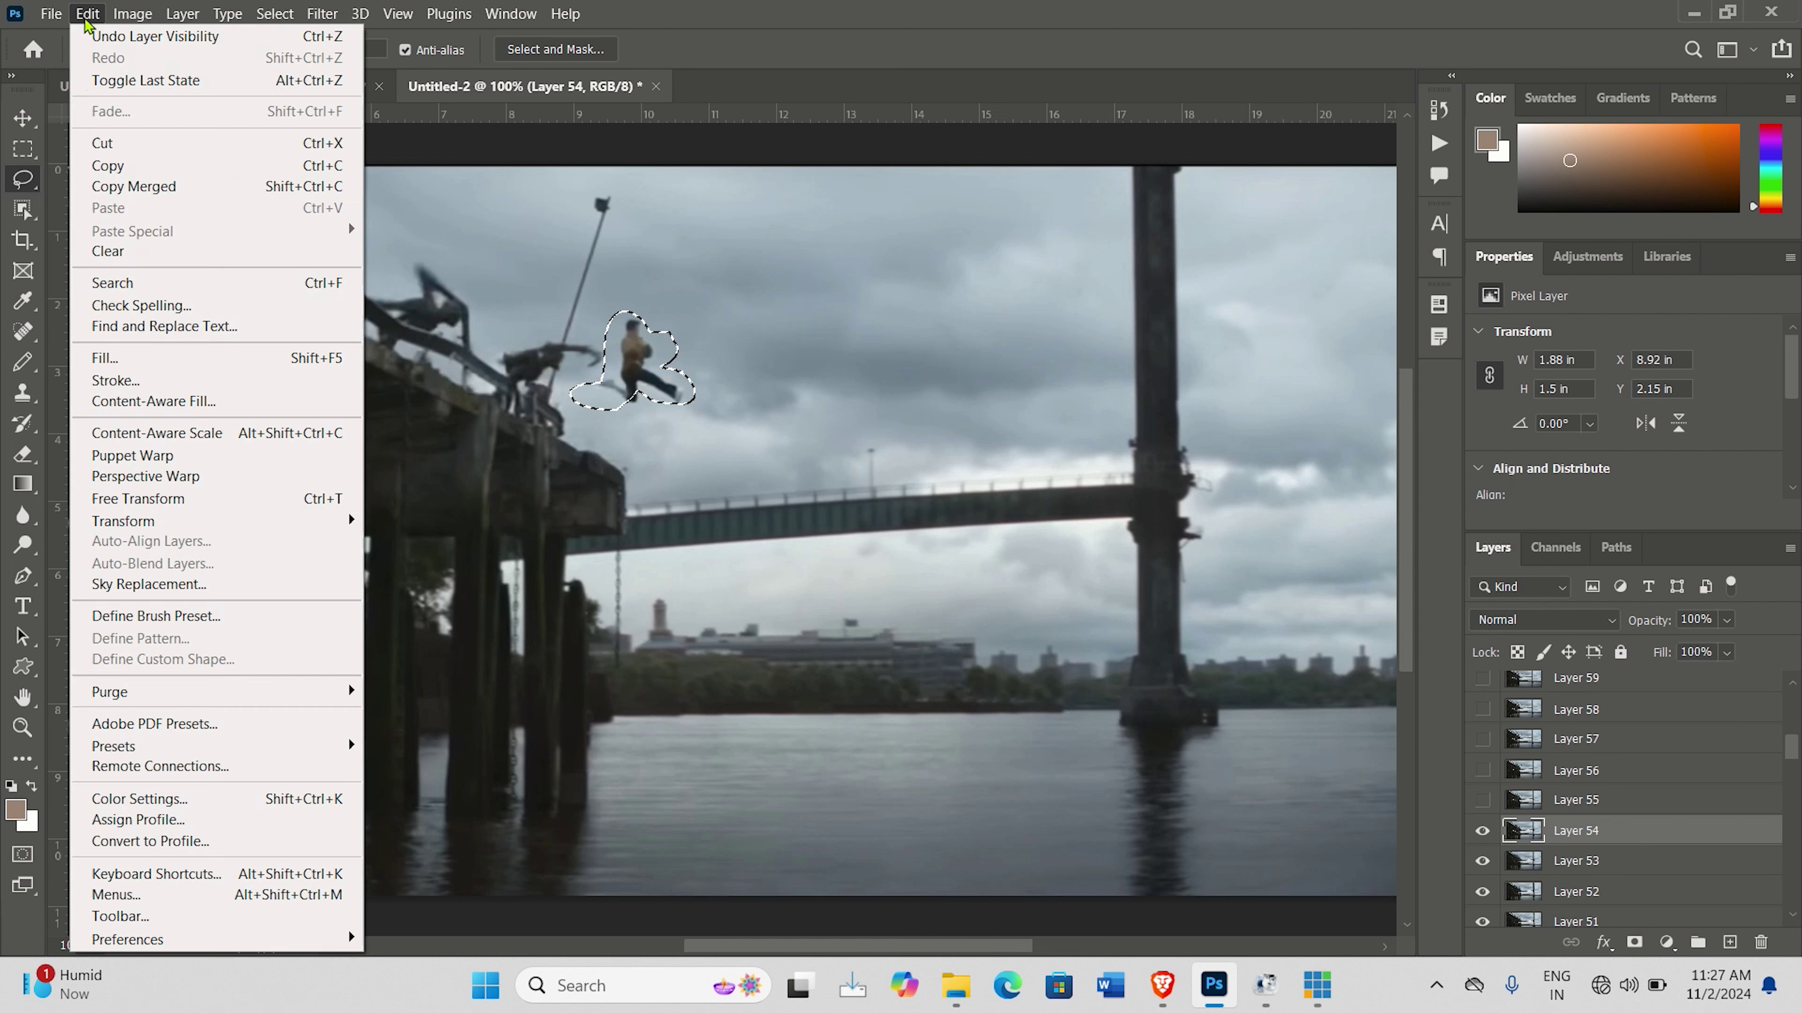
click(131, 406)
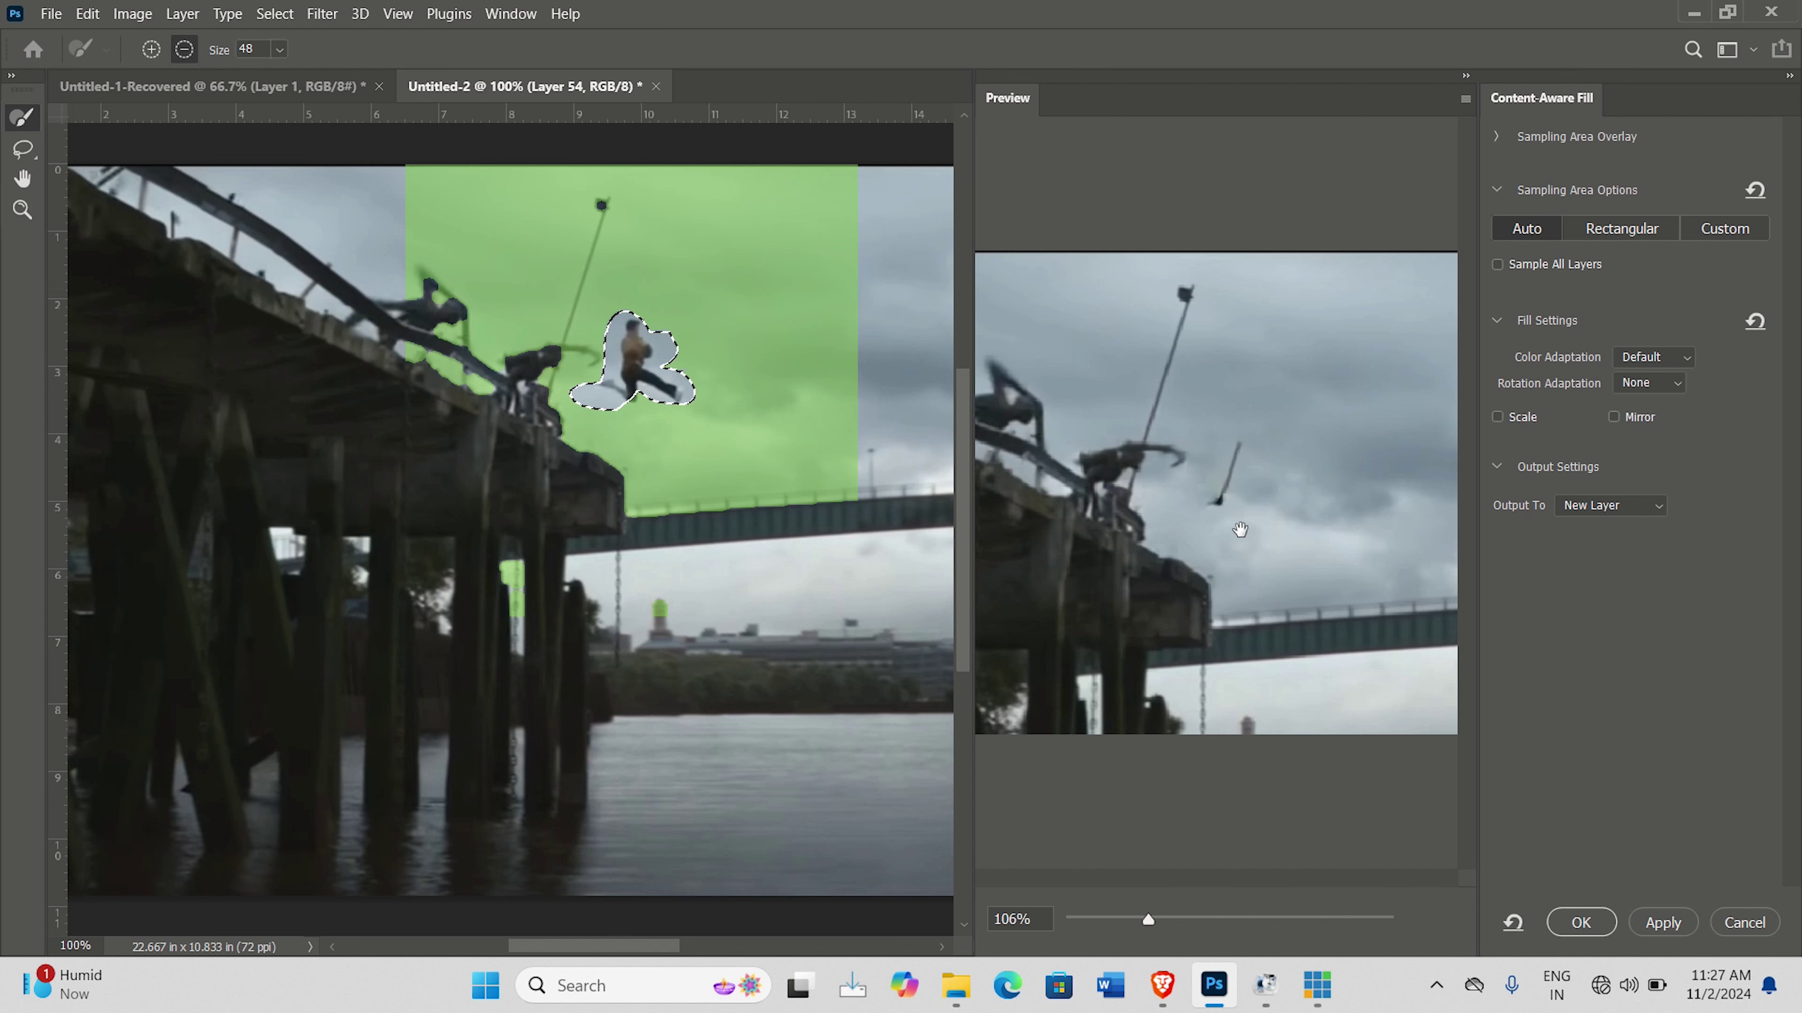
click(1740, 922)
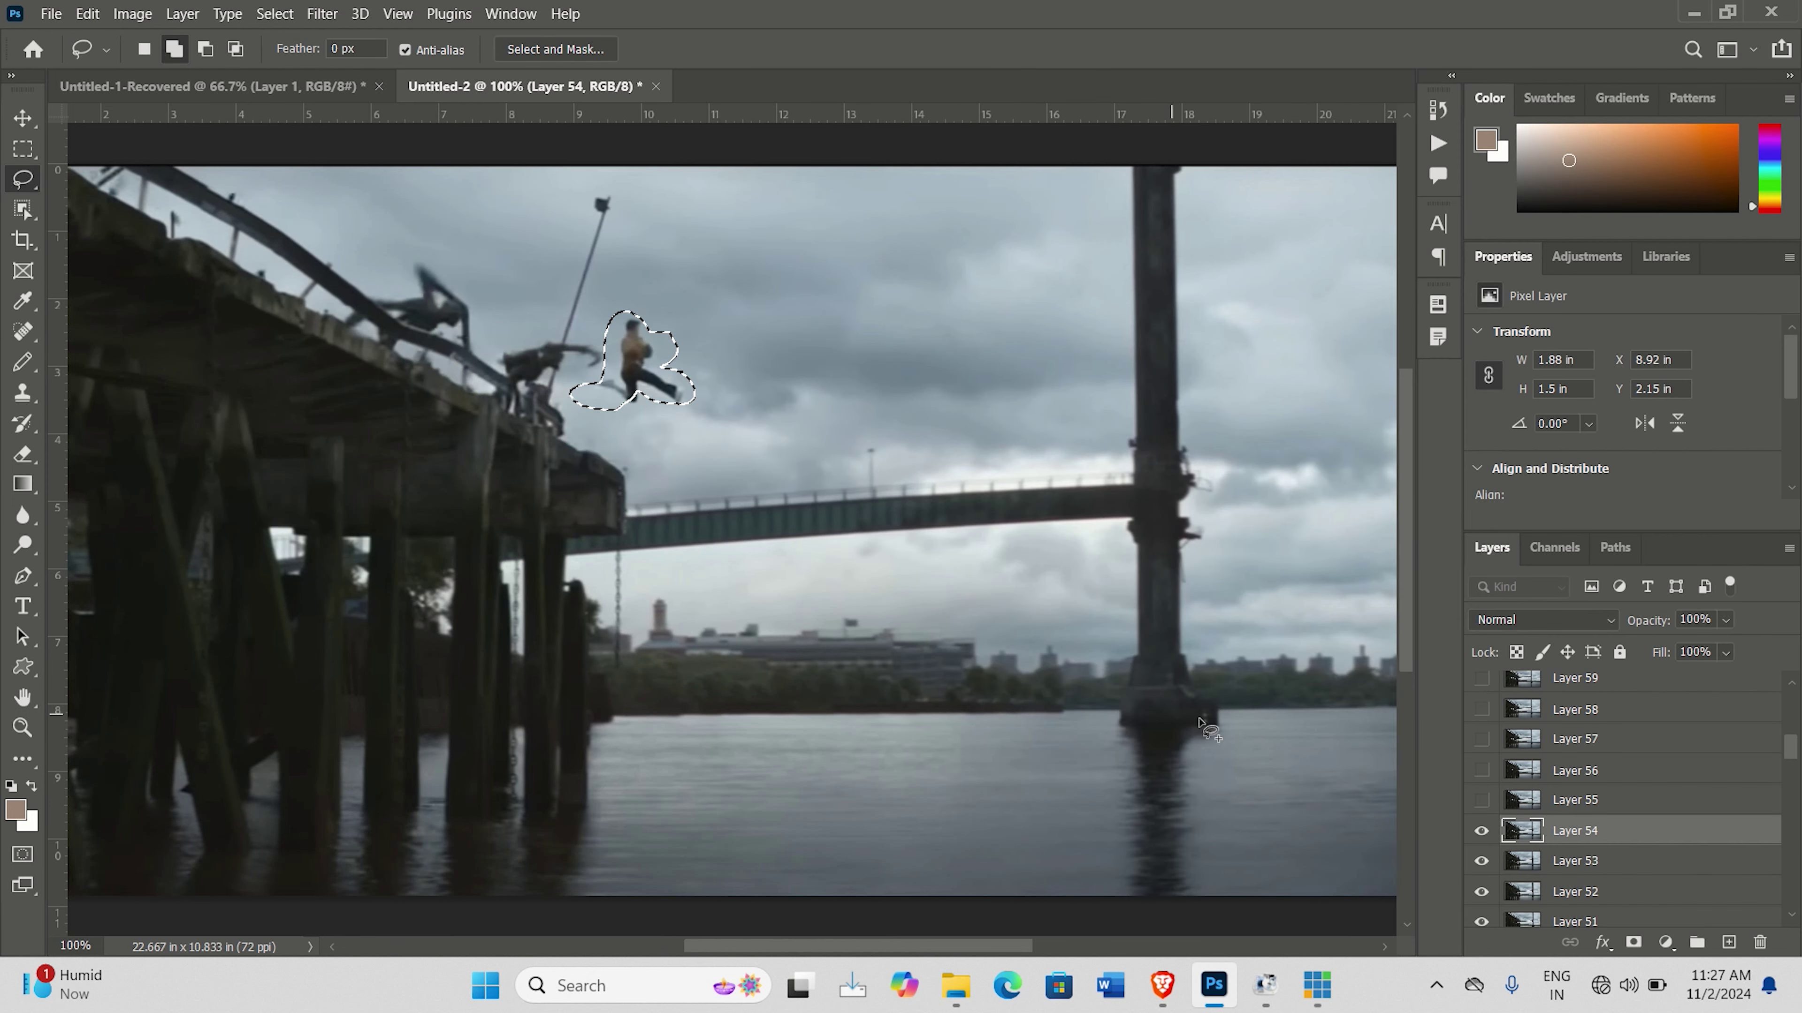
key(ctrl+d)
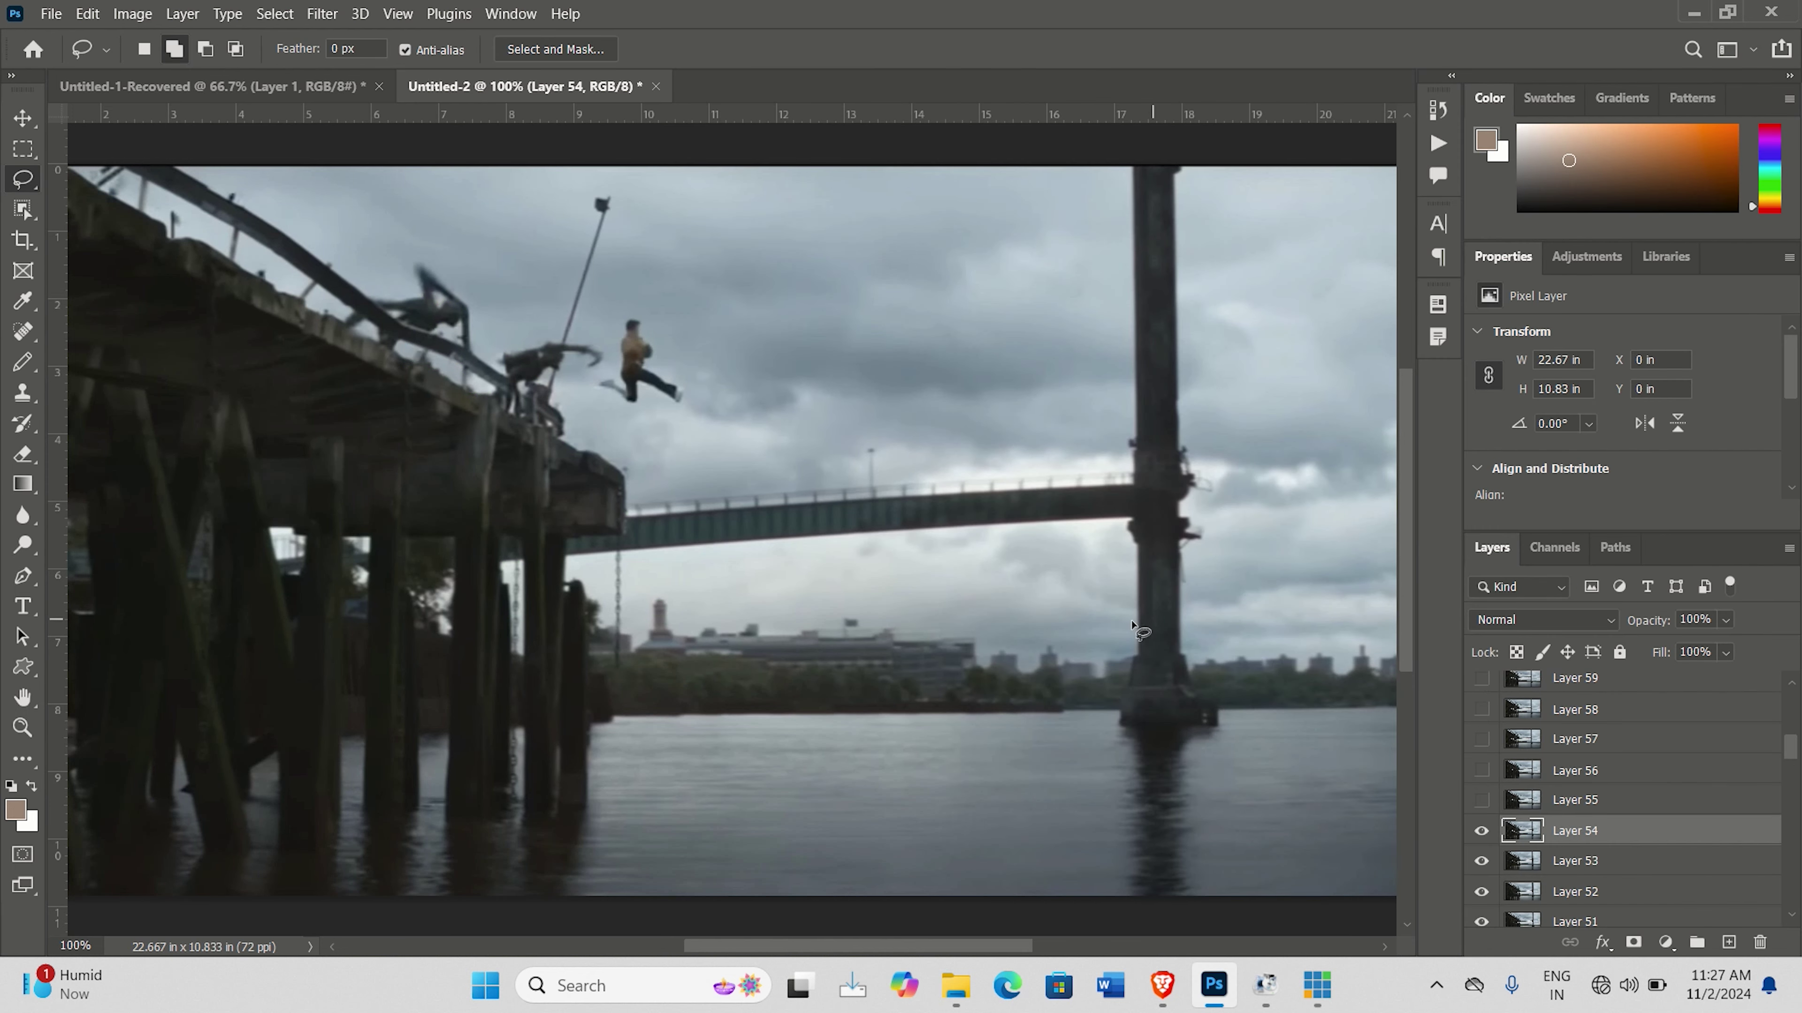
Lasso the jumper on Layer 54 and Content-Aware Fill it with sky onto a new Layer 54 copy.
click(1481, 831)
click(1481, 832)
mouse_move(641, 301)
mouse_down()
mouse_move(677, 336)
mouse_move(693, 401)
mouse_move(603, 413)
mouse_move(593, 378)
mouse_move(610, 325)
mouse_up()
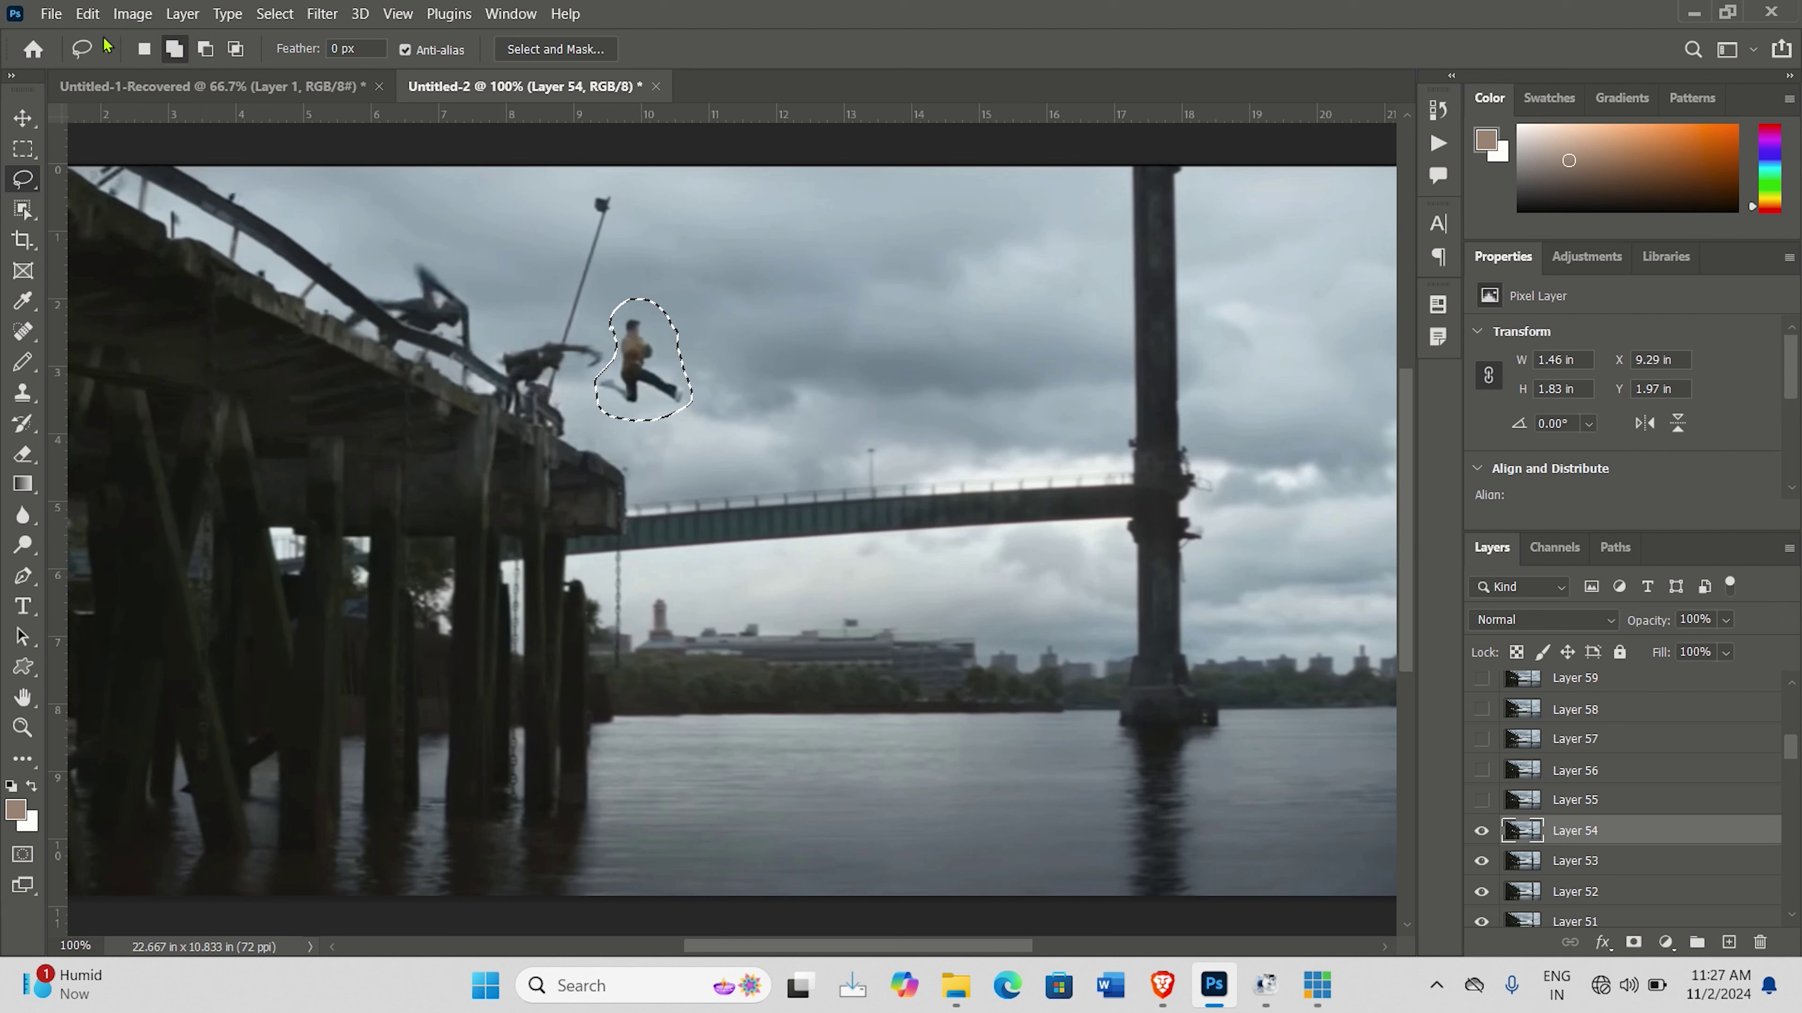
click(86, 17)
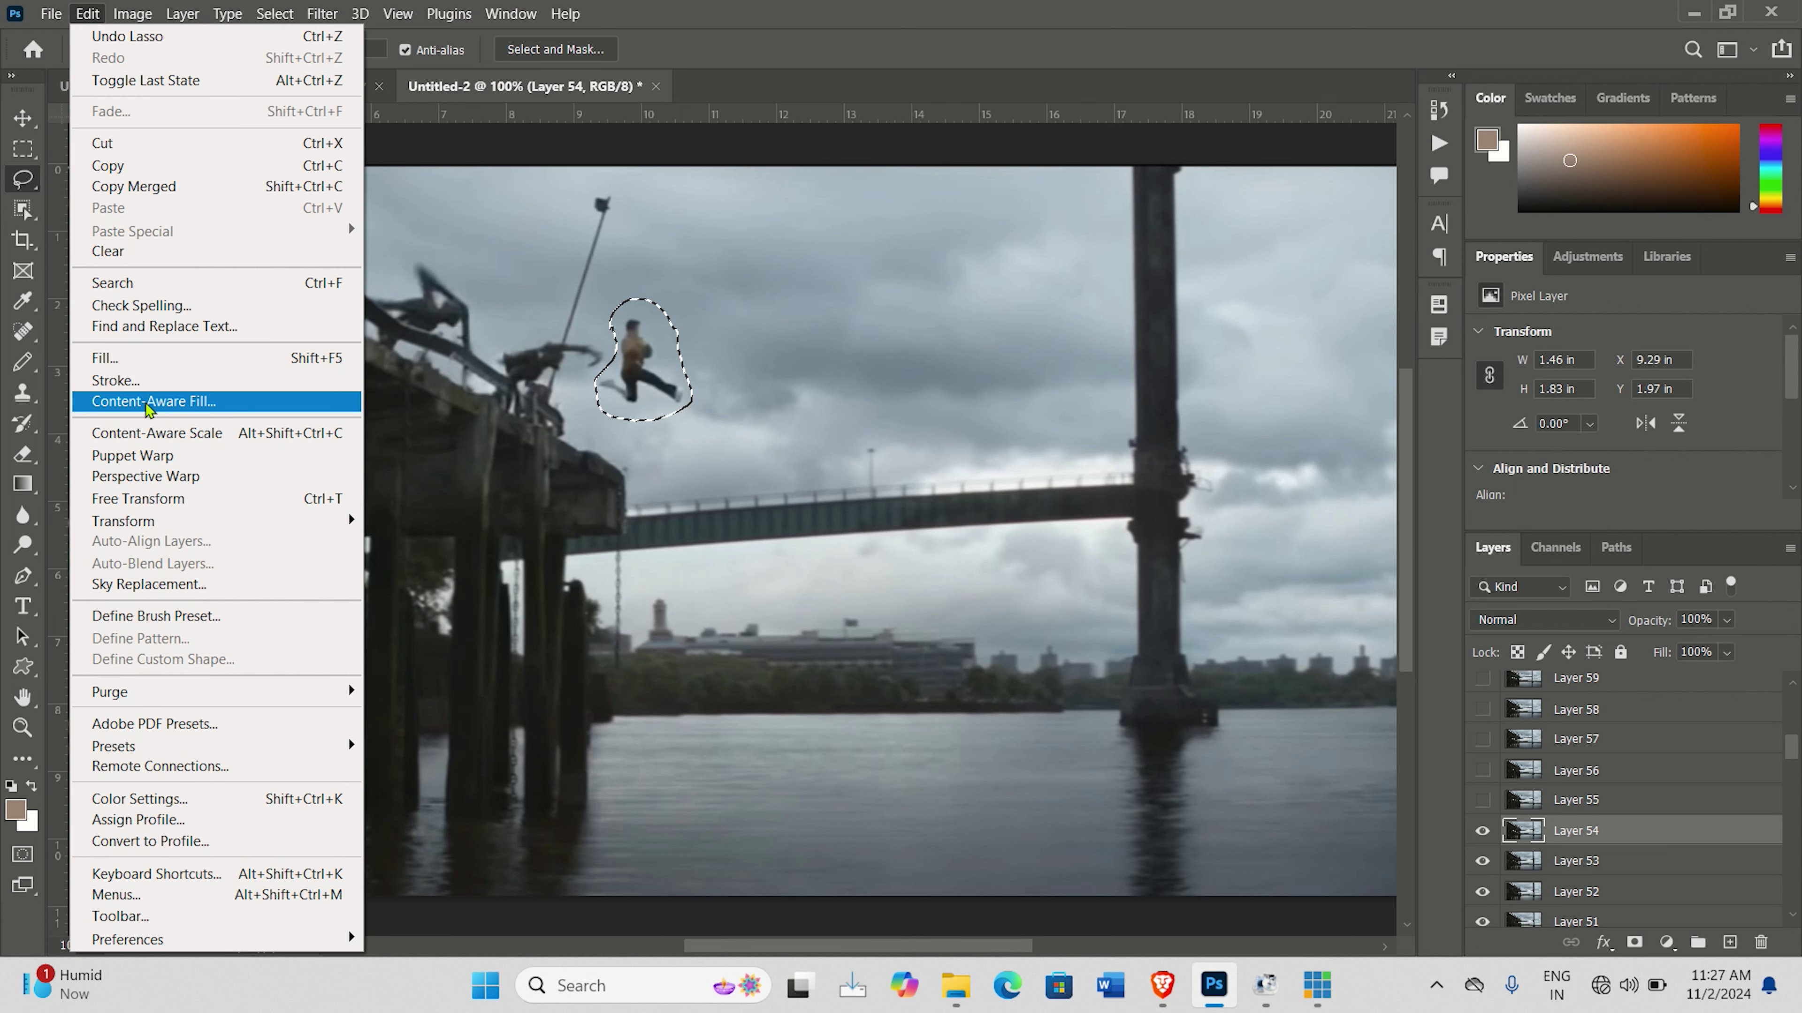
click(143, 405)
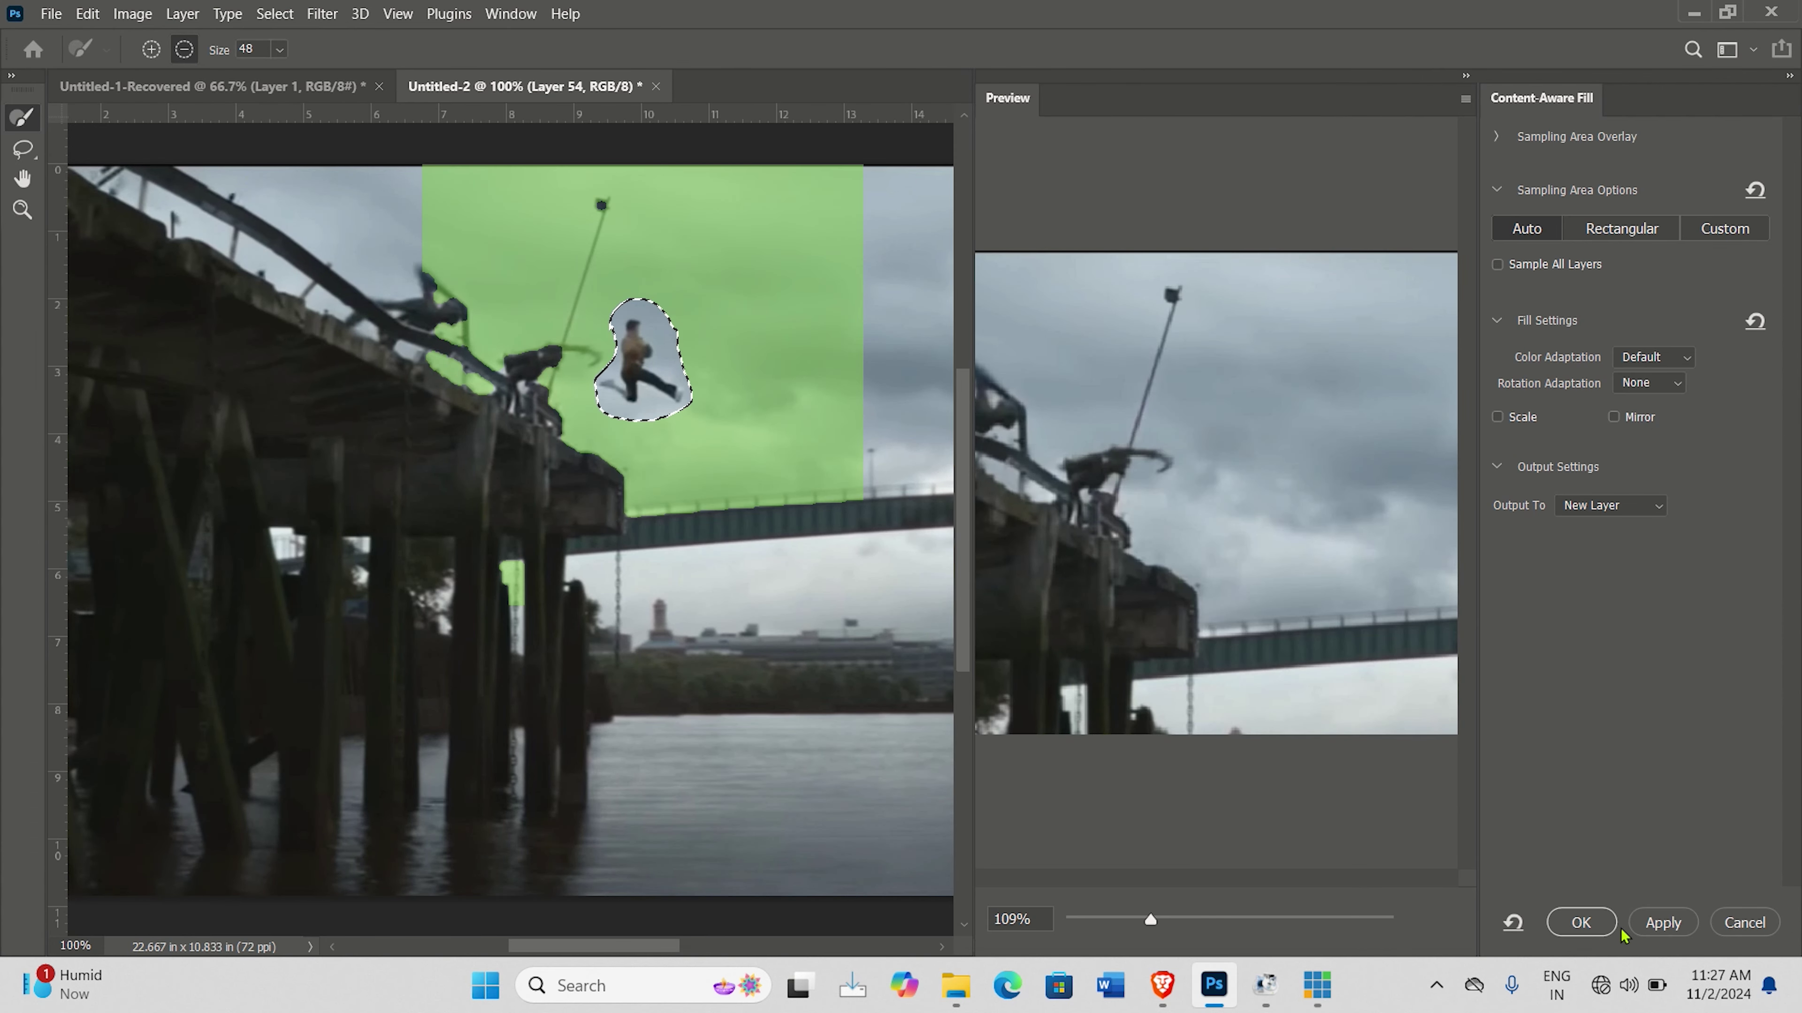
click(1580, 922)
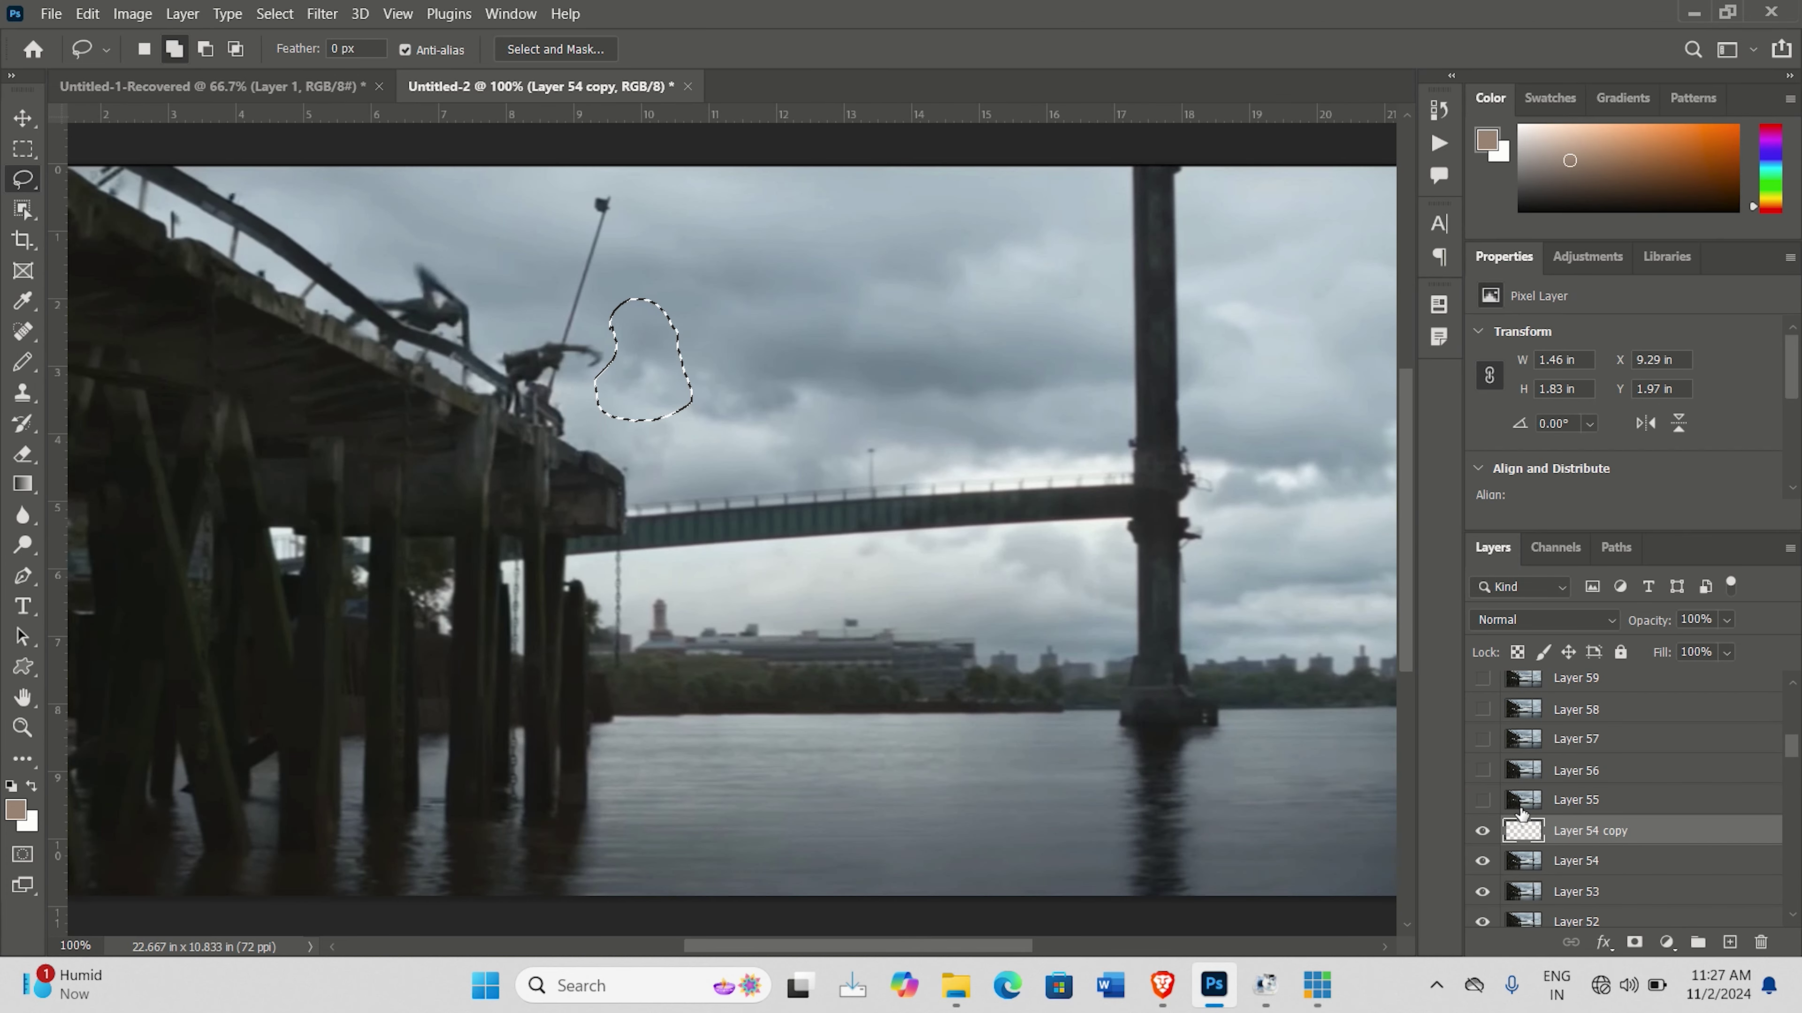
click(1564, 802)
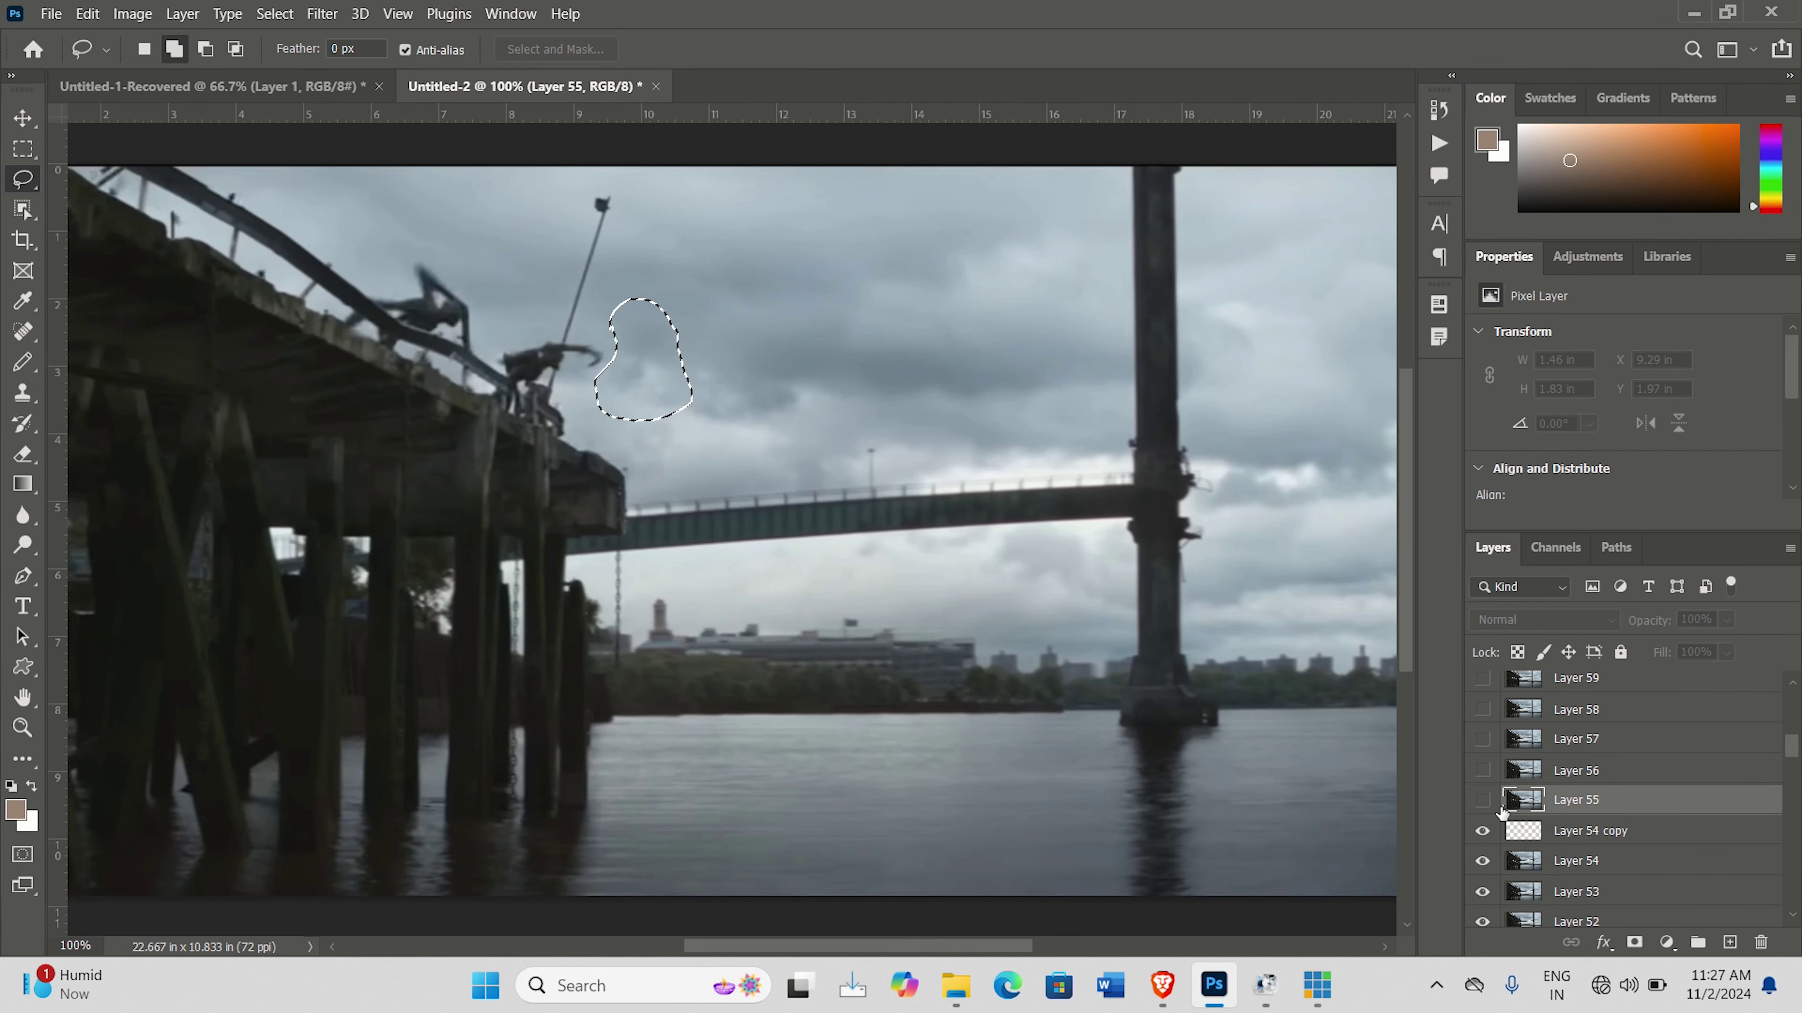
Merge the Layer 54 copy sky fill down into Layer 54 and show the Layer 55 frame.
click(1576, 830)
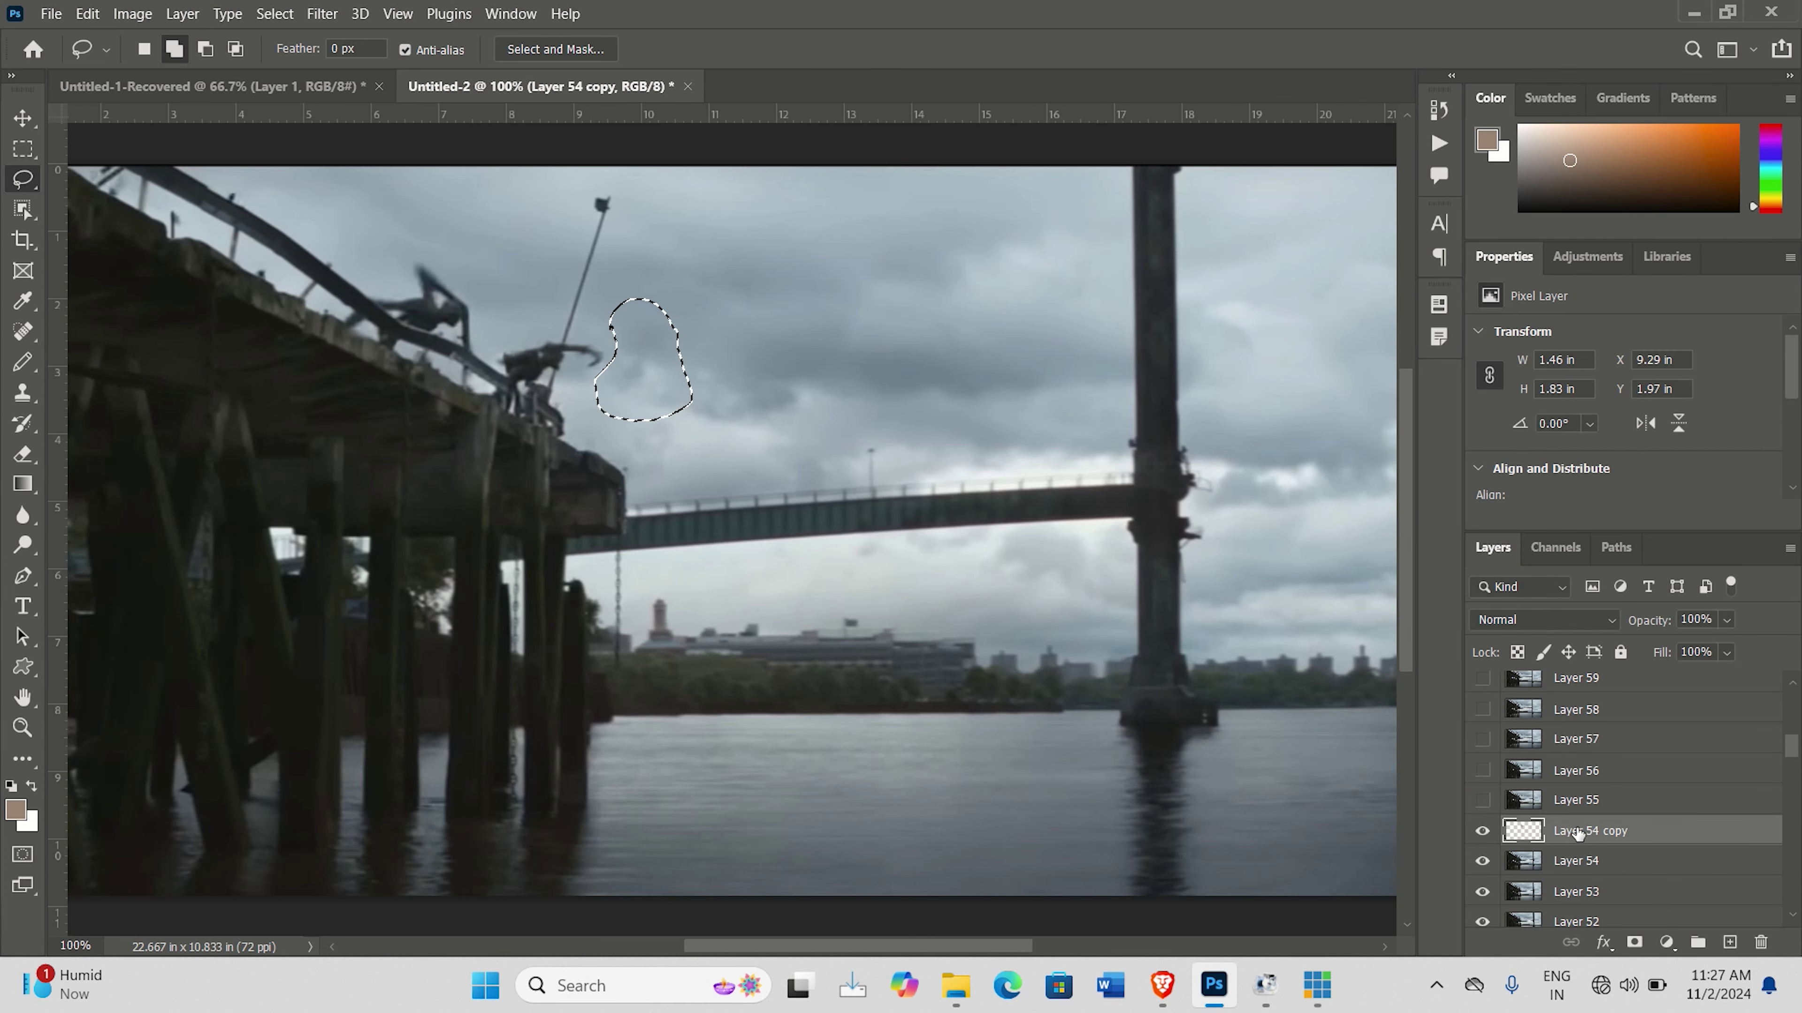
key(ctrl+z)
click(1580, 804)
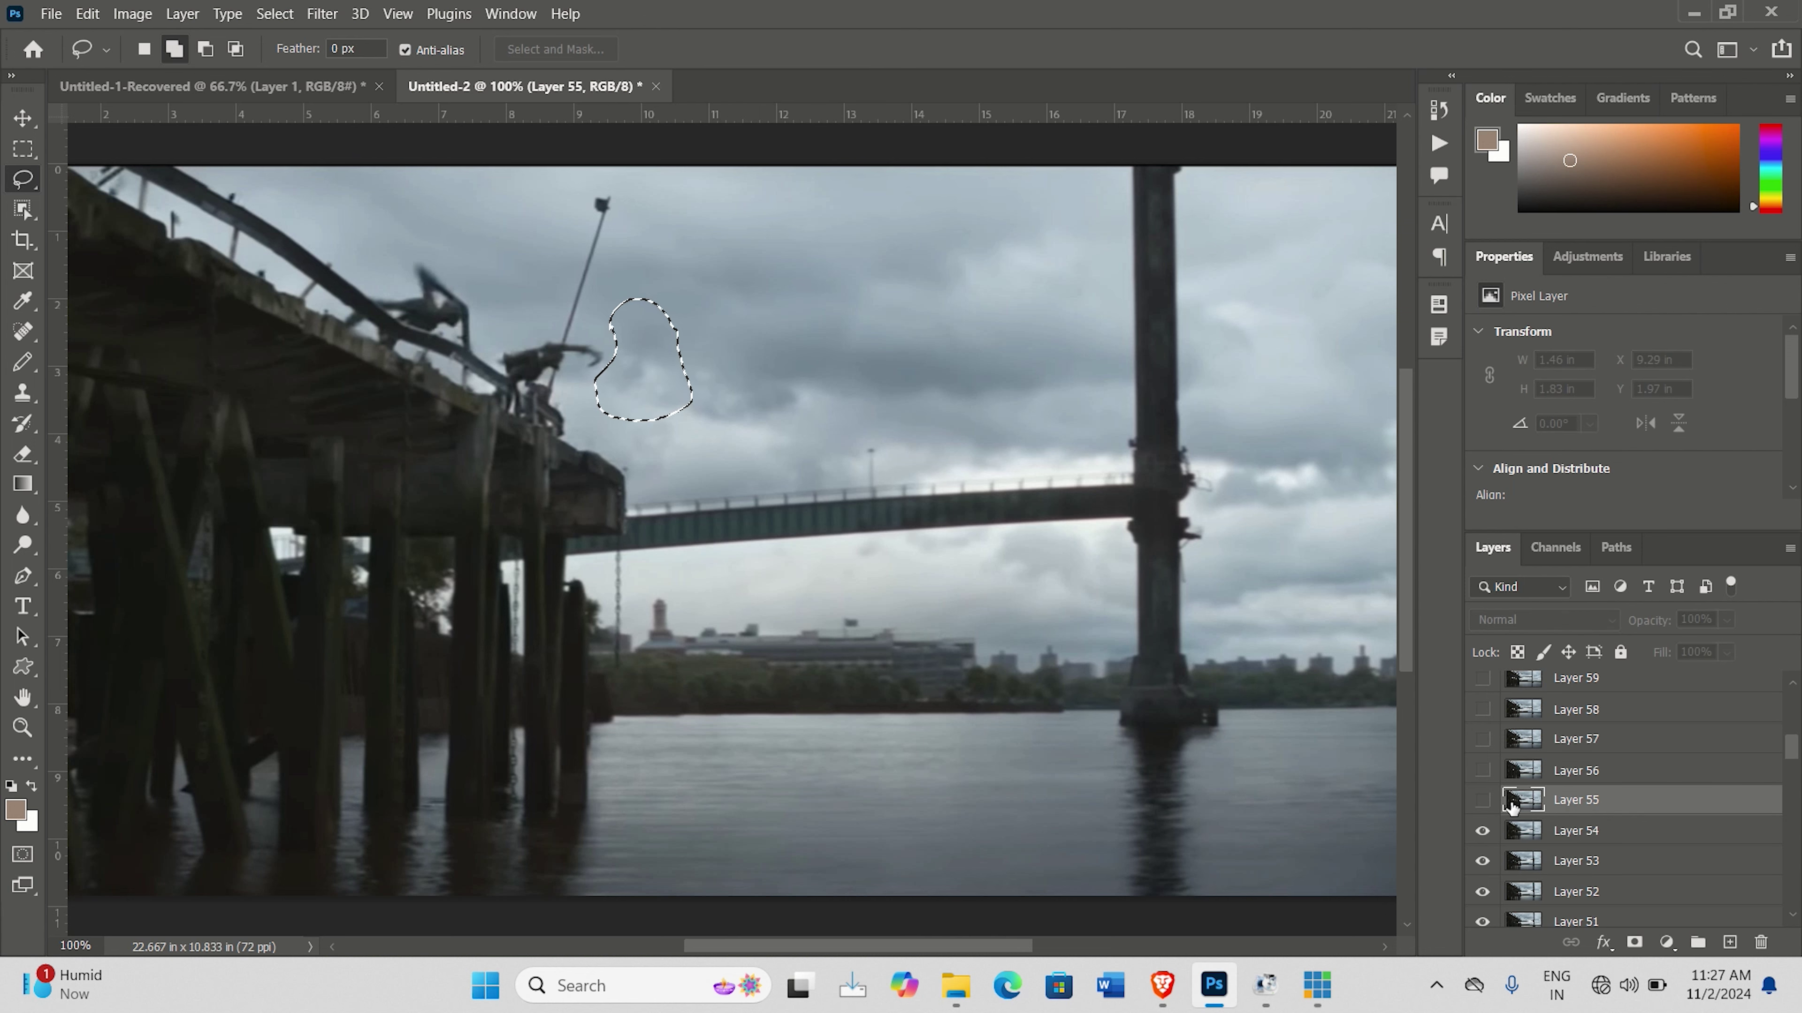
click(1483, 800)
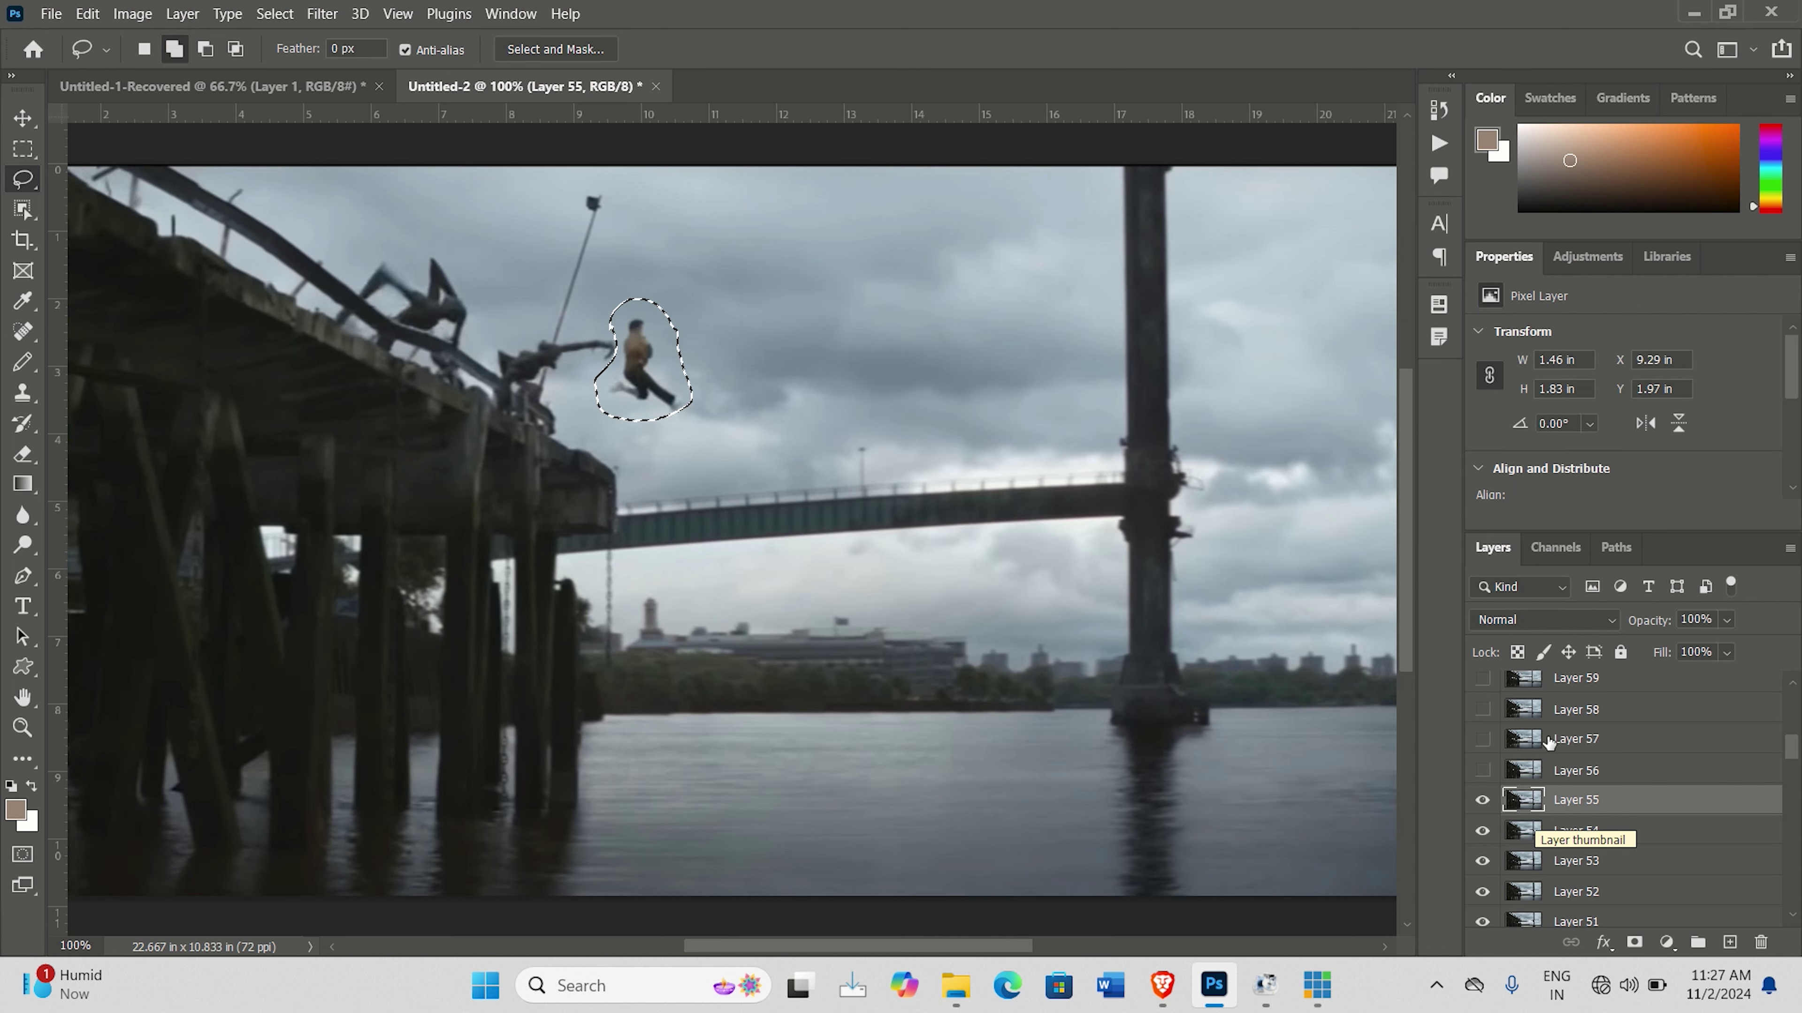
Content-Aware Fill the jumper on Layer 55 and merge the fill into that frame.
click(91, 16)
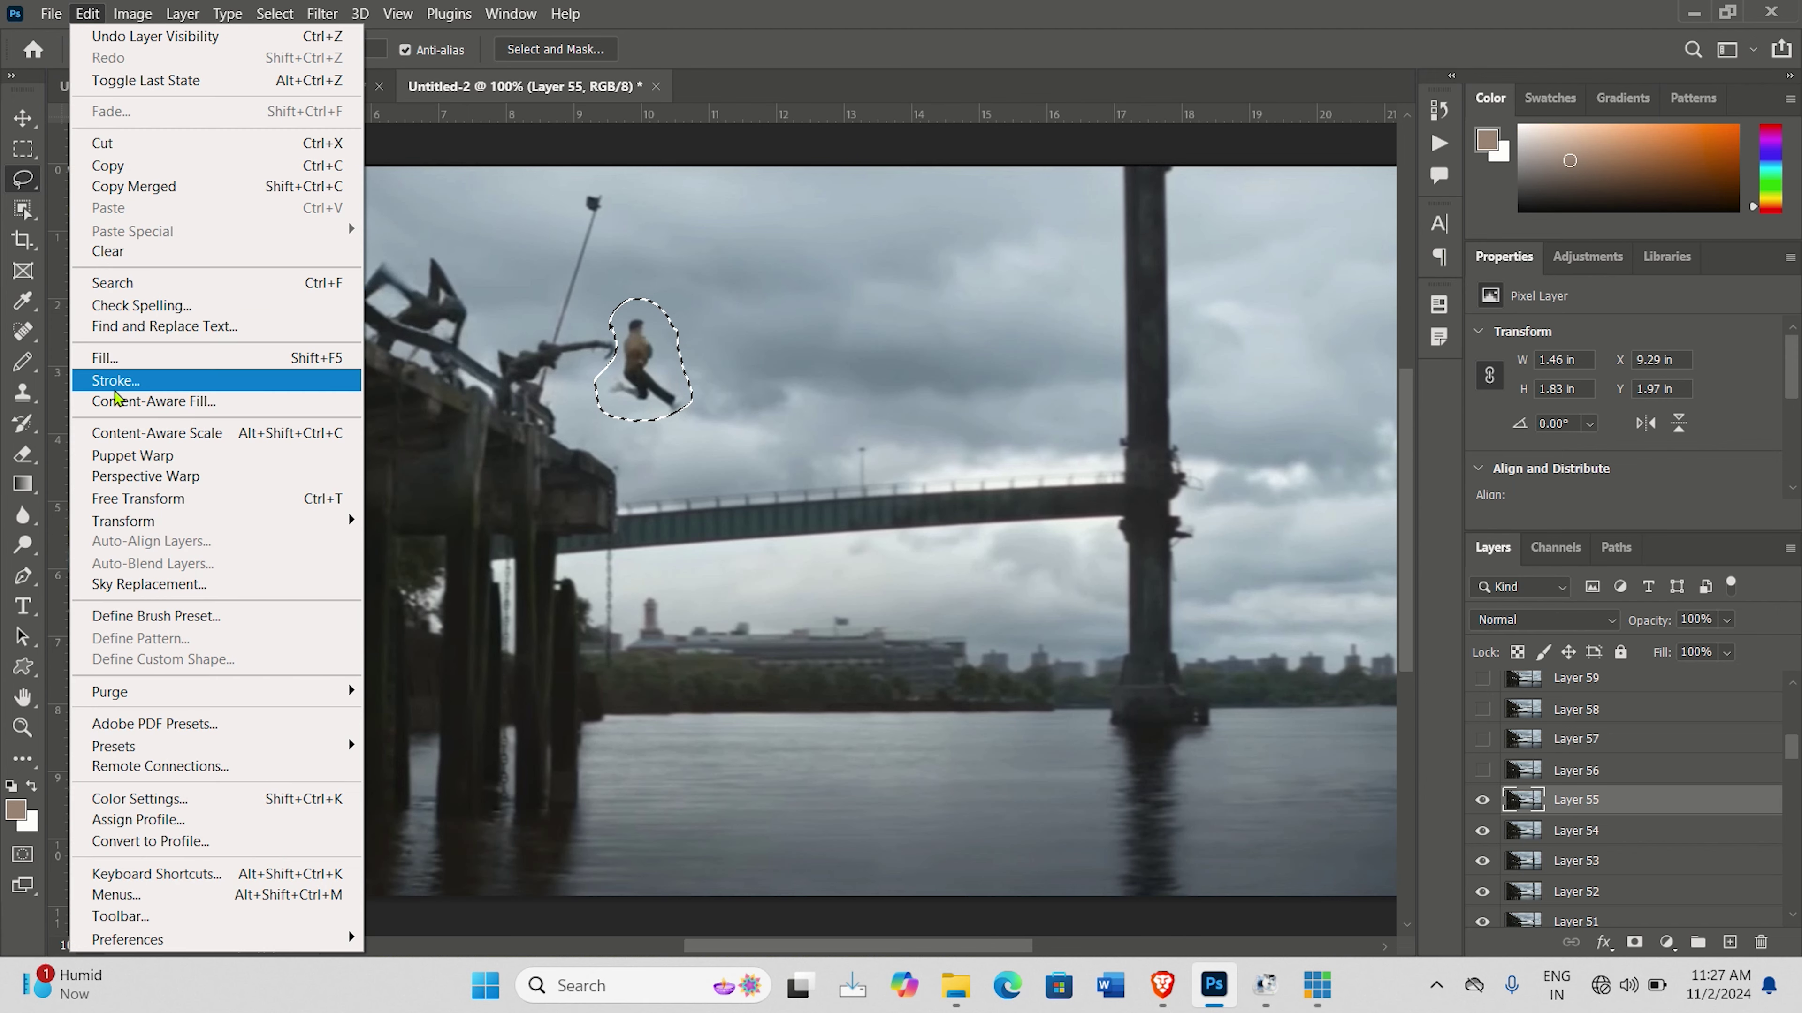
click(128, 396)
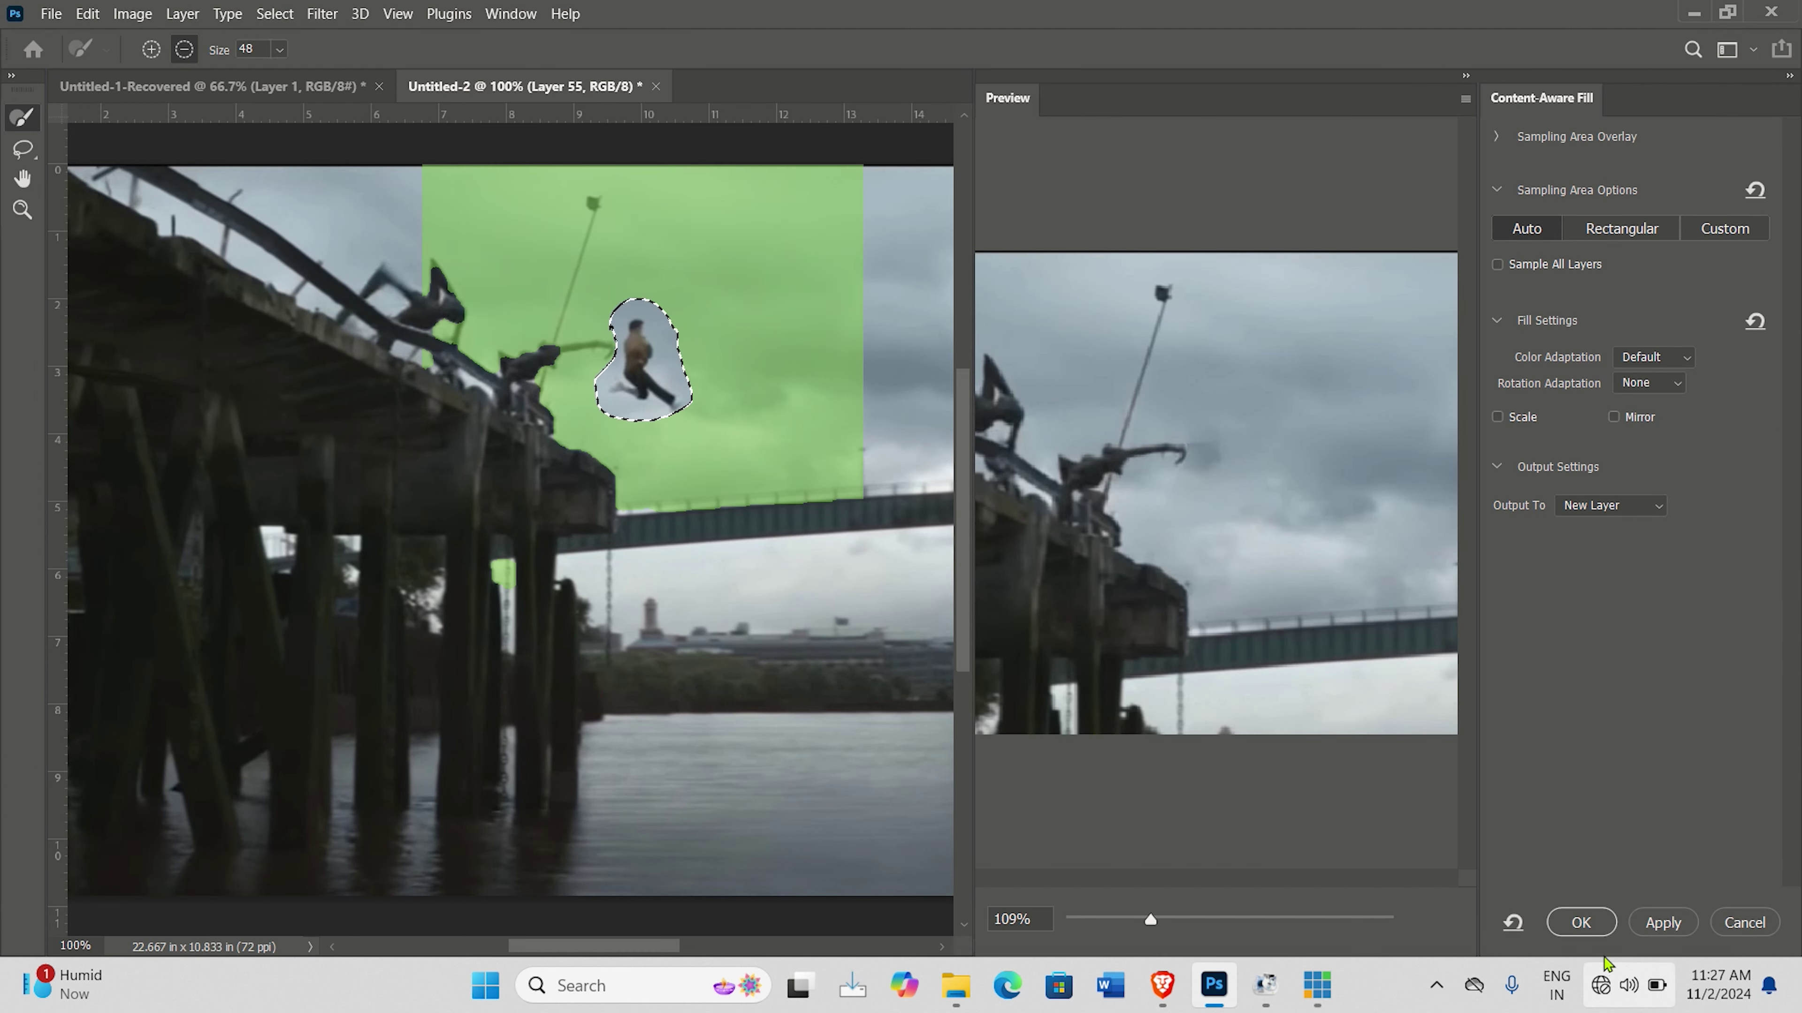
click(1579, 922)
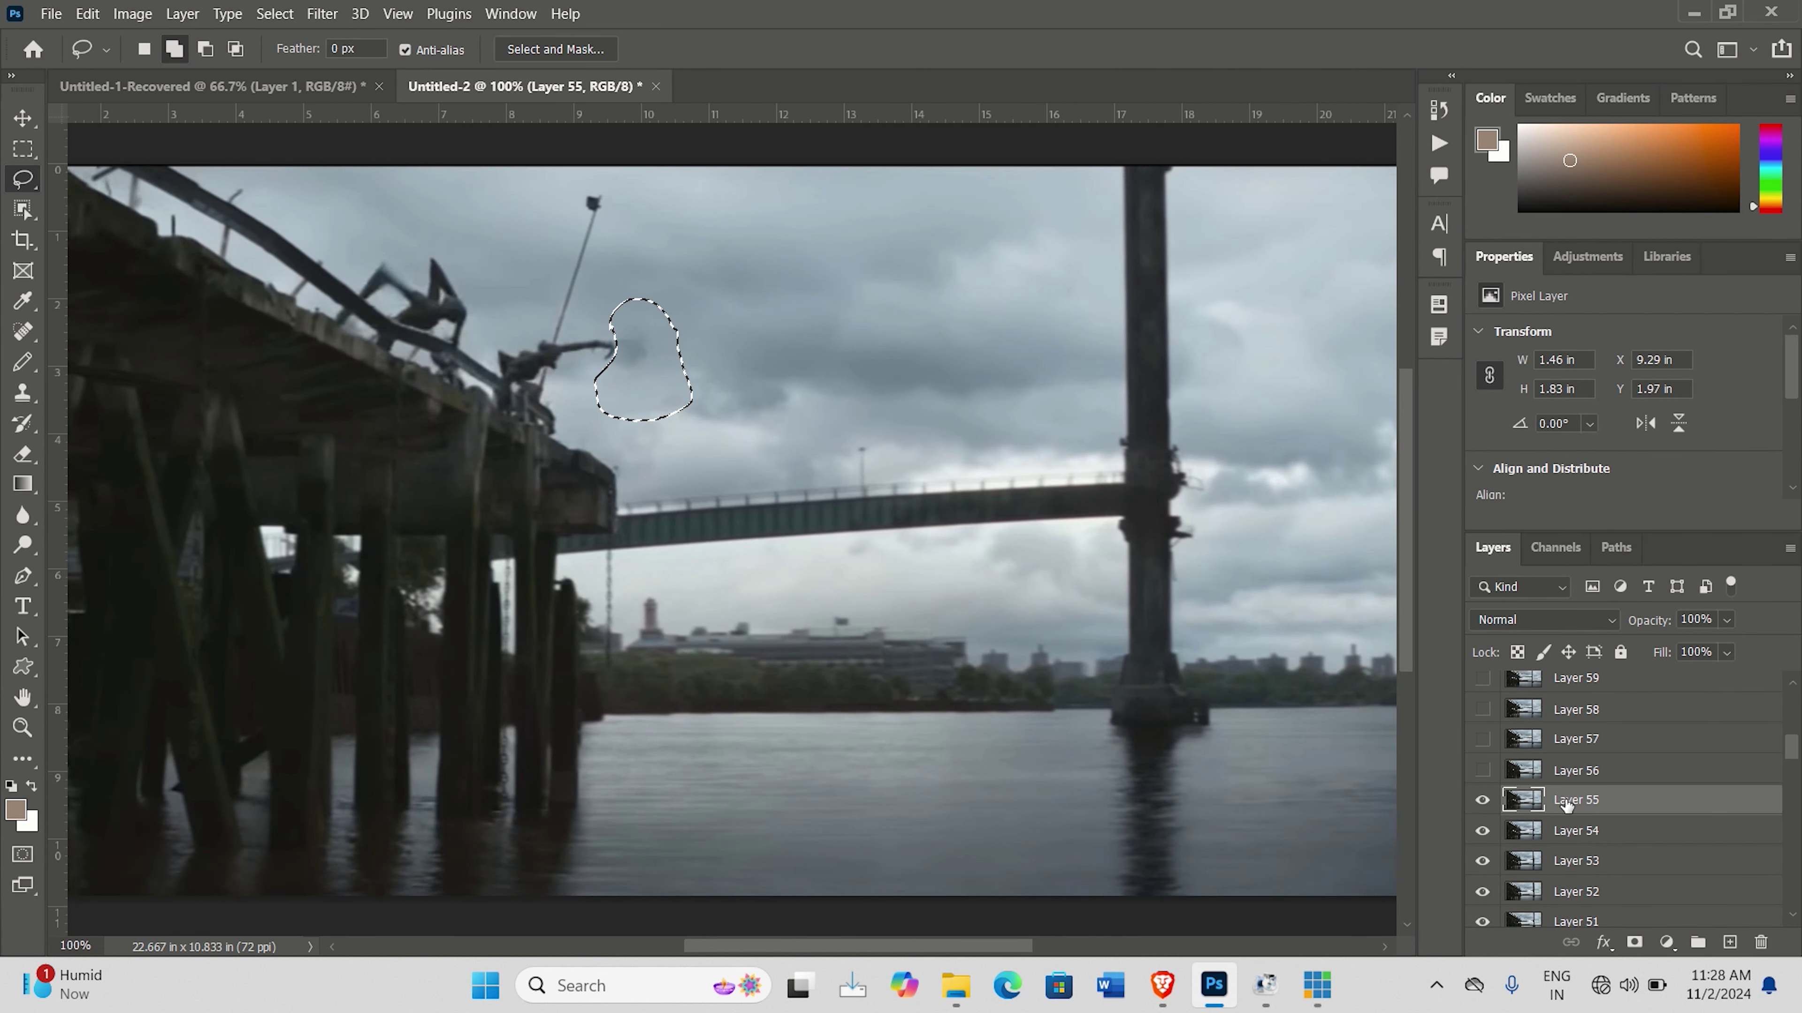
key(ctrl+z)
click(1484, 770)
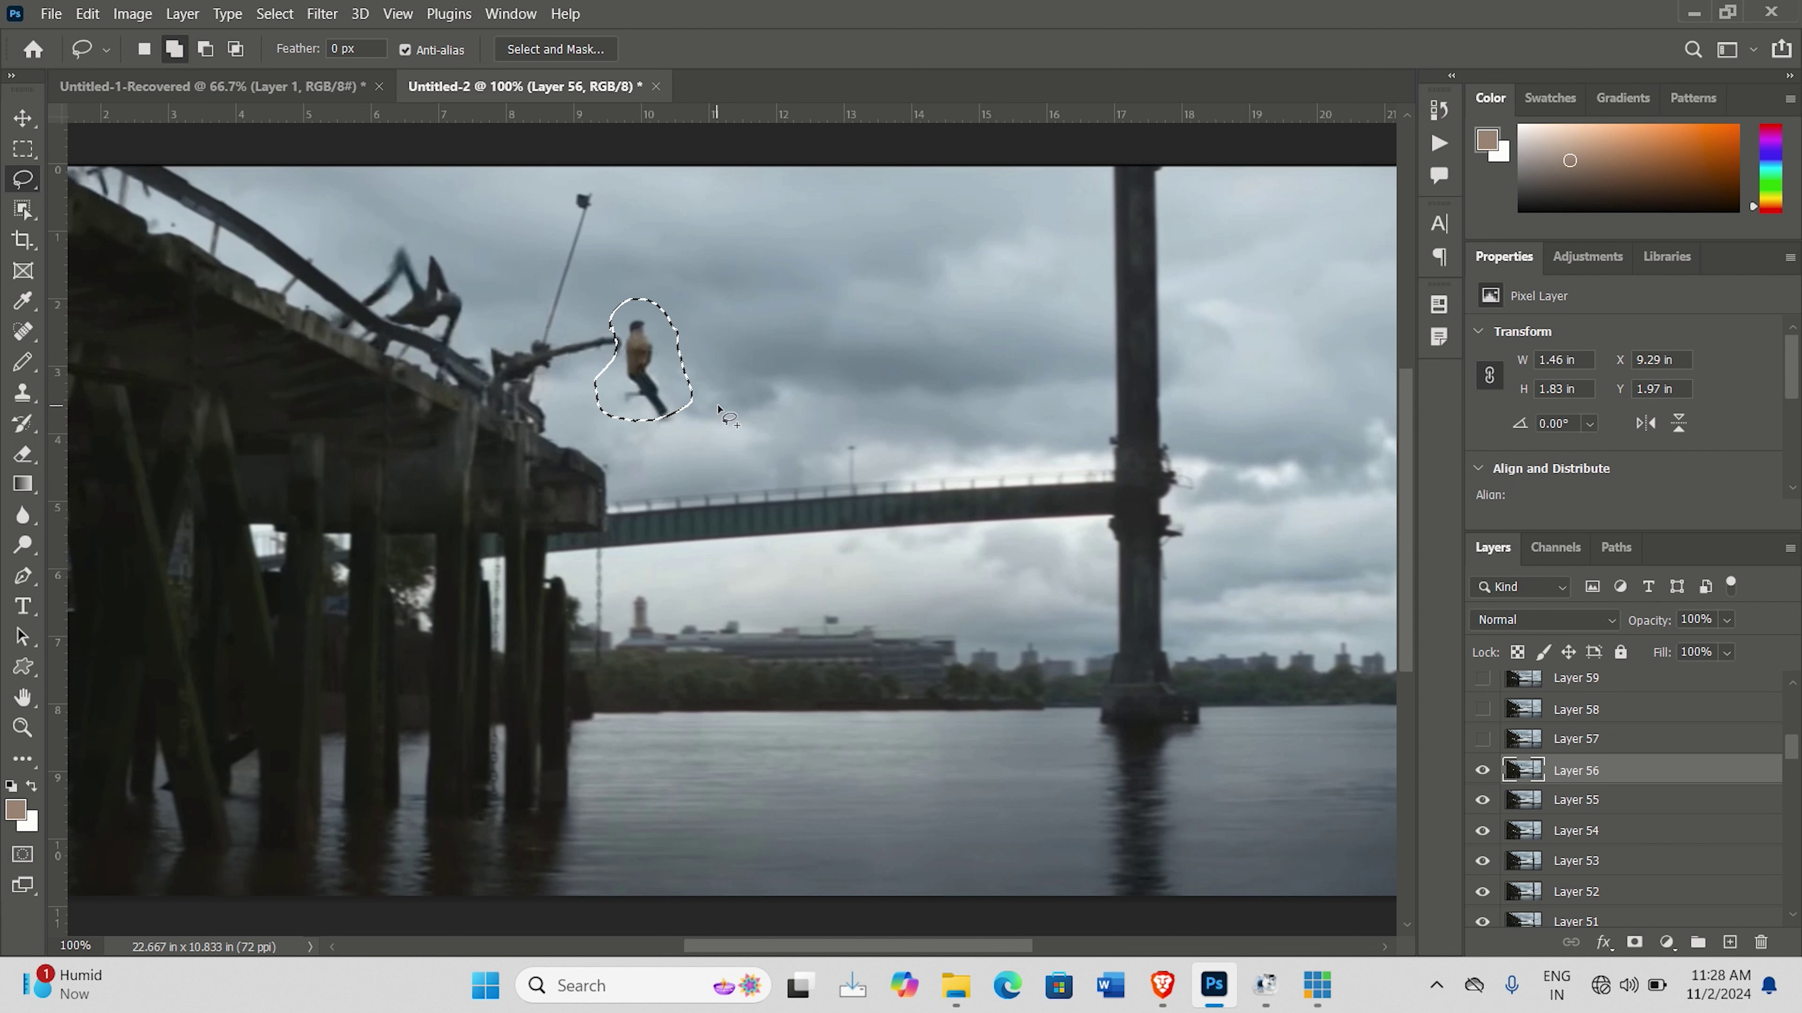
Lasso the figure on Layer 56, Content-Aware Fill it, merge the fill down and deselect.
key(ctrl+d)
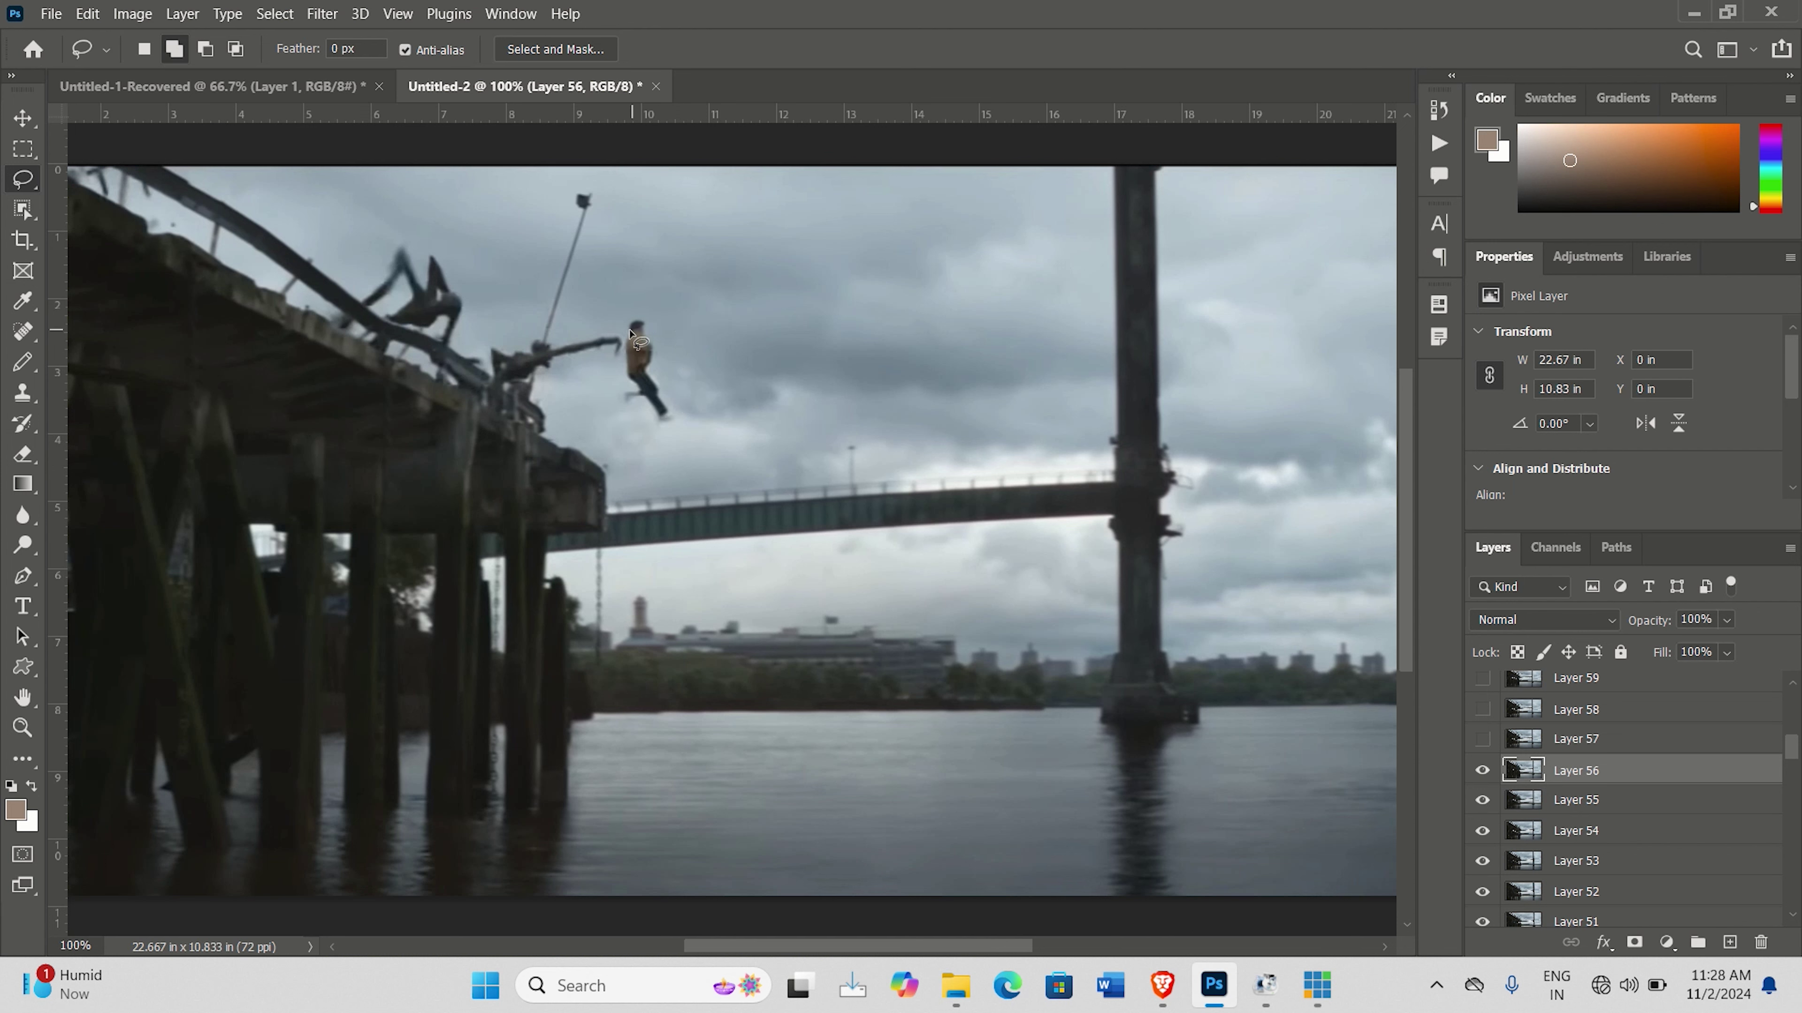
mouse_move(630, 316)
mouse_down()
mouse_move(620, 406)
mouse_move(666, 426)
mouse_move(686, 405)
mouse_move(631, 314)
mouse_up()
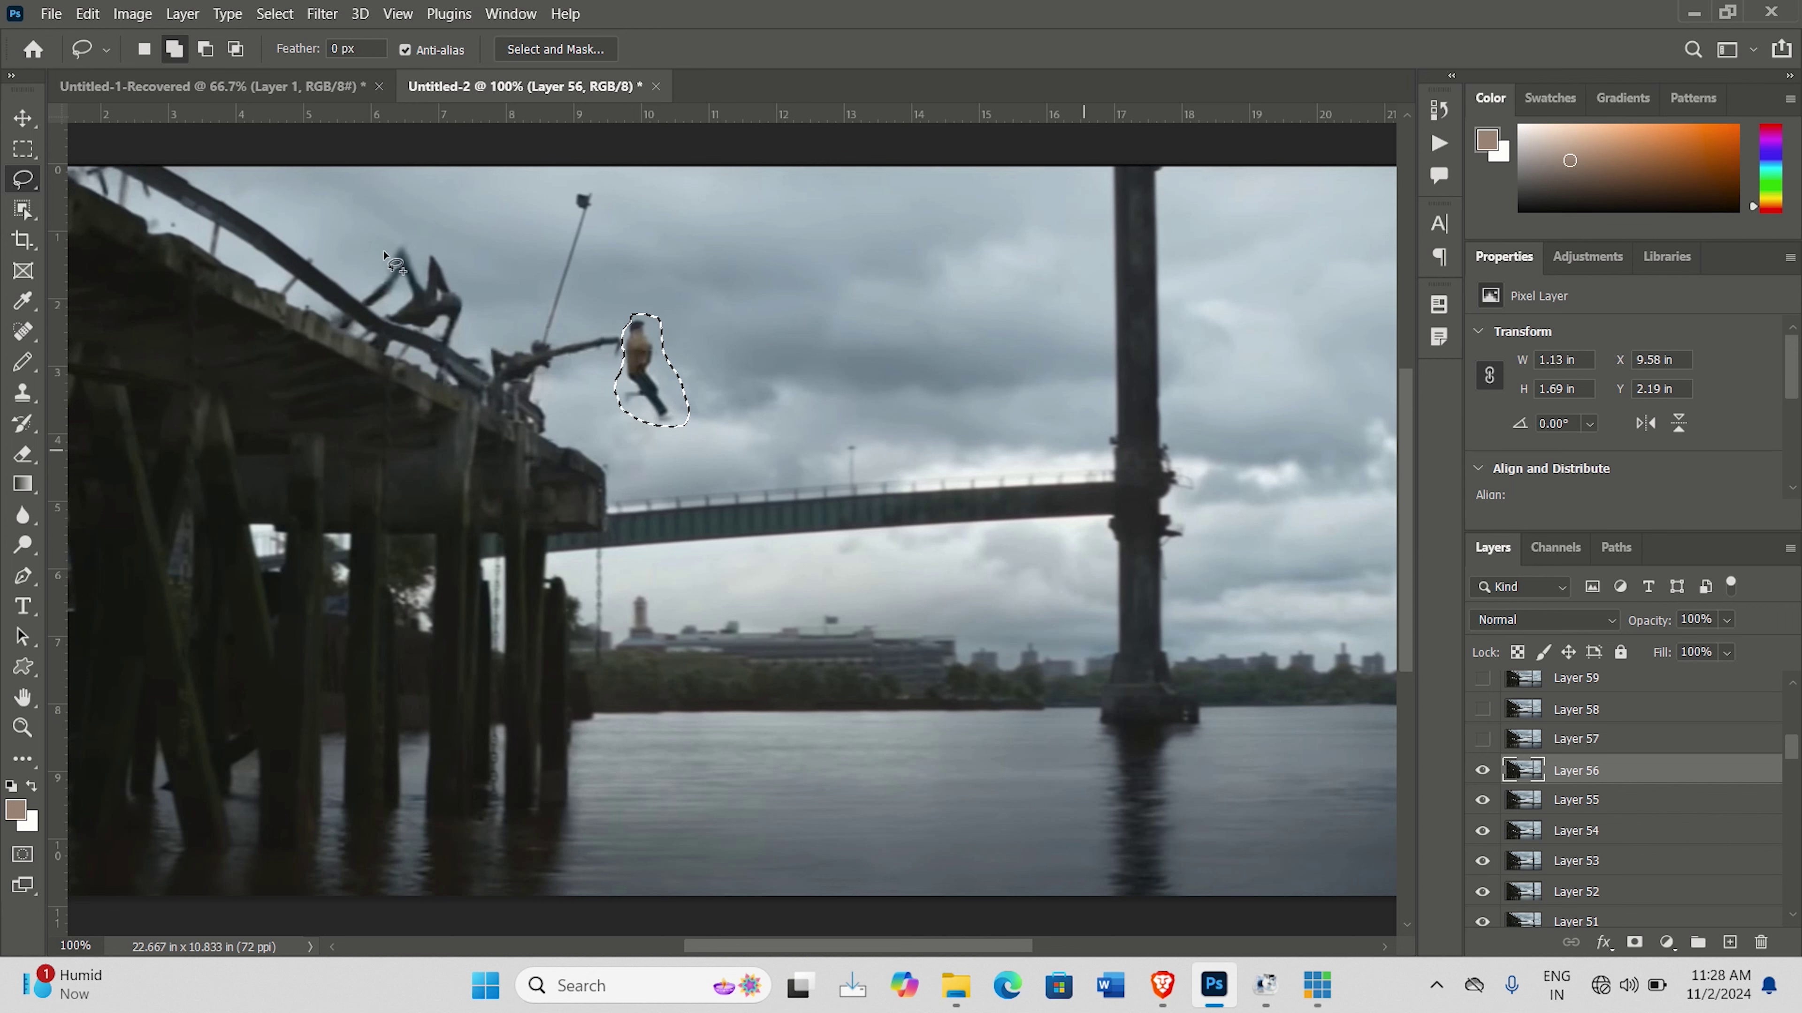
click(87, 14)
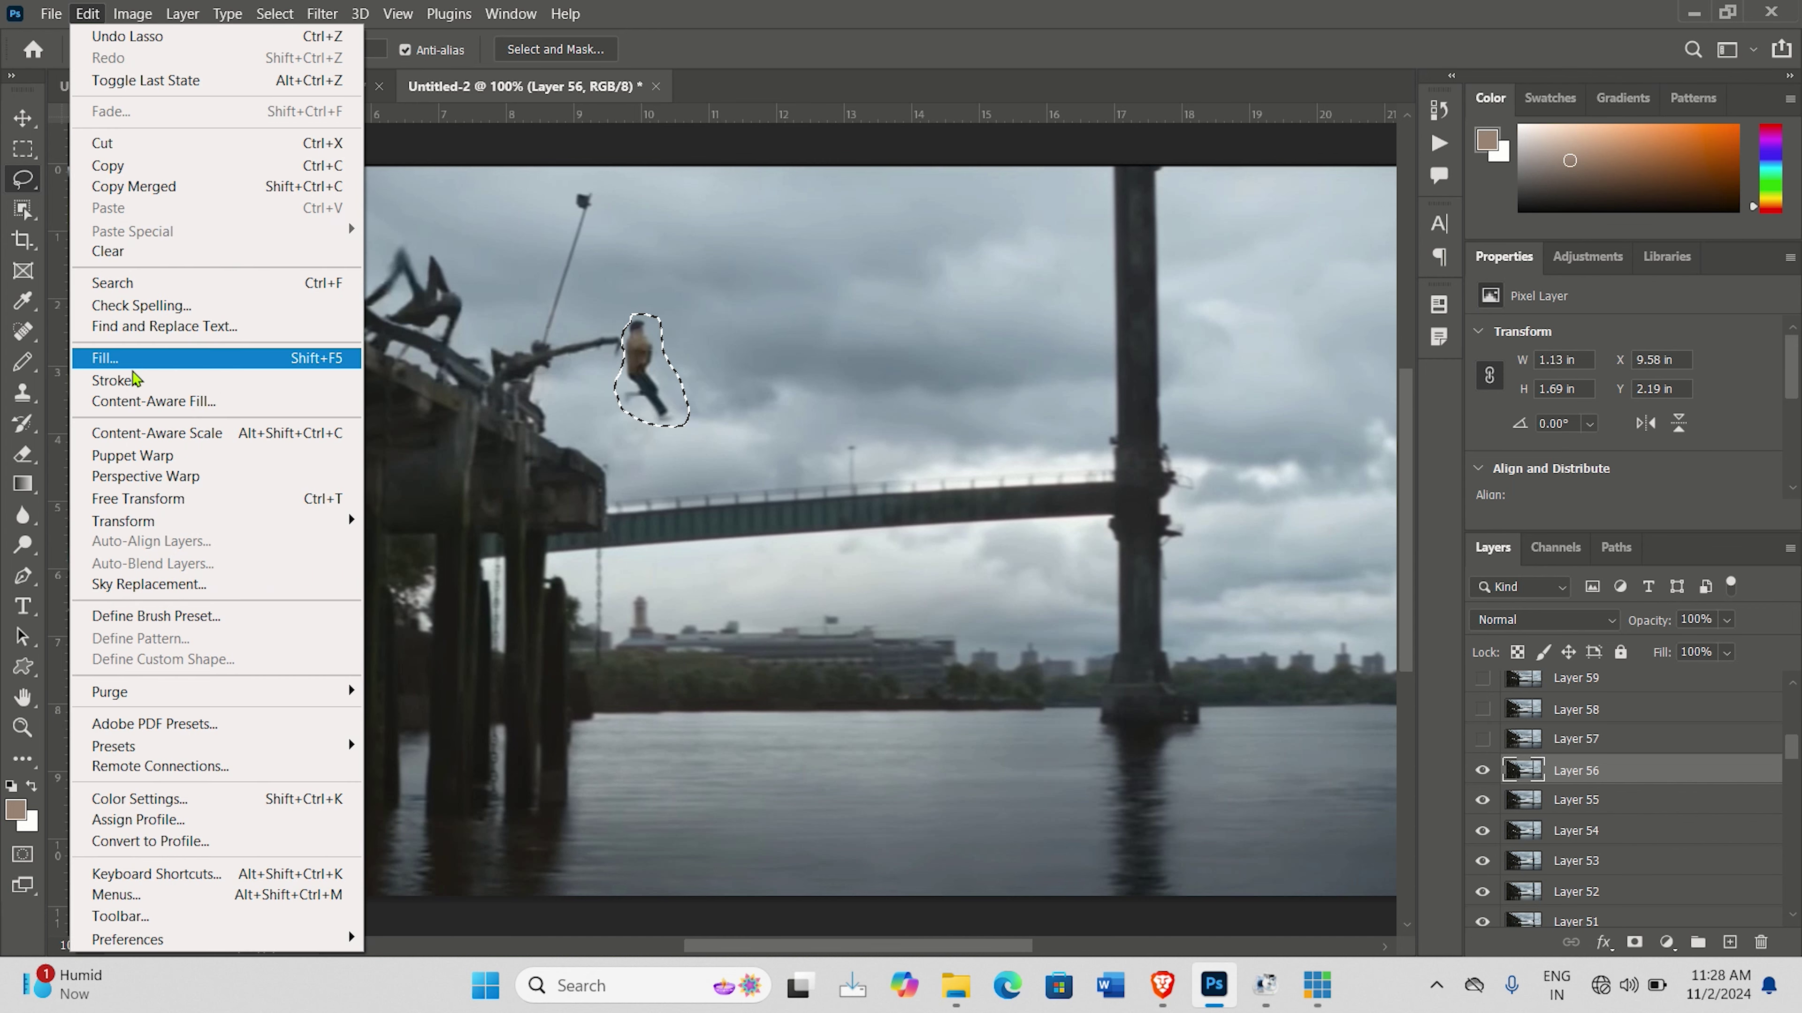
click(139, 403)
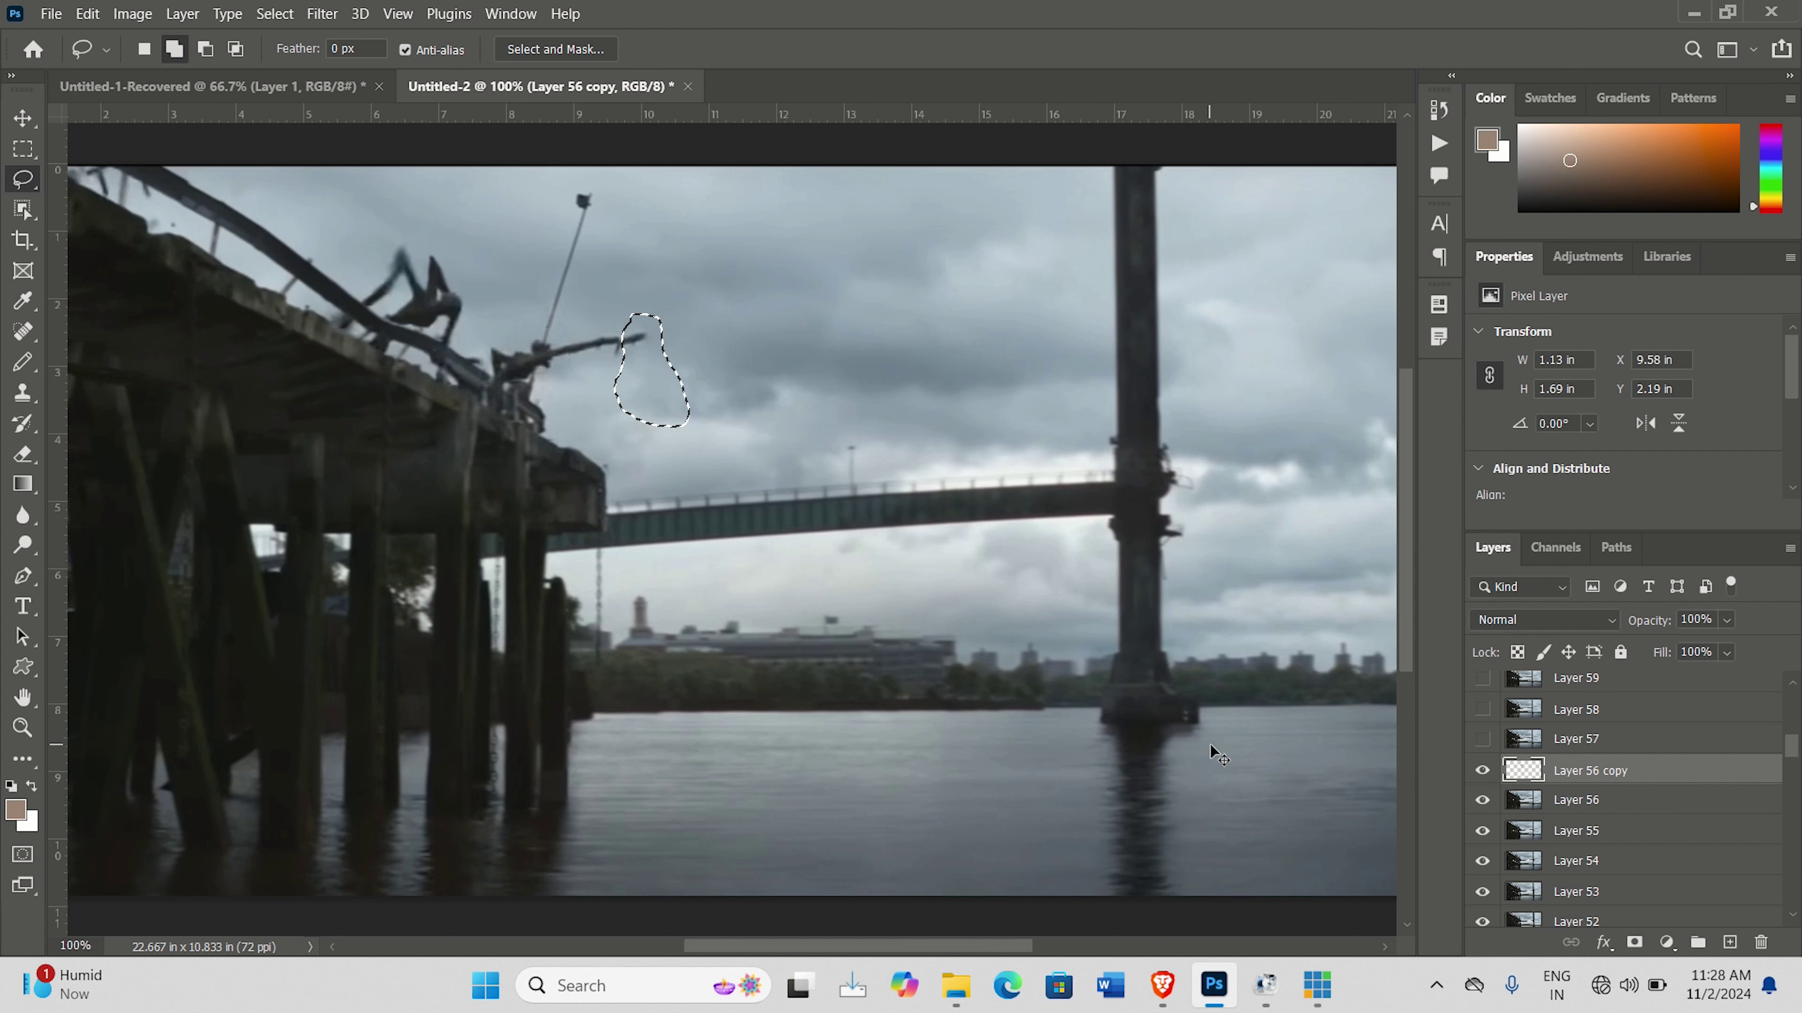
key(ctrl+e)
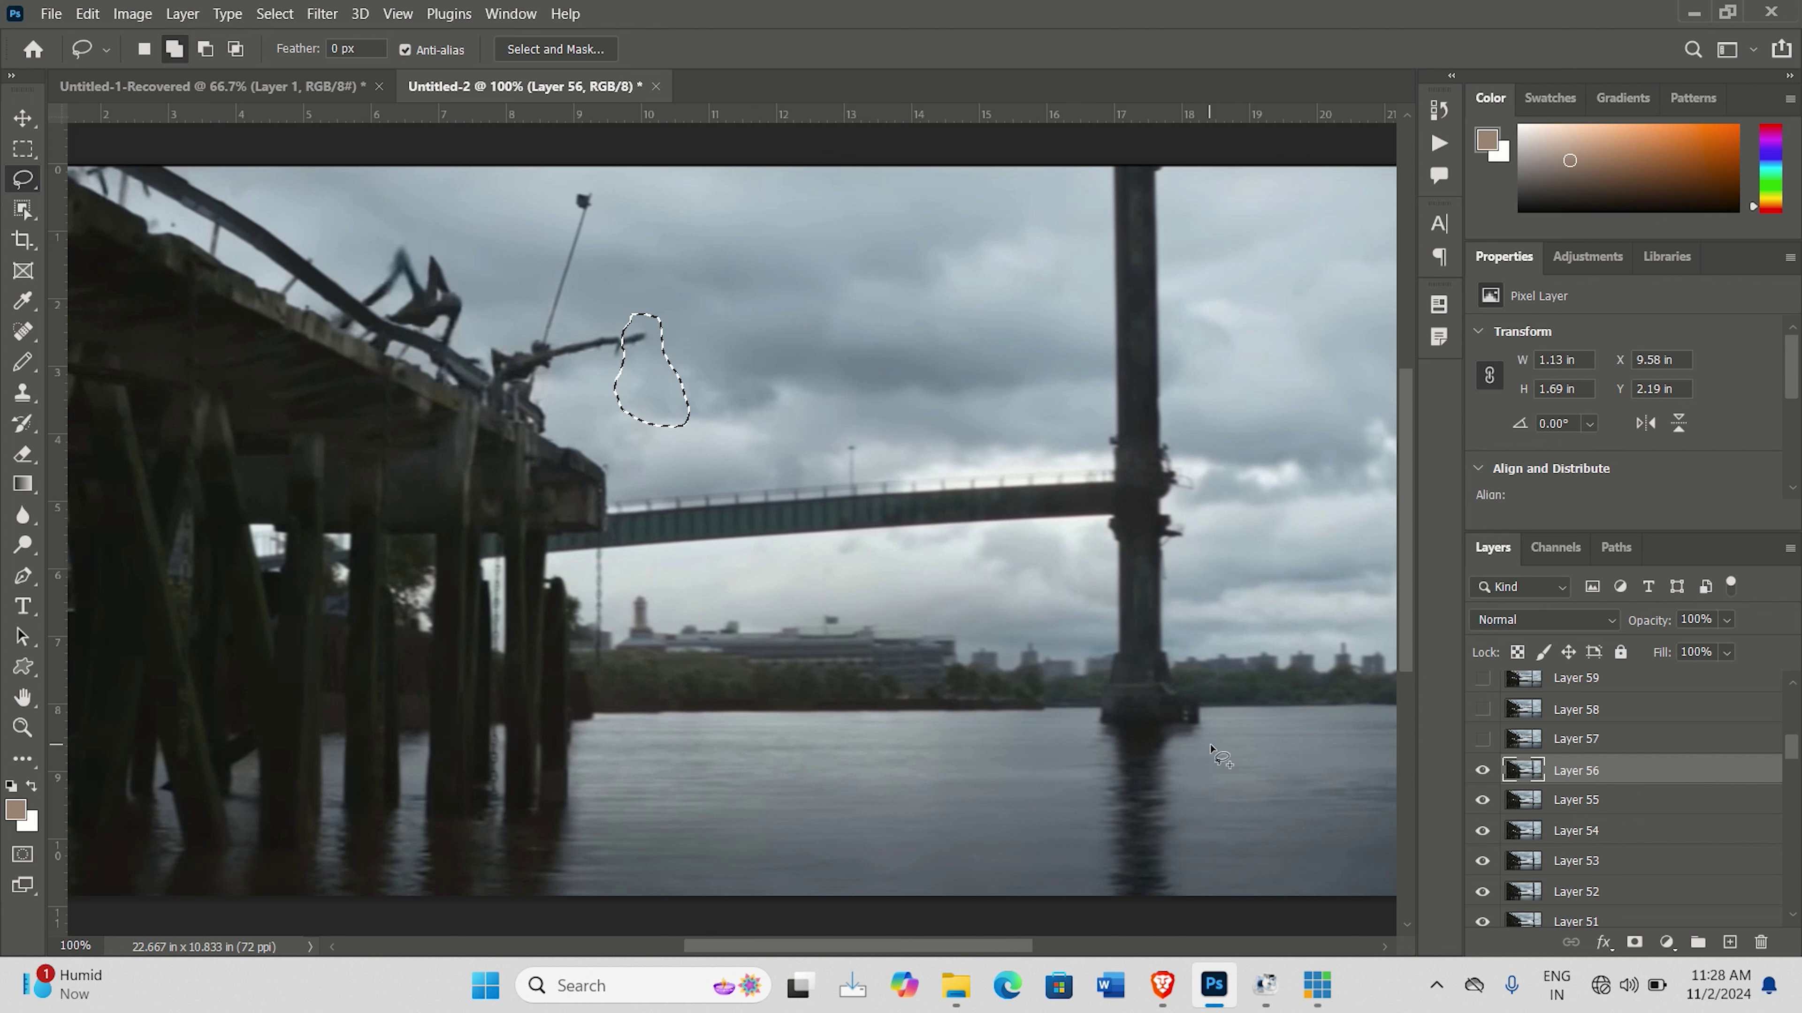
key(ctrl+d)
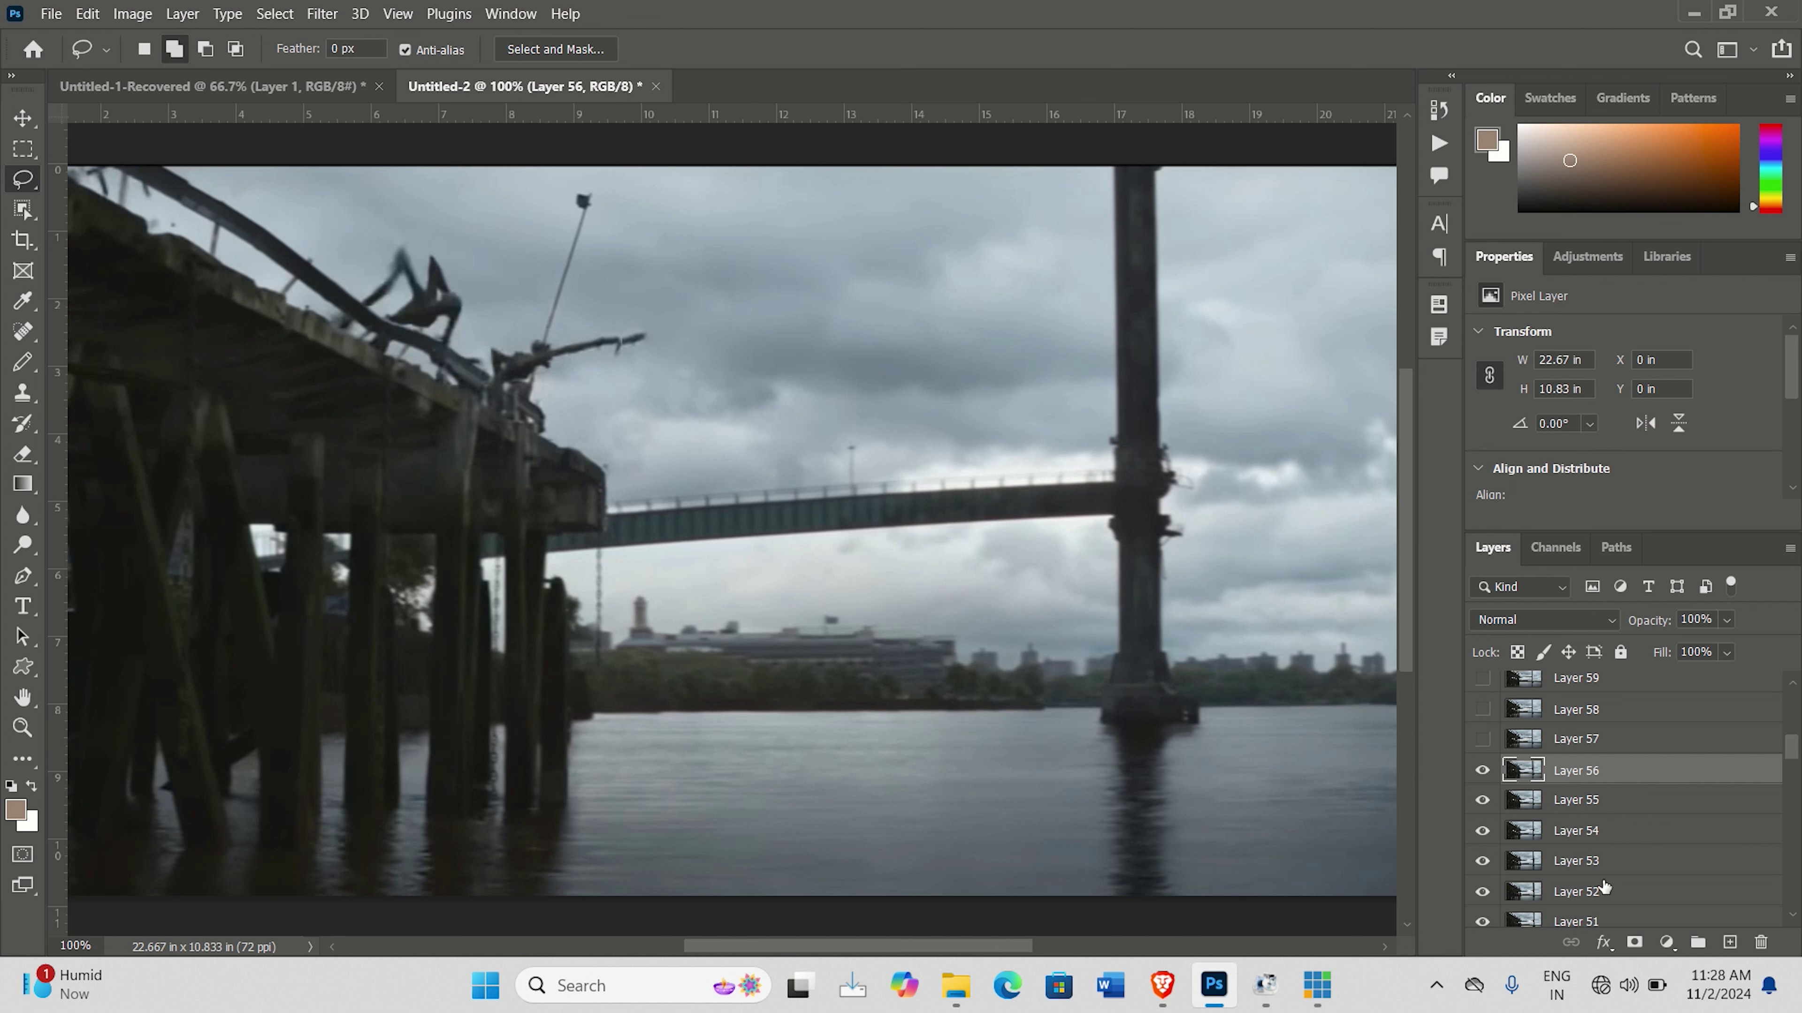
Select and show the Layer 57 frame, zoomed to 200%.
click(1576, 739)
click(1481, 739)
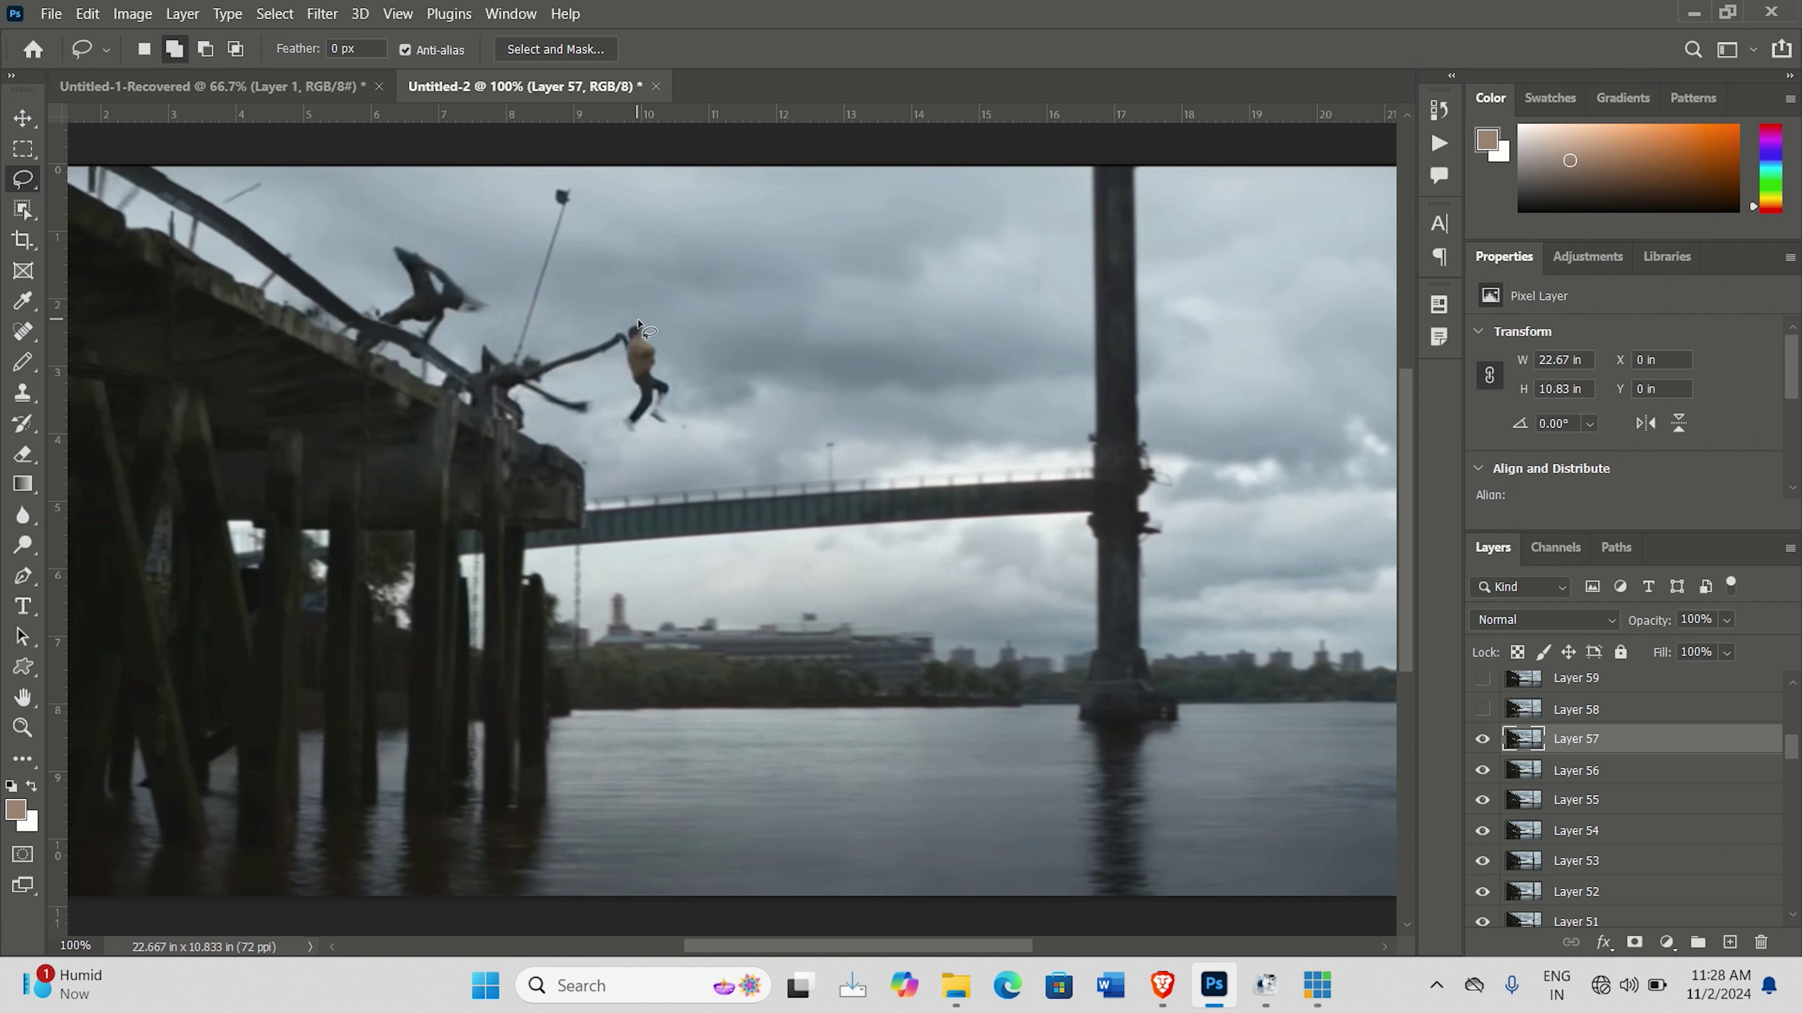
key(ctrl+plus)
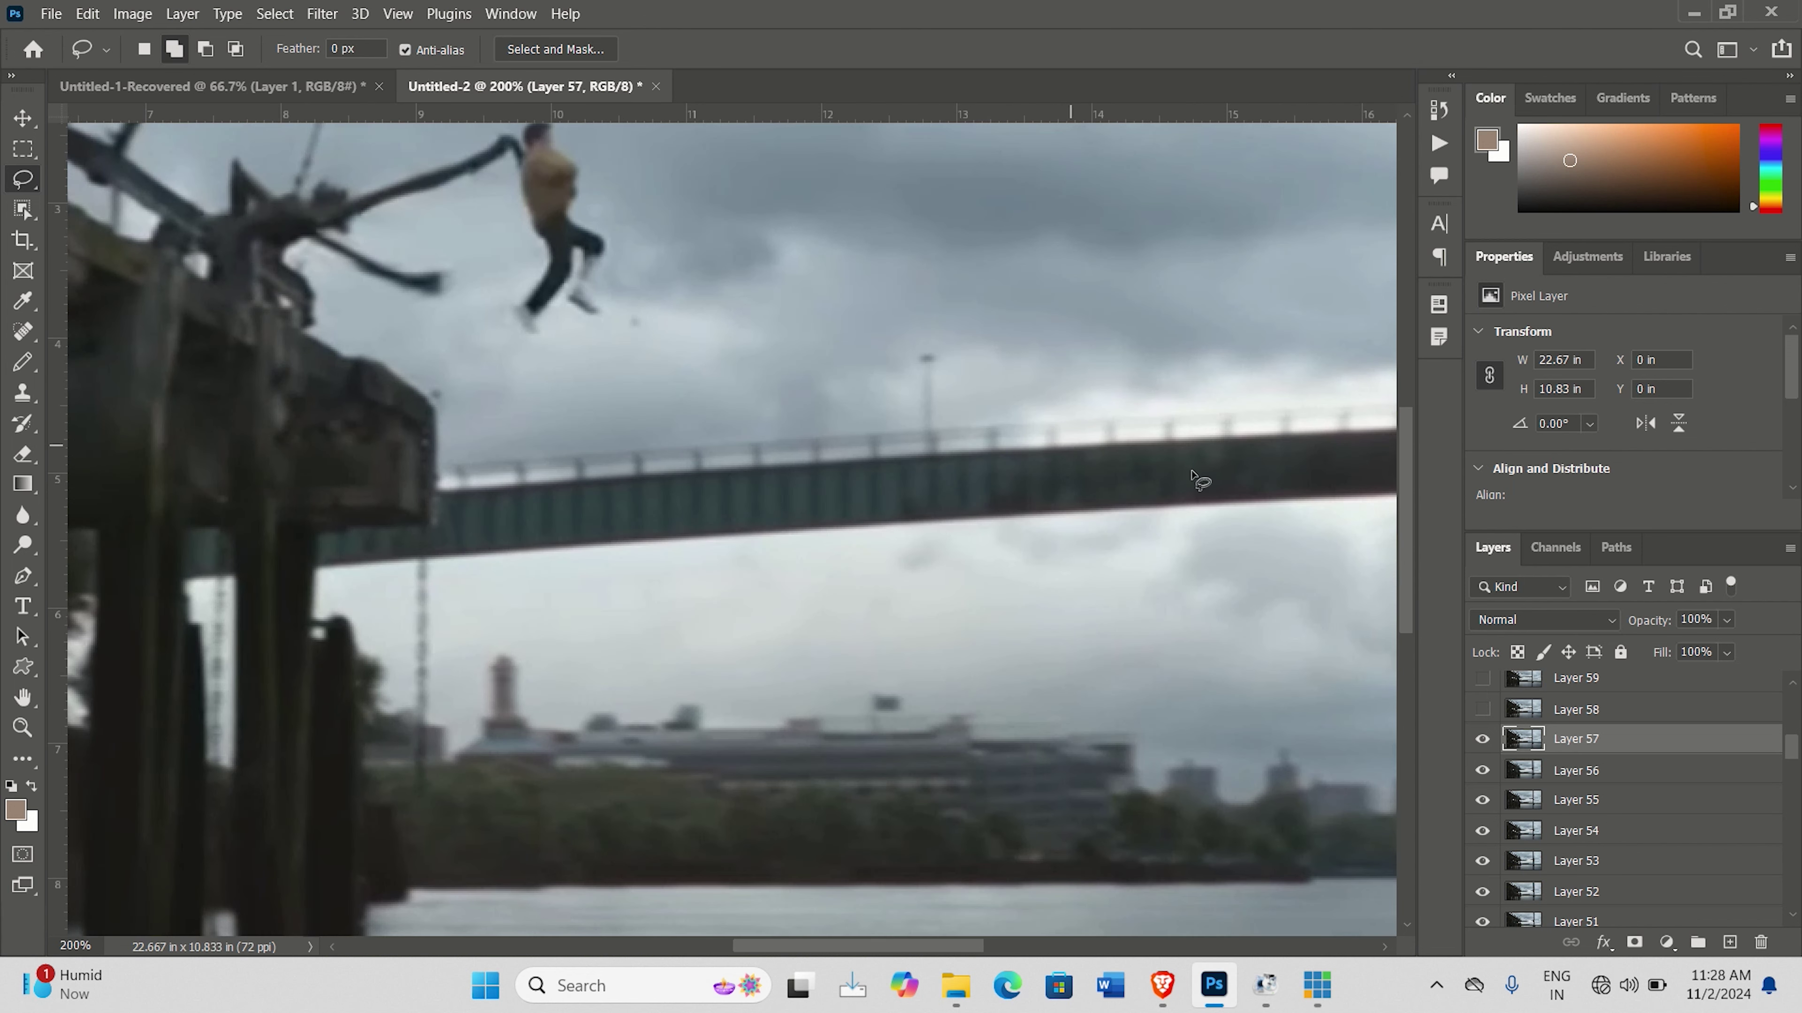
drag(1400, 500, 1403, 443)
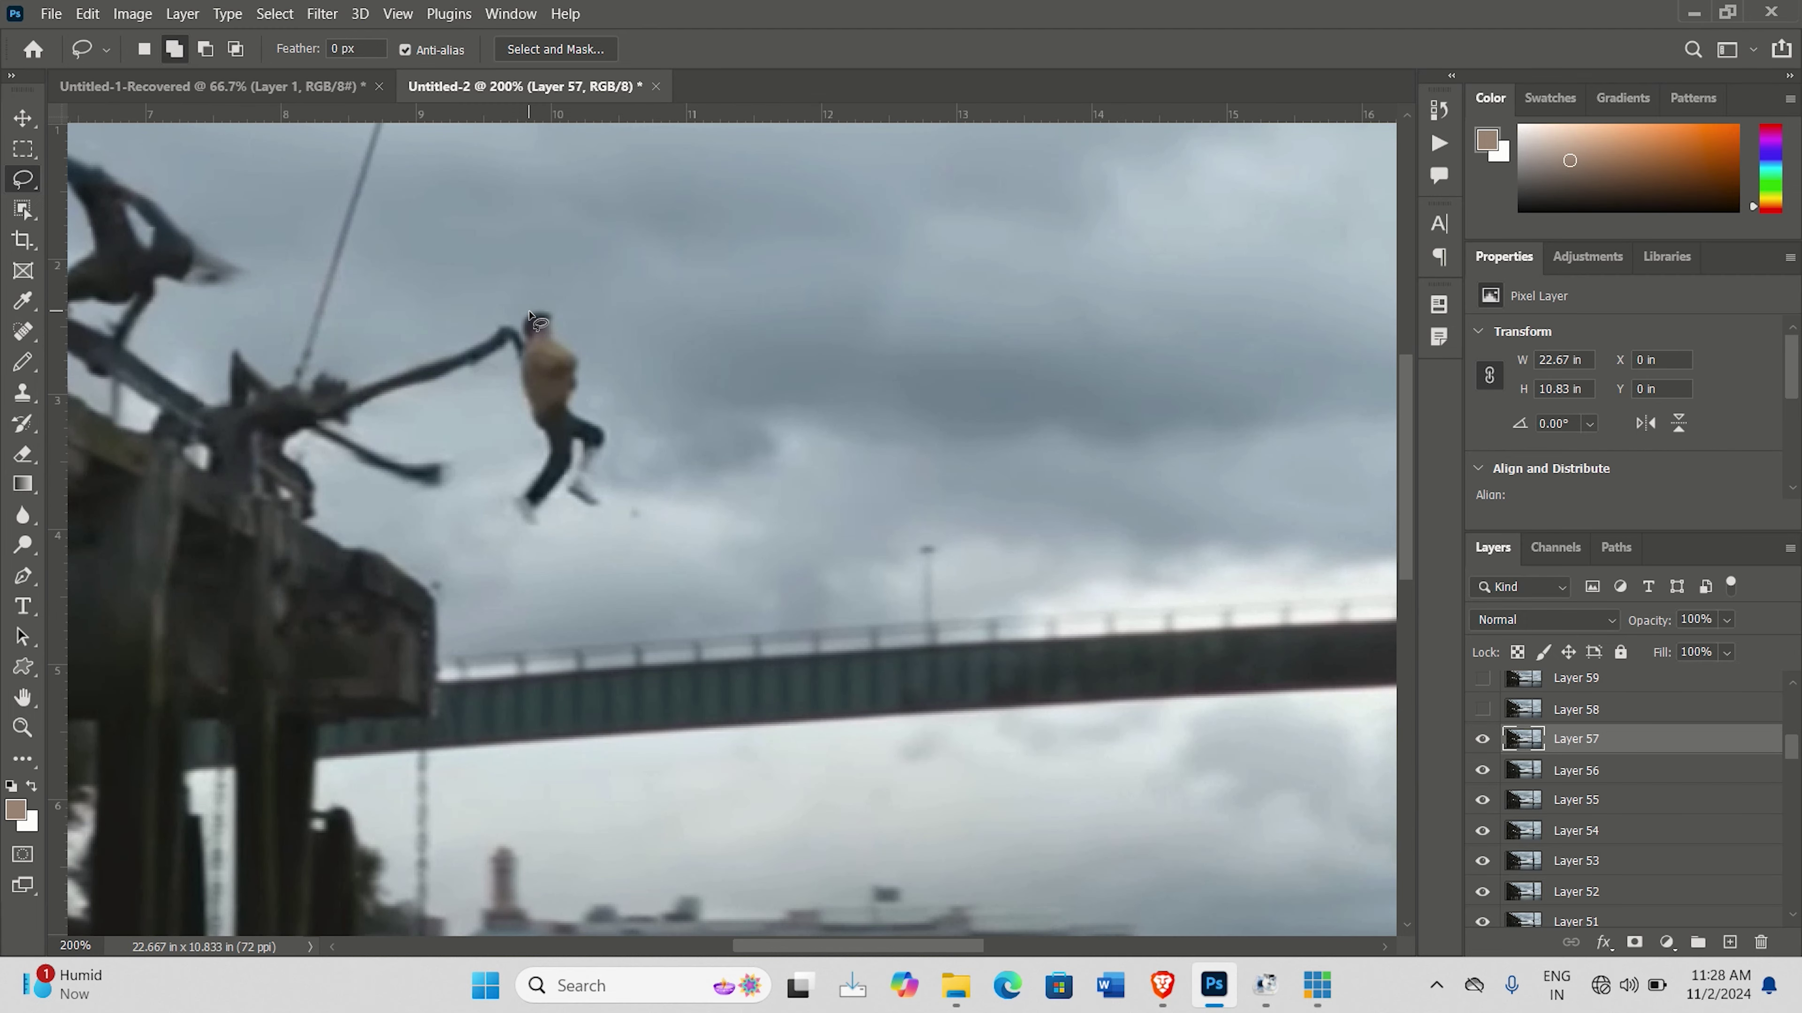
Lasso the jumper on Layer 57, Content-Aware Fill it with sky, then deselect.
mouse_move(520, 314)
mouse_down()
mouse_move(503, 492)
mouse_move(546, 534)
mouse_move(627, 486)
mouse_move(583, 392)
mouse_move(591, 357)
mouse_move(523, 314)
mouse_up()
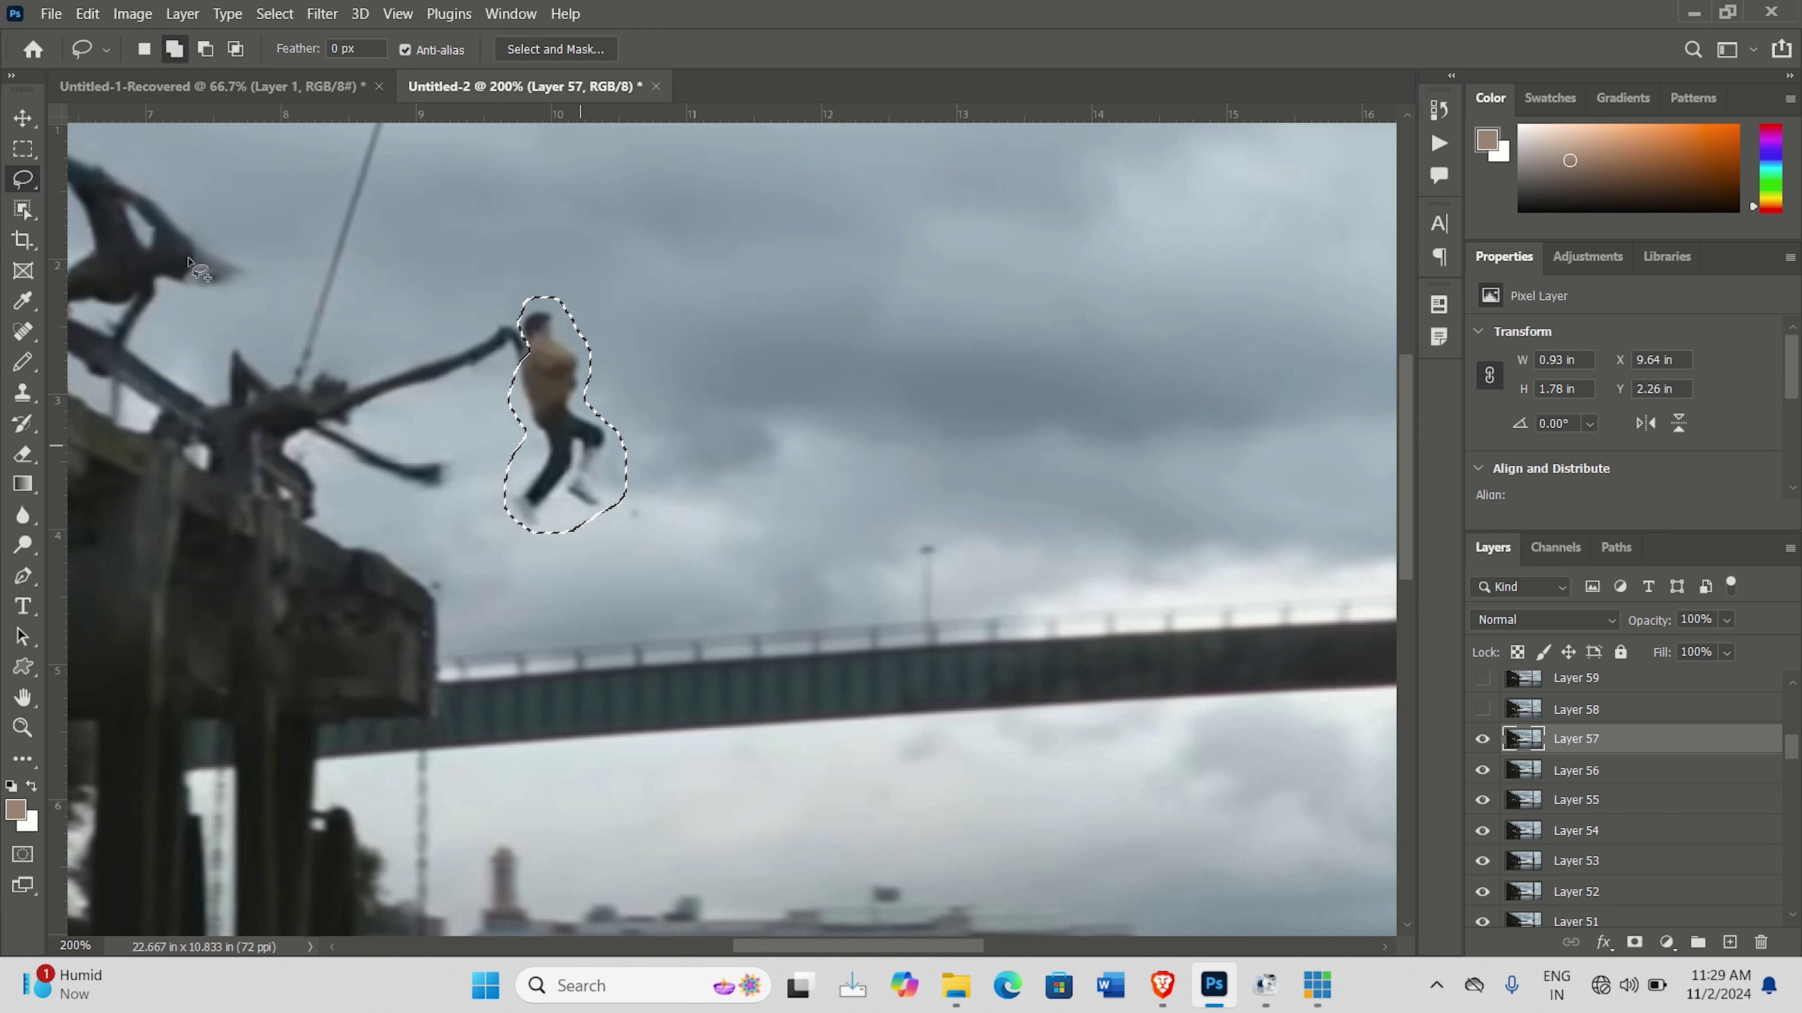
click(86, 15)
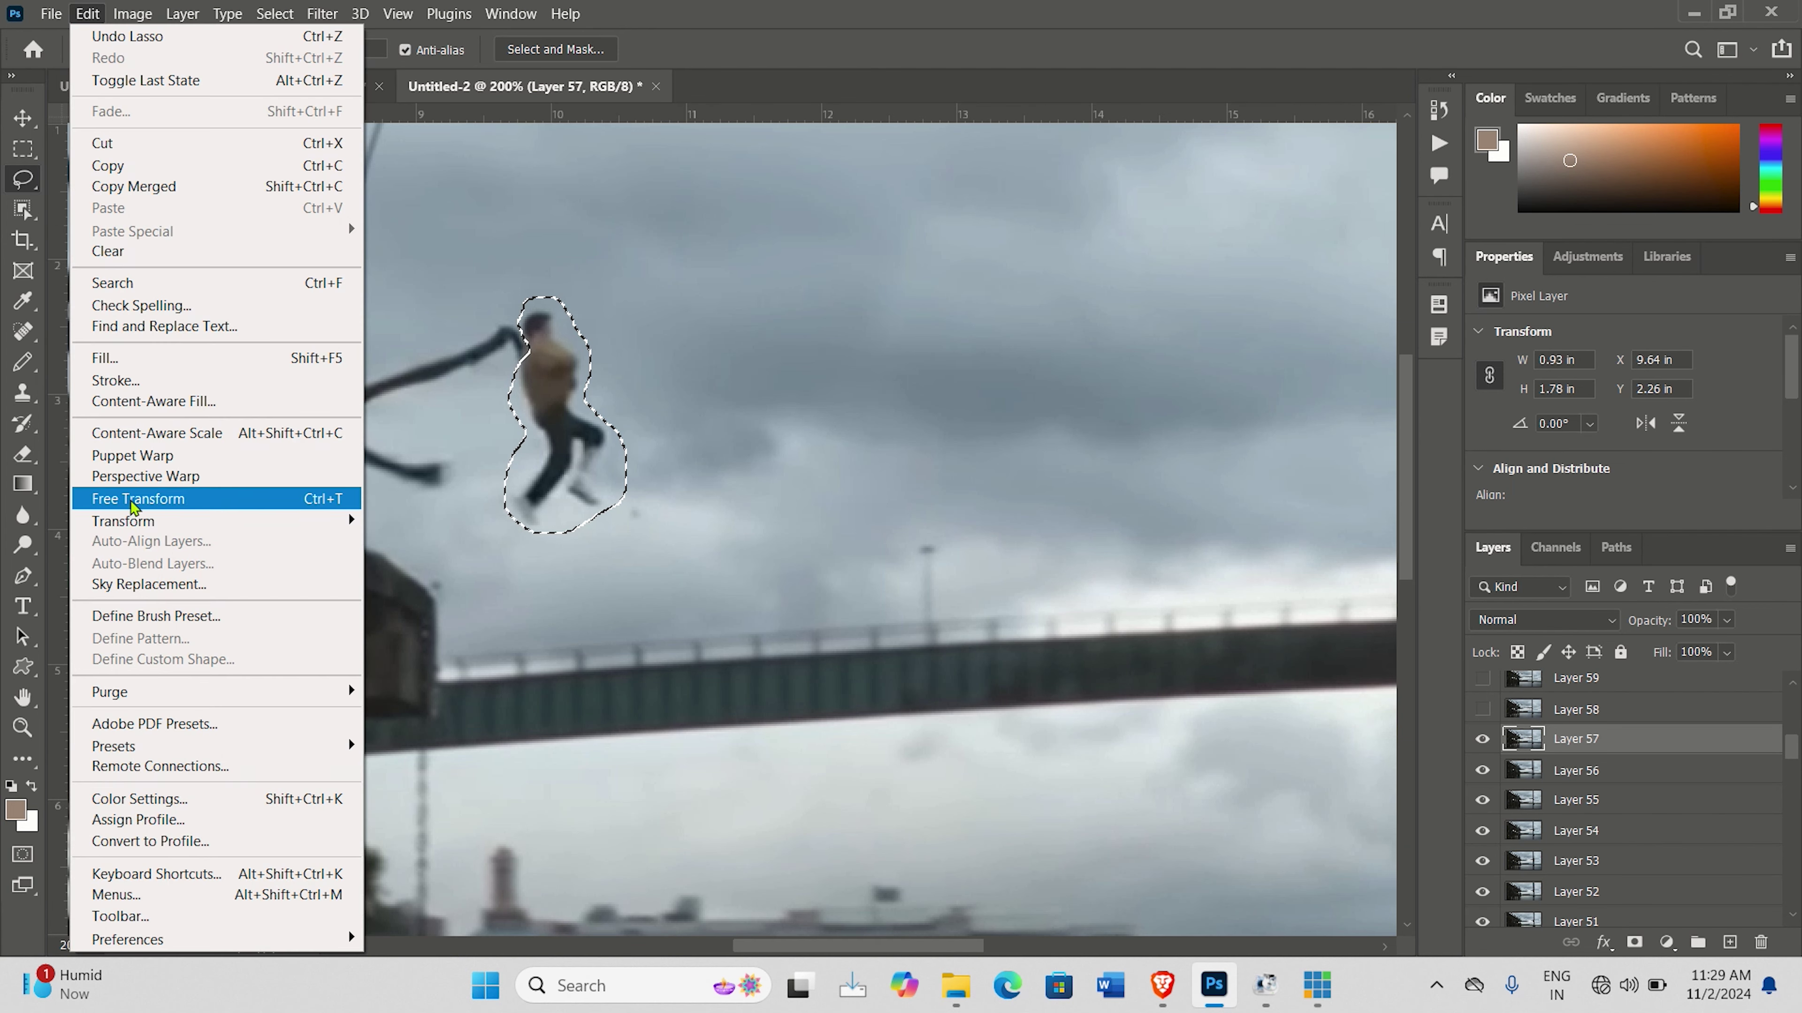
click(144, 402)
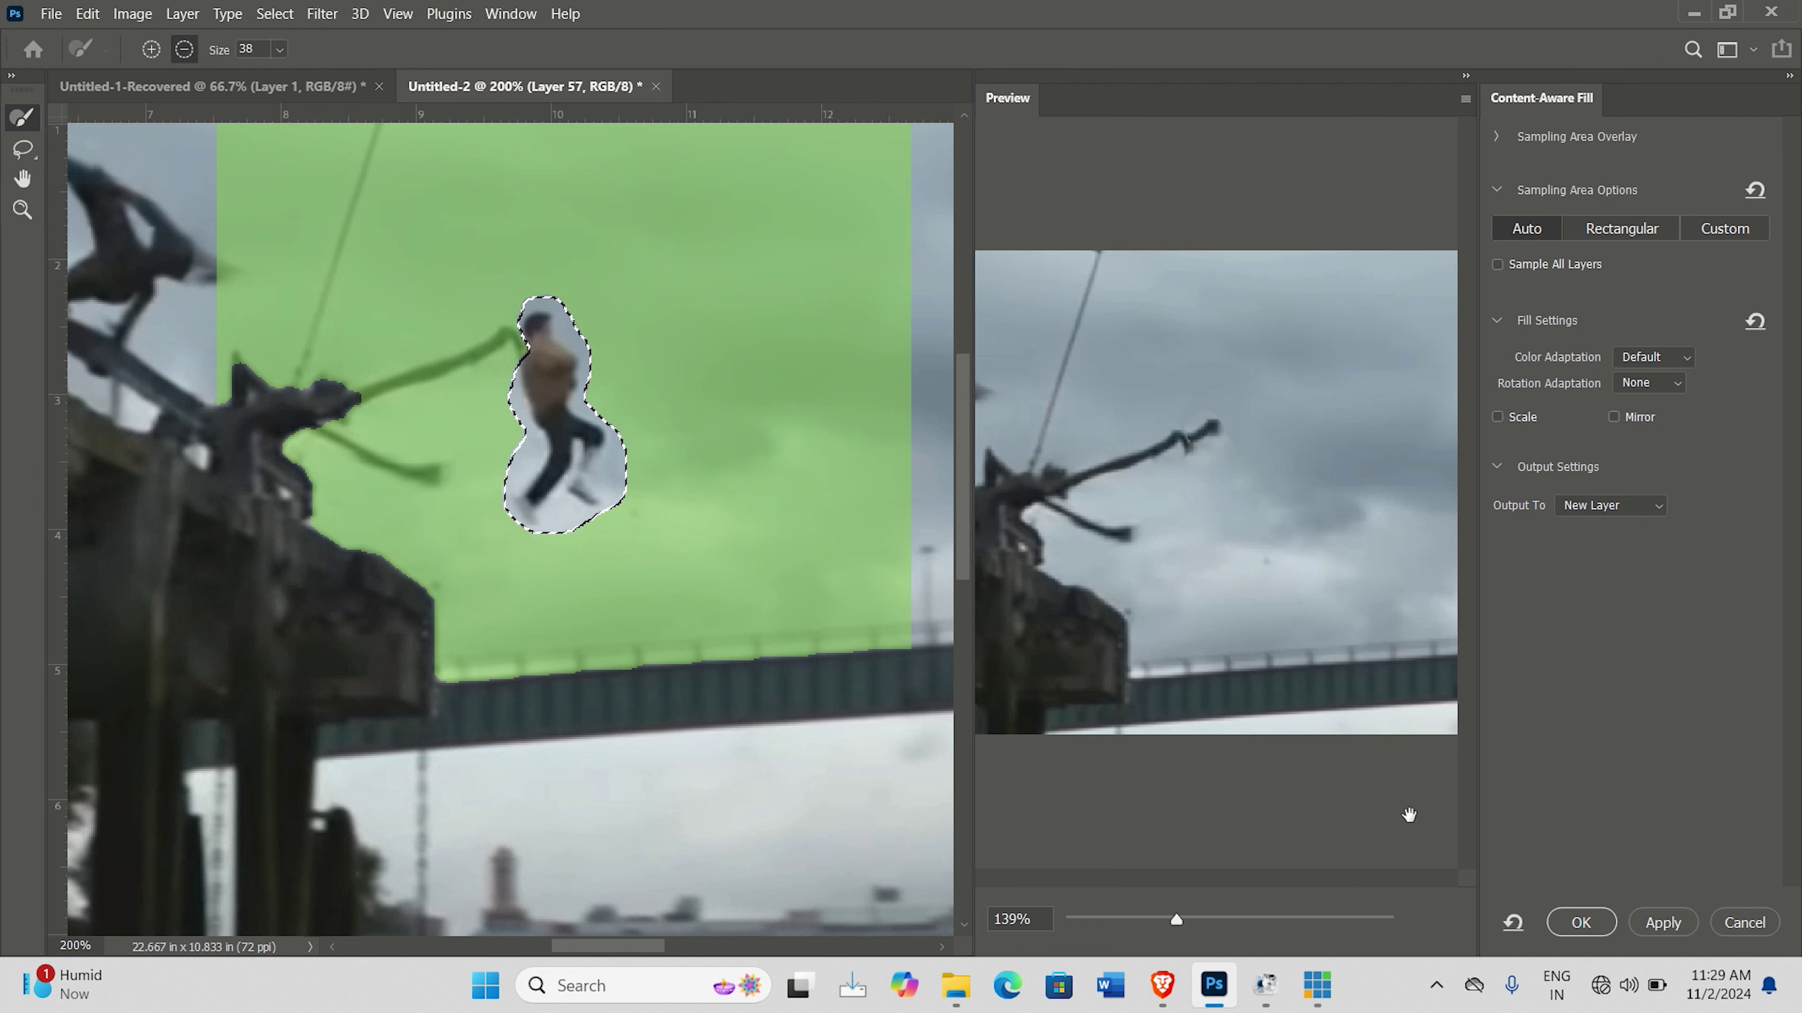
click(1579, 922)
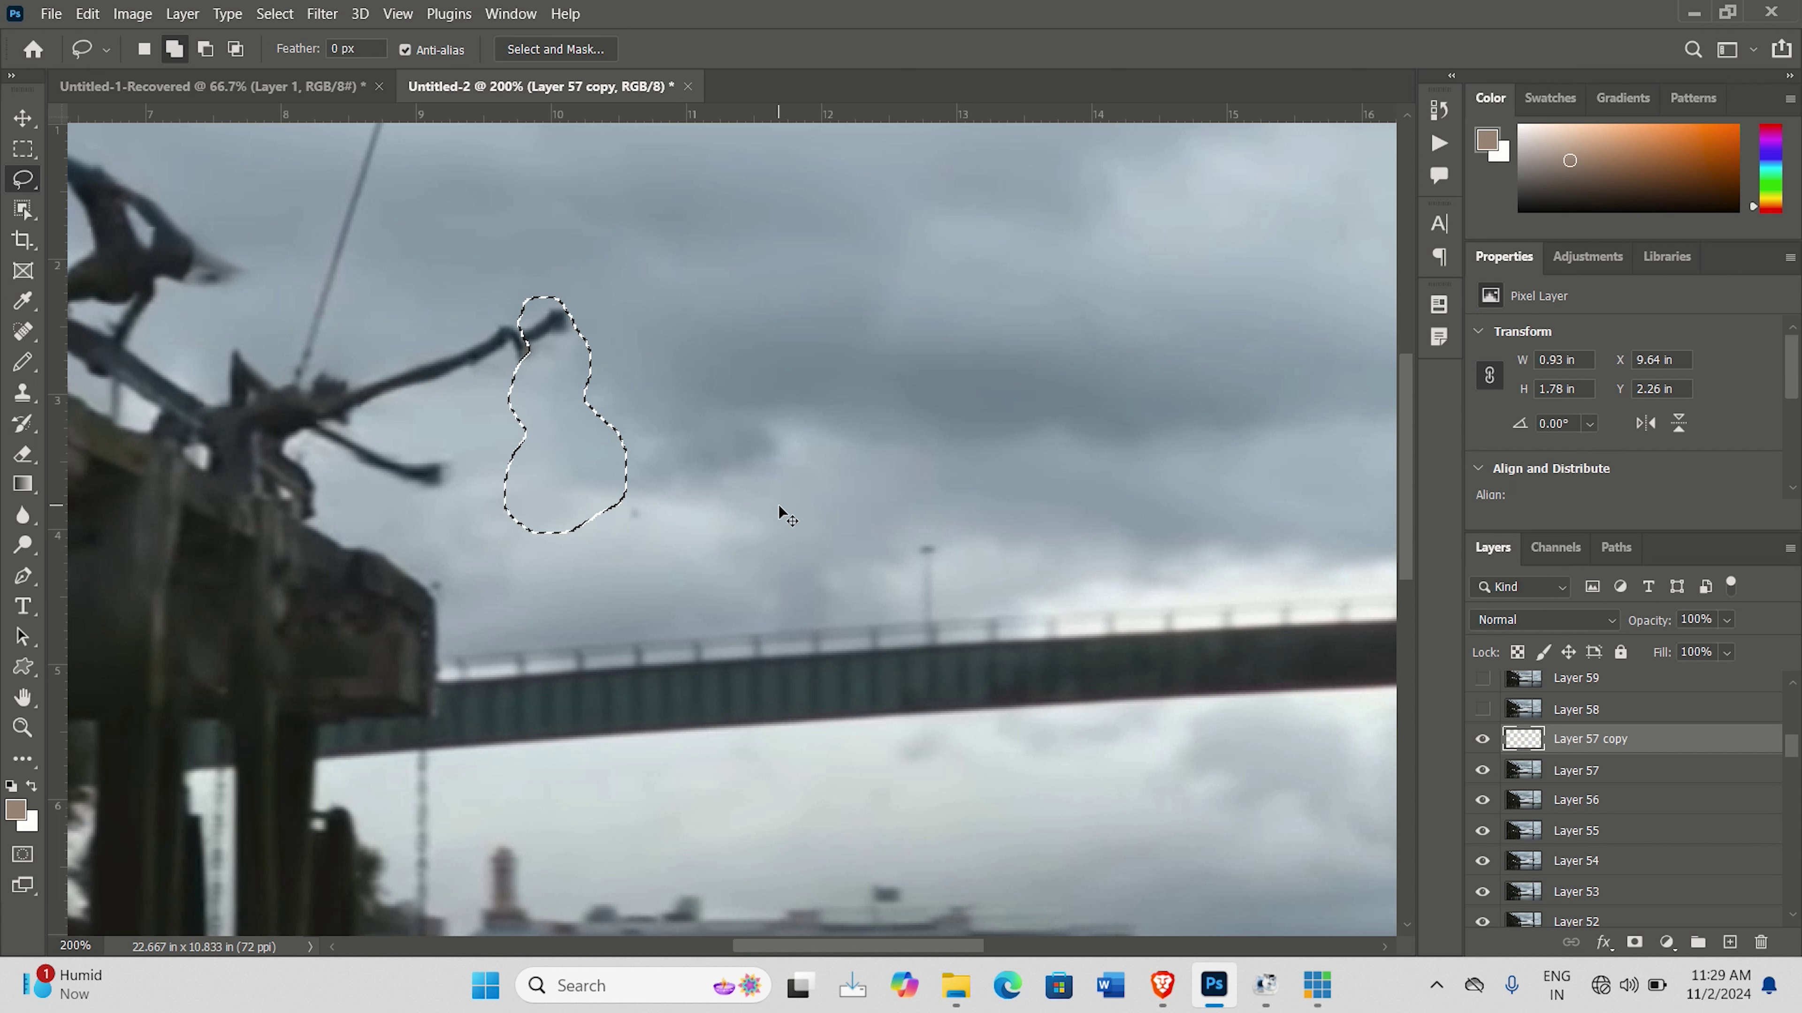
key(ctrl+d)
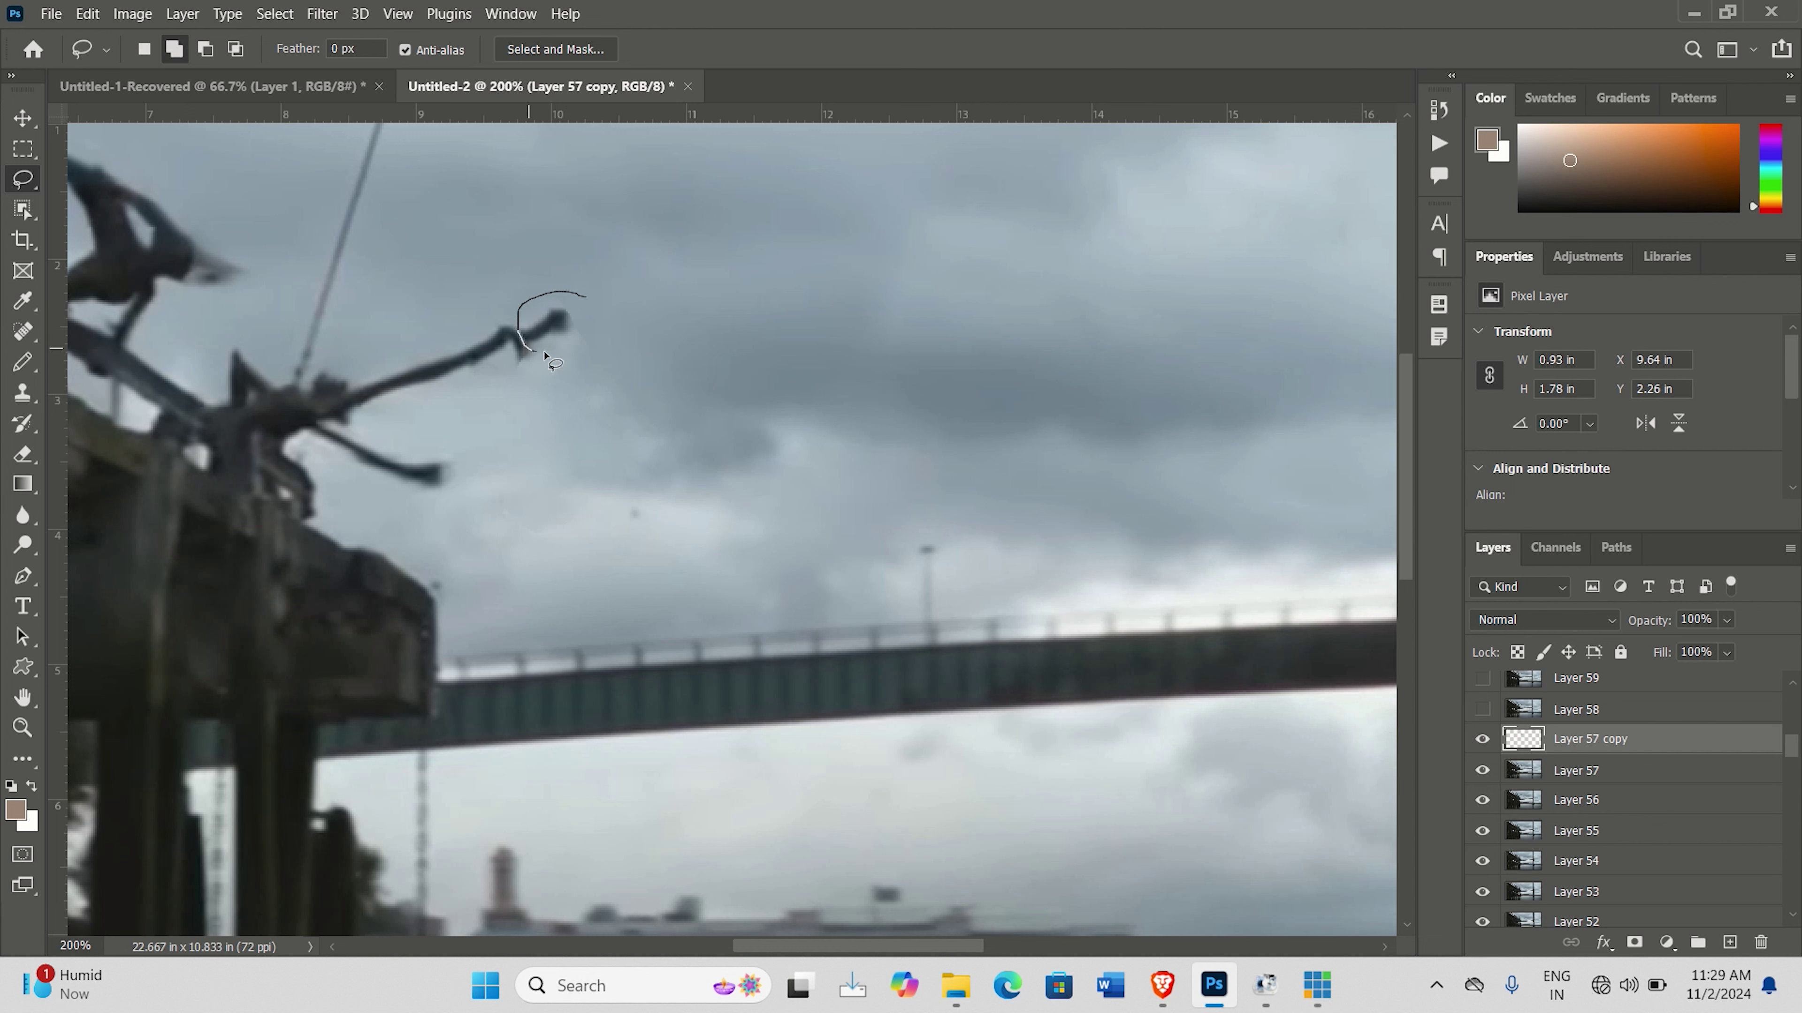
drag(608, 298, 609, 299)
key(ctrl+z)
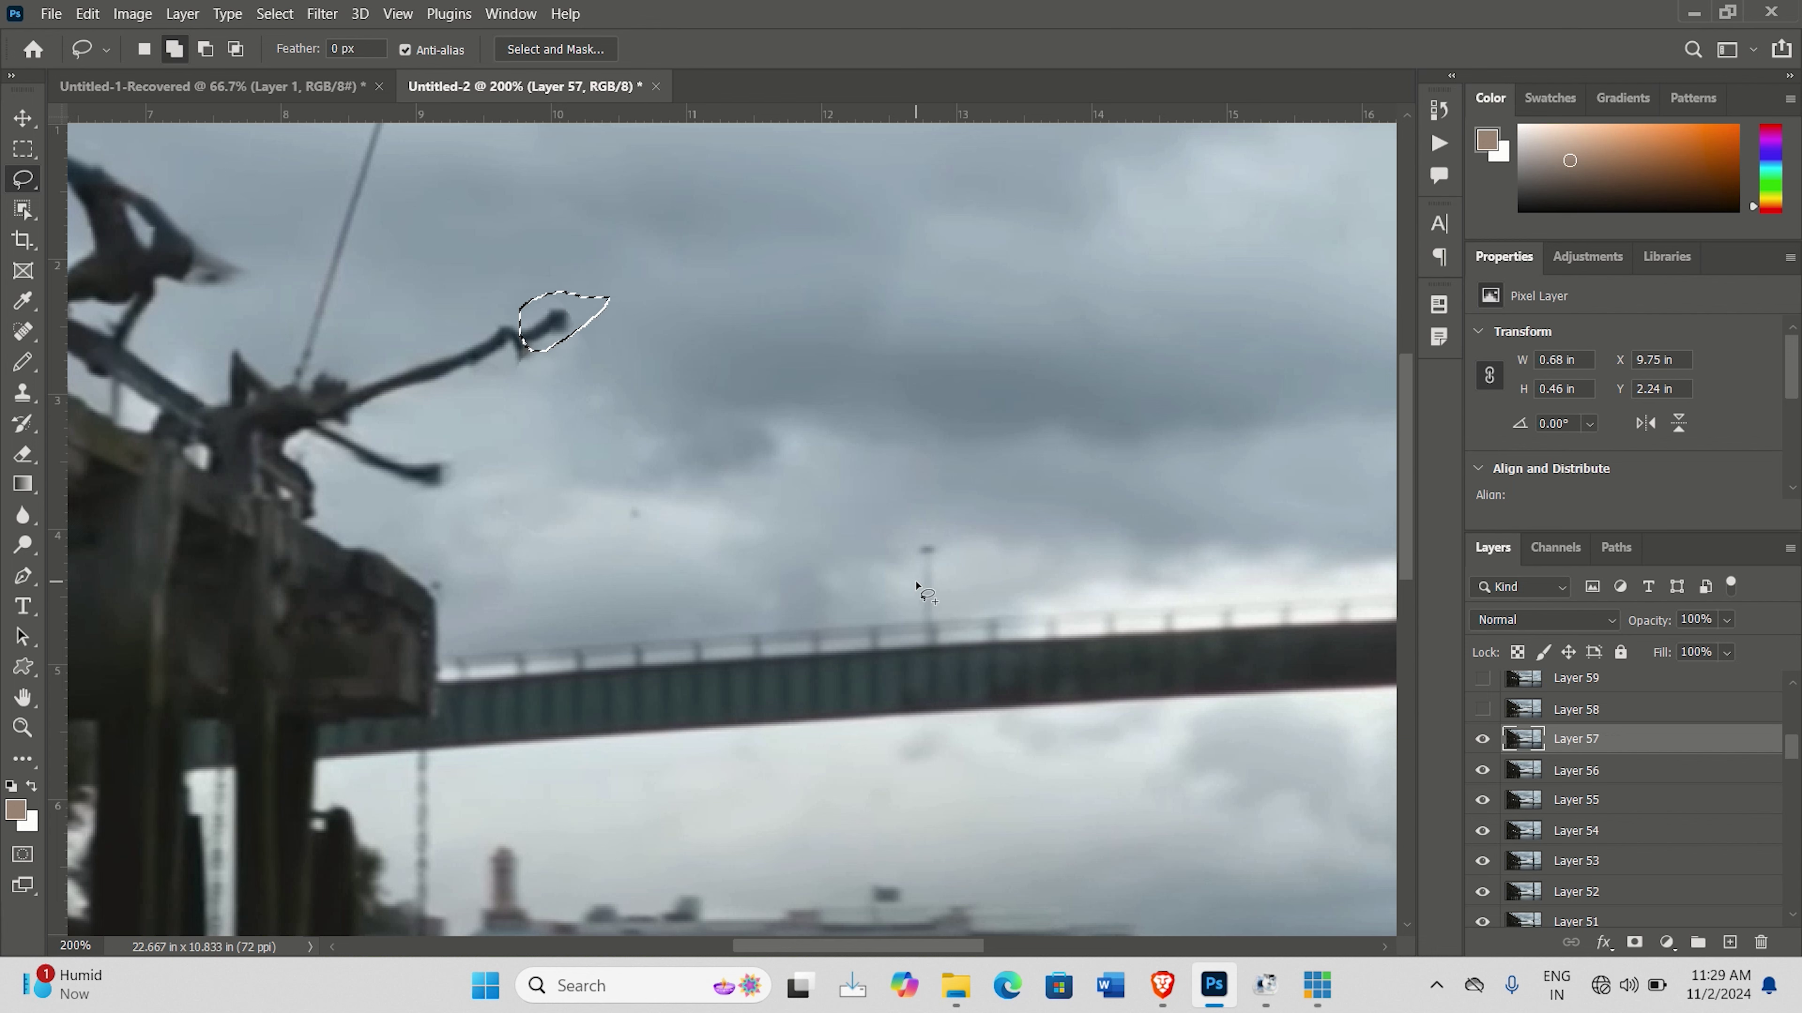
click(86, 13)
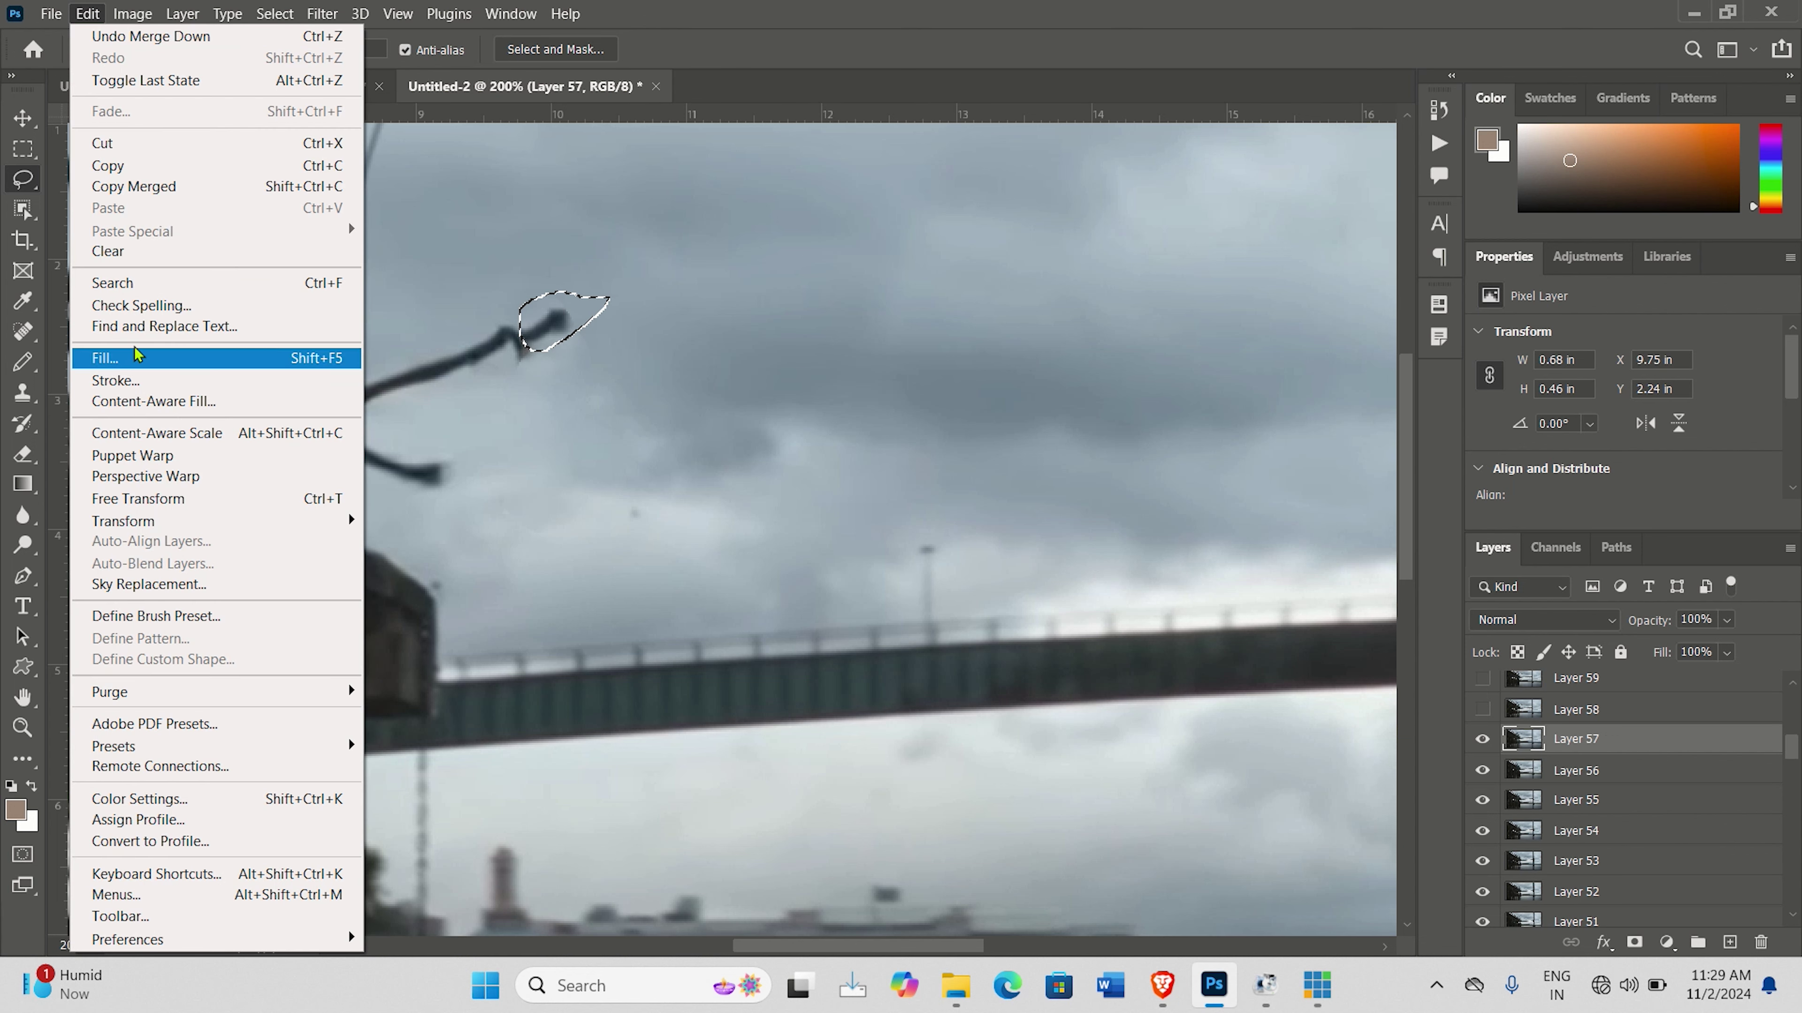
click(156, 401)
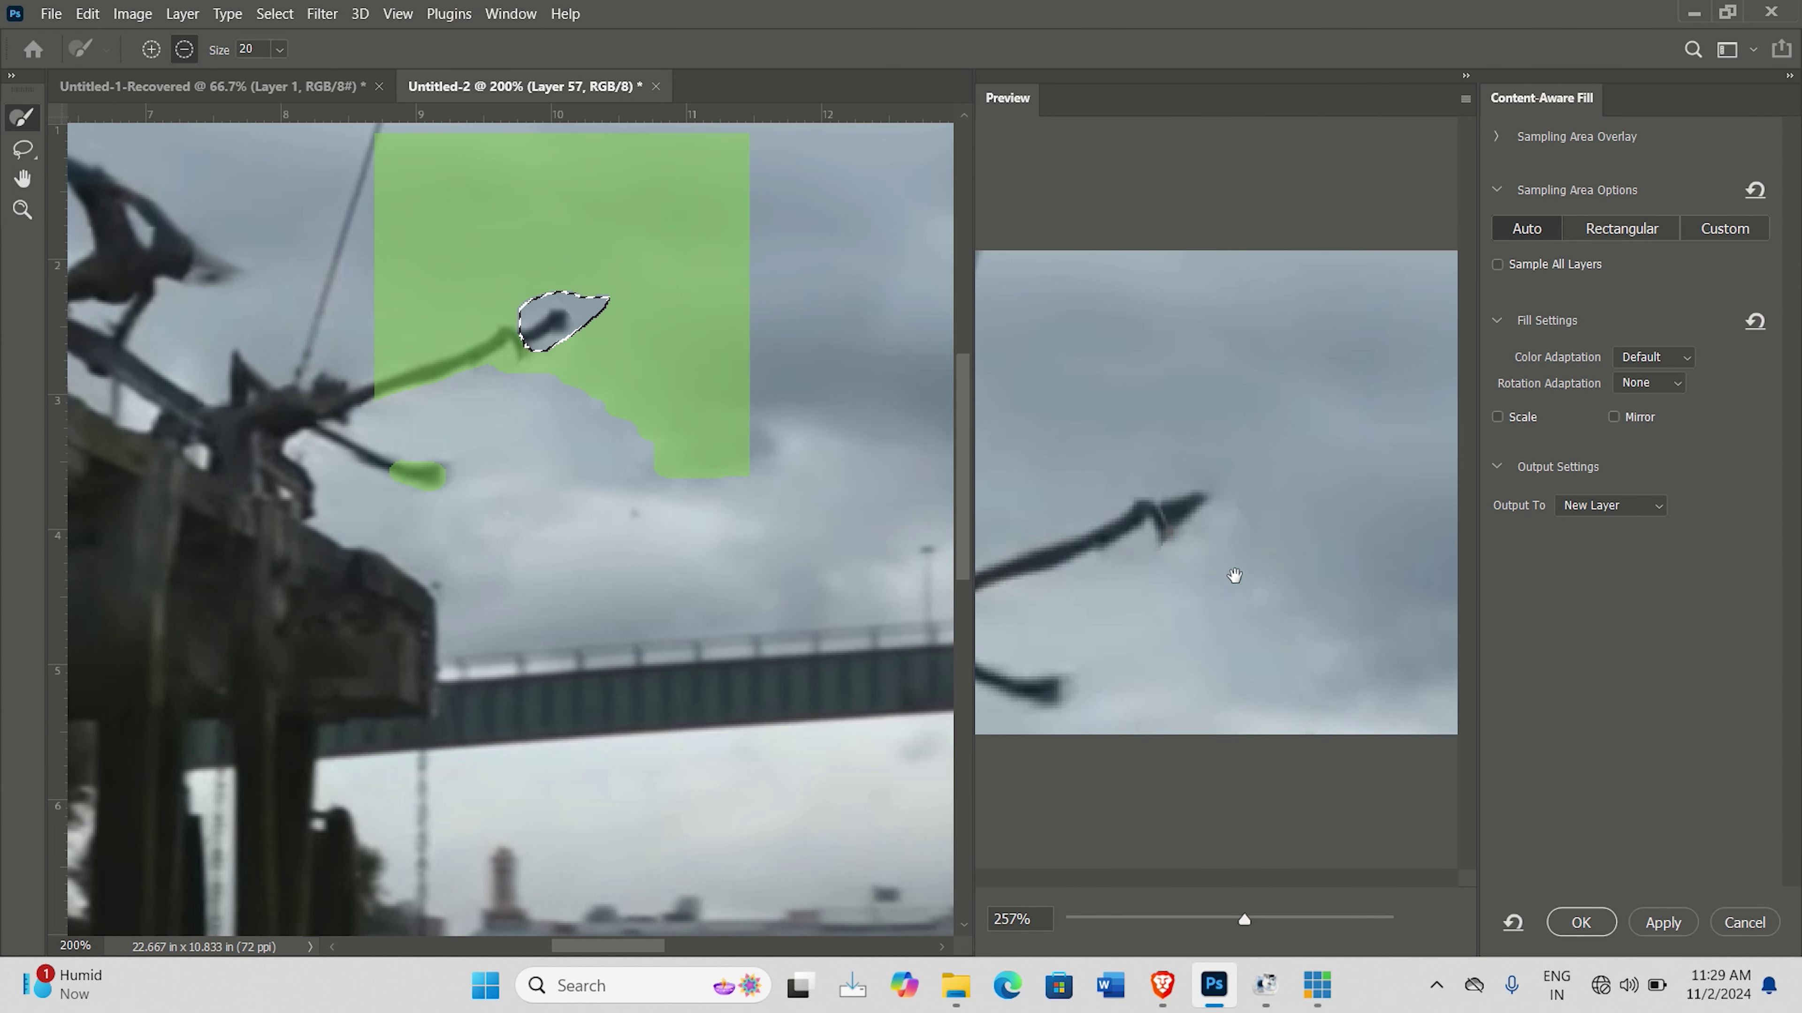
click(1743, 922)
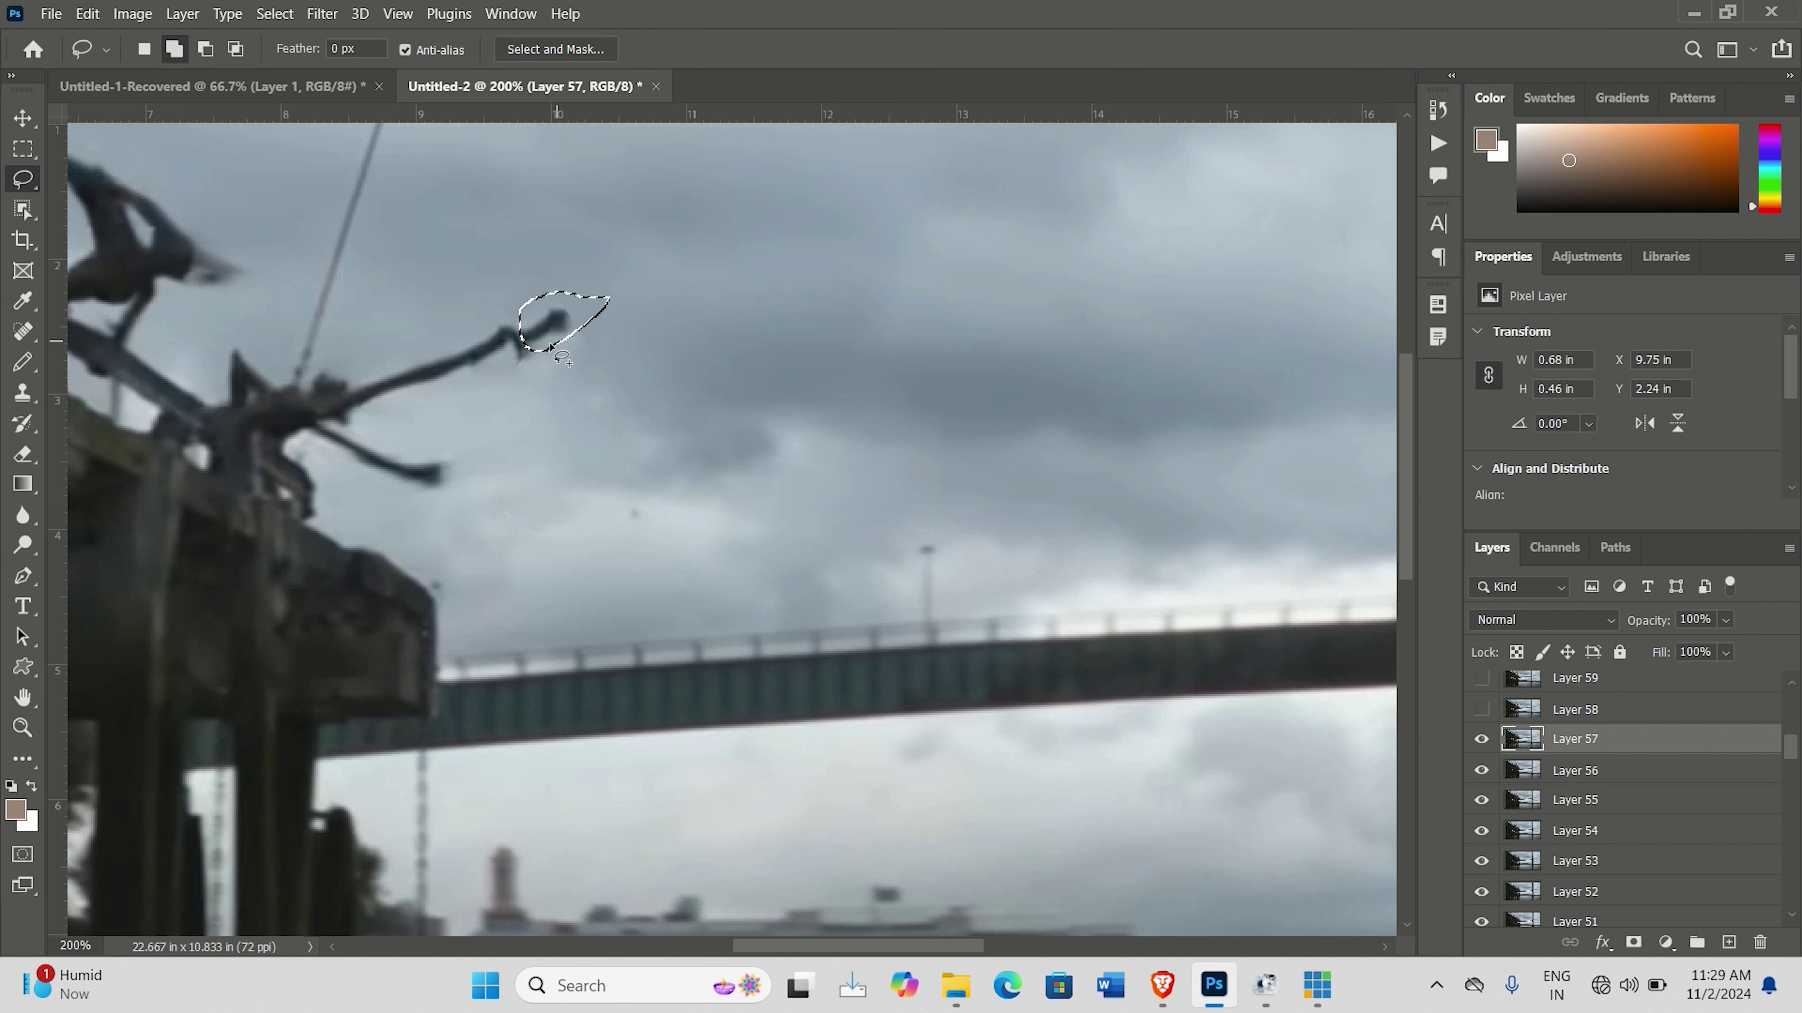
key(ctrl+d)
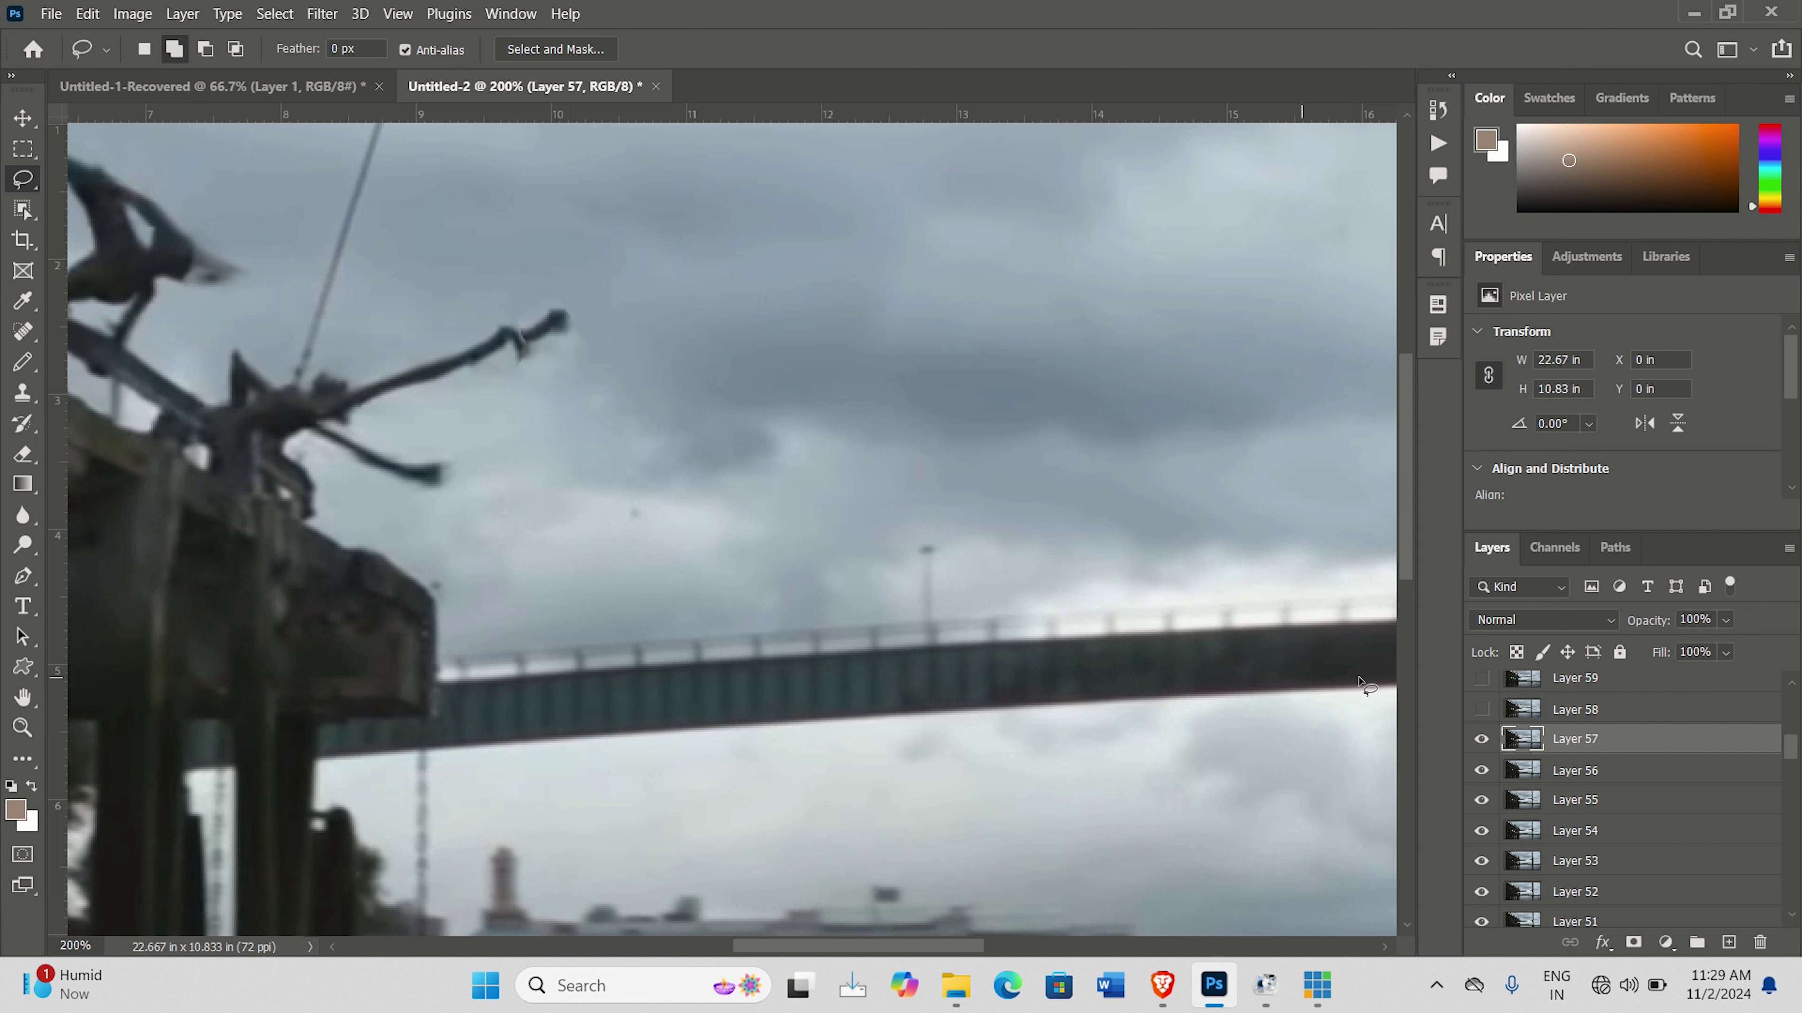
Show and select Layer 58, lasso the jumping person and Content-Aware Fill it with sky.
click(1483, 716)
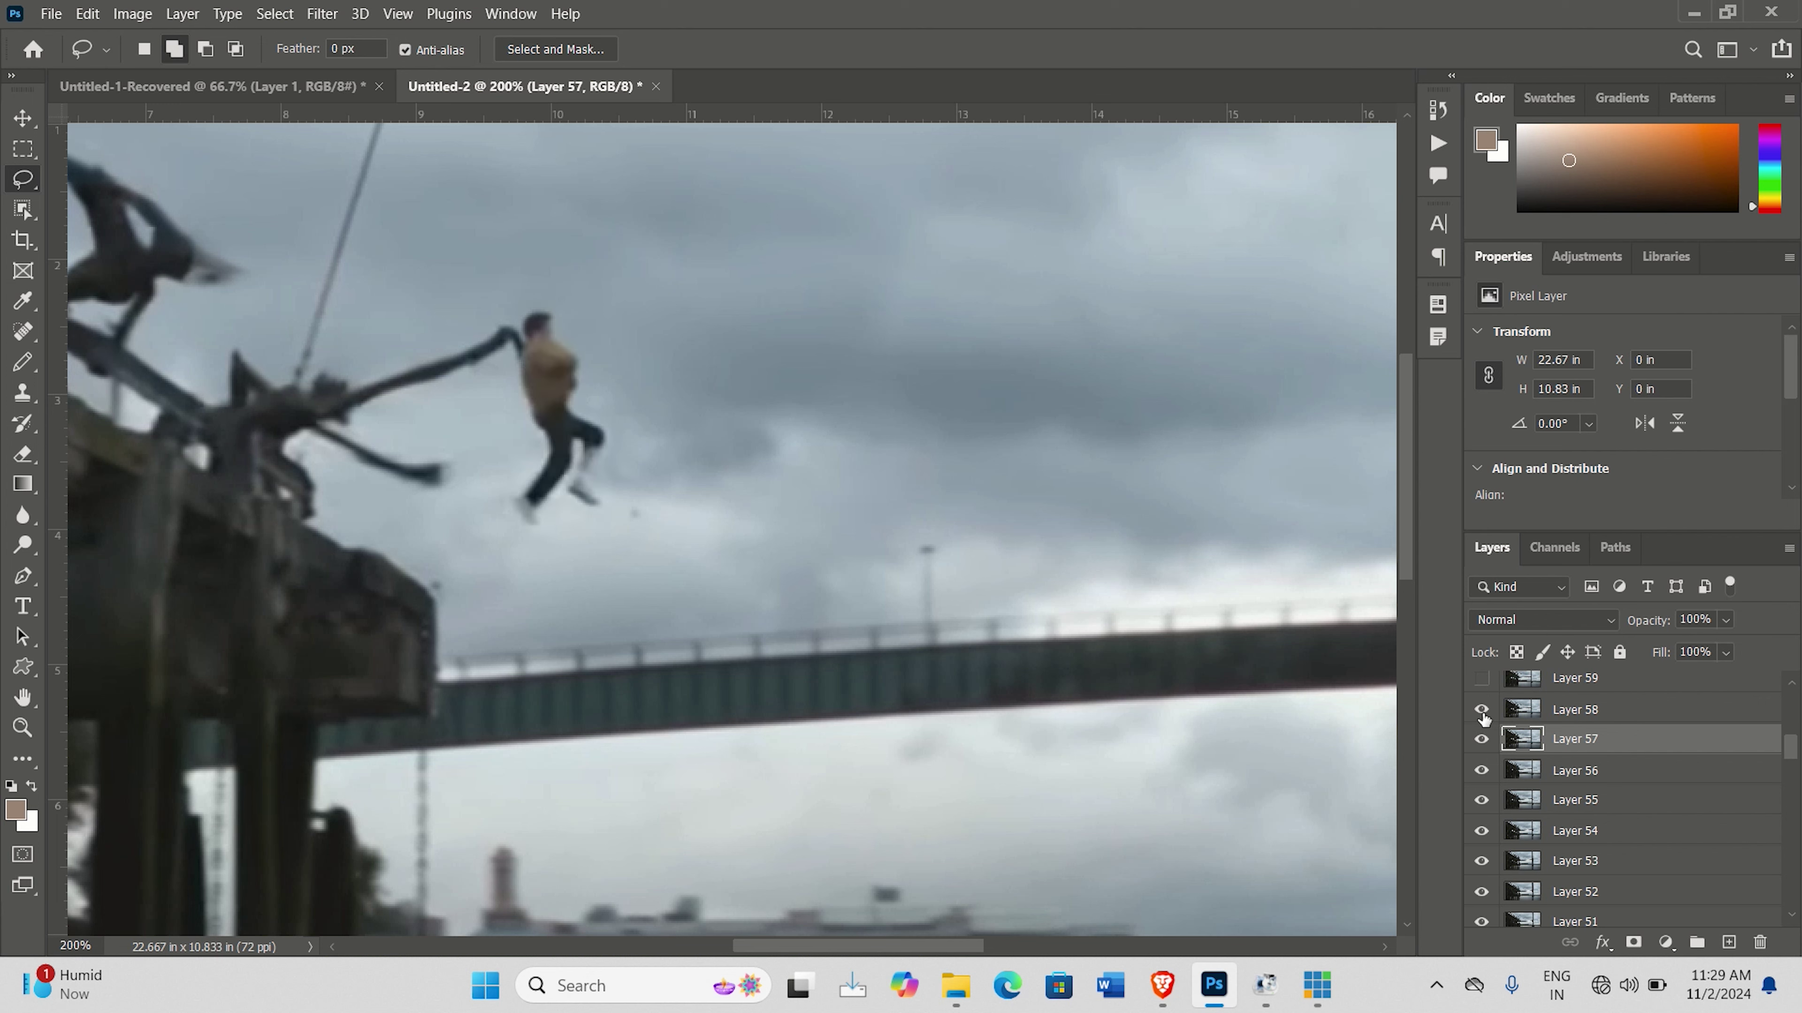
click(1587, 717)
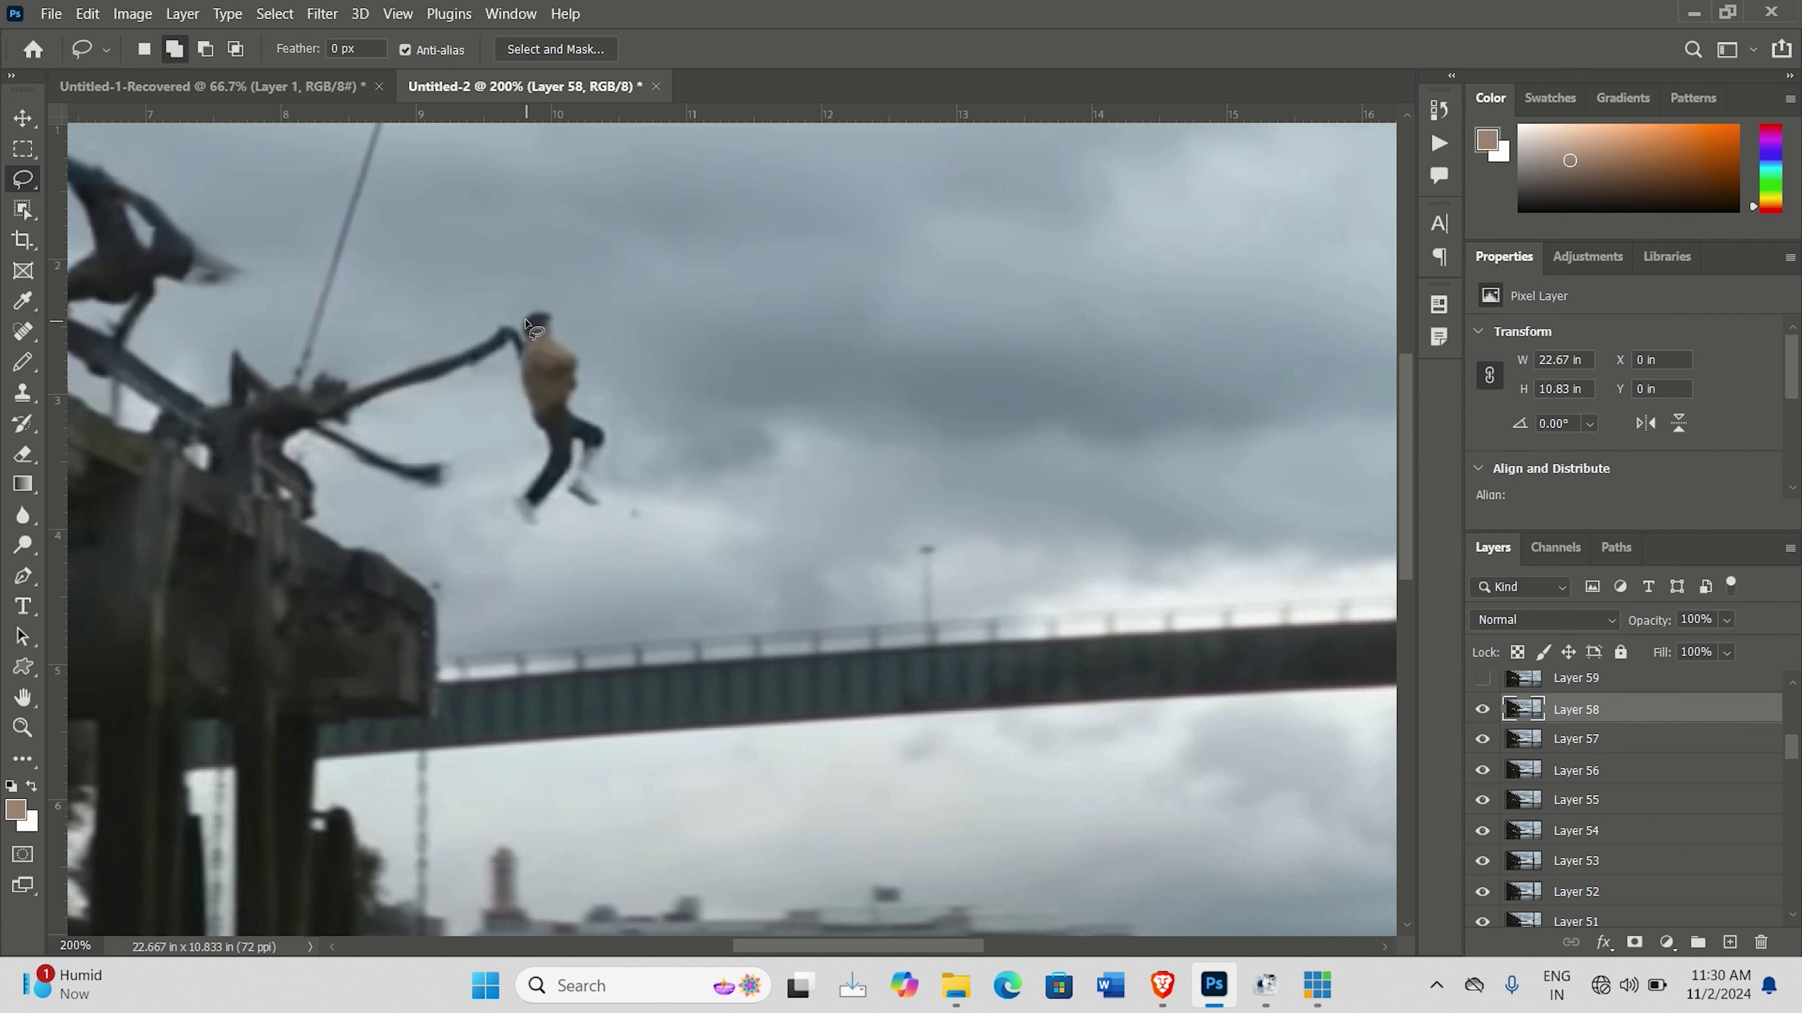
mouse_move(517, 321)
mouse_down()
mouse_move(560, 303)
mouse_move(582, 358)
mouse_move(541, 527)
mouse_move(518, 526)
mouse_move(523, 355)
mouse_up()
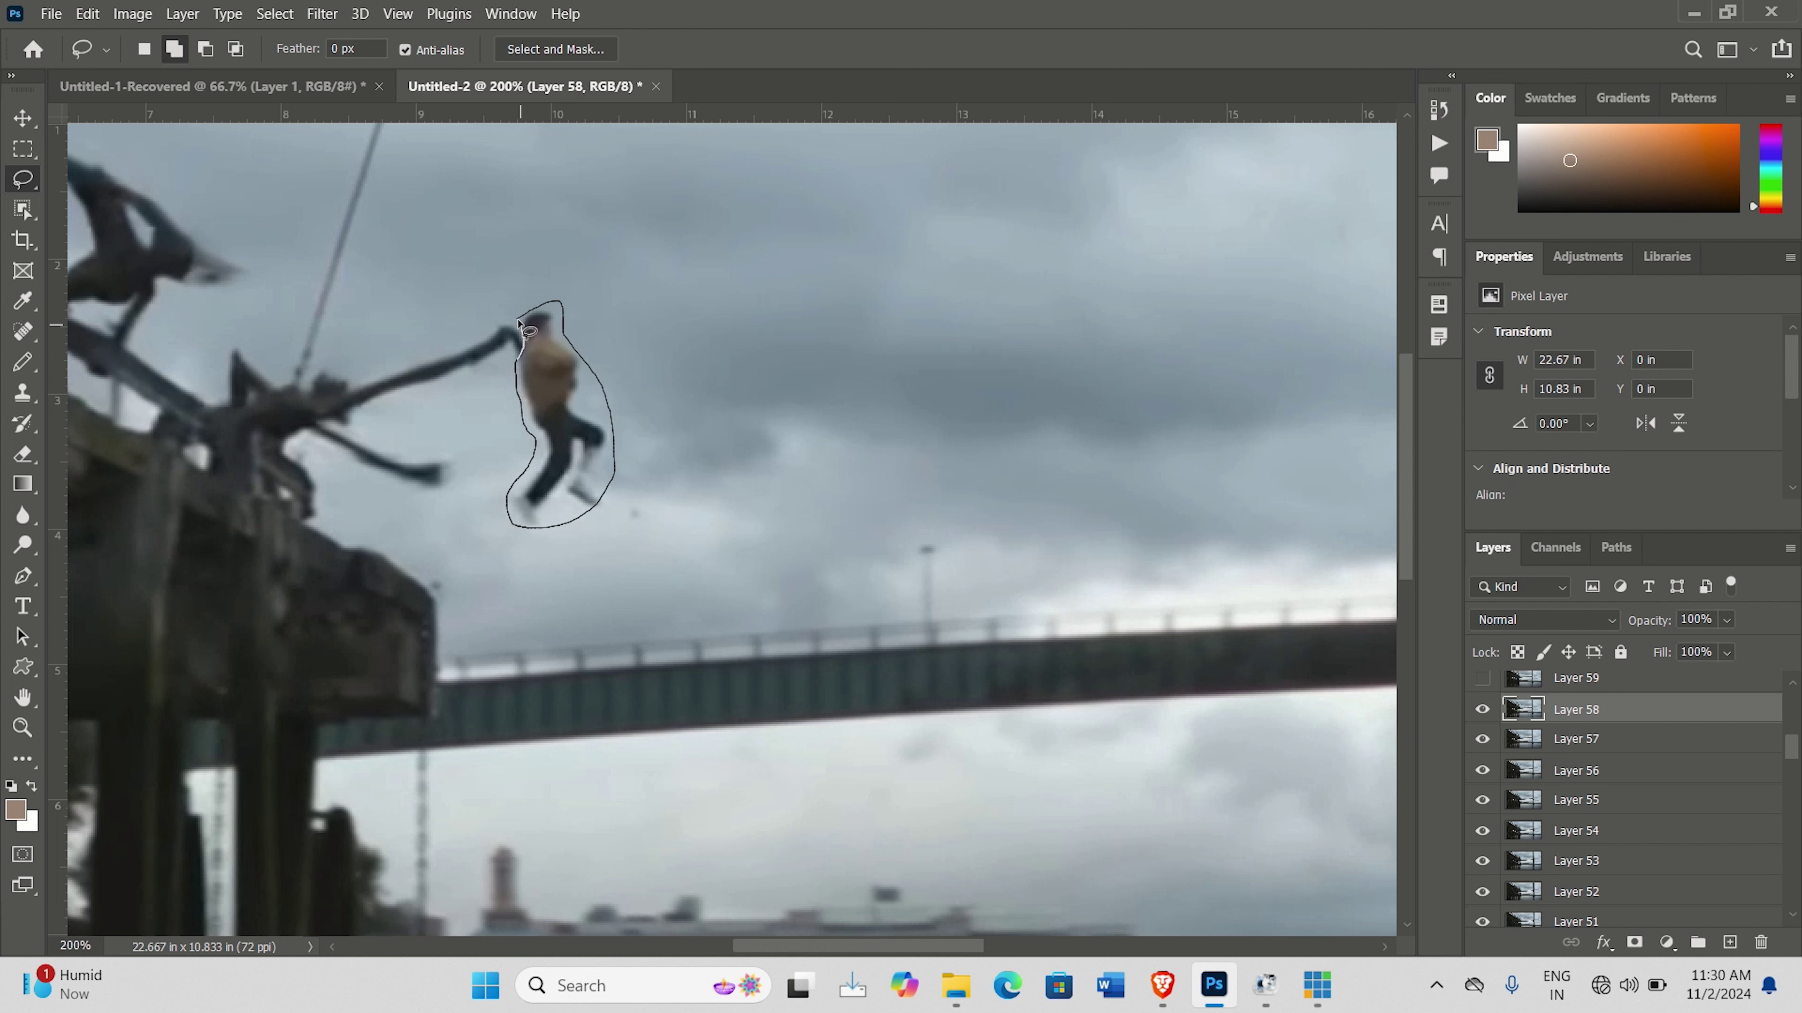
drag(517, 318, 517, 318)
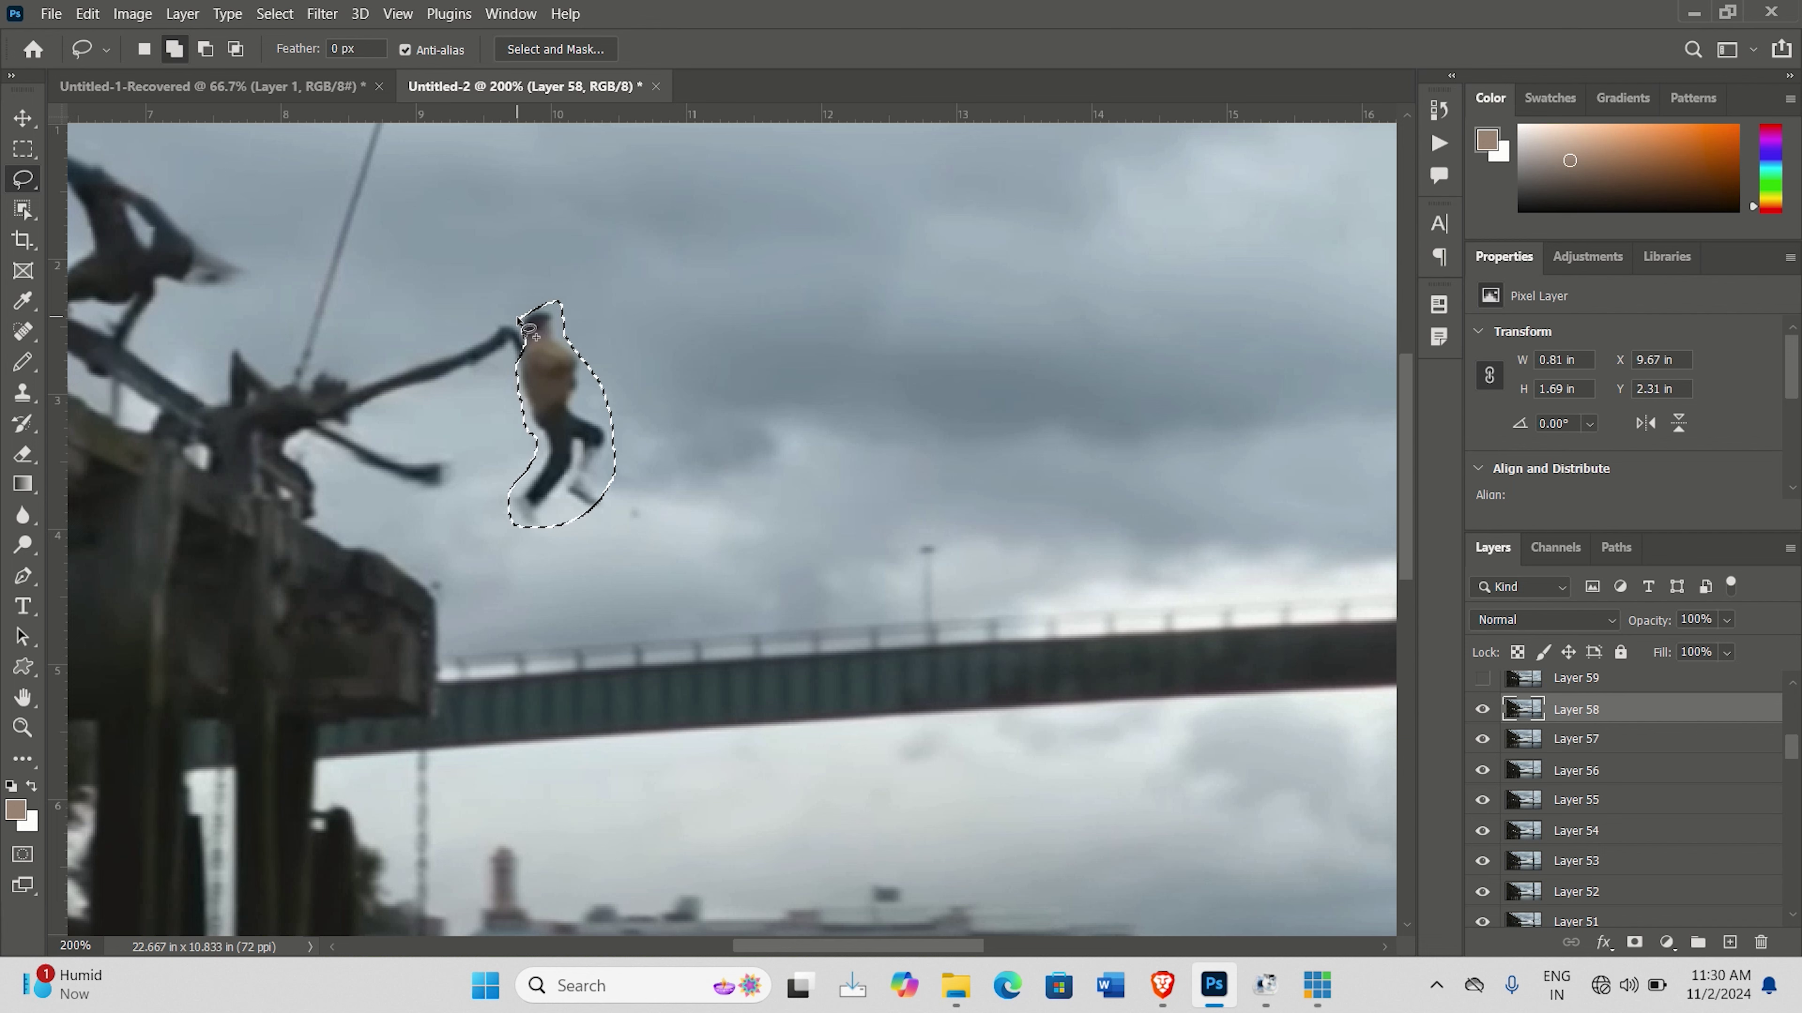
click(87, 14)
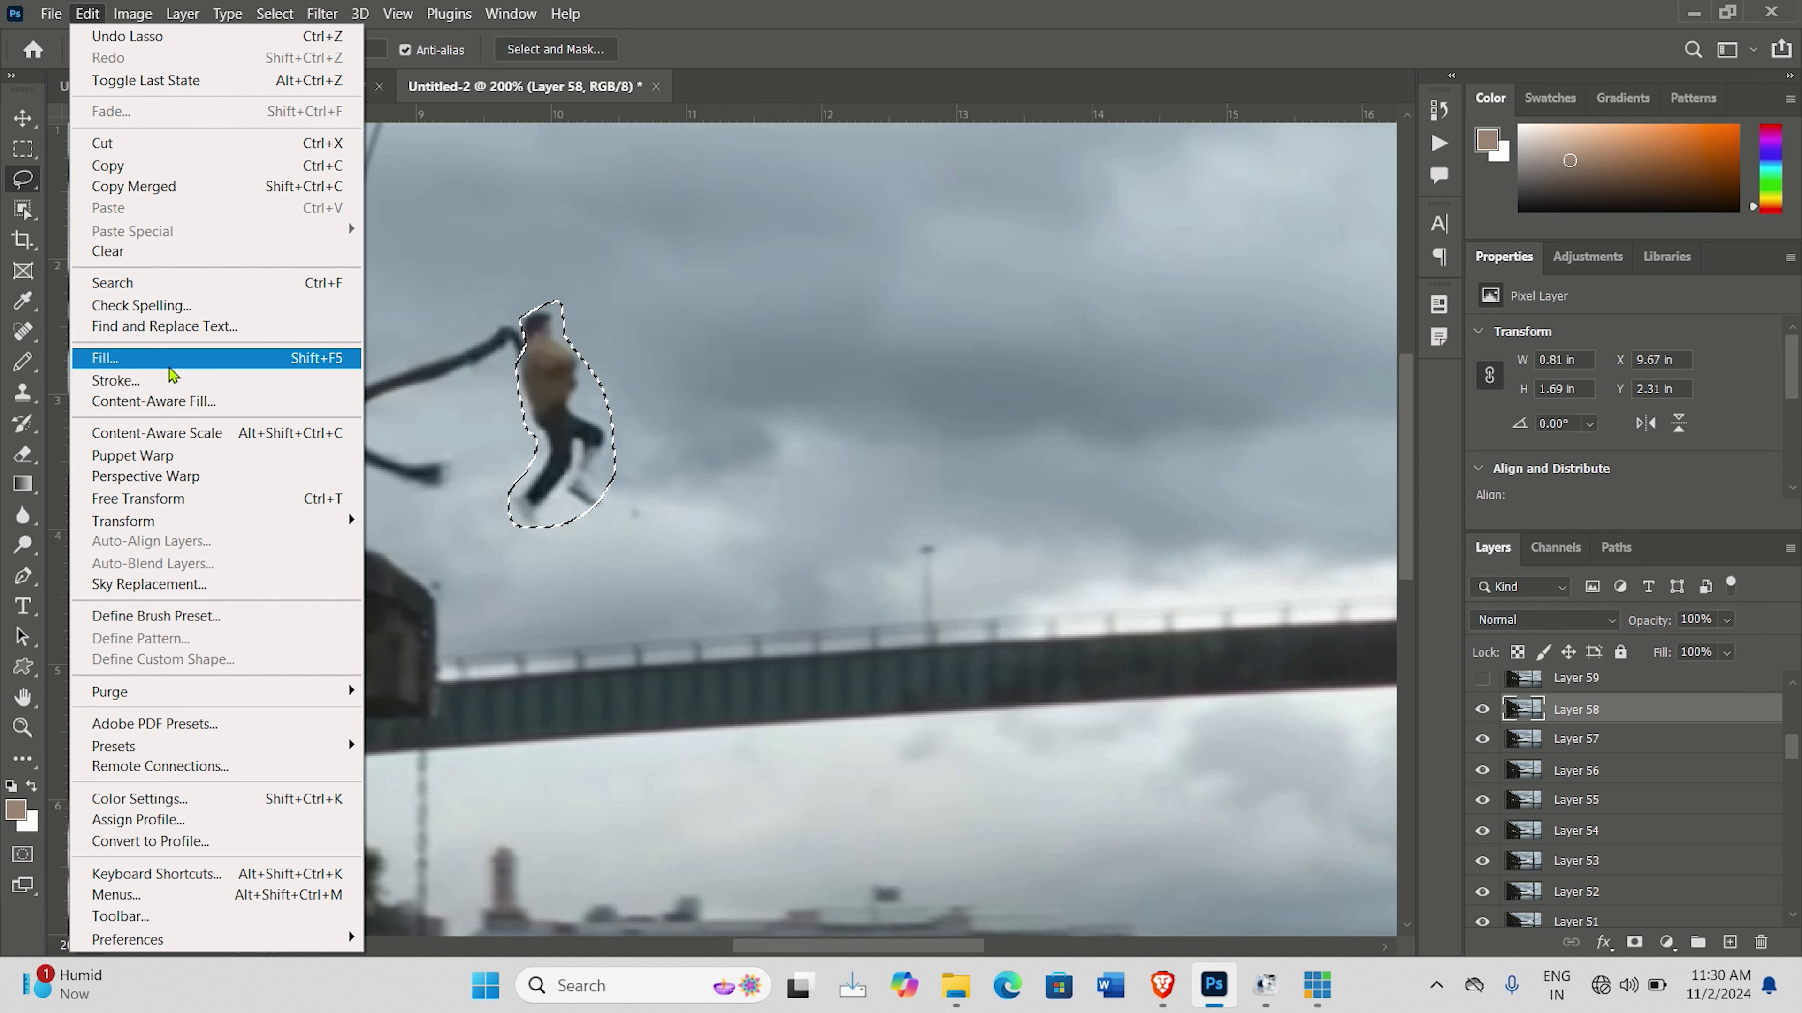
click(174, 405)
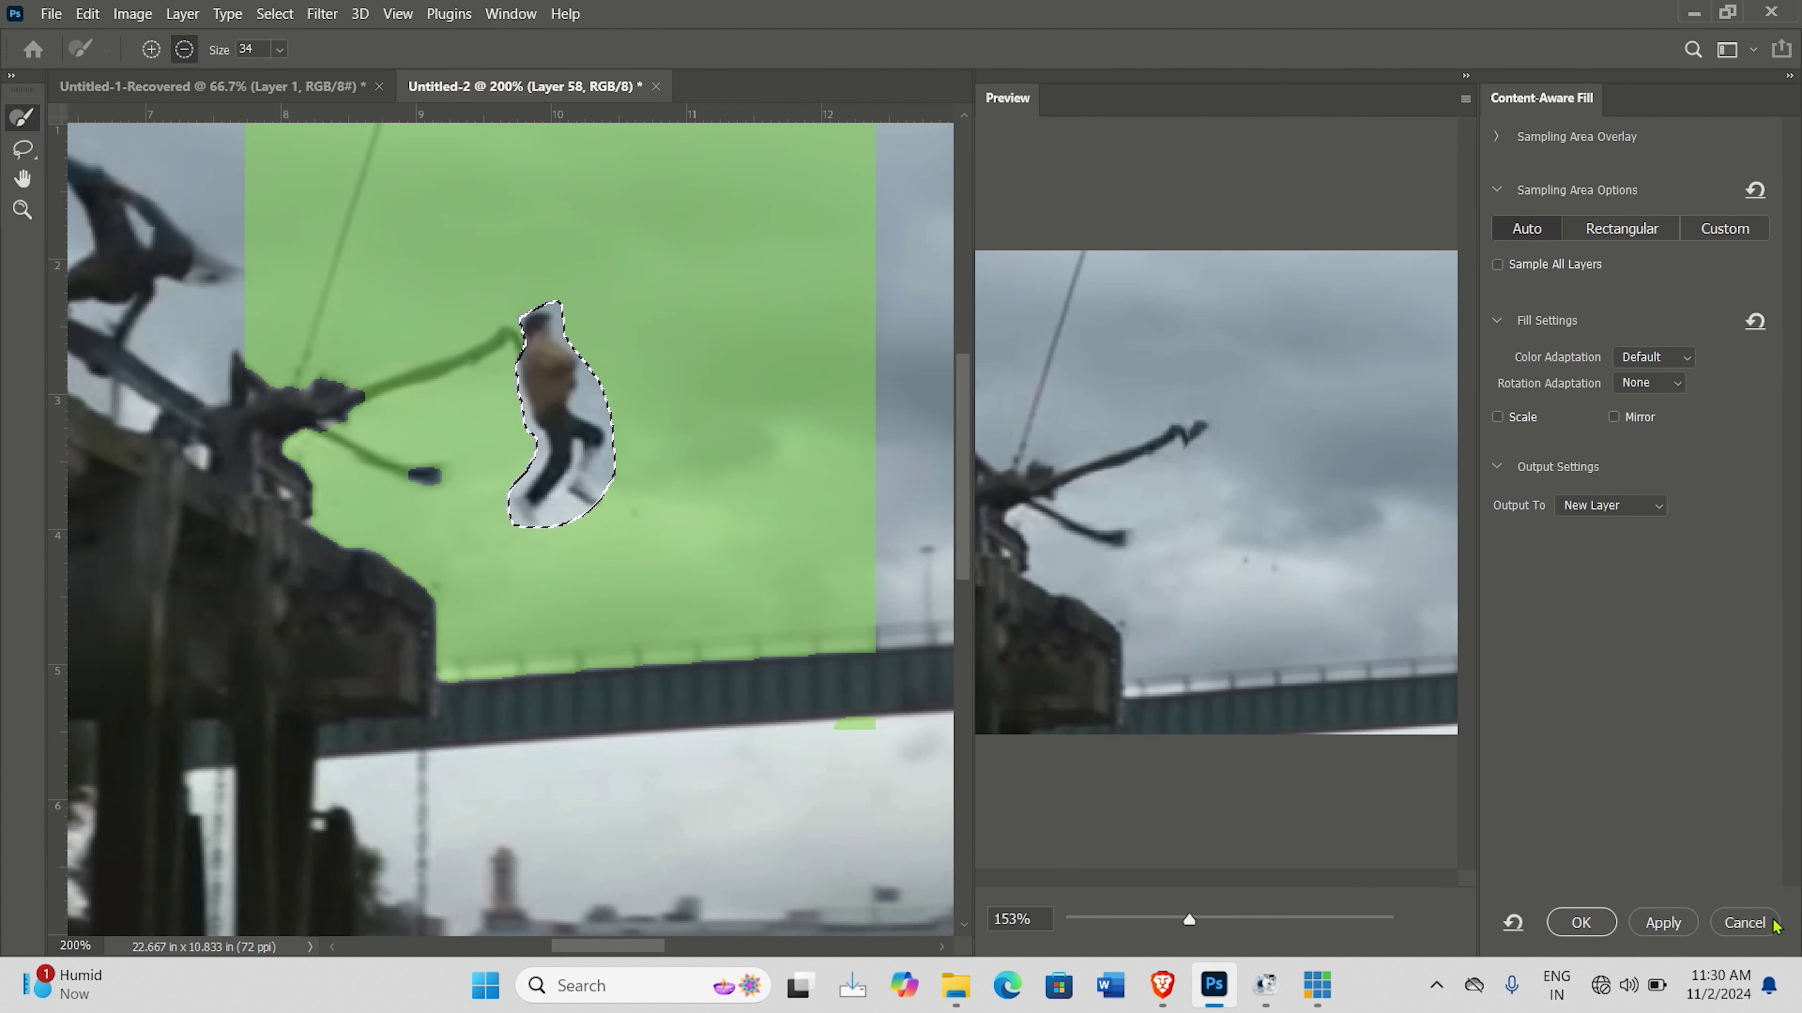
click(1584, 922)
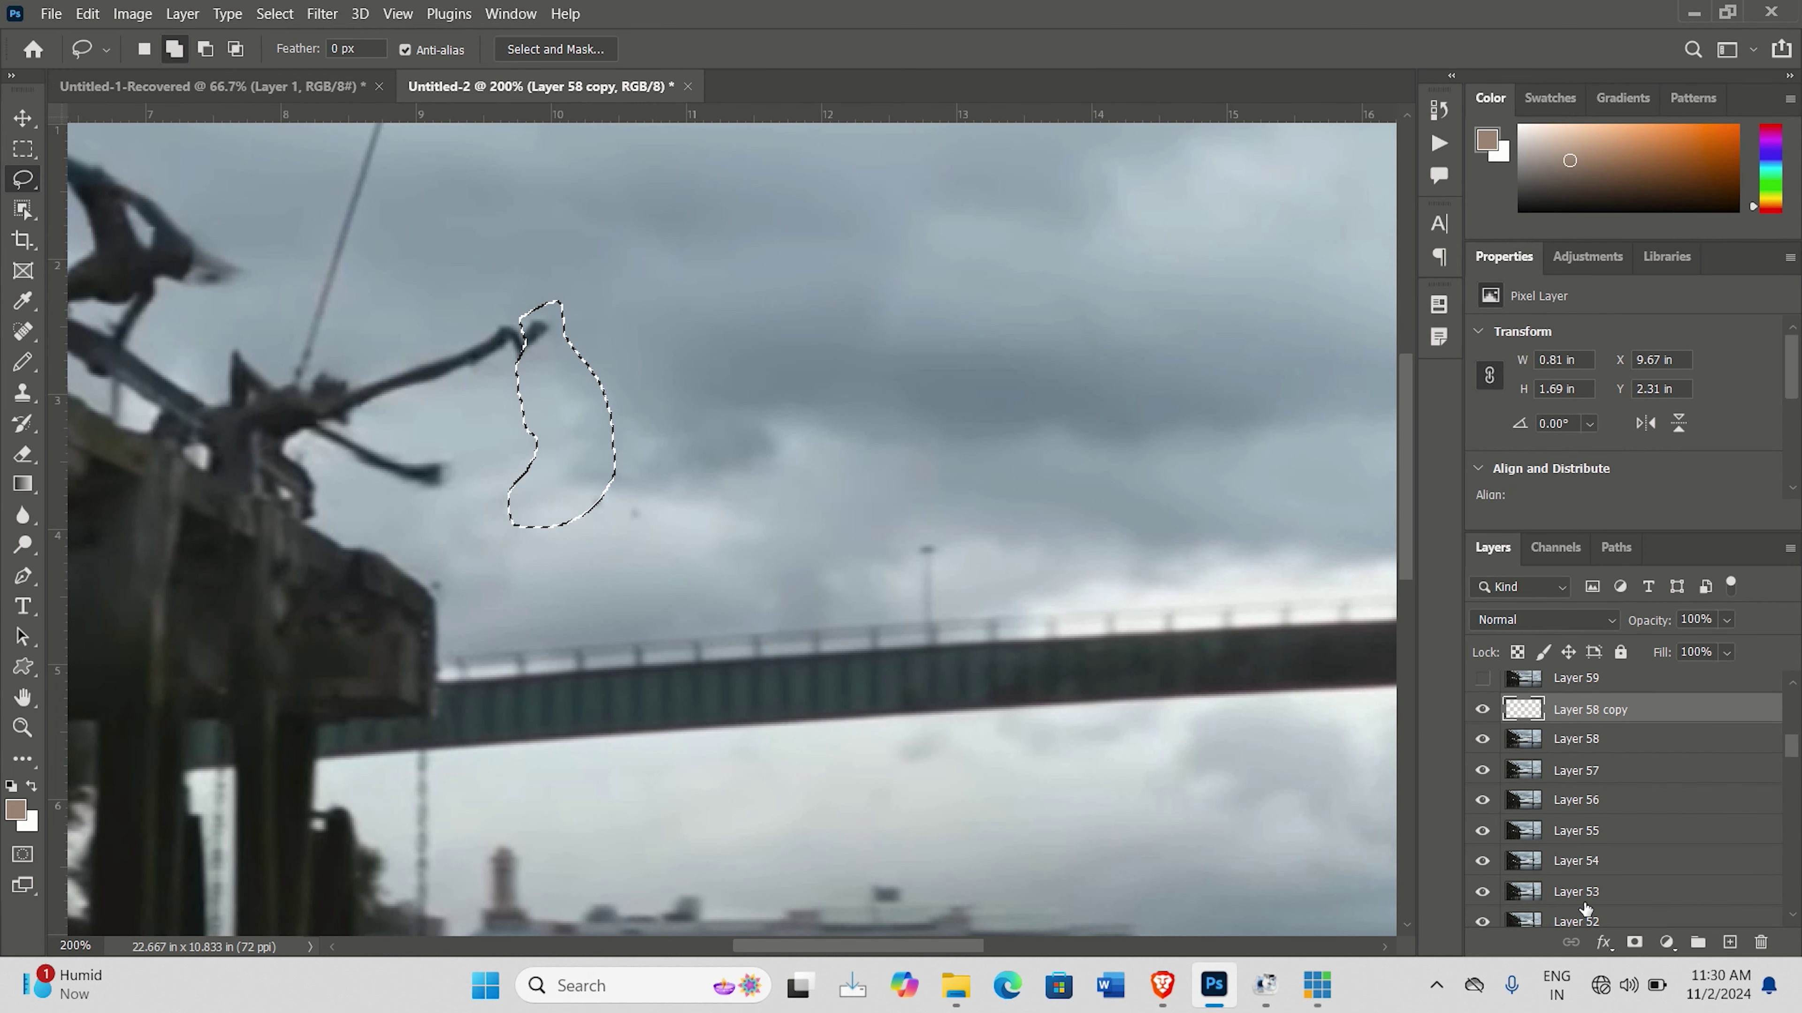
Merge the fill into Layer 58 and turn on Layer 59, briefly checking Untitled-1-Recovered.
key(ctrl+z)
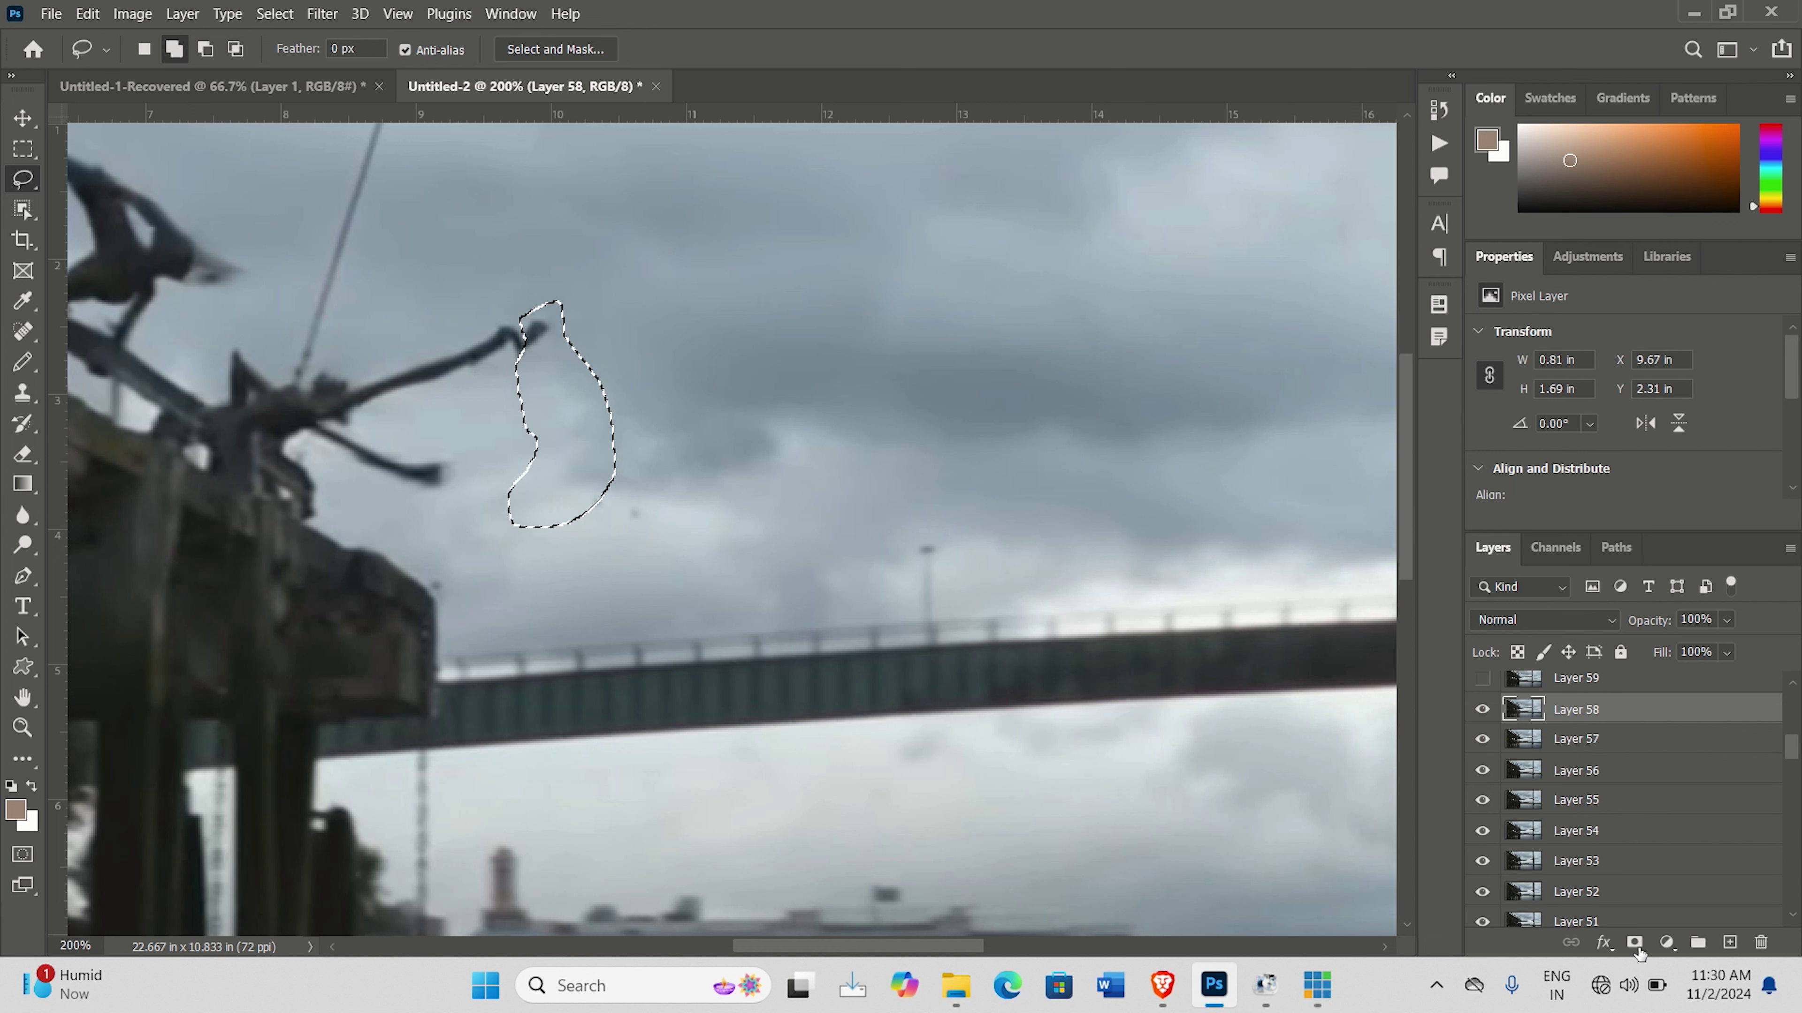
click(1483, 679)
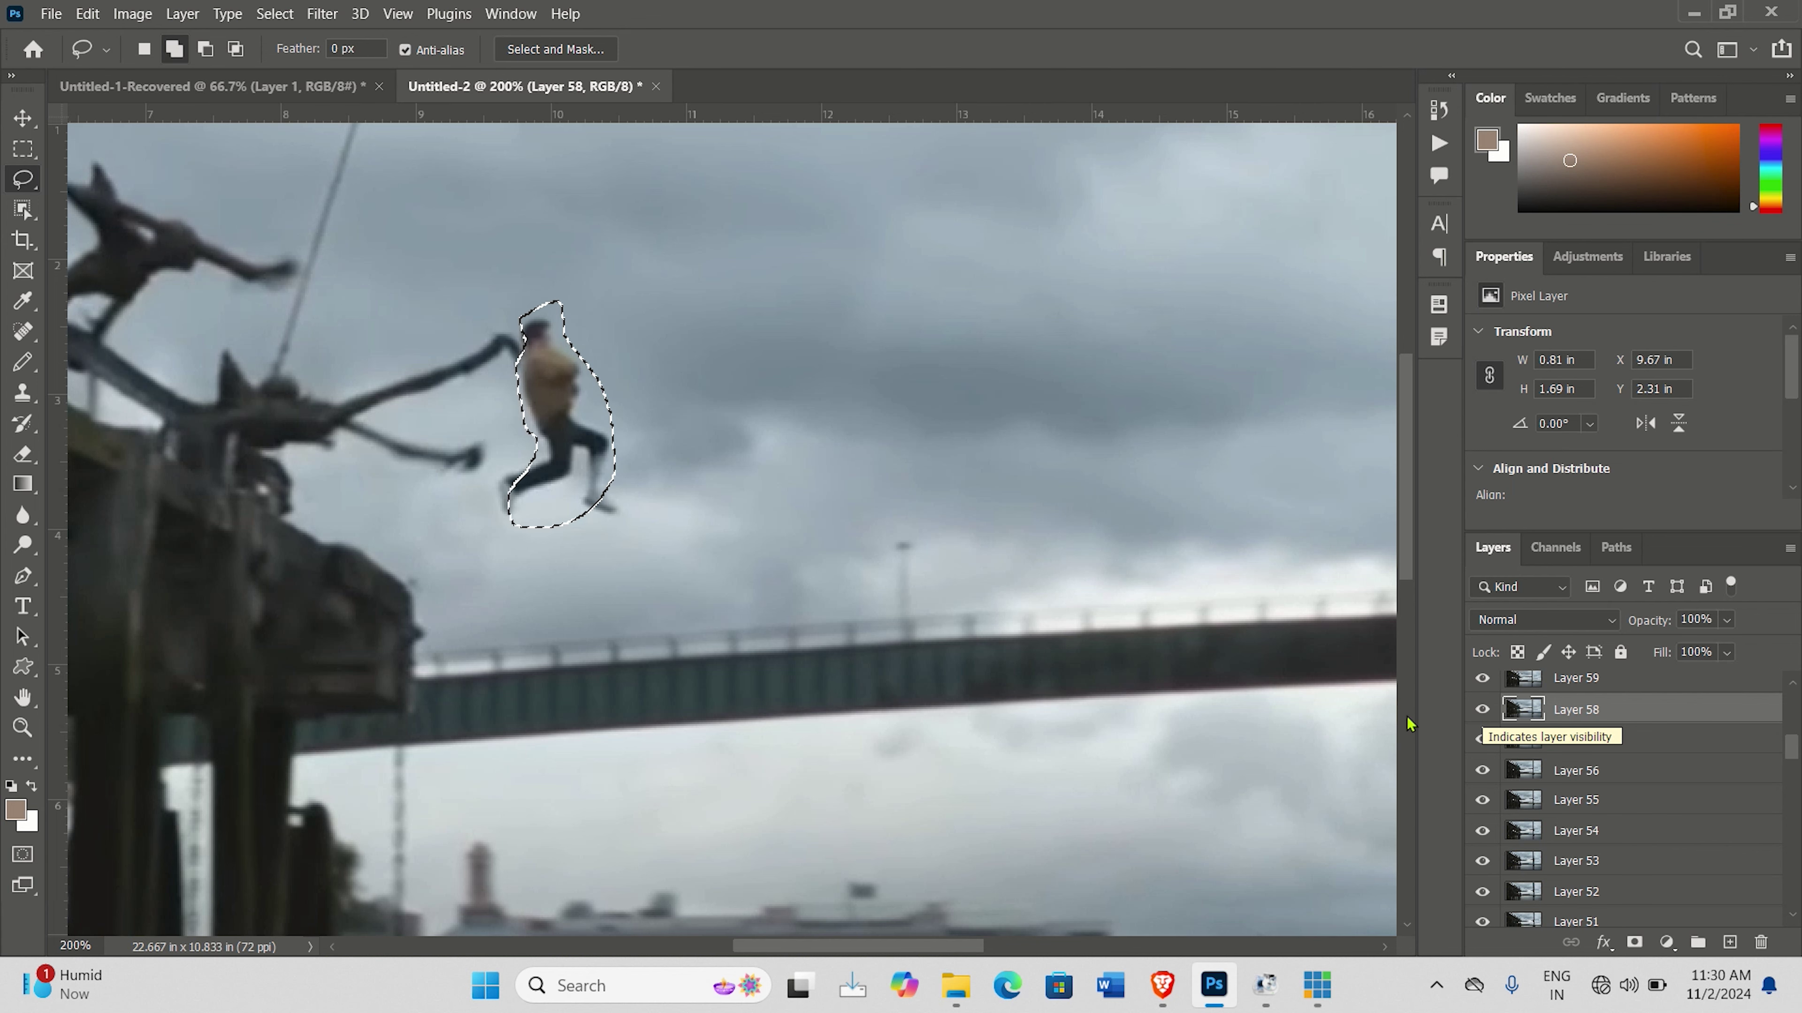
click(284, 89)
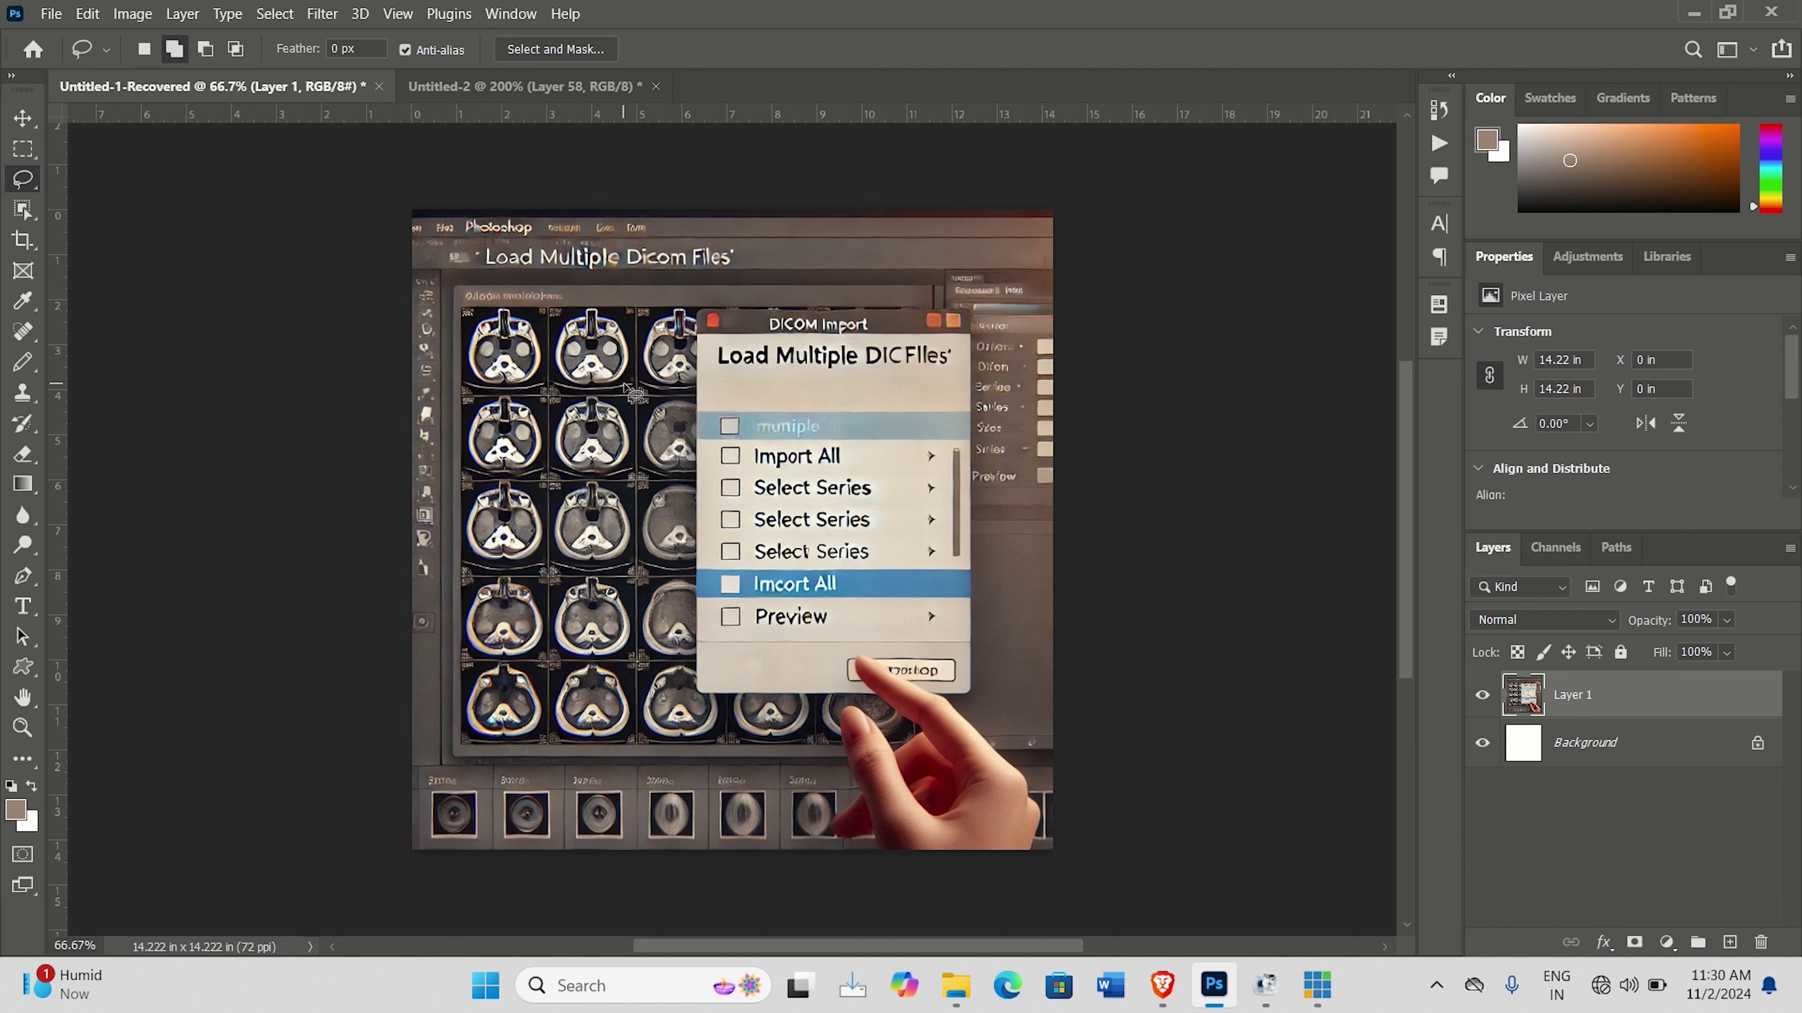
click(506, 88)
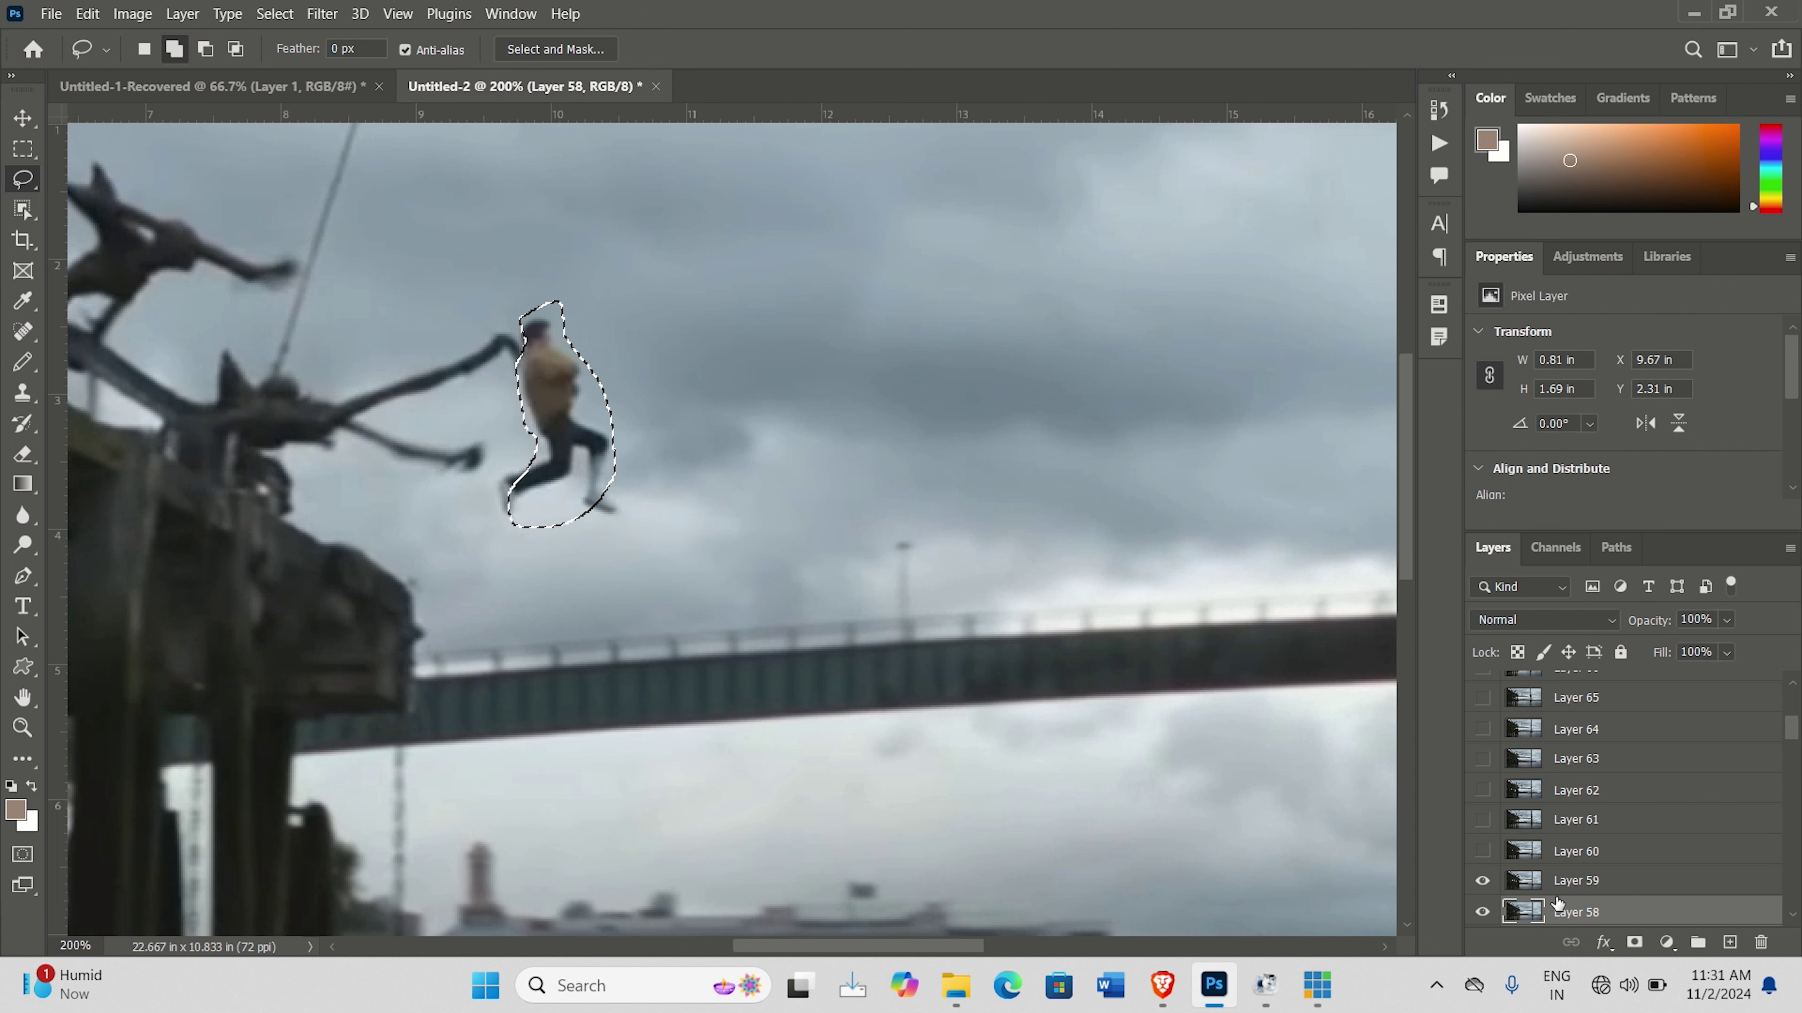
Select Layer 59, clear the old selection, lasso the jumper and Content-Aware Fill it.
click(1483, 881)
click(1482, 882)
click(1573, 881)
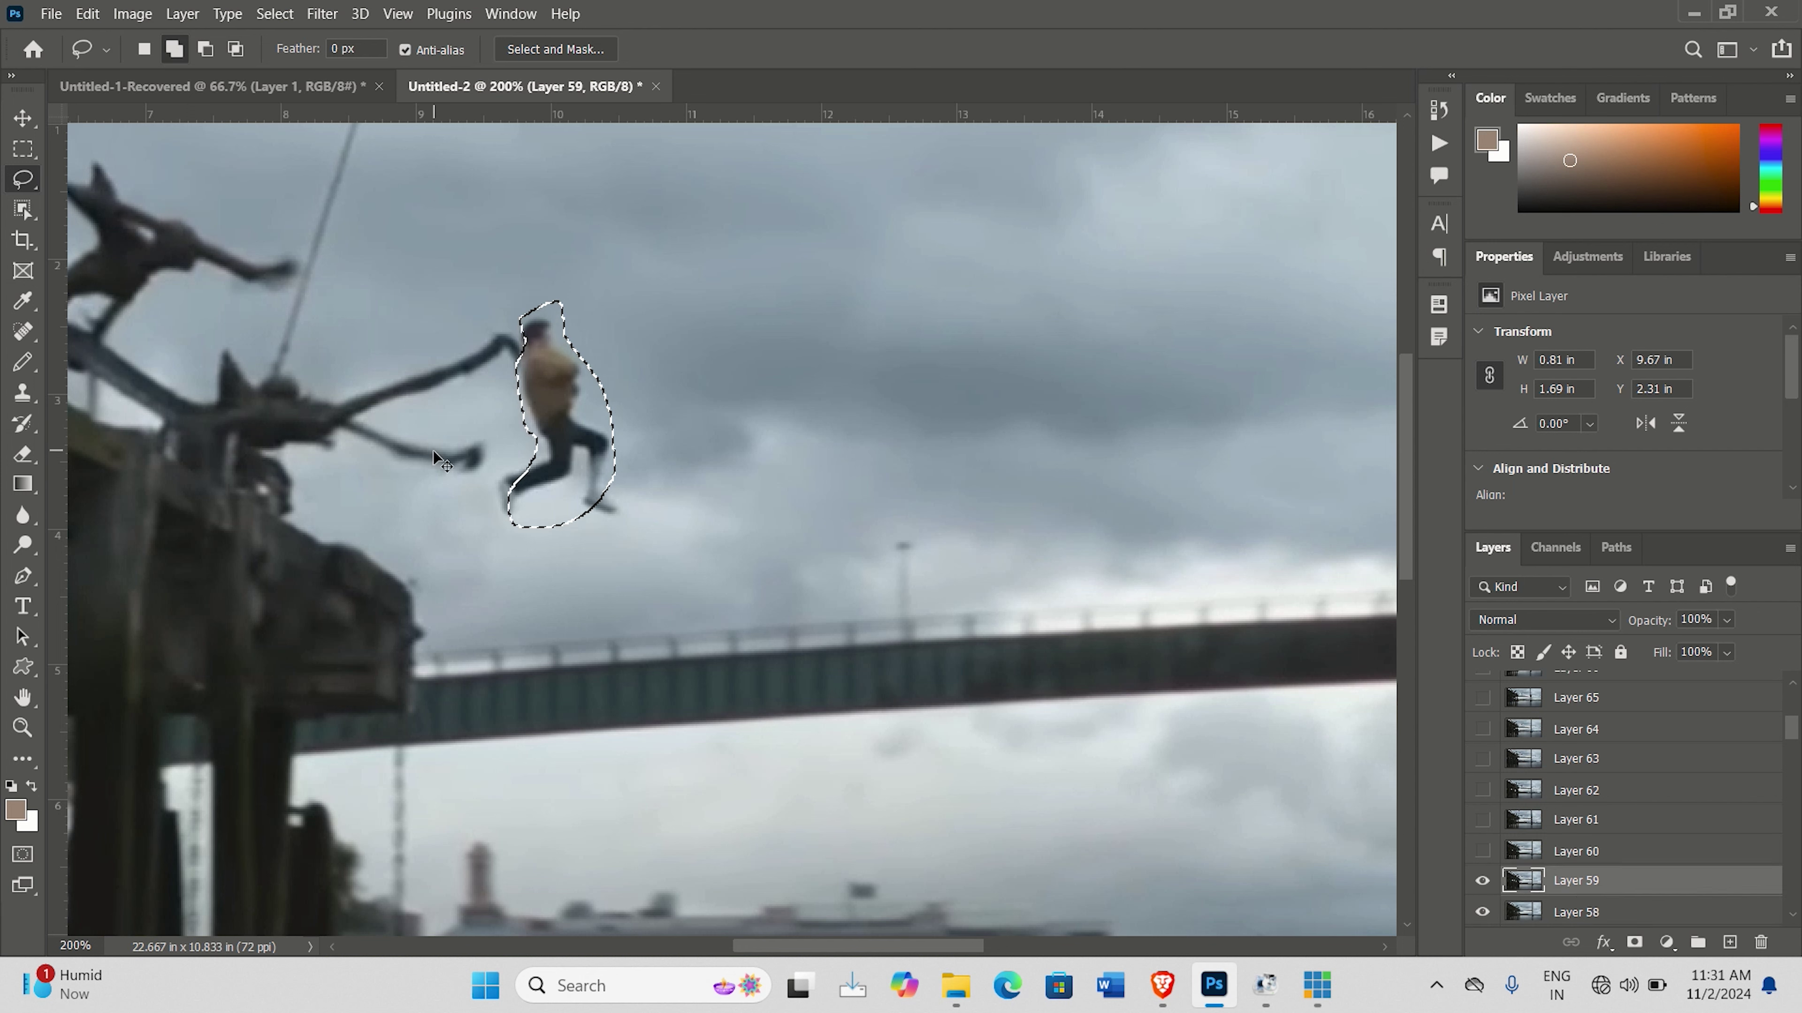
key(ctrl+d)
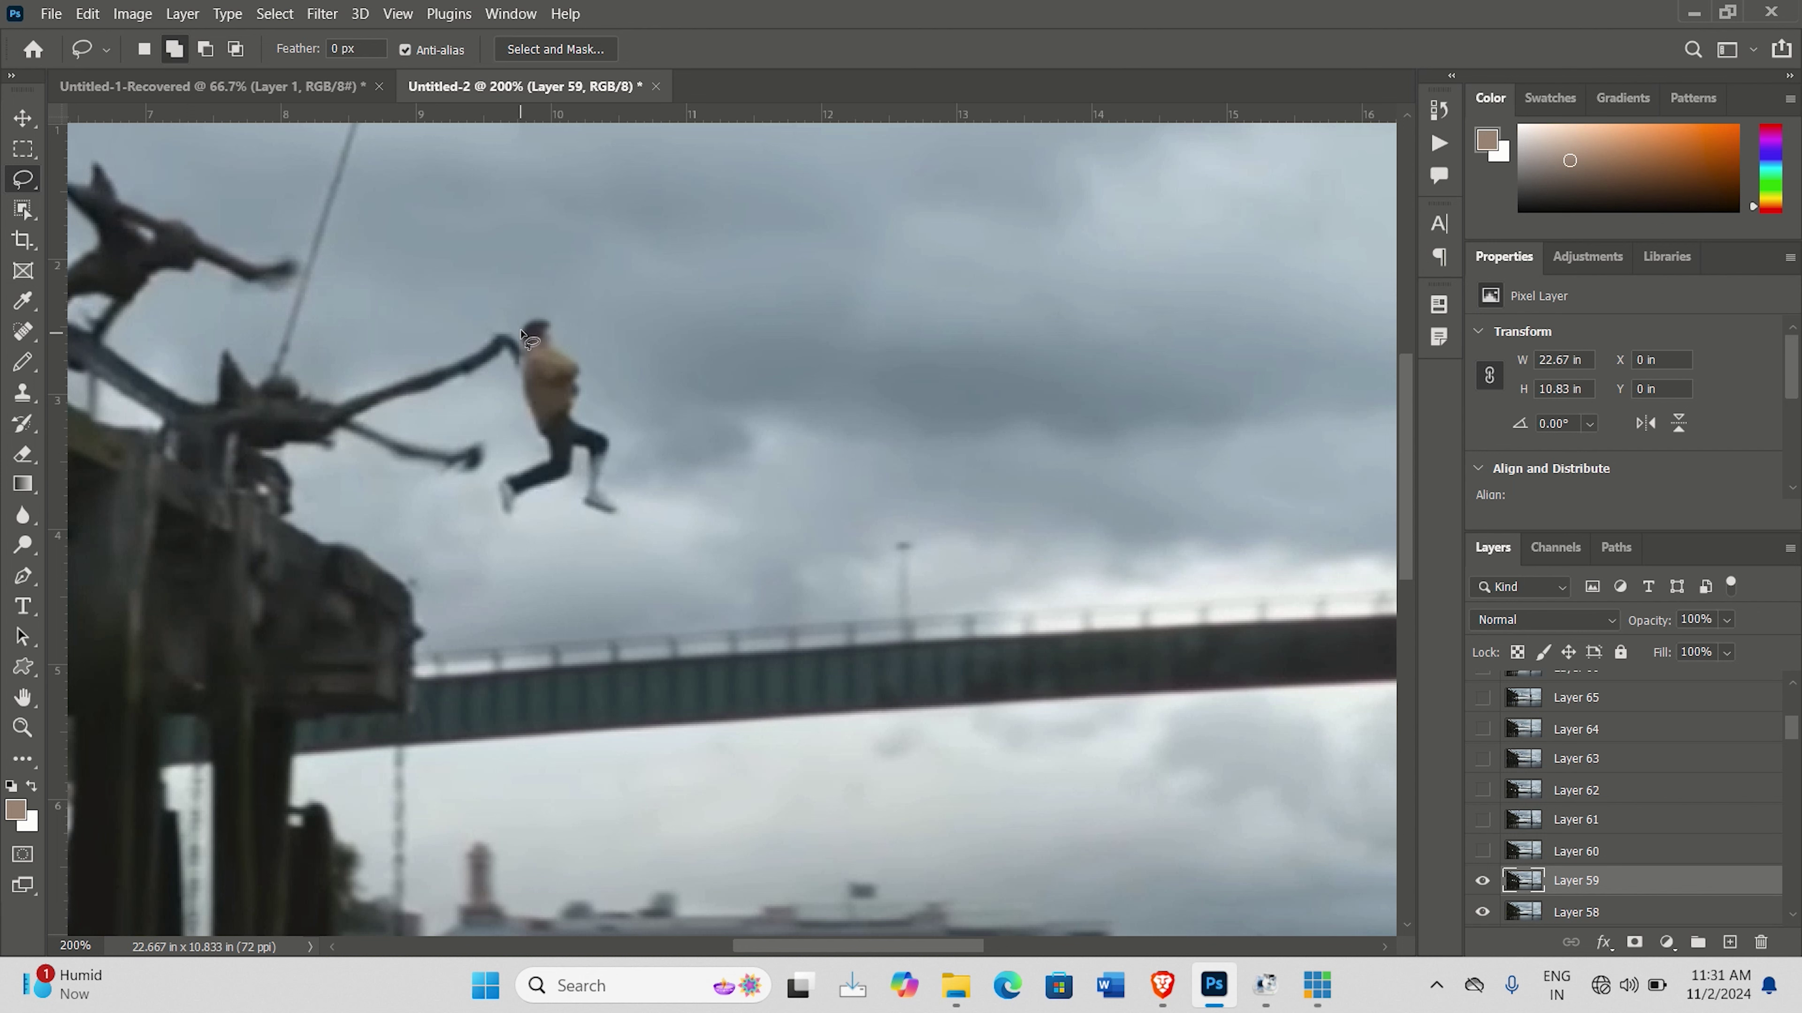
mouse_move(515, 339)
mouse_down()
mouse_move(488, 509)
mouse_move(531, 538)
mouse_move(604, 542)
mouse_move(657, 488)
mouse_move(663, 505)
mouse_move(599, 403)
mouse_up()
drag(521, 323, 519, 320)
click(87, 13)
click(125, 403)
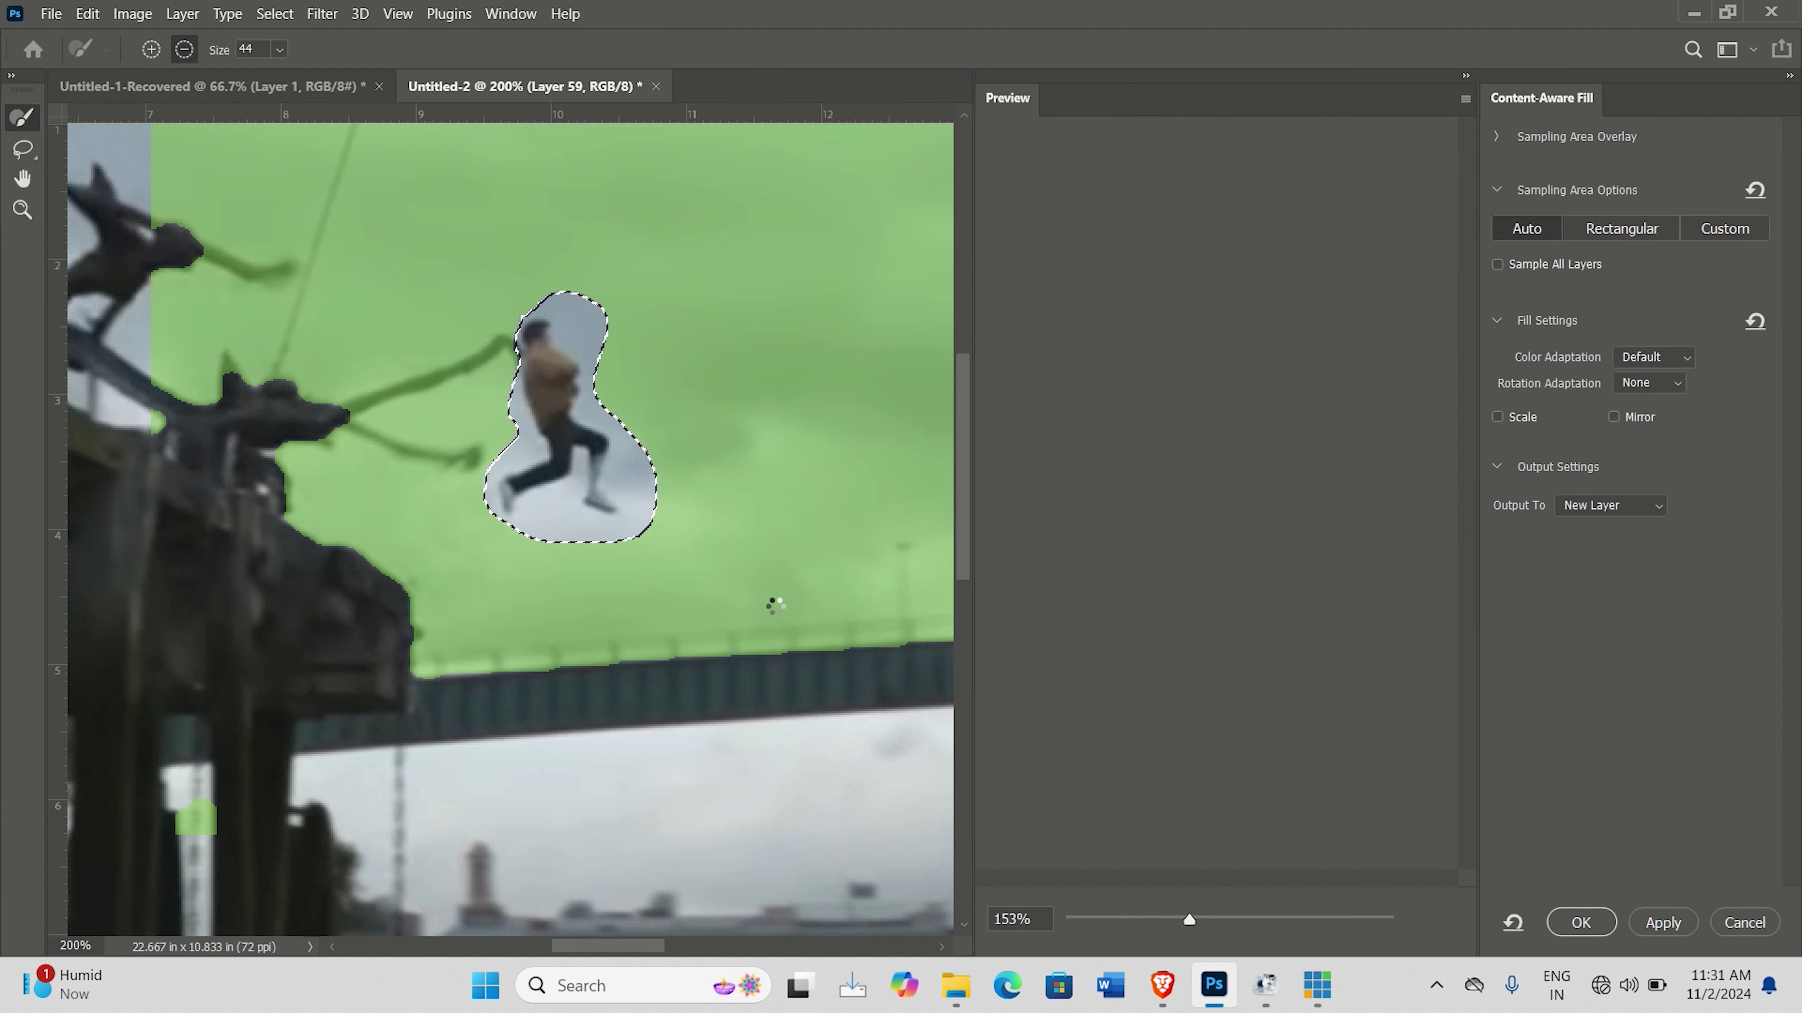
click(1580, 922)
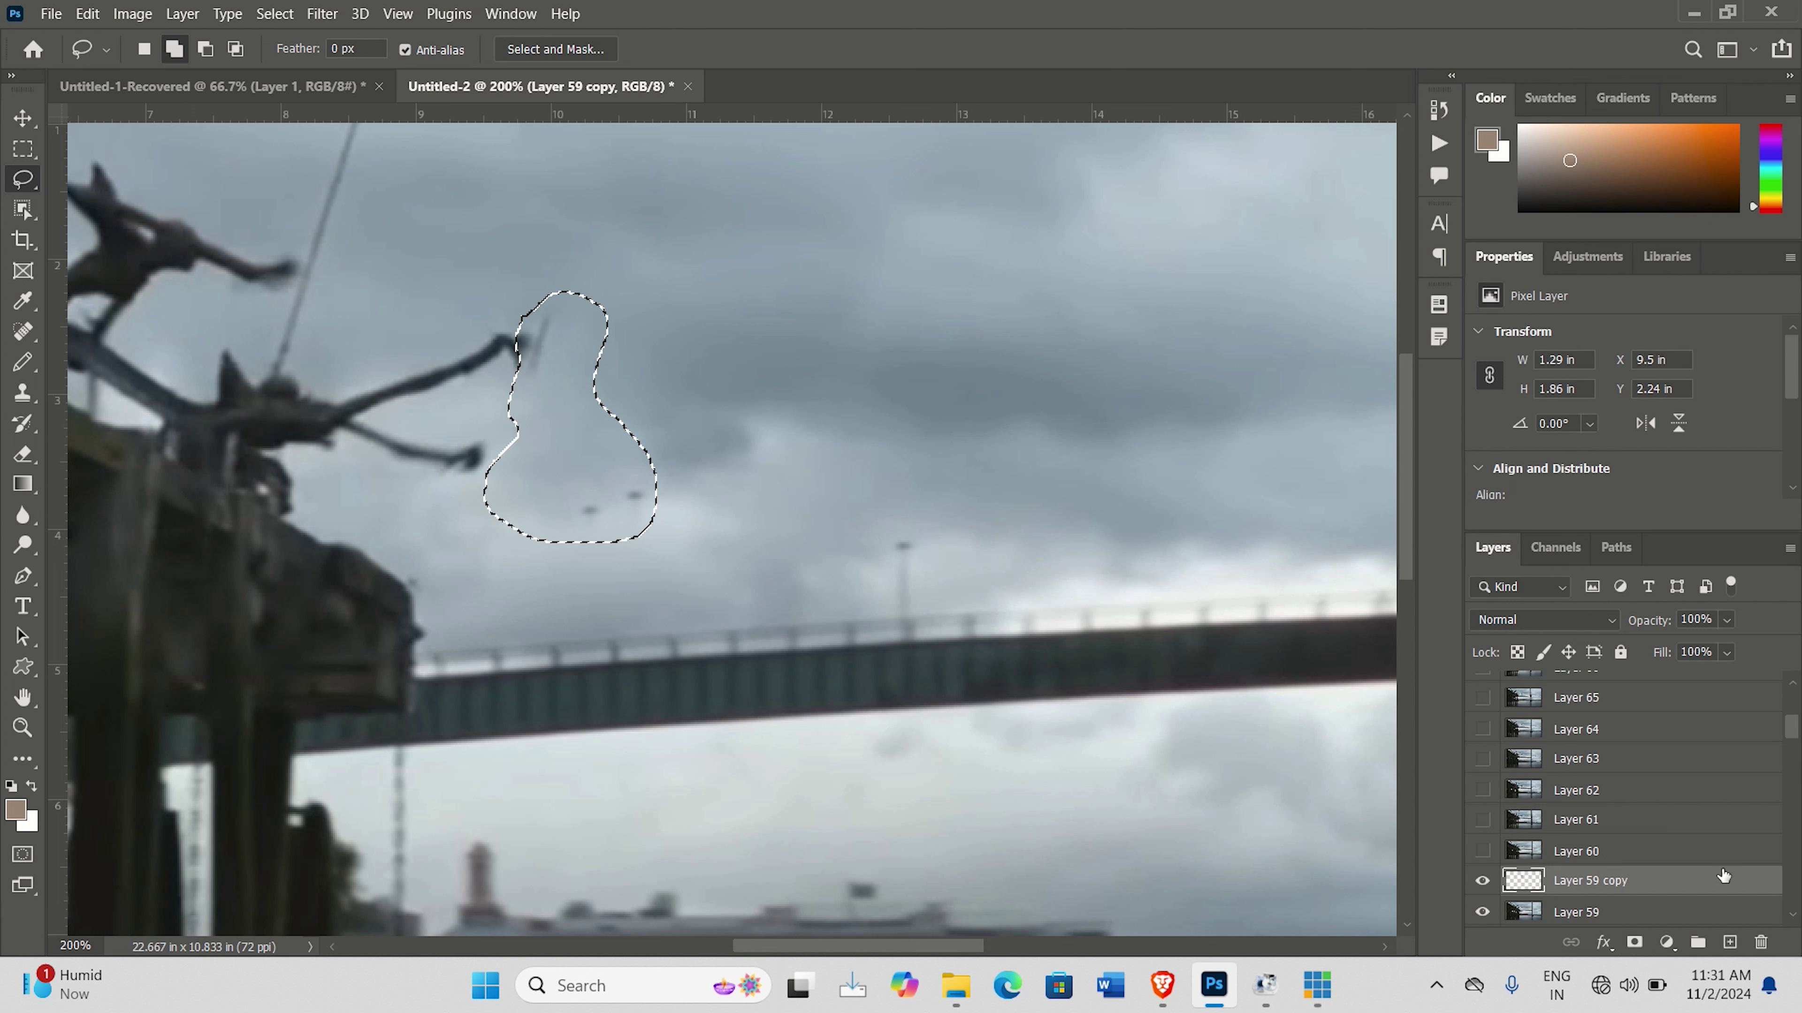
Merge the sky fill into Layer 59 and clear the selection.
scroll(1721, 847, down, 5)
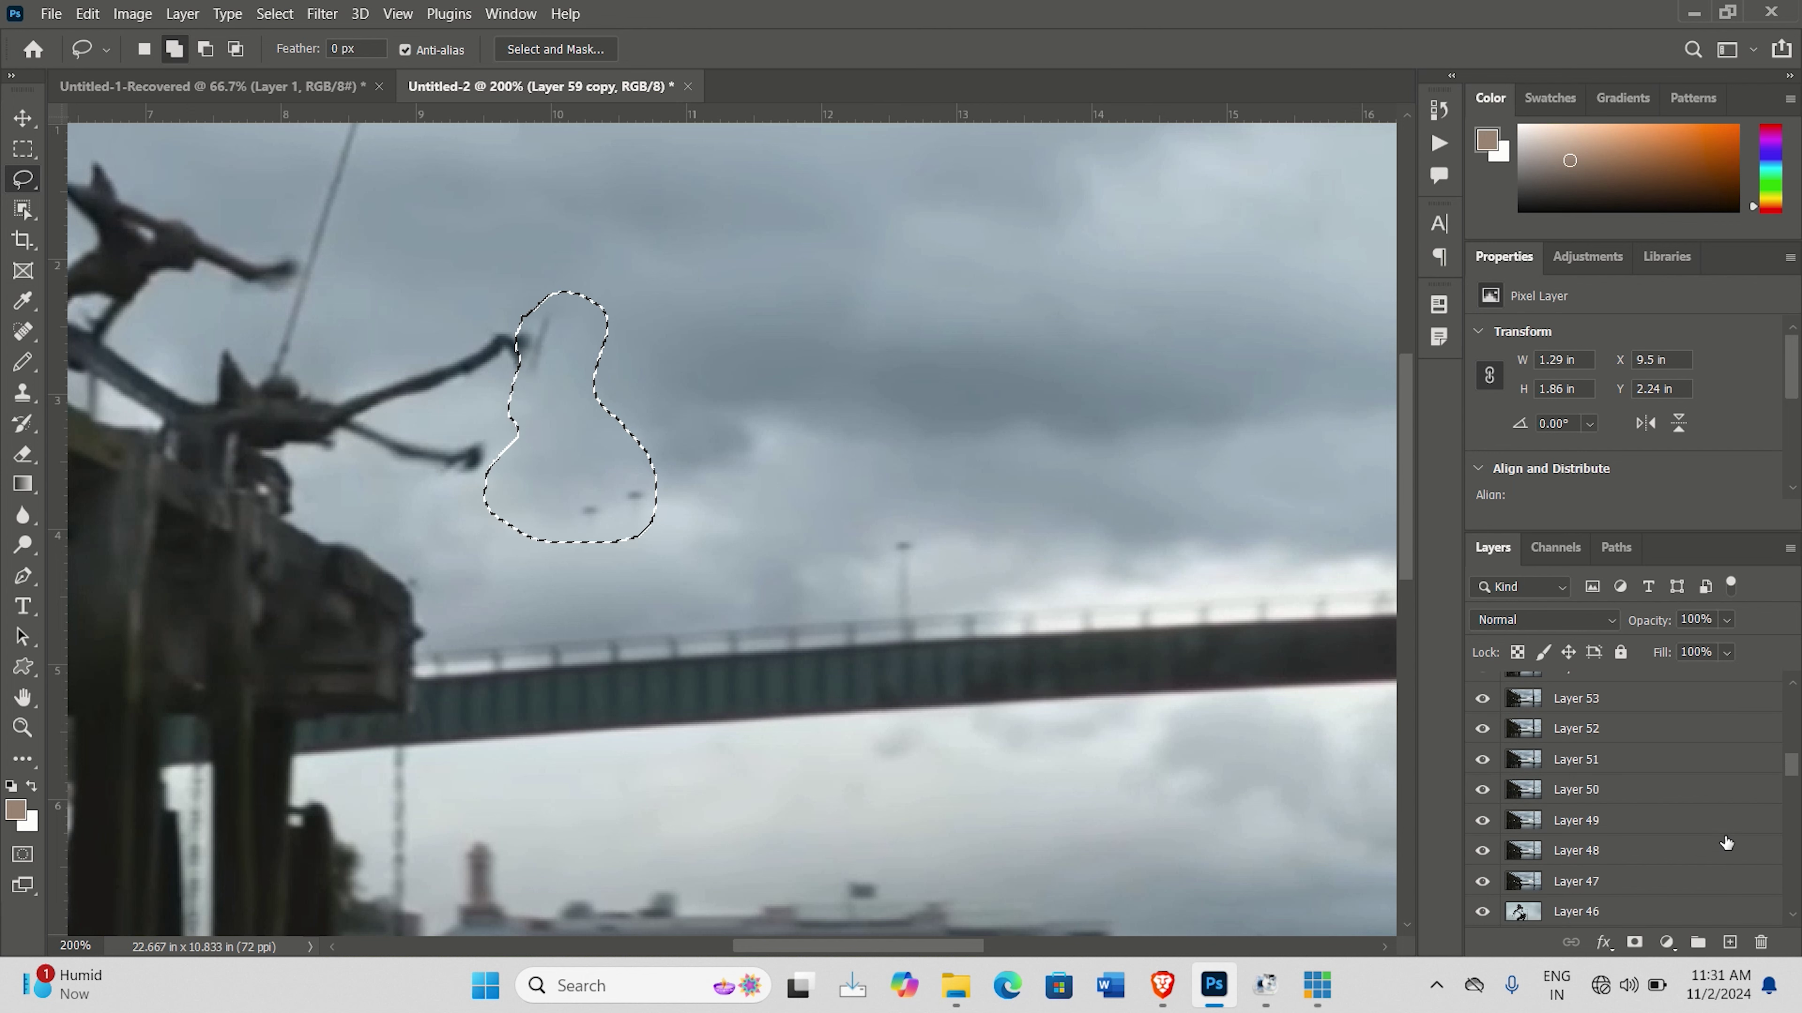
key(ctrl+z)
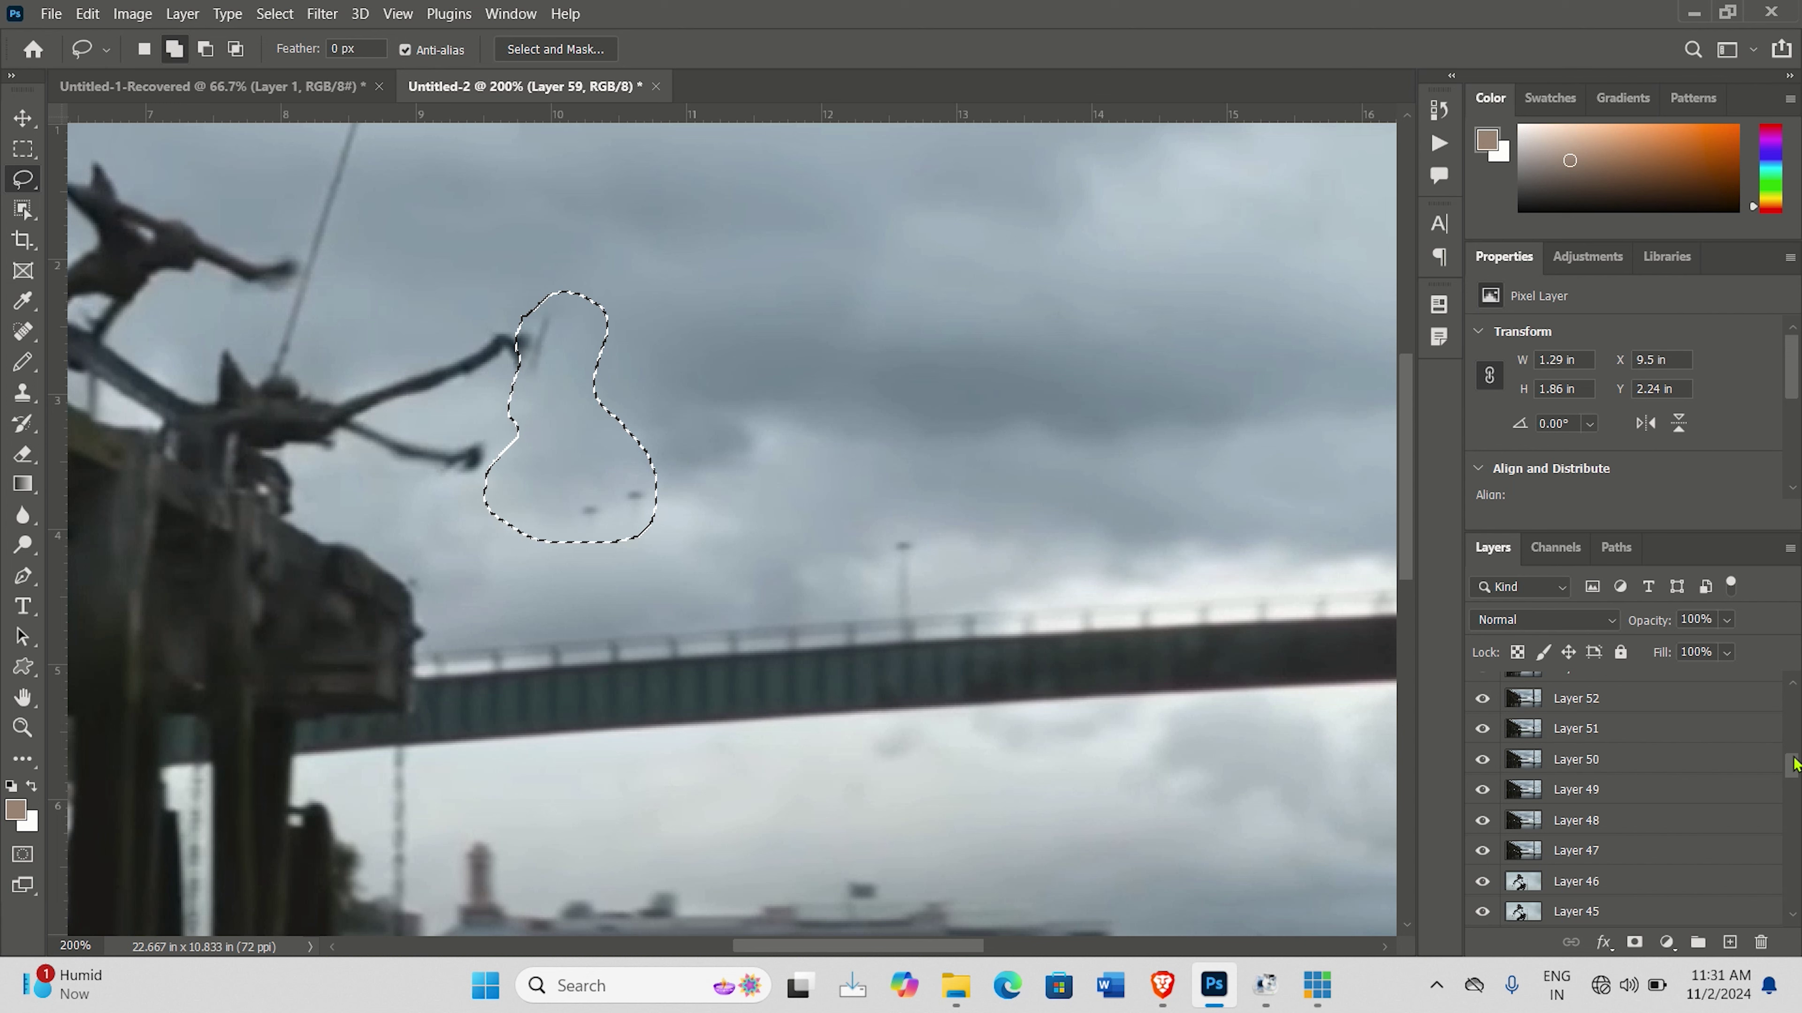
key(ctrl+d)
drag(1793, 775, 1793, 743)
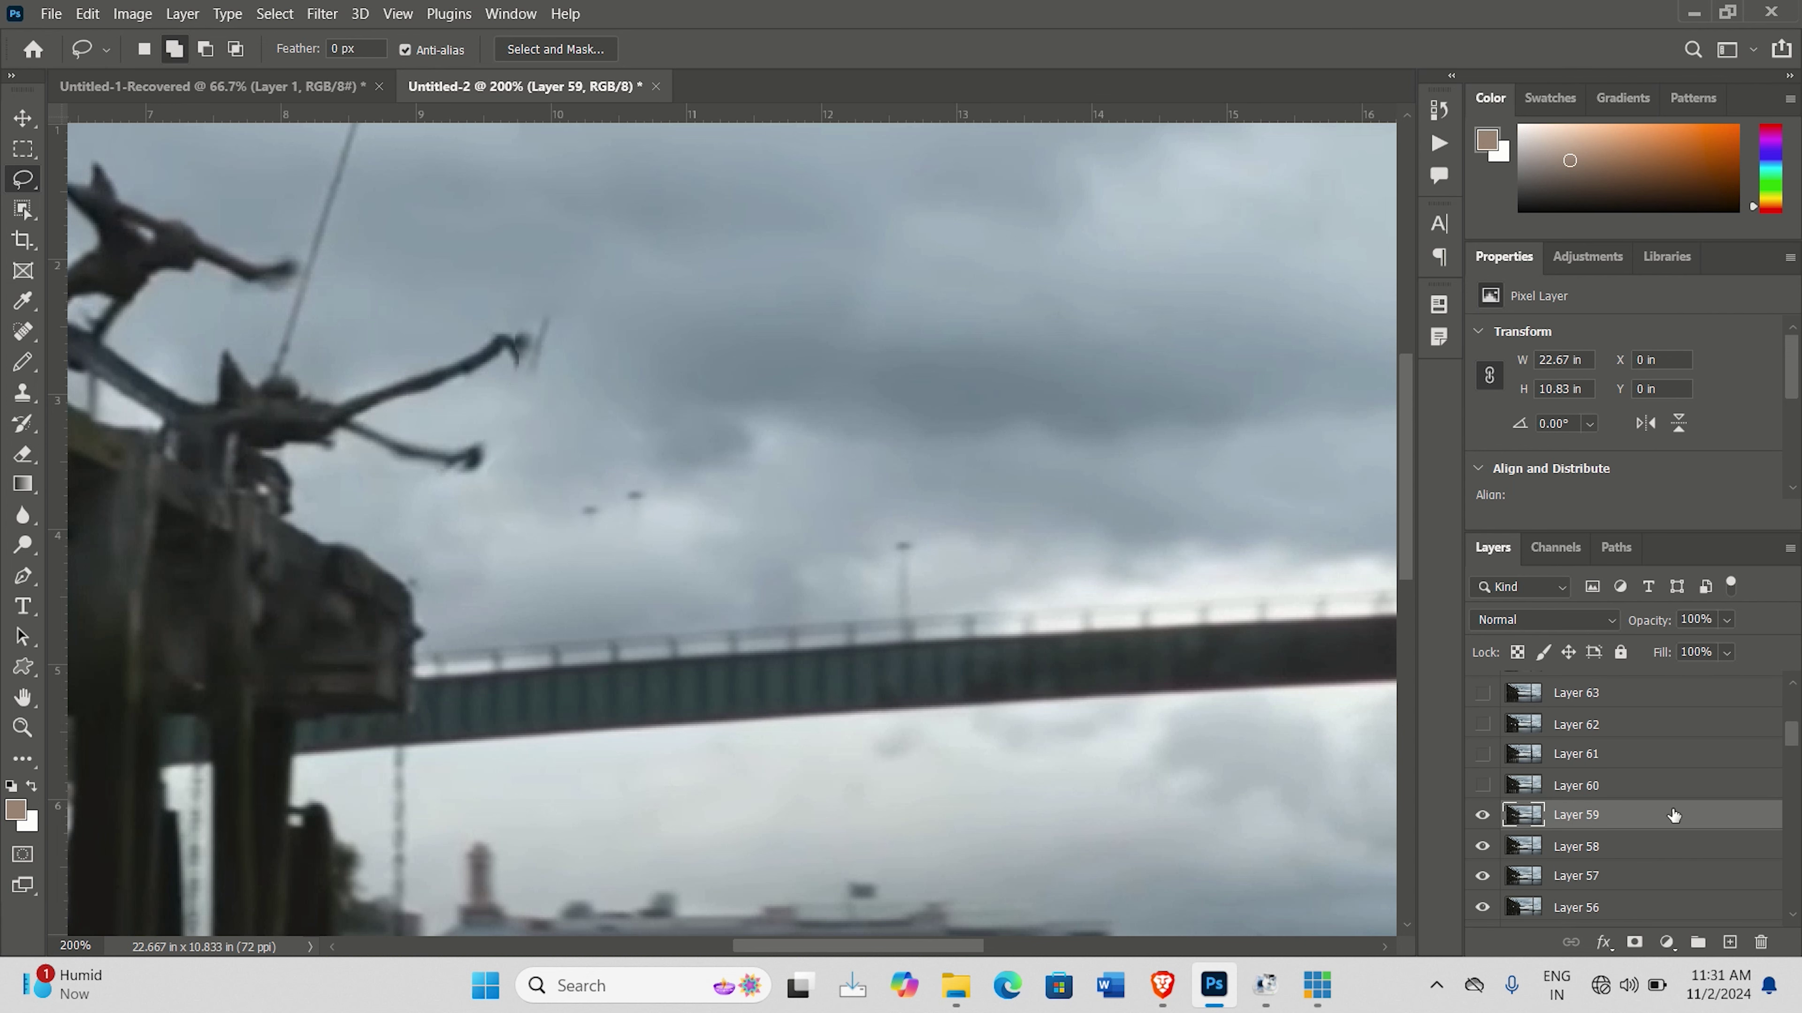
click(1601, 791)
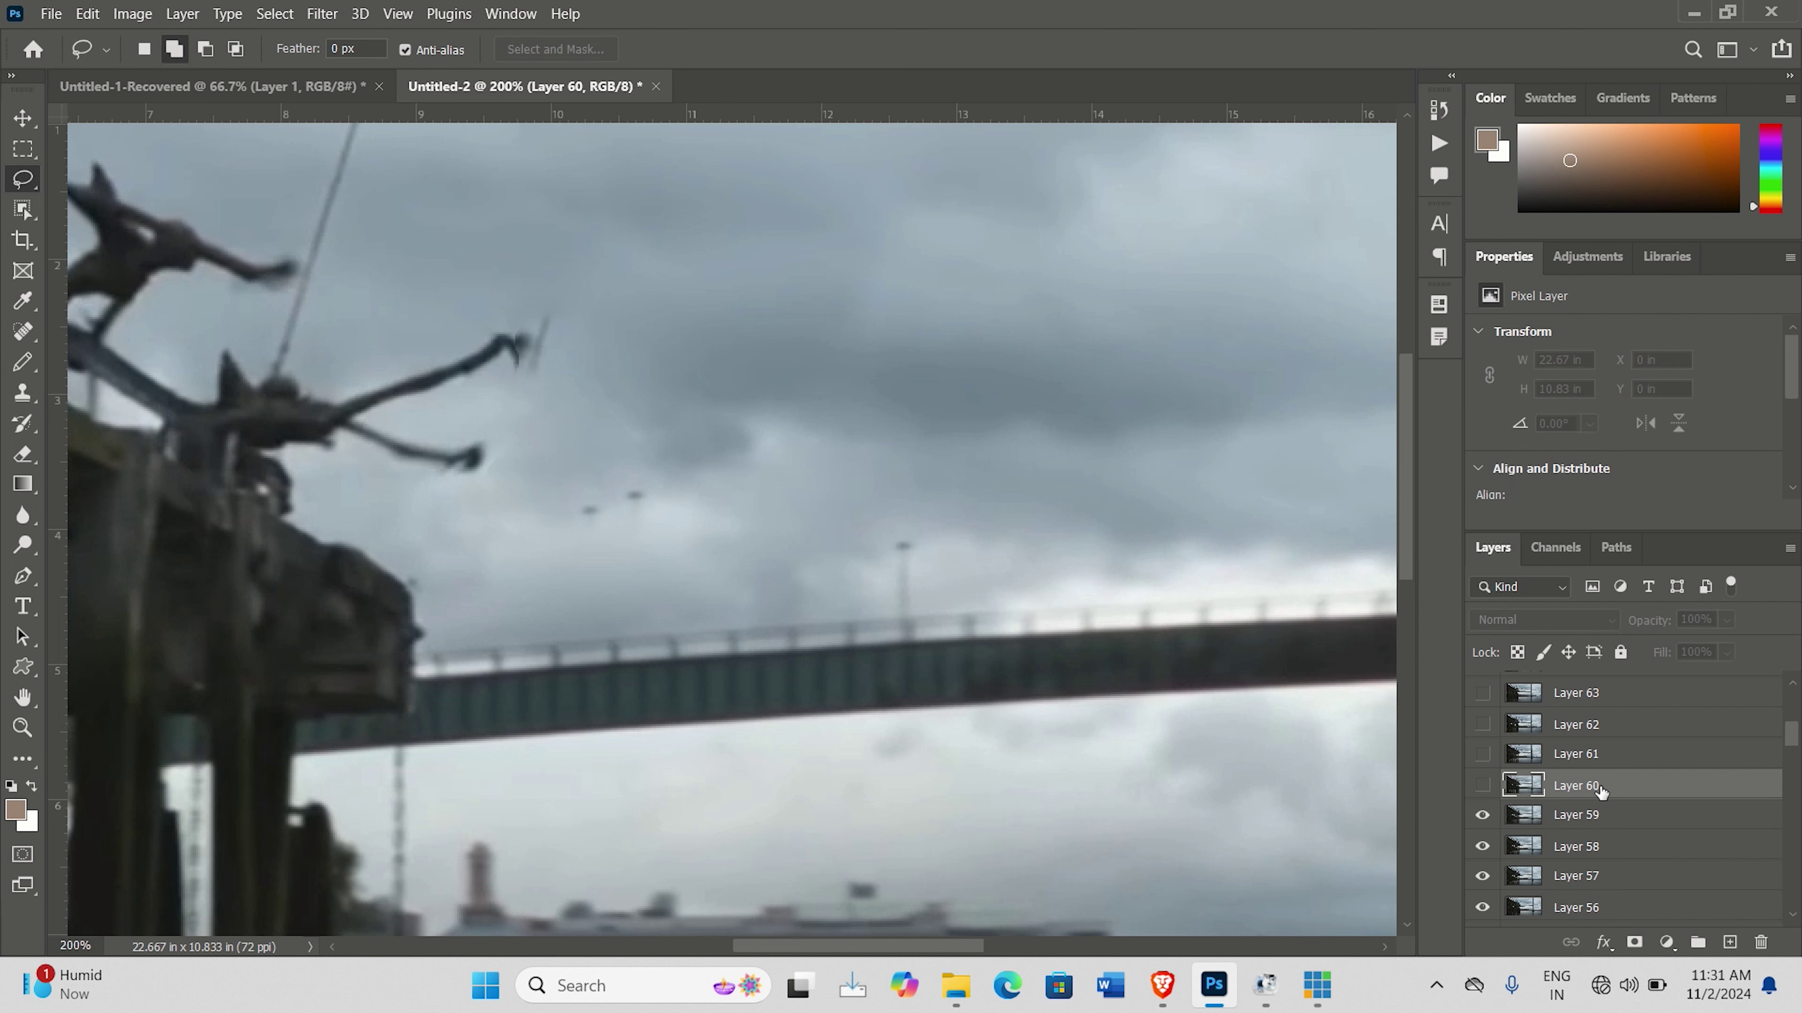
Show Layer 60, lasso its jumper and Content-Aware Fill it onto a new Layer 60 copy.
click(1482, 785)
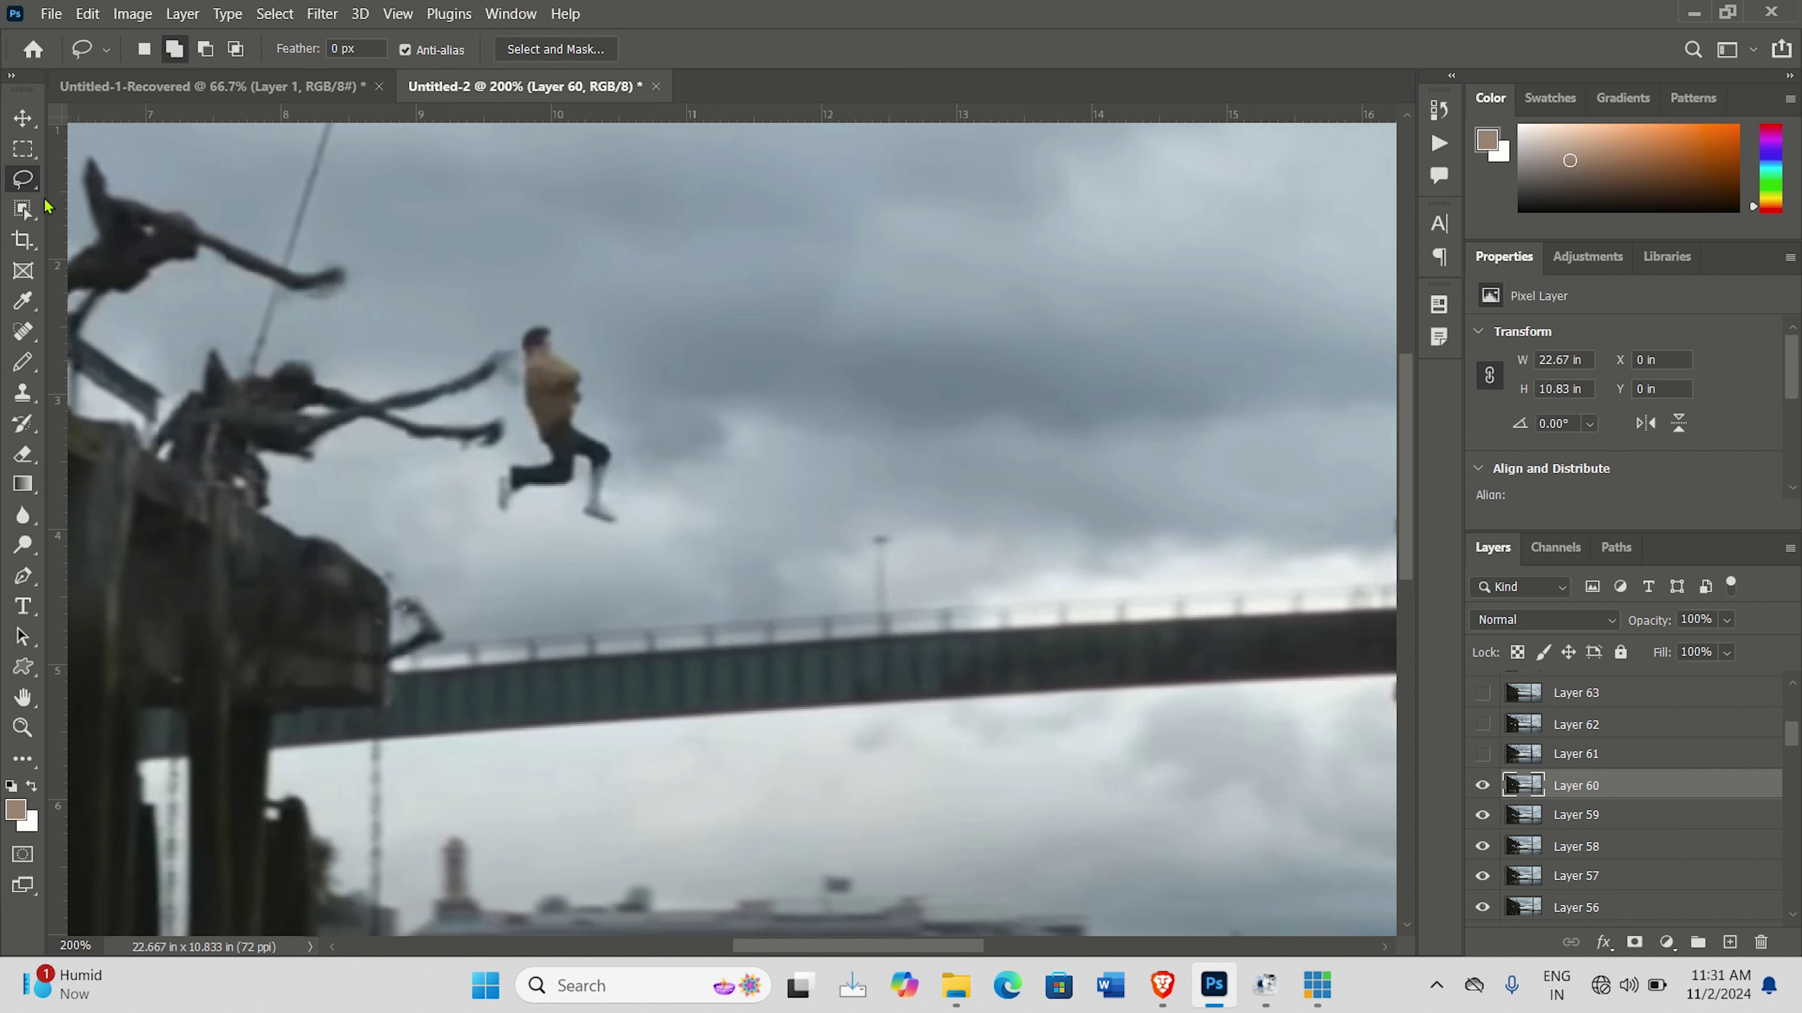
mouse_move(518, 332)
mouse_down()
mouse_move(522, 420)
mouse_move(483, 485)
mouse_move(495, 514)
mouse_move(608, 528)
mouse_move(636, 496)
mouse_move(628, 426)
mouse_move(591, 401)
mouse_move(562, 304)
mouse_move(519, 335)
mouse_up()
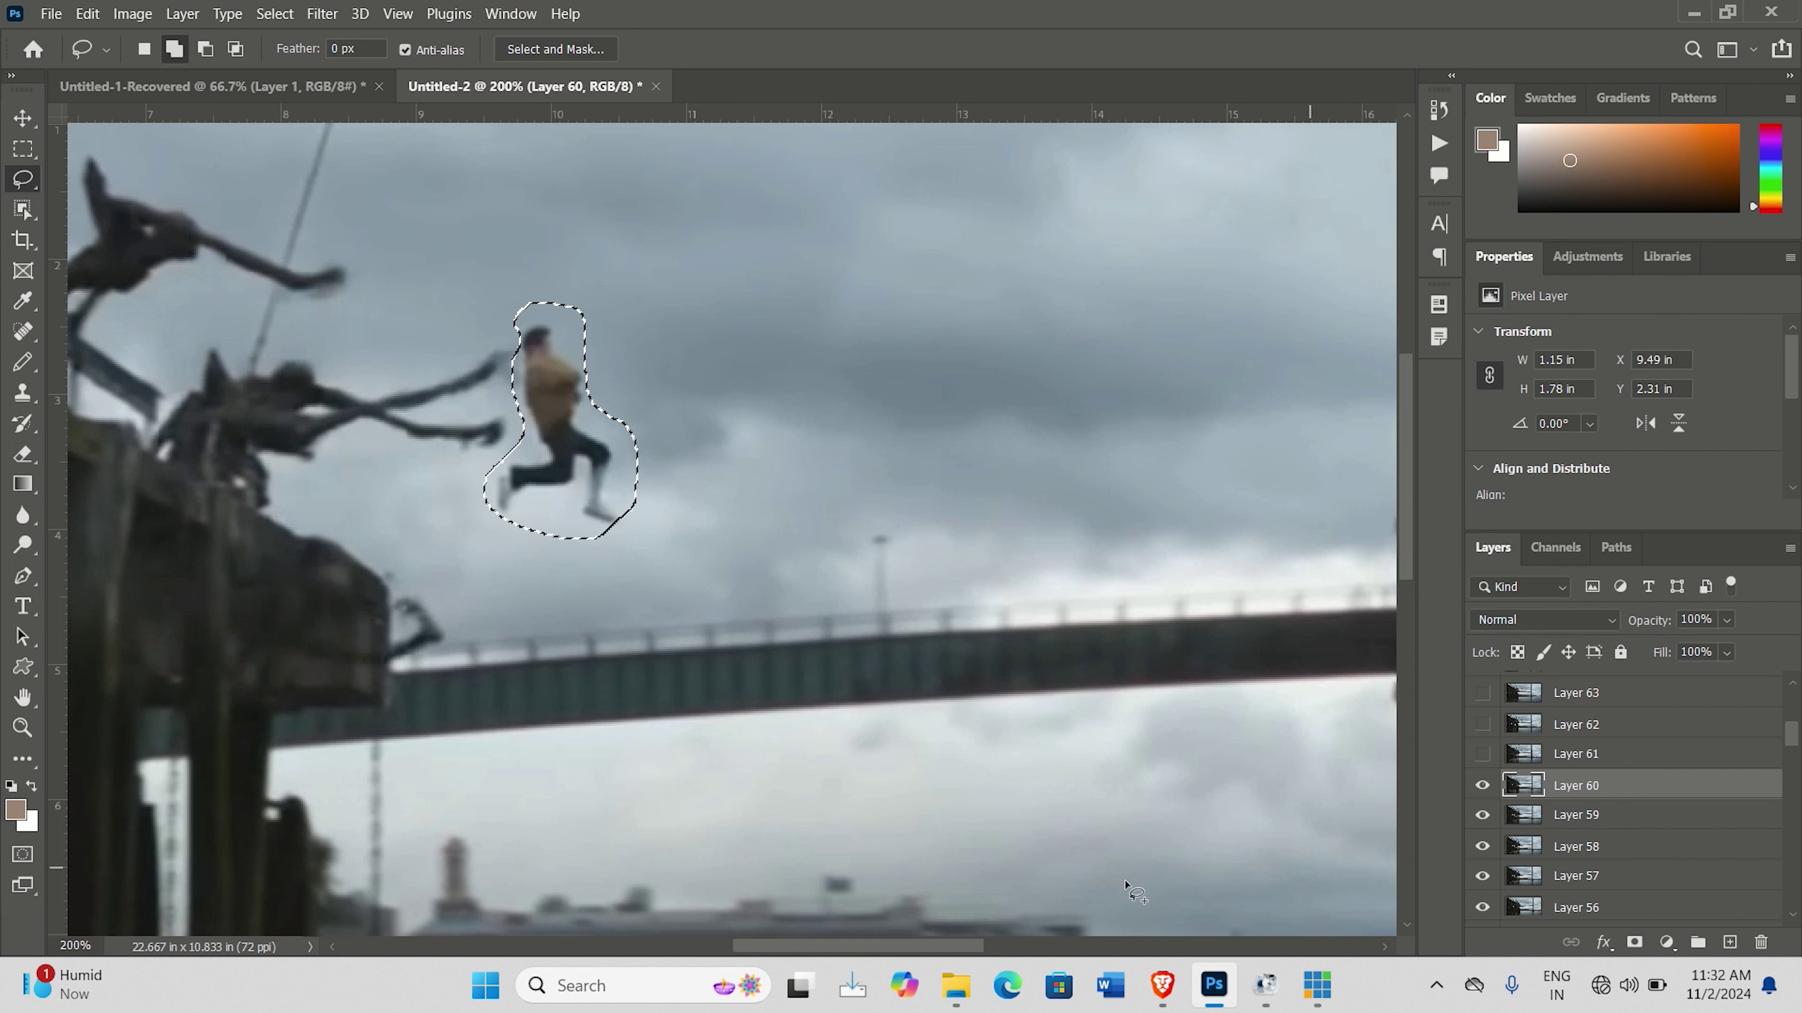
click(89, 14)
click(138, 403)
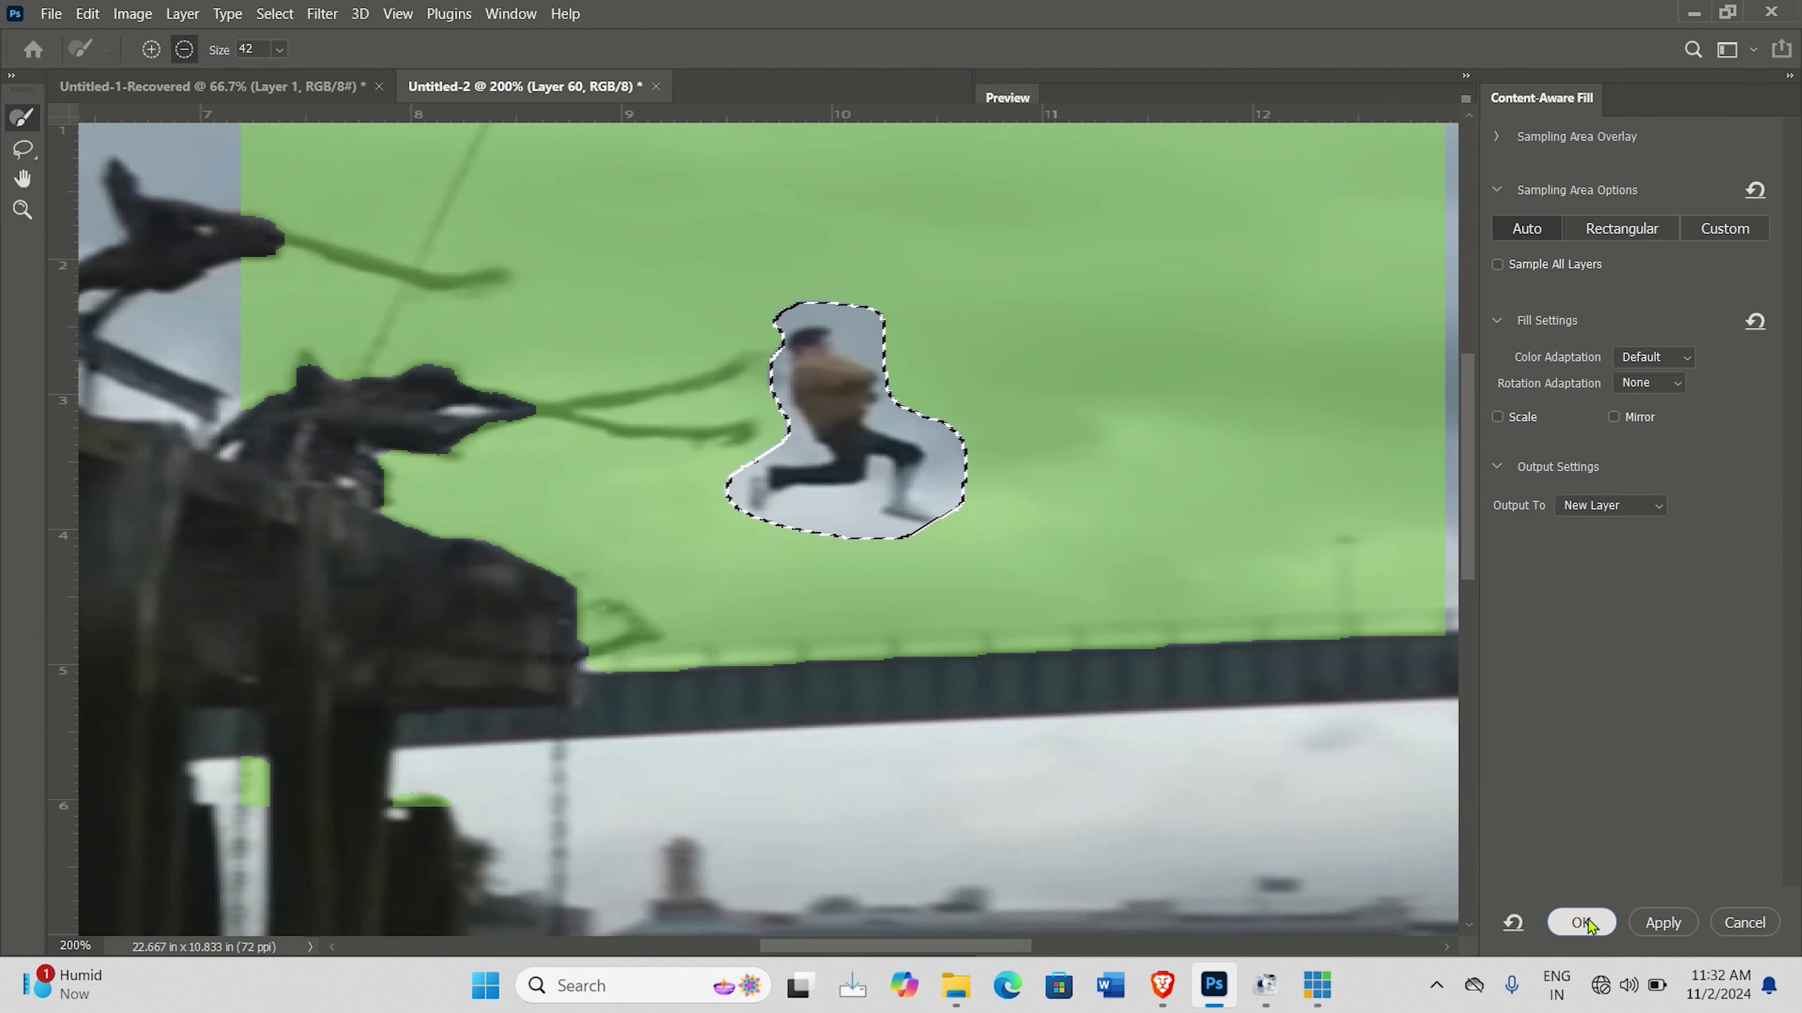
click(1581, 923)
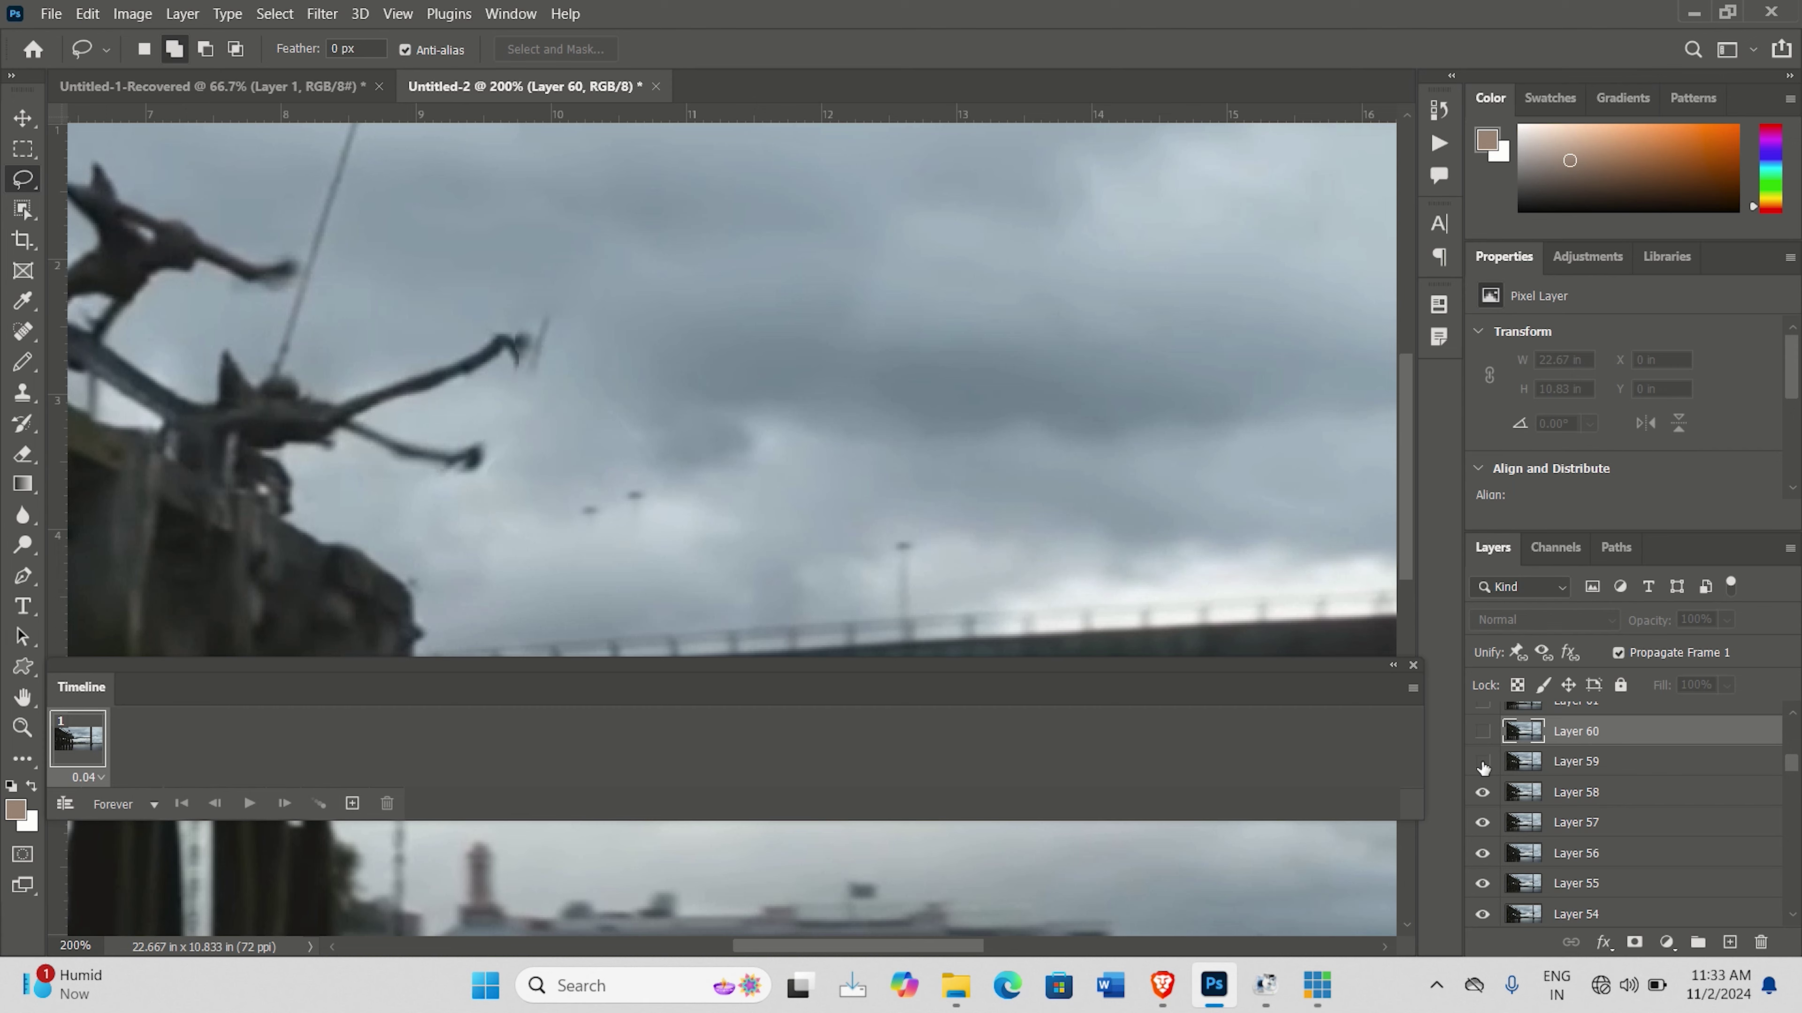
click(1482, 762)
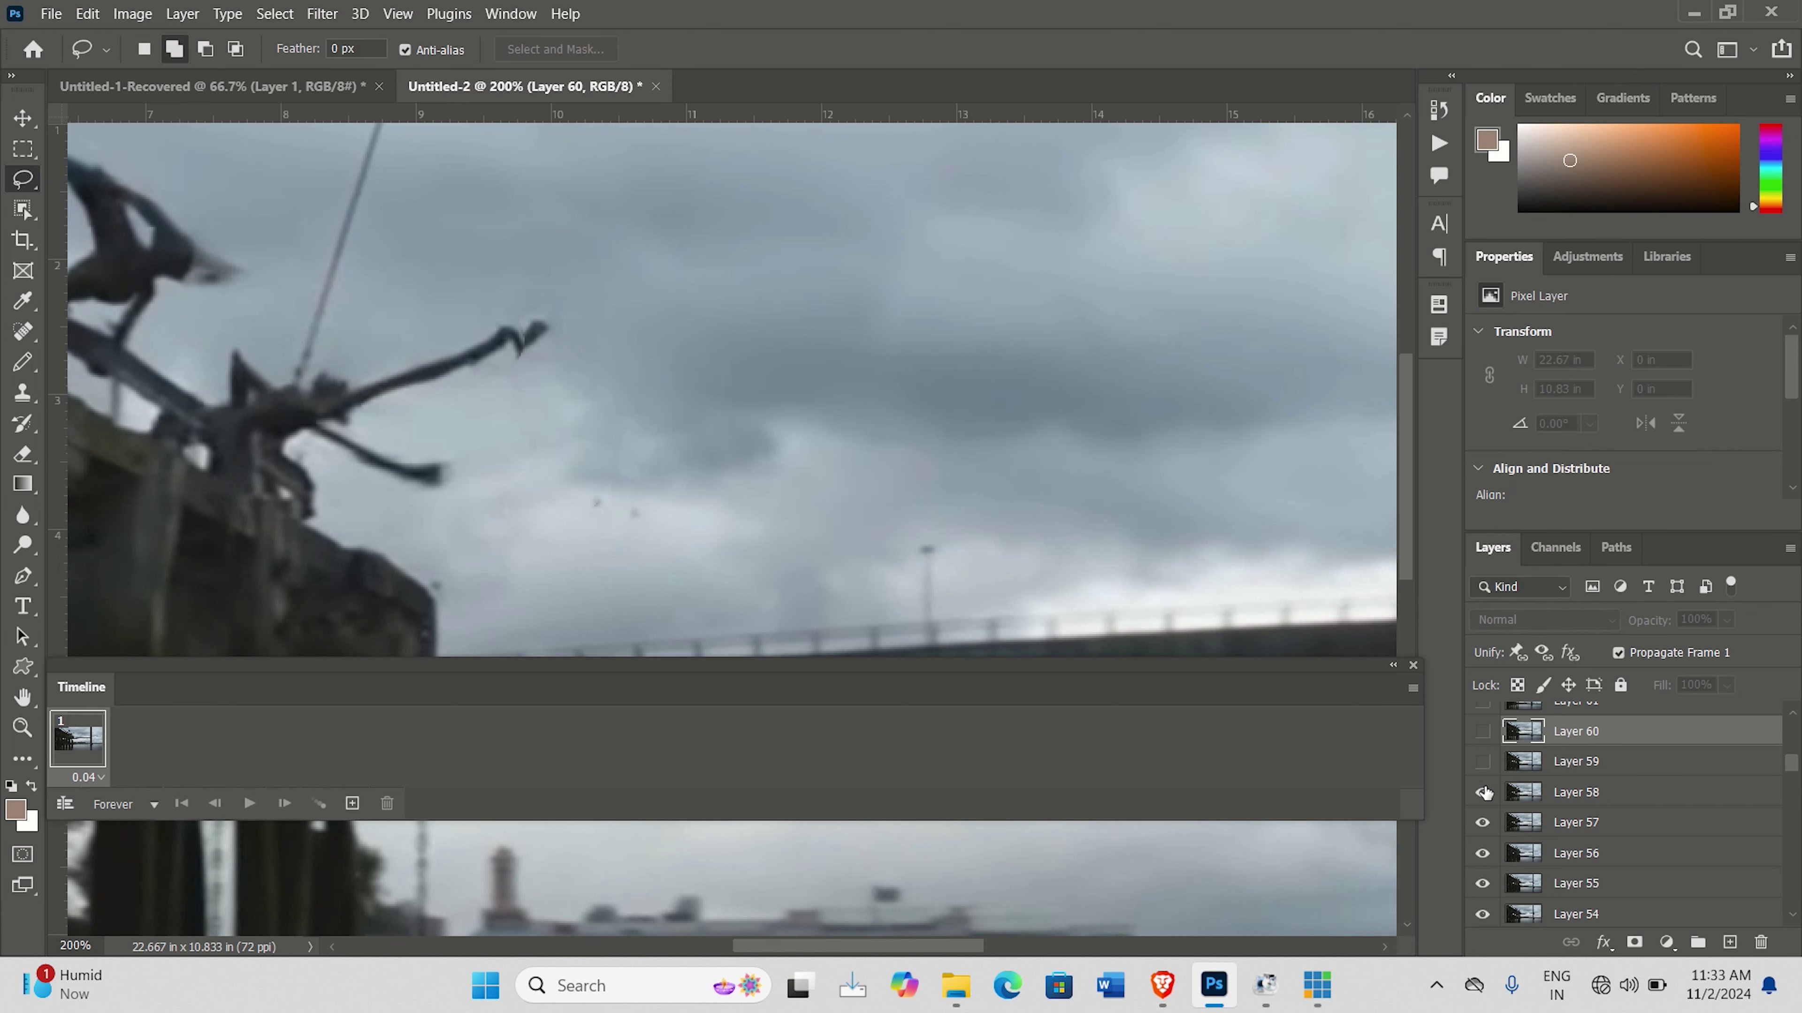
Step back through the frames by hiding Layers 58 down to 50 one by one.
click(1483, 793)
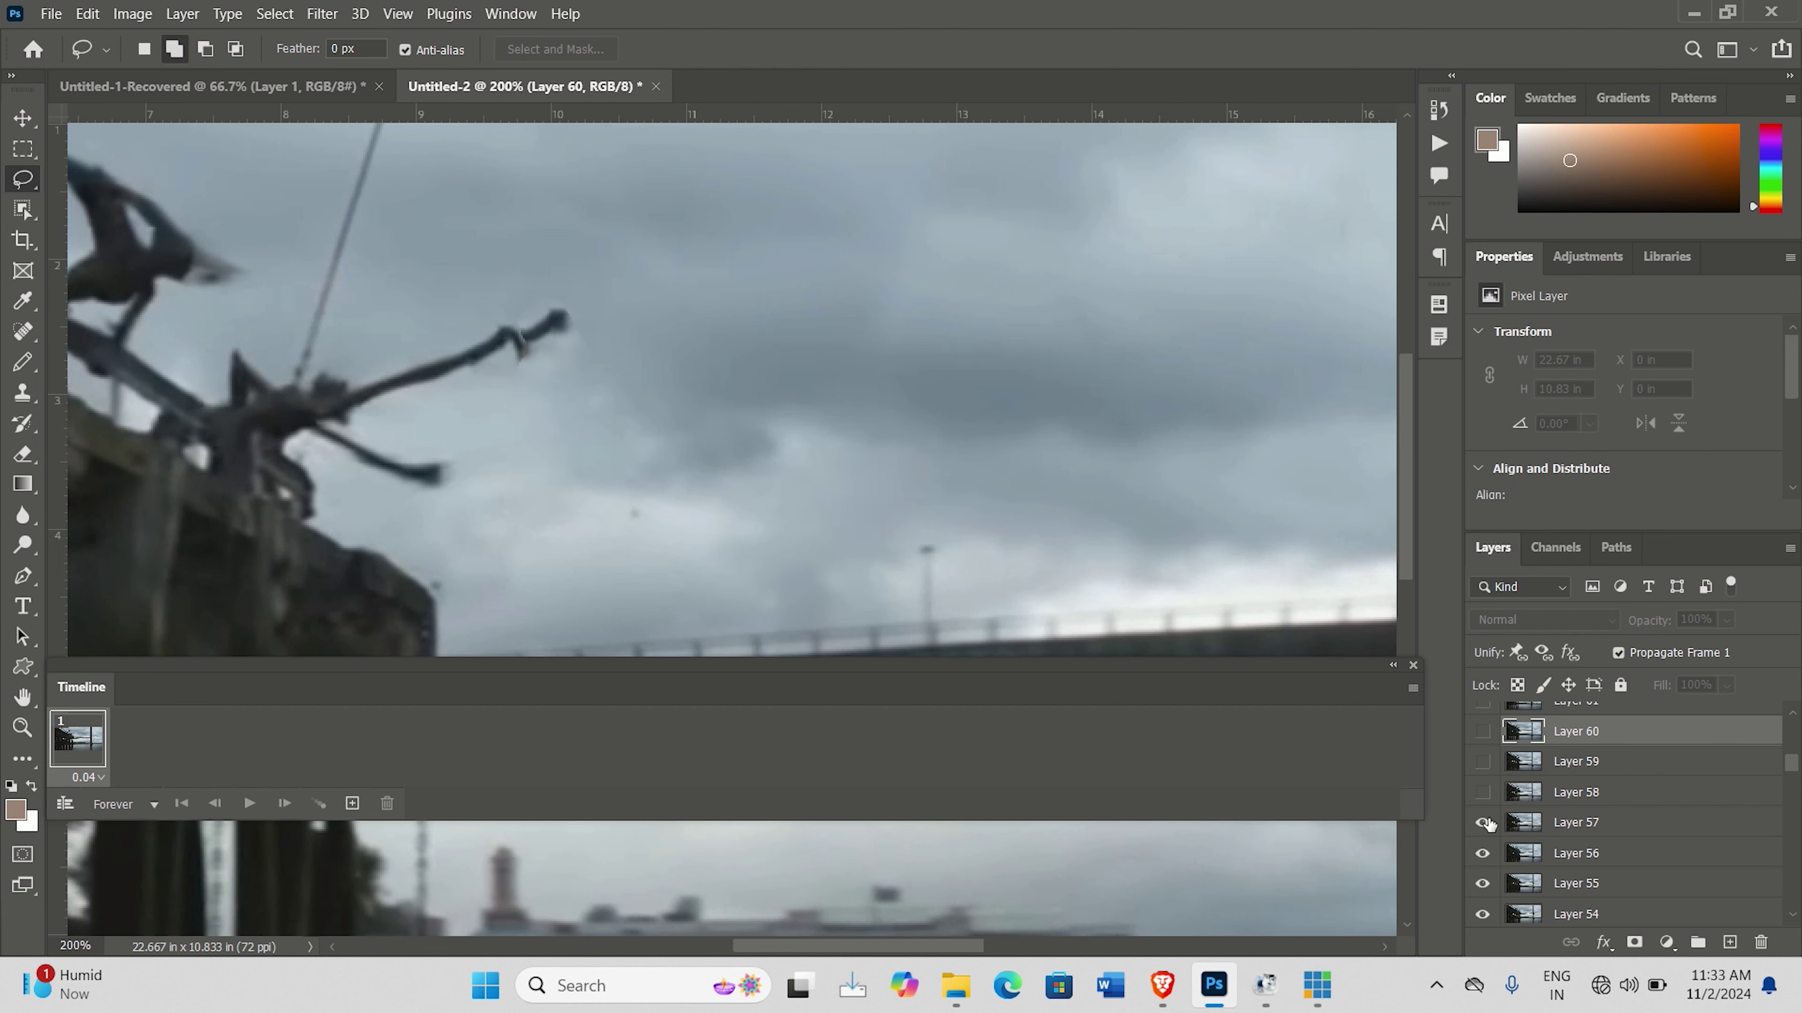
click(1484, 824)
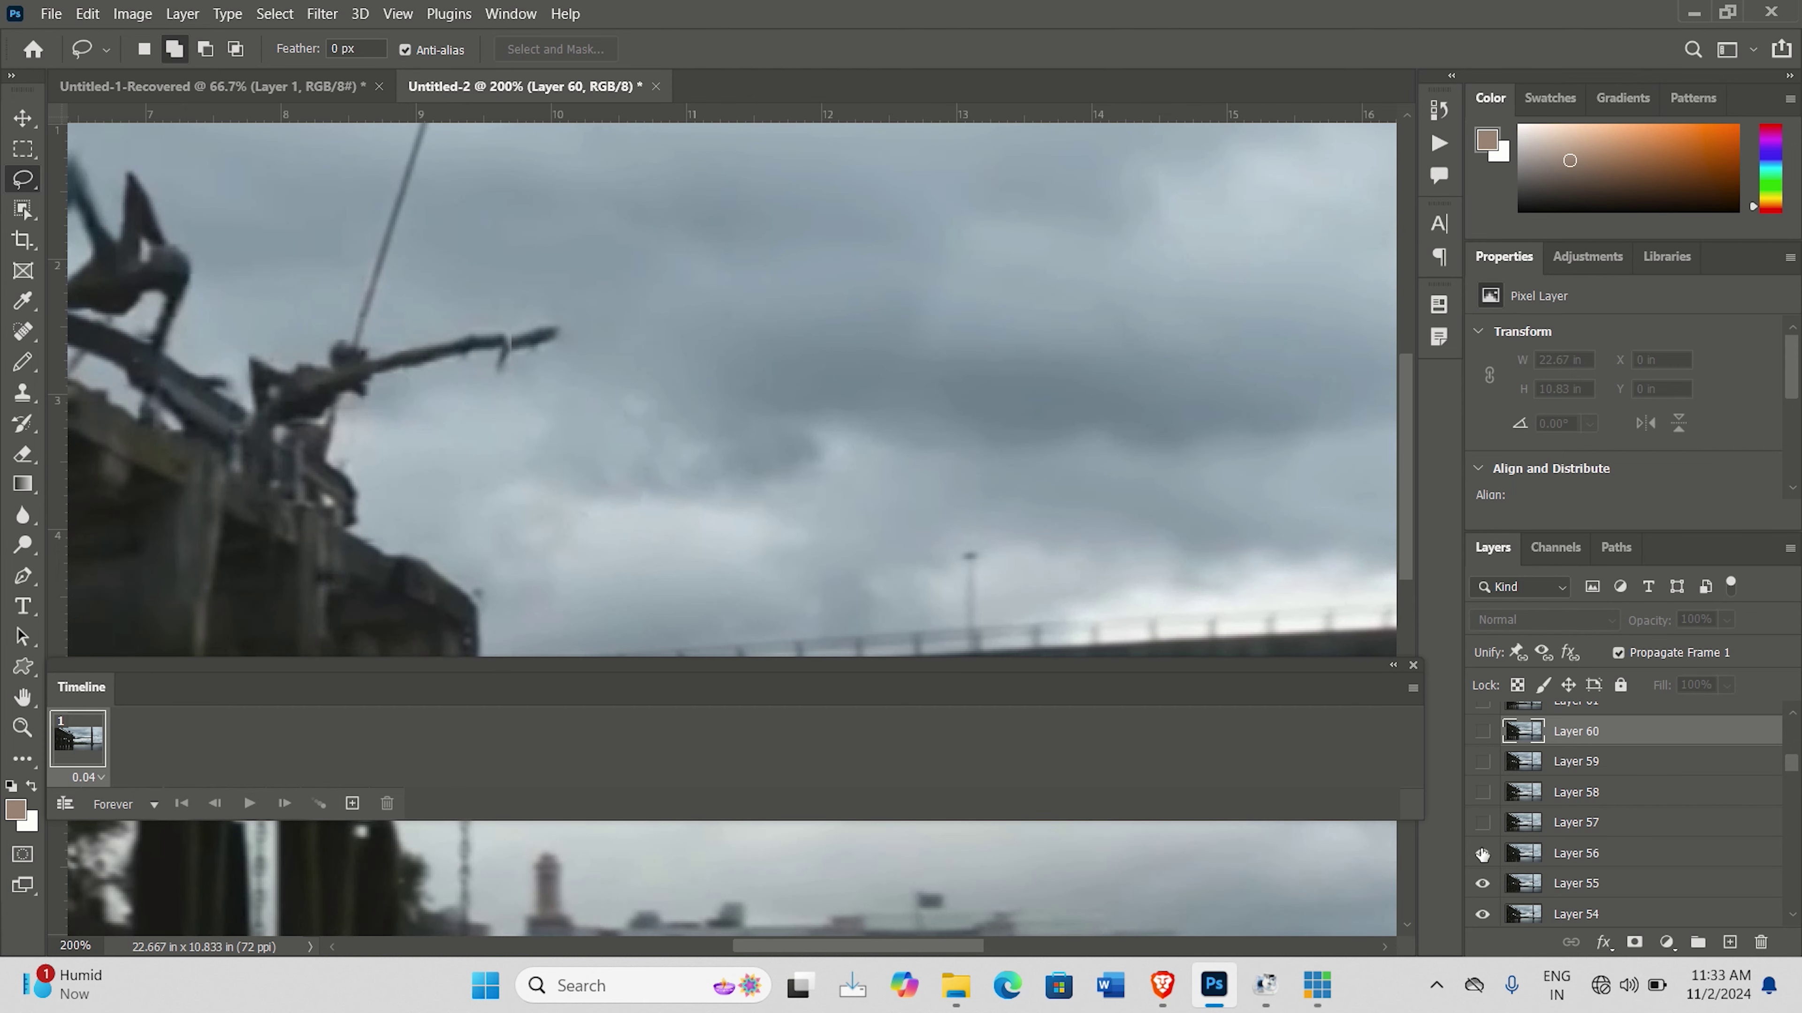
click(1483, 855)
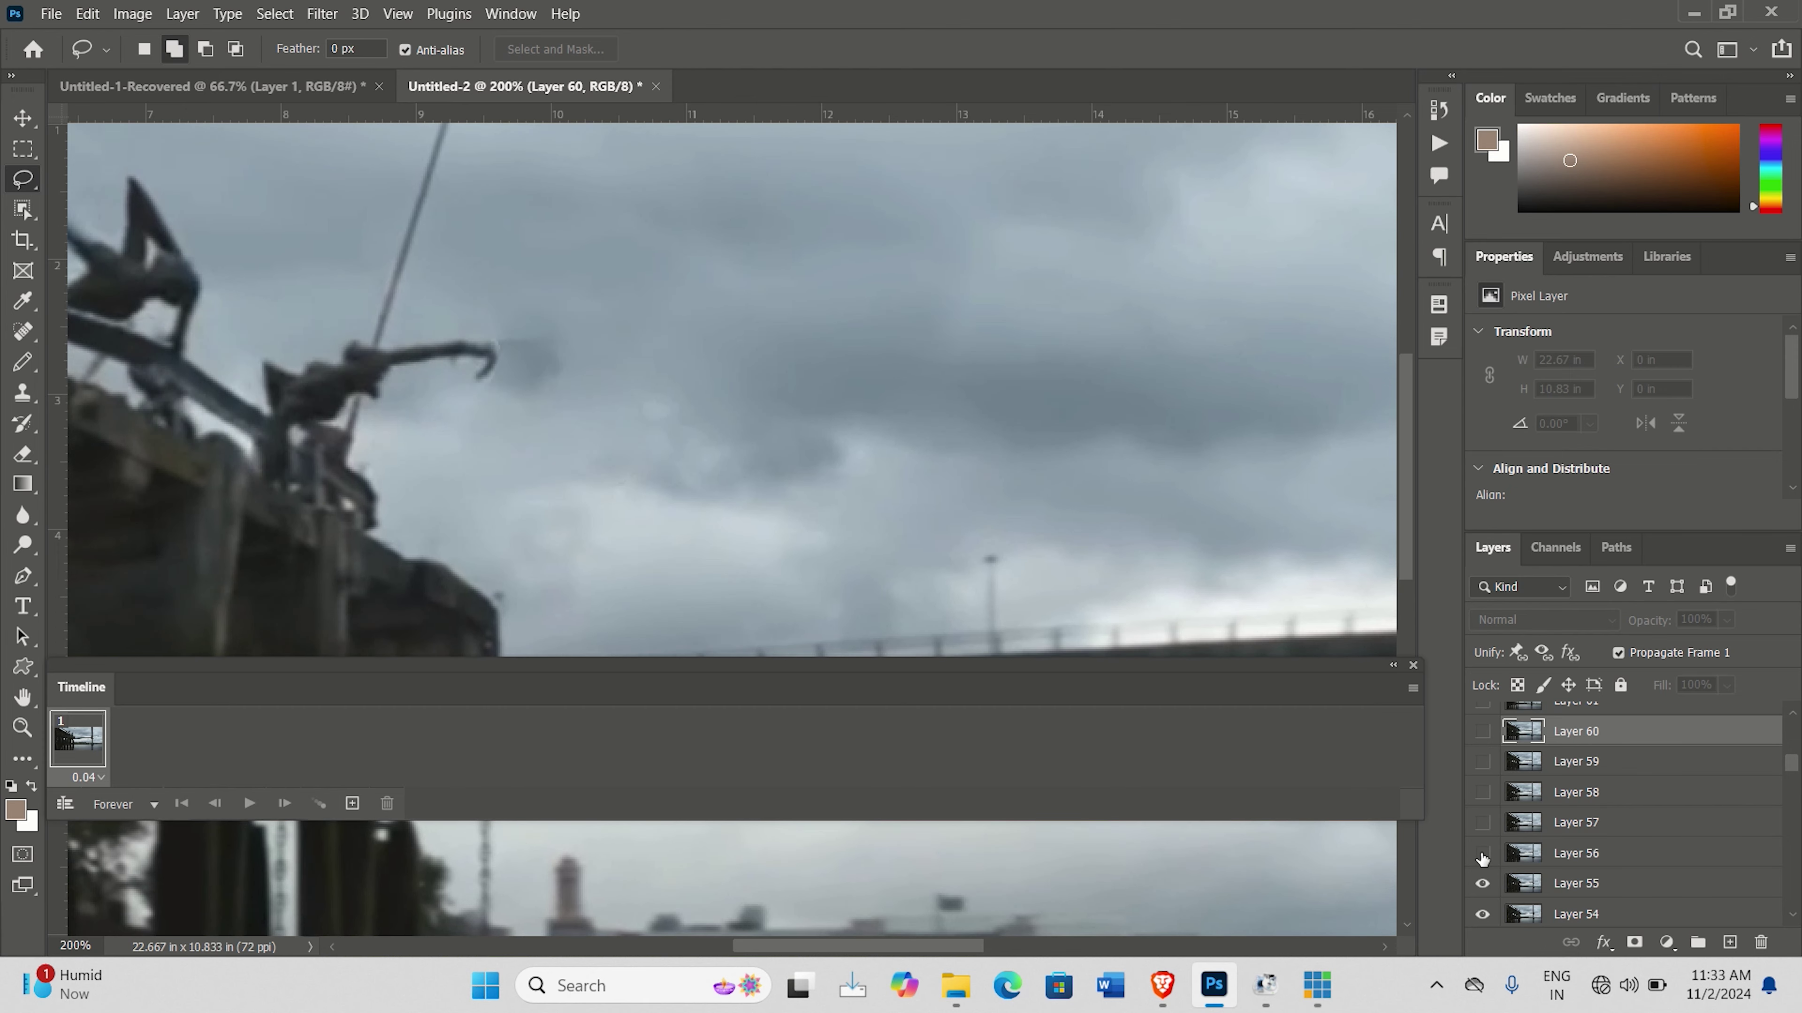
click(1482, 885)
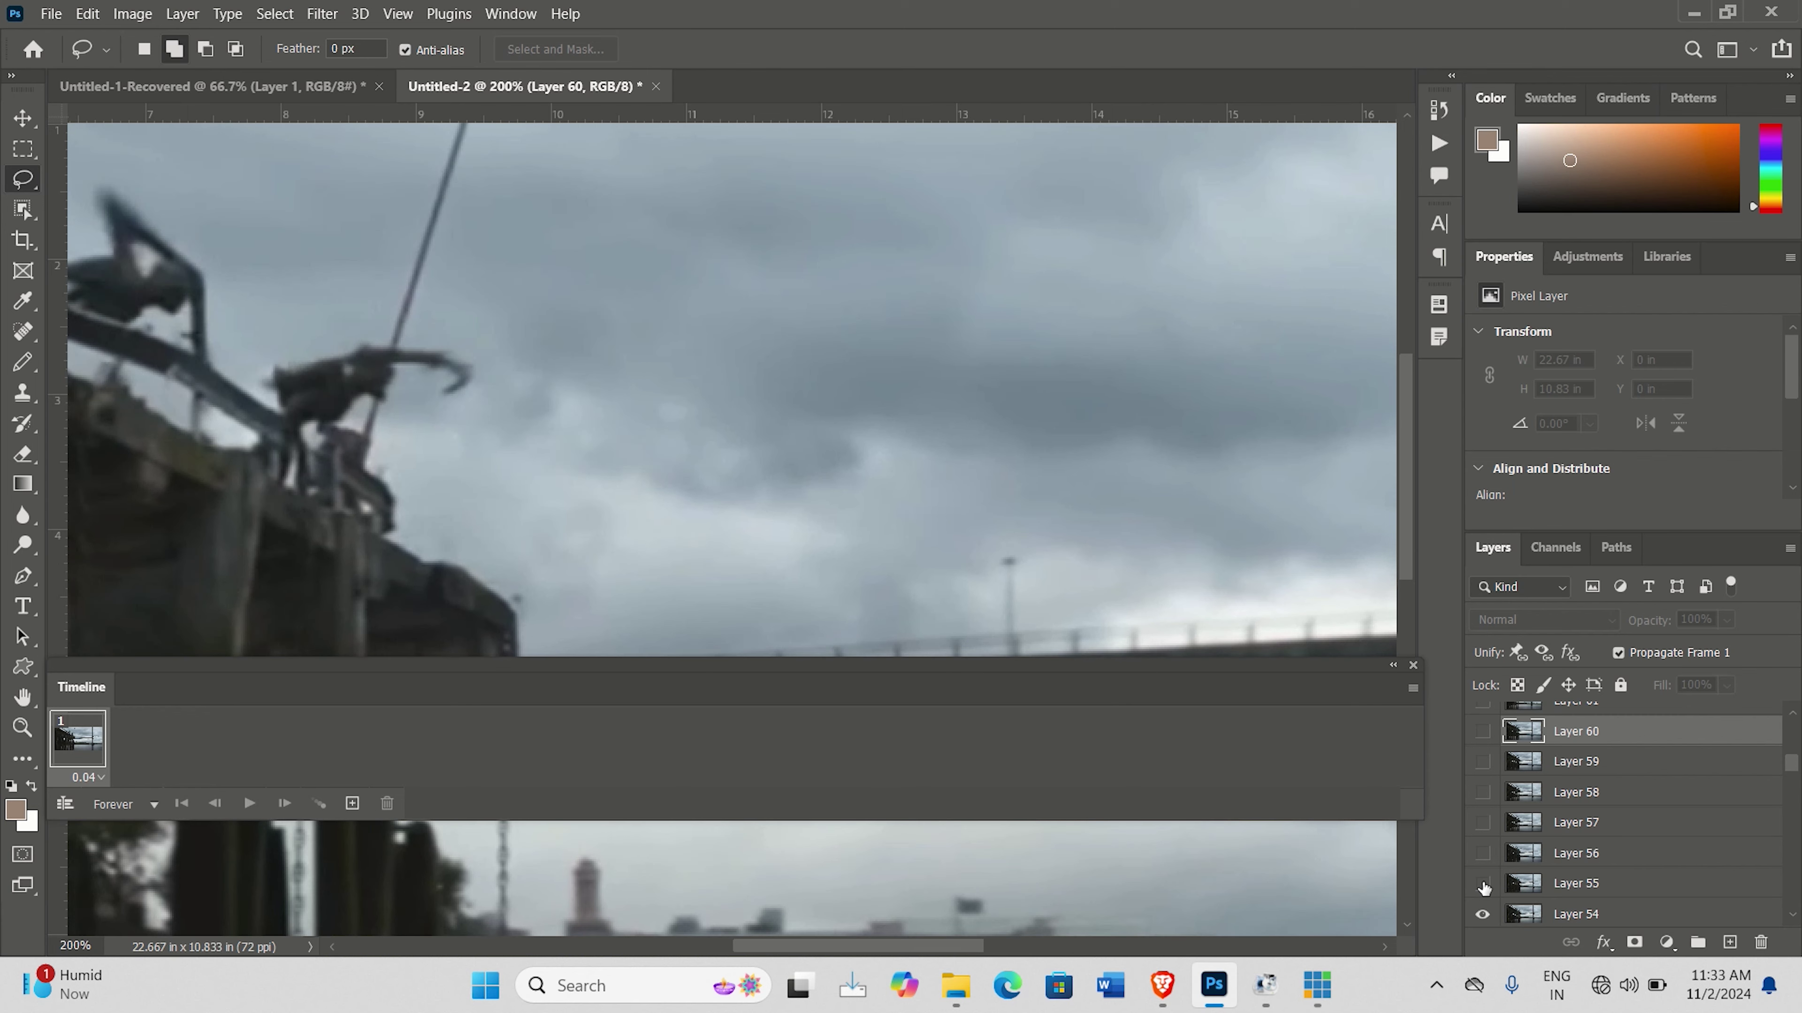
click(1483, 915)
scroll(1493, 862, down, 3)
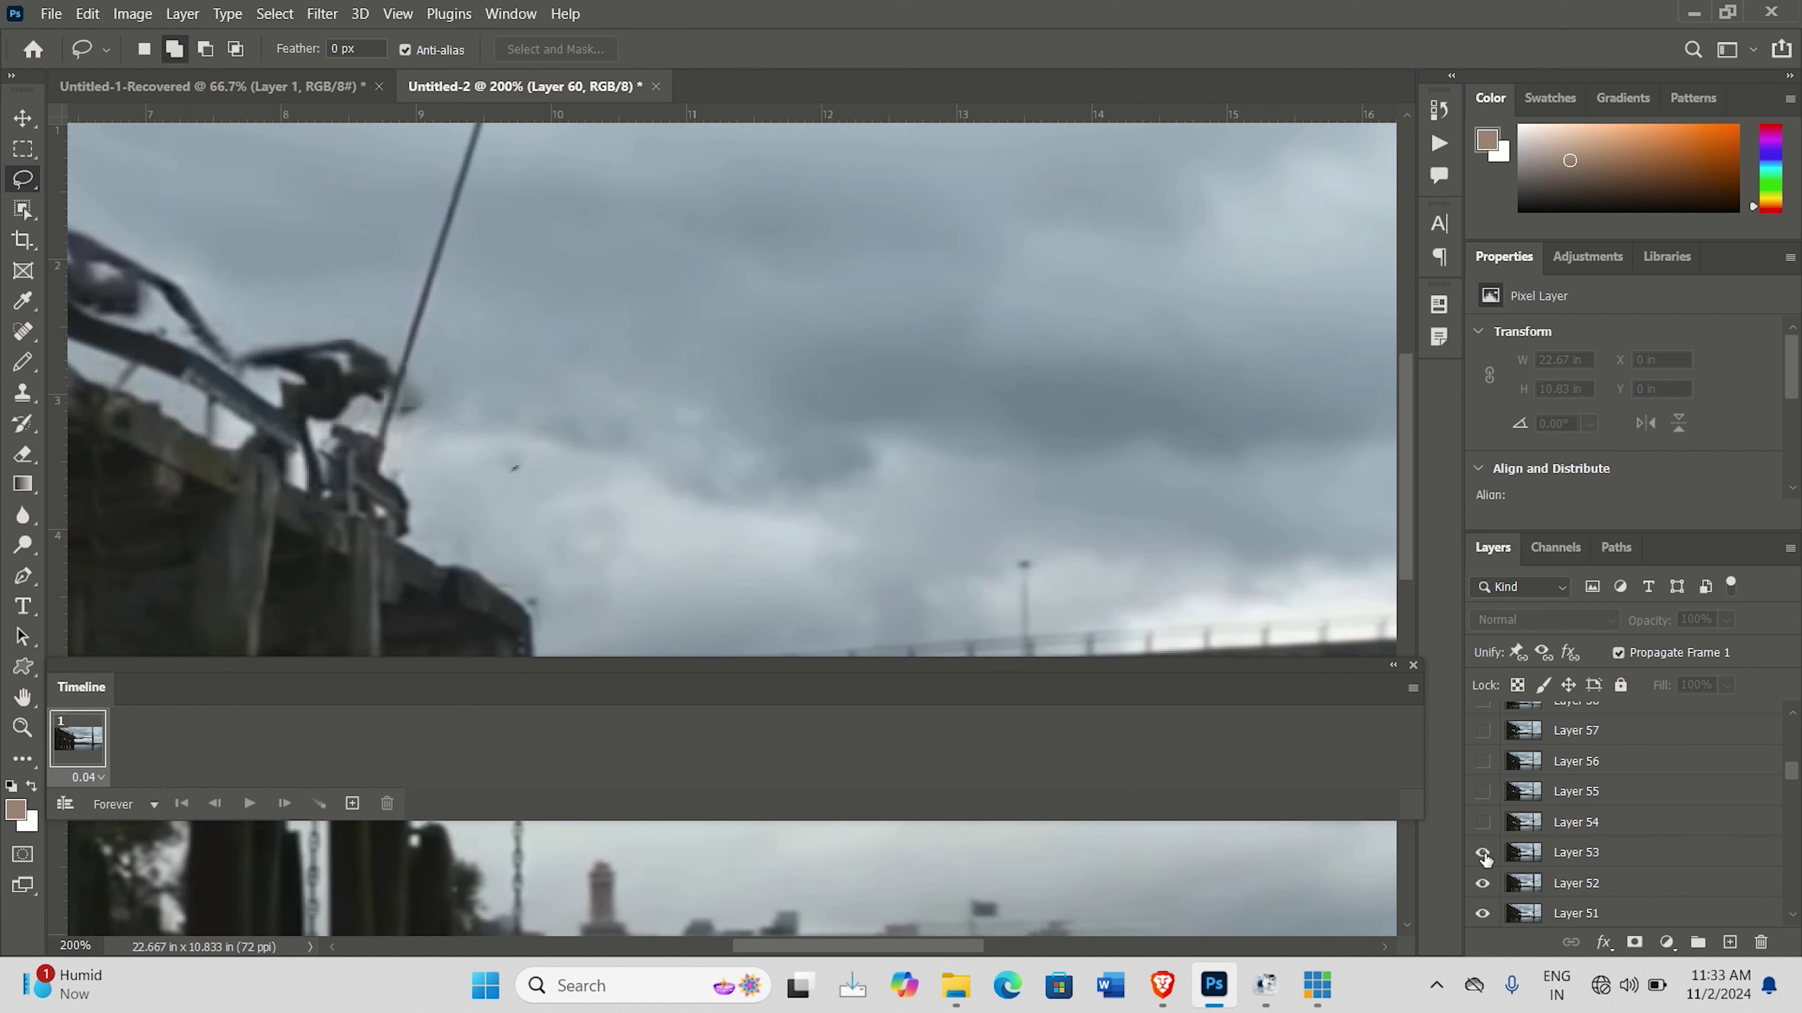
click(1483, 853)
click(1484, 885)
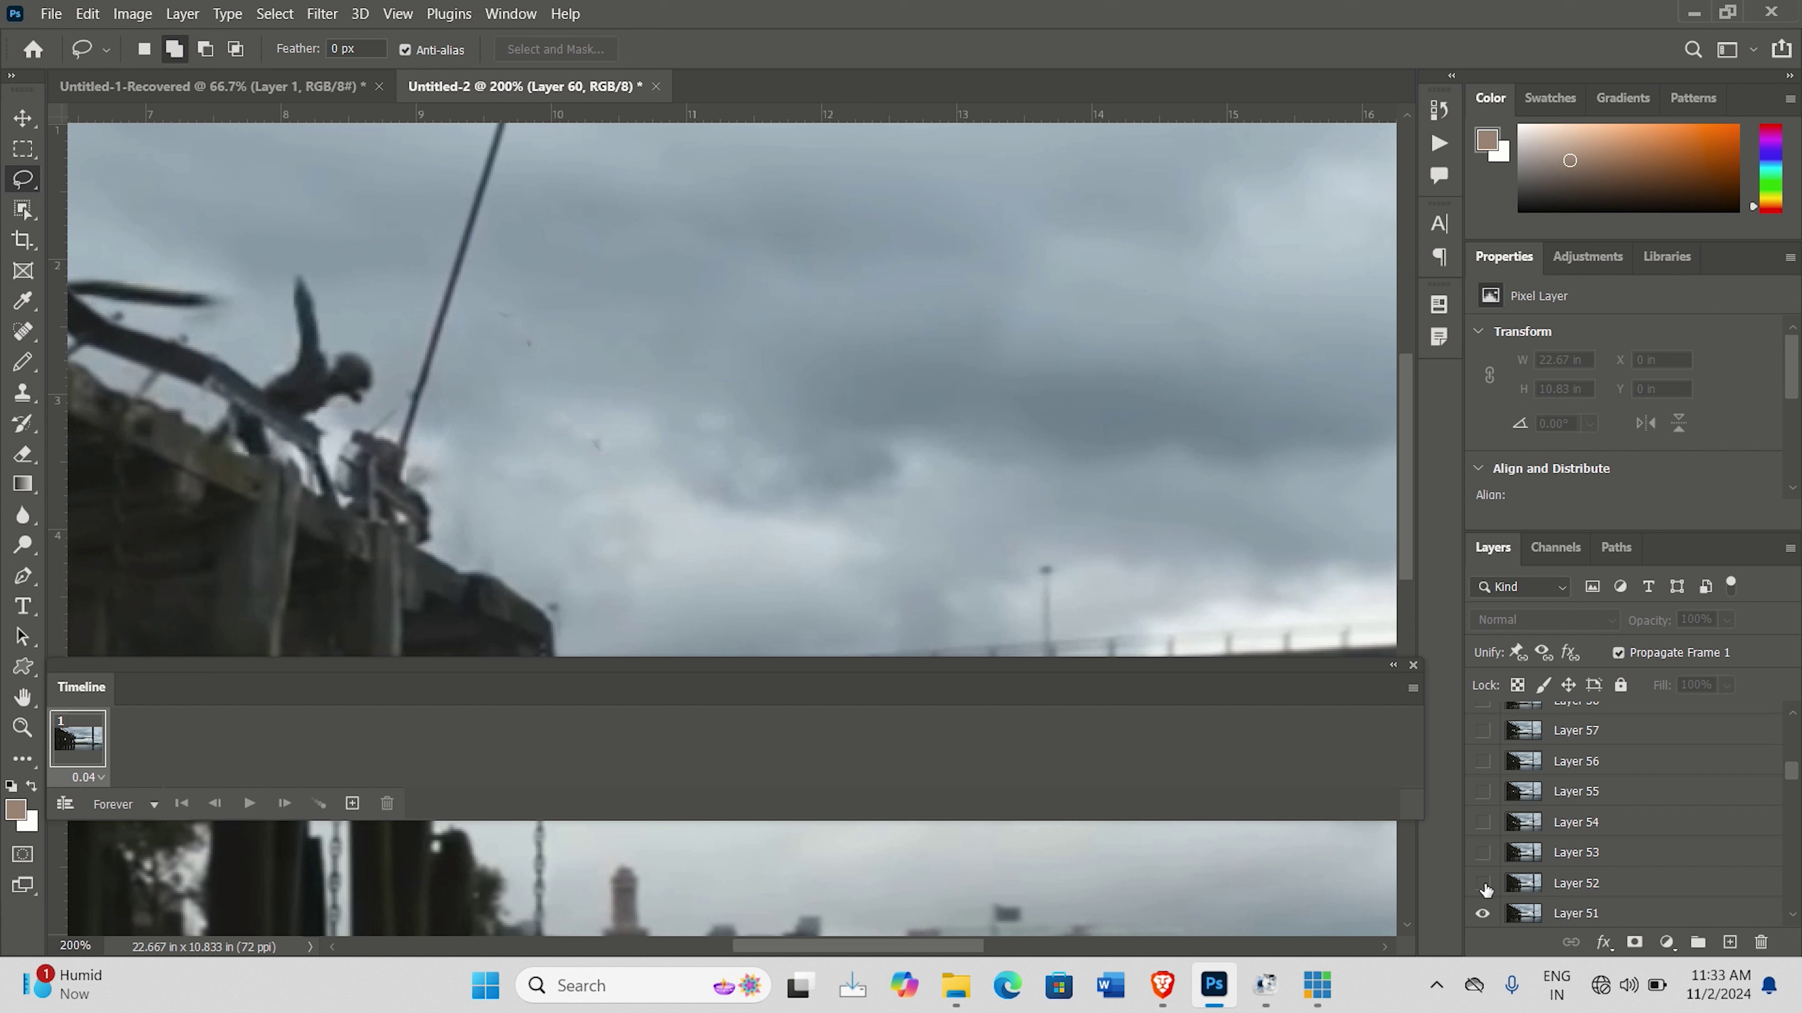
click(1482, 916)
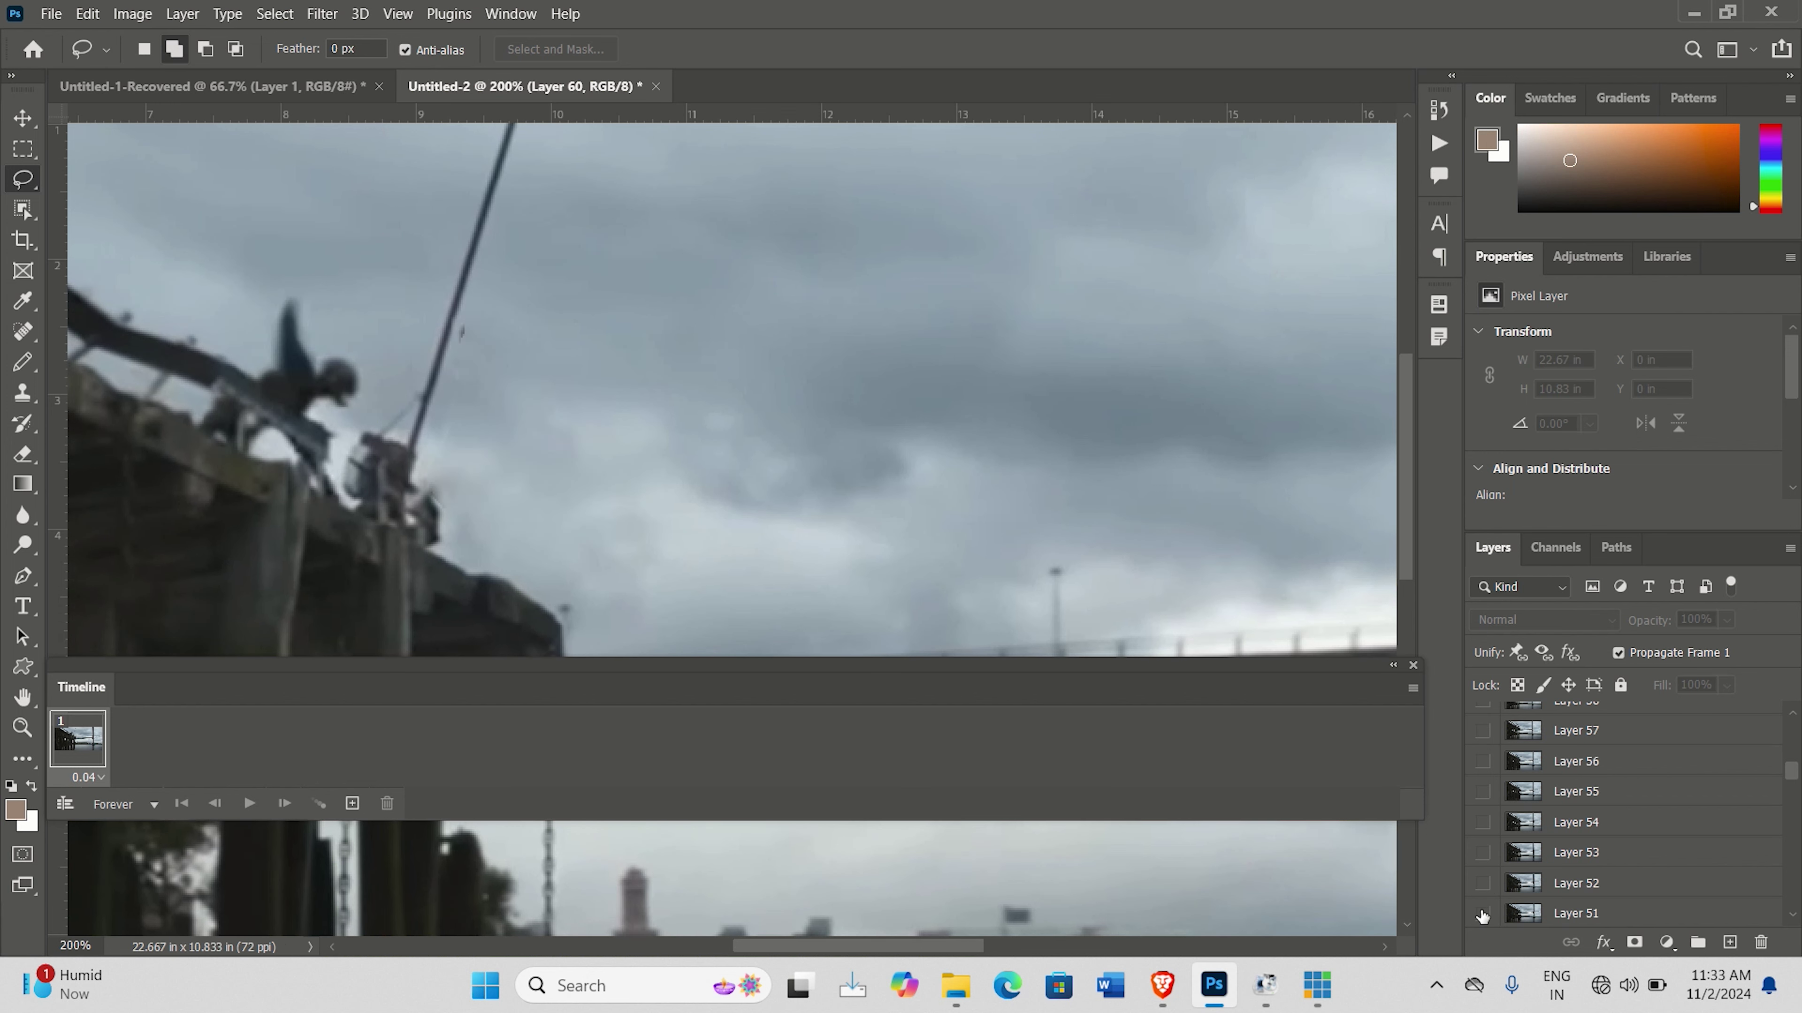
scroll(1490, 829, down, 1)
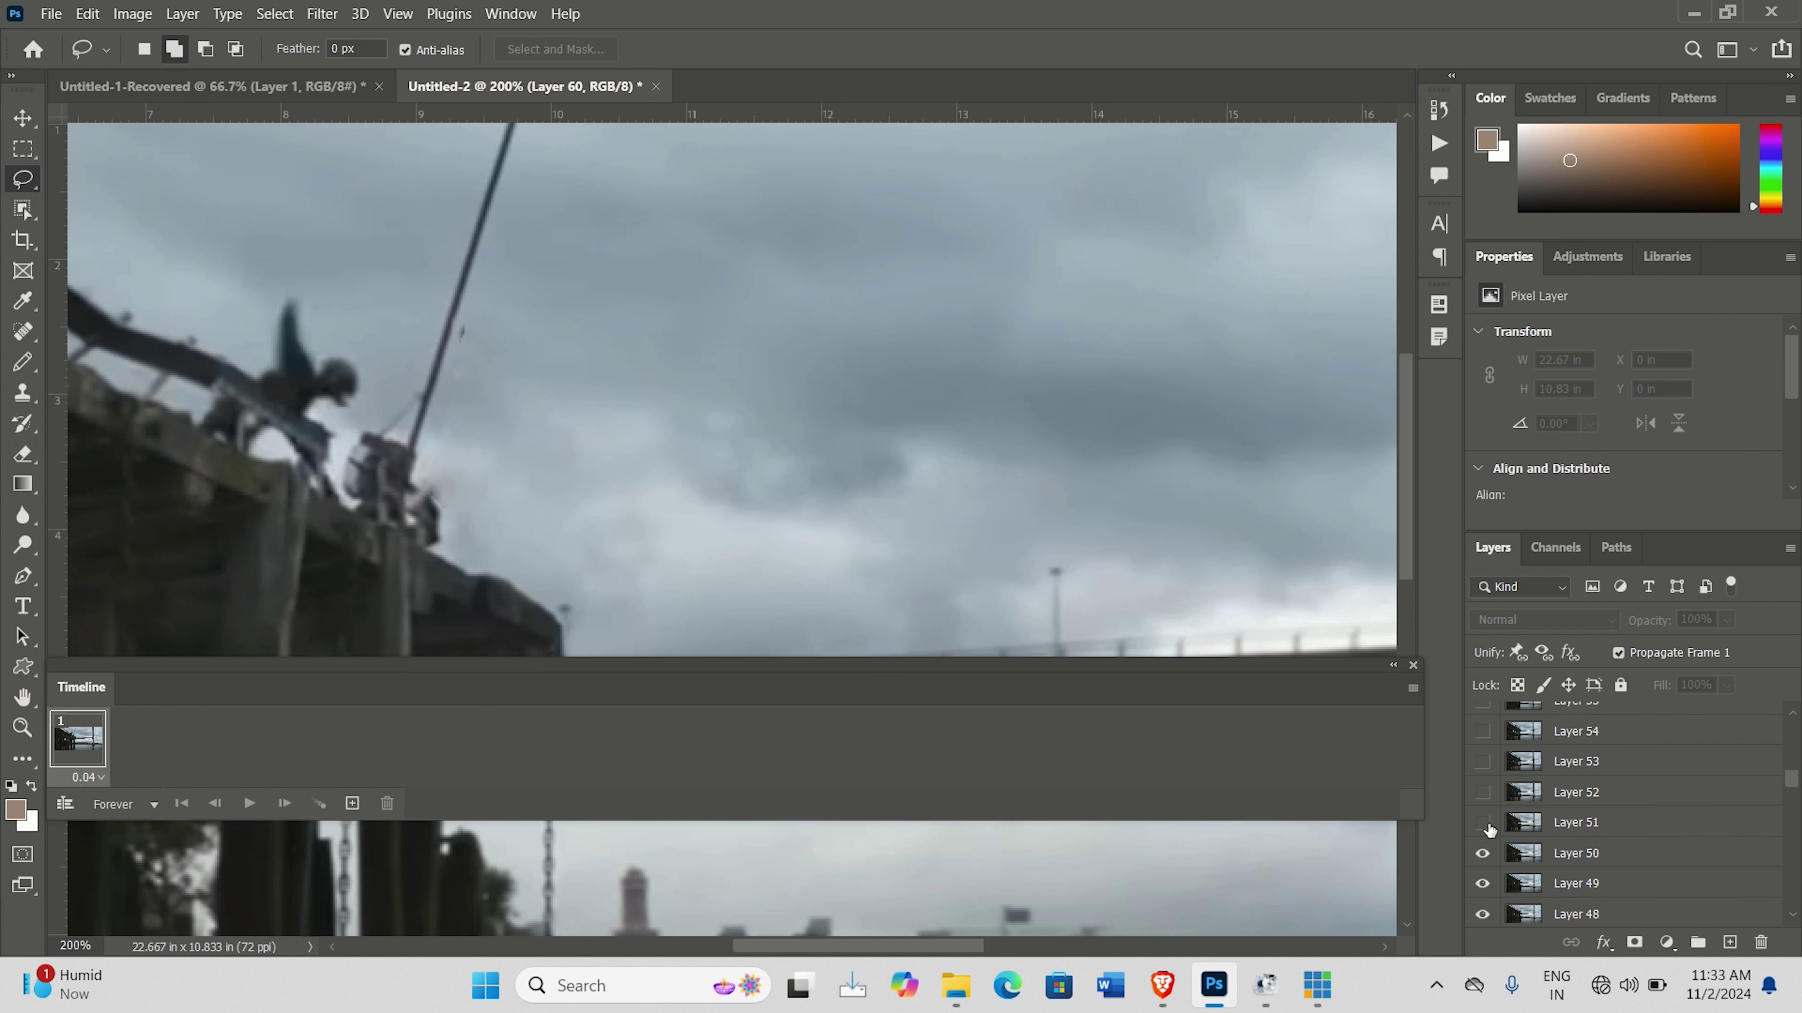
click(1484, 855)
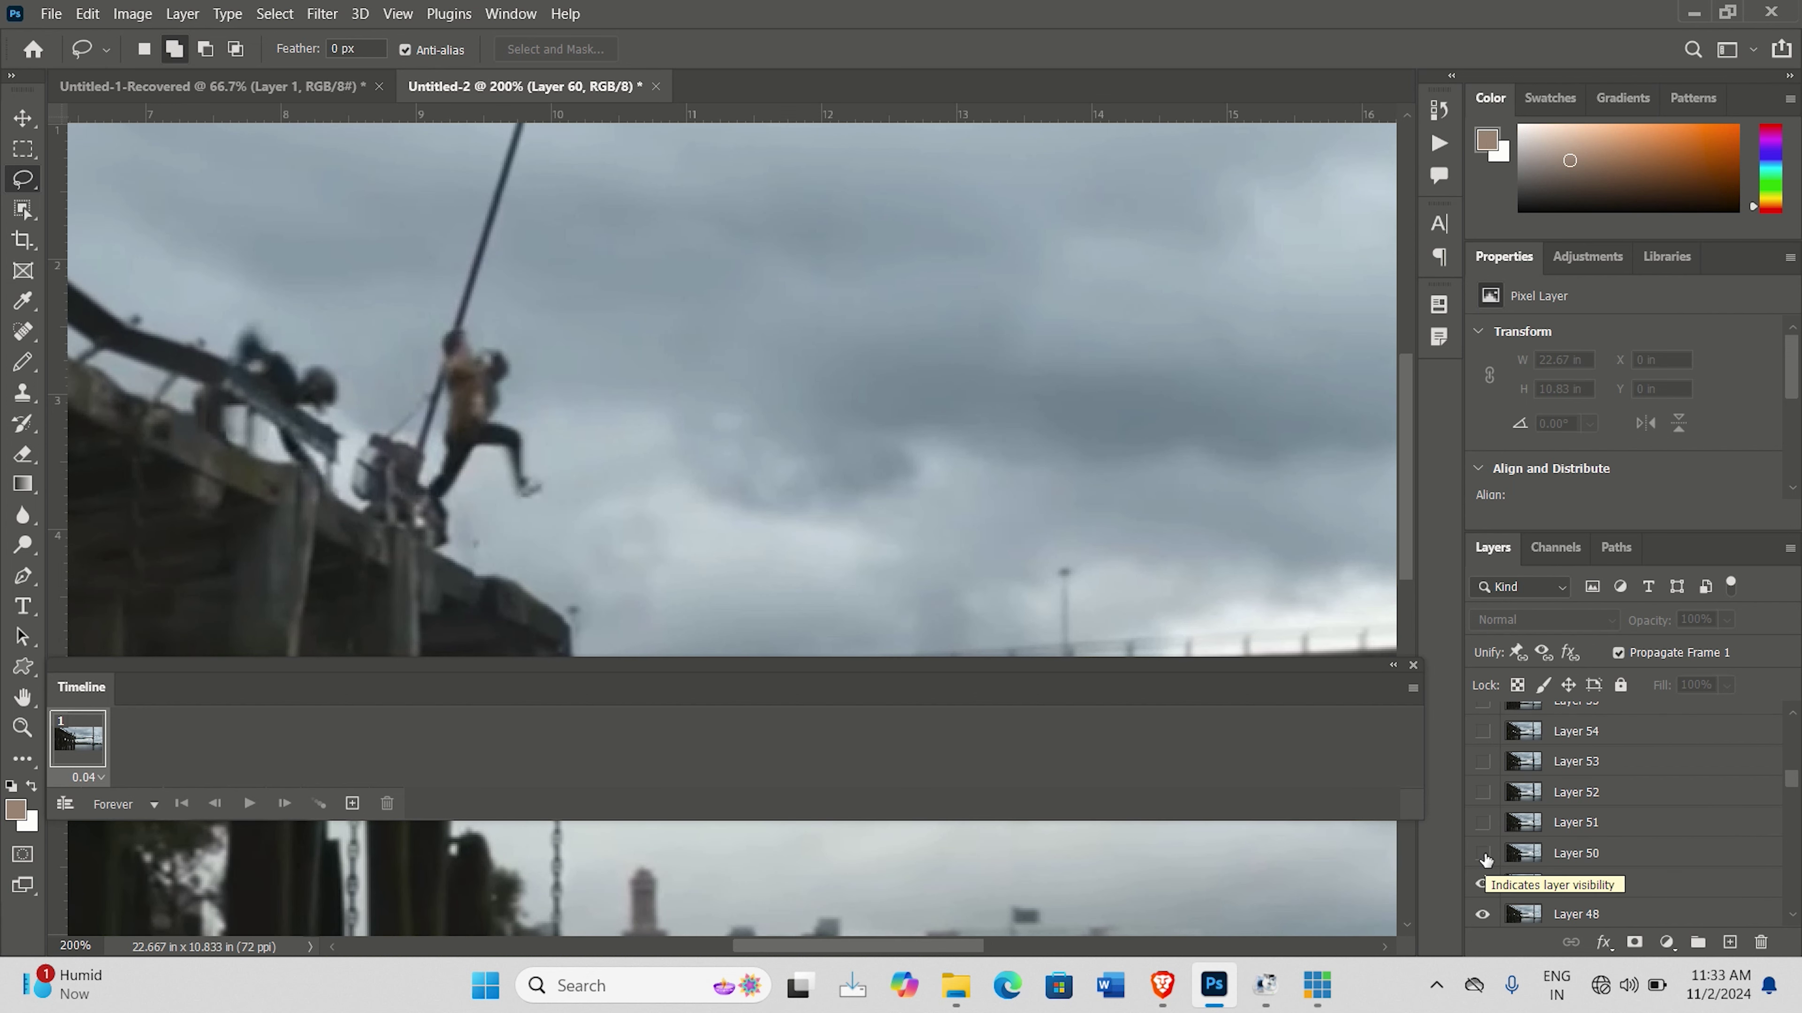
Turn Layers 50 and 52 through 55 back on so Layer 55's frame shows.
click(1484, 857)
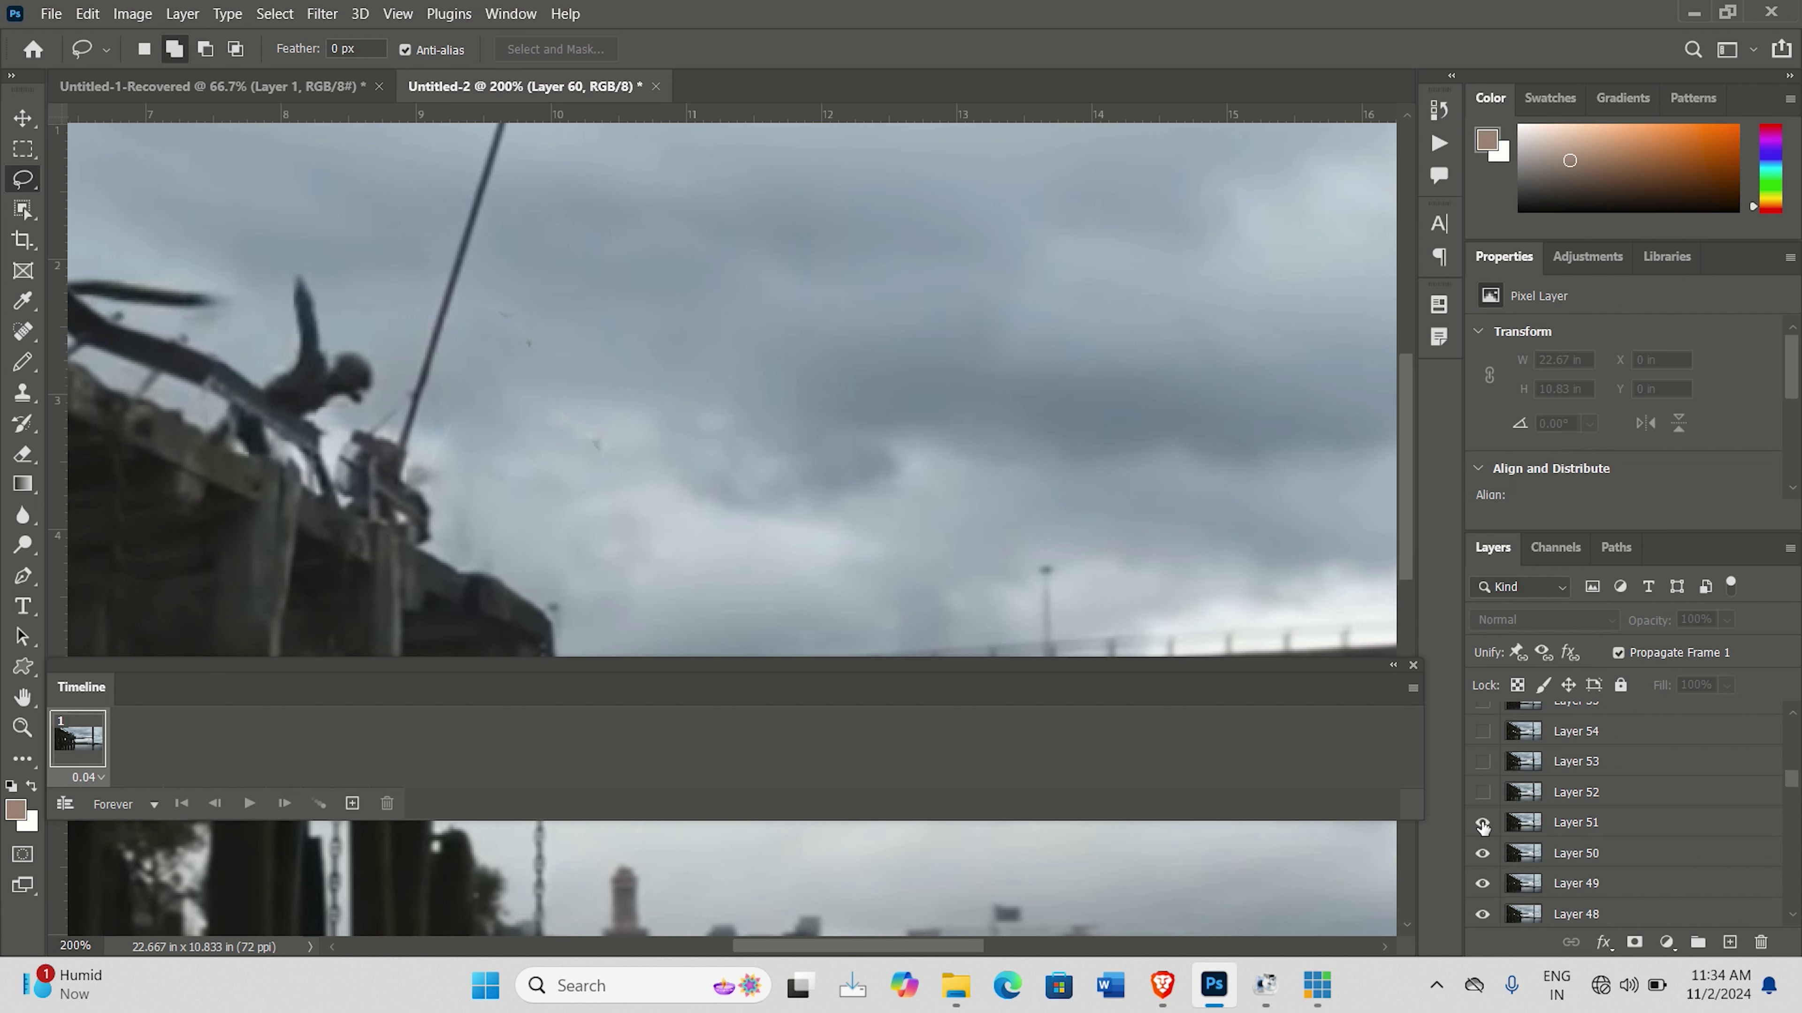
click(1482, 792)
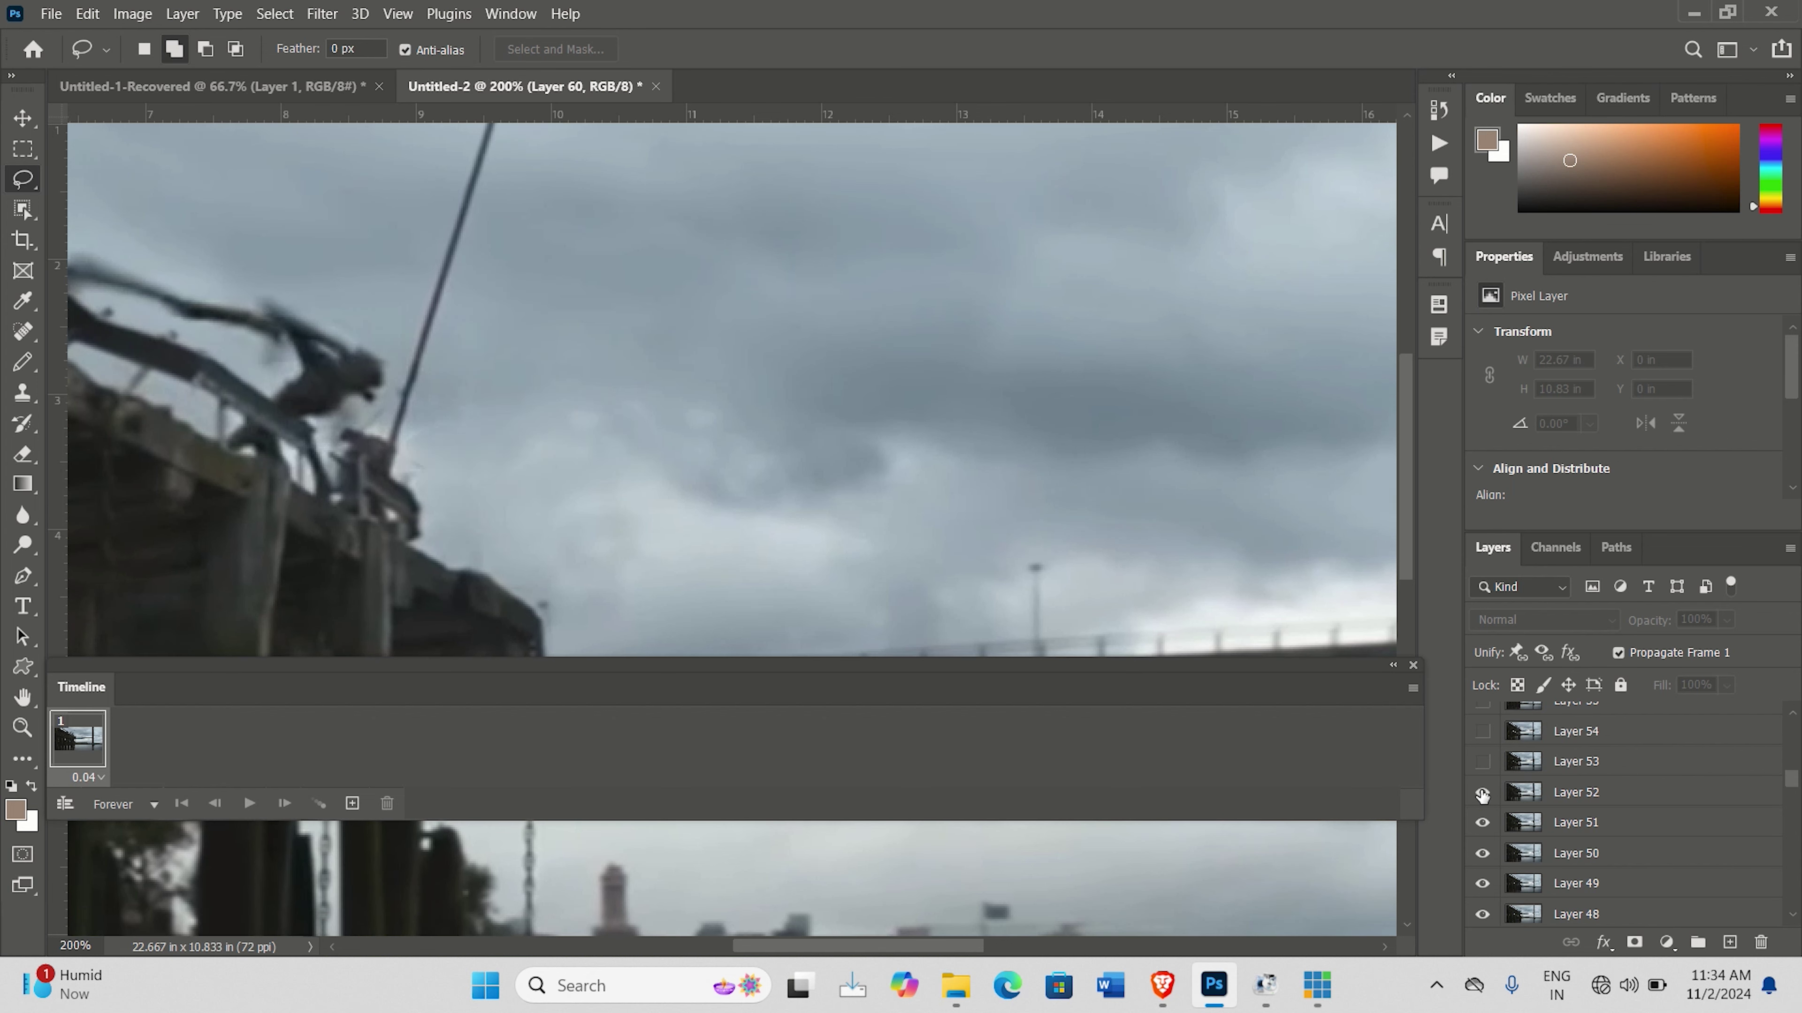
click(1483, 761)
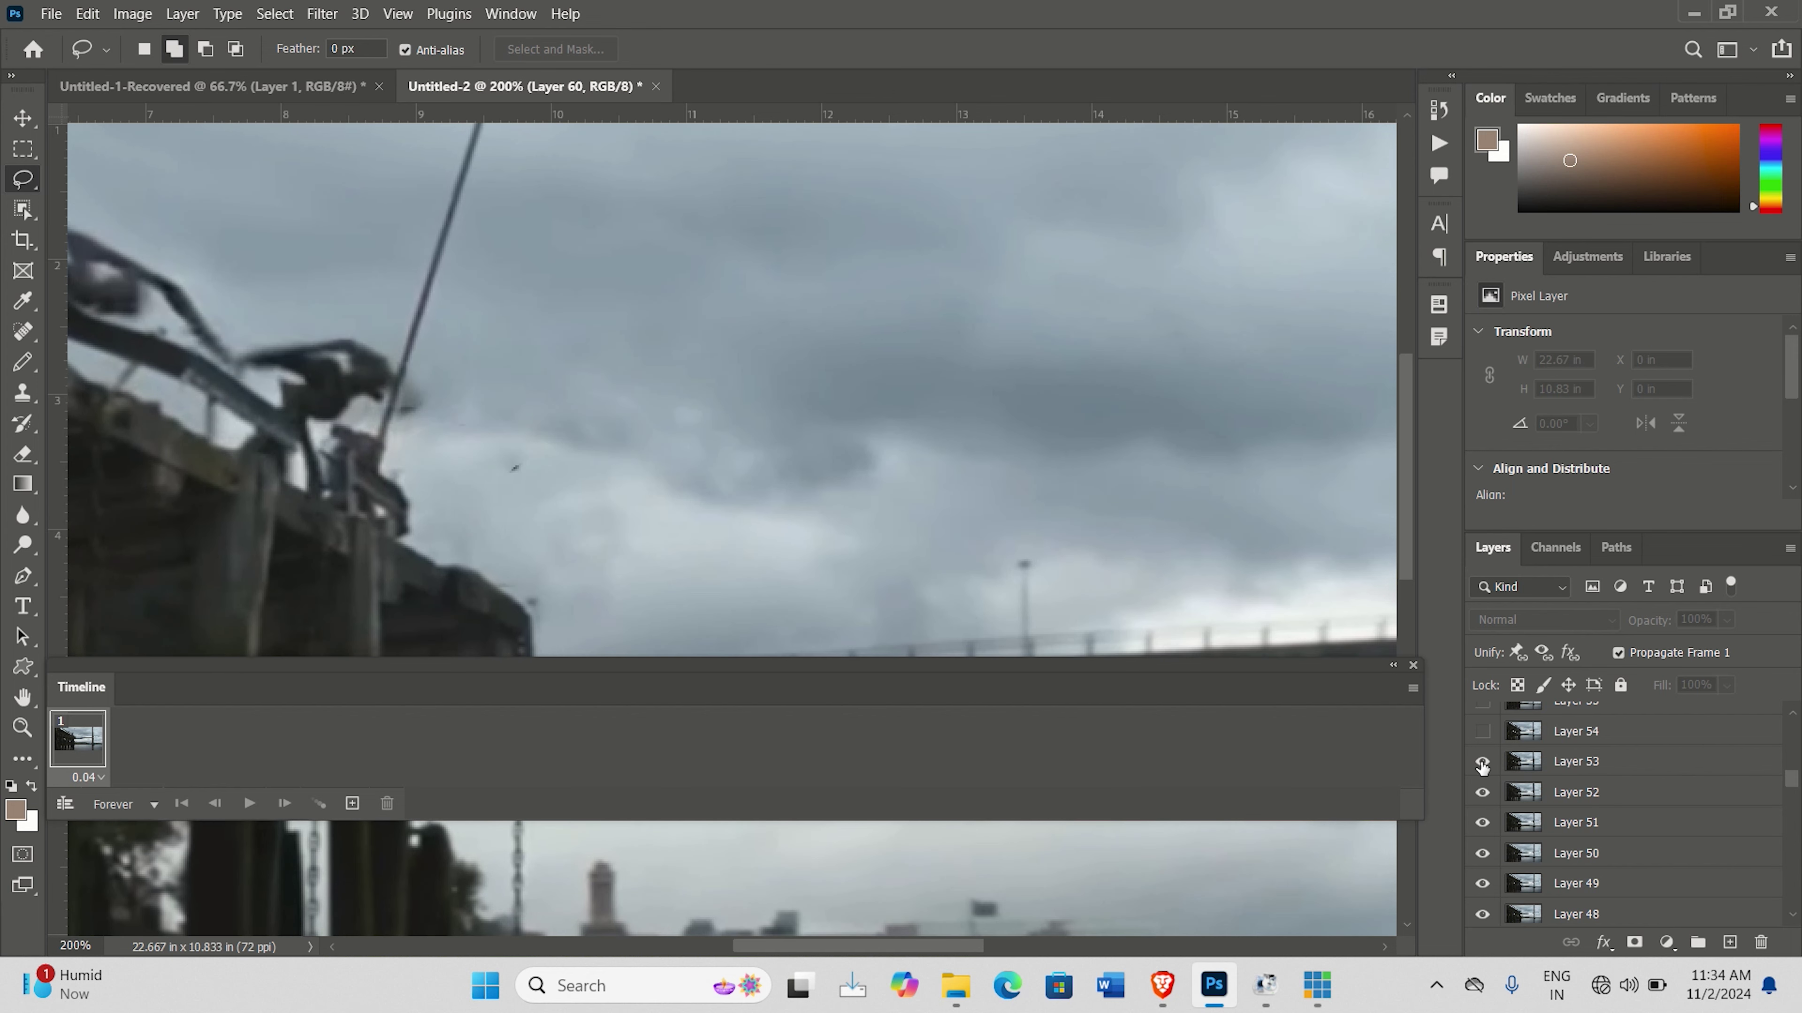
click(1483, 731)
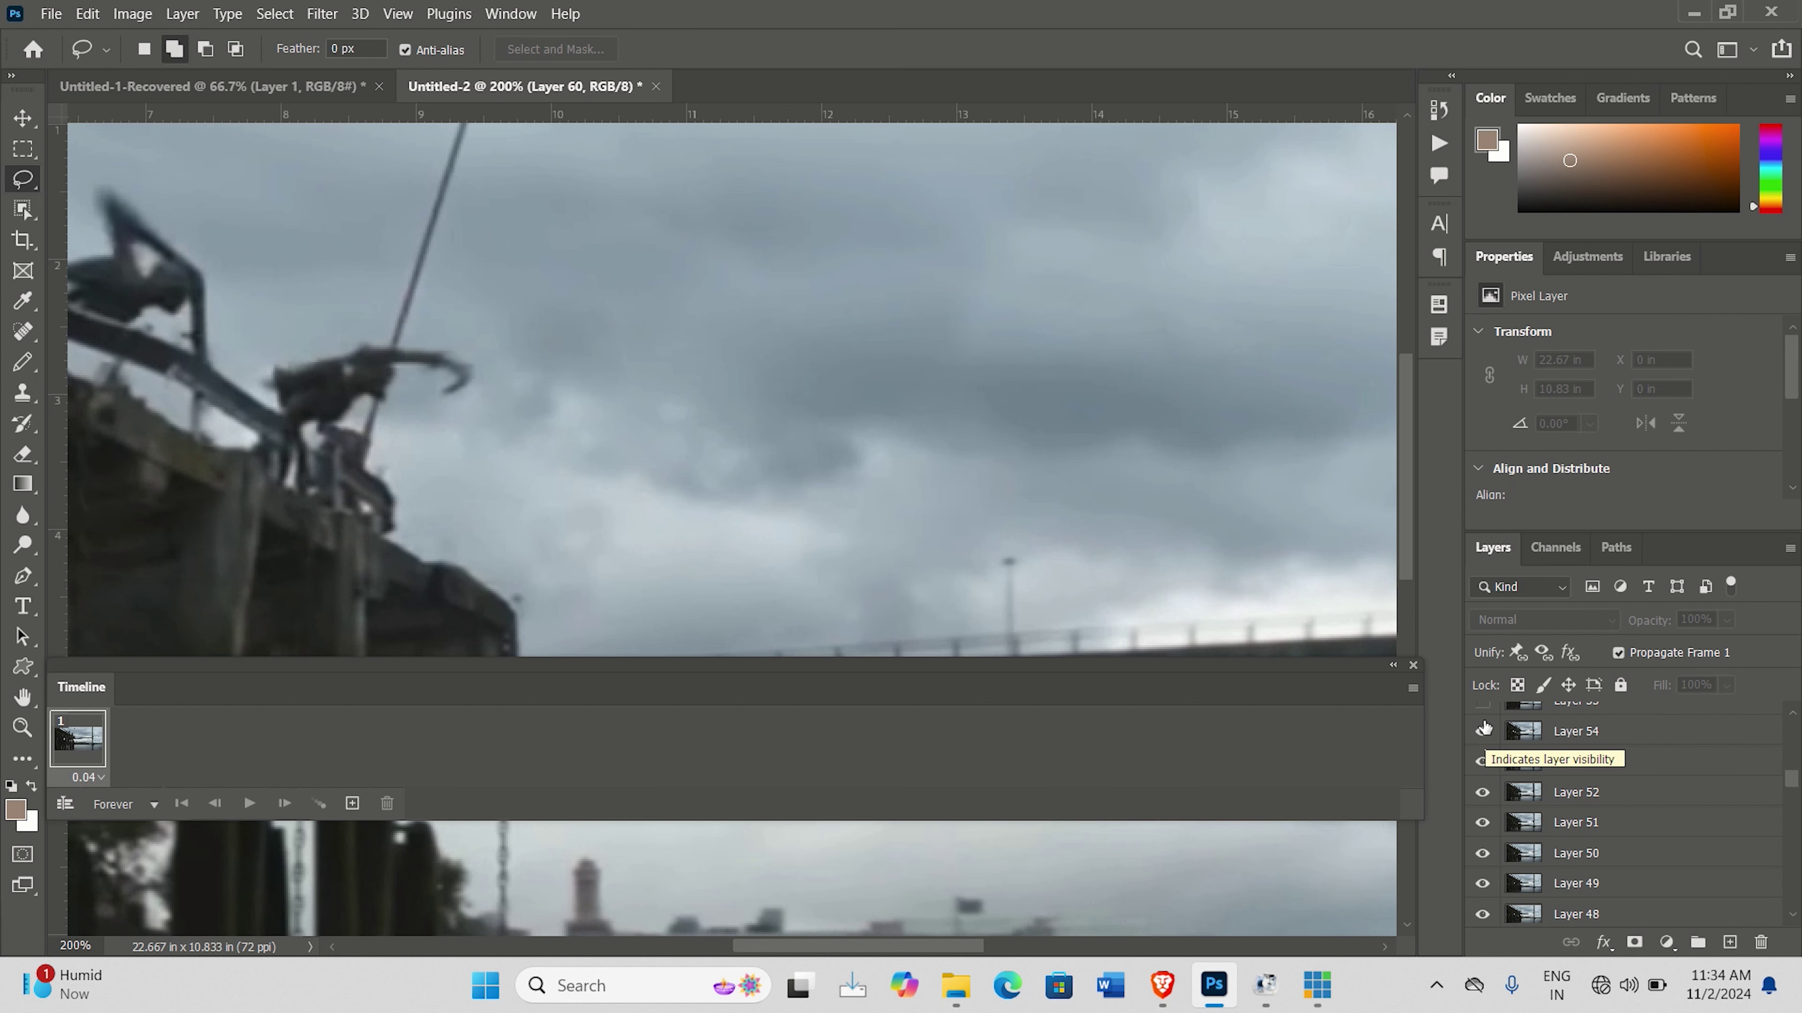
click(1483, 706)
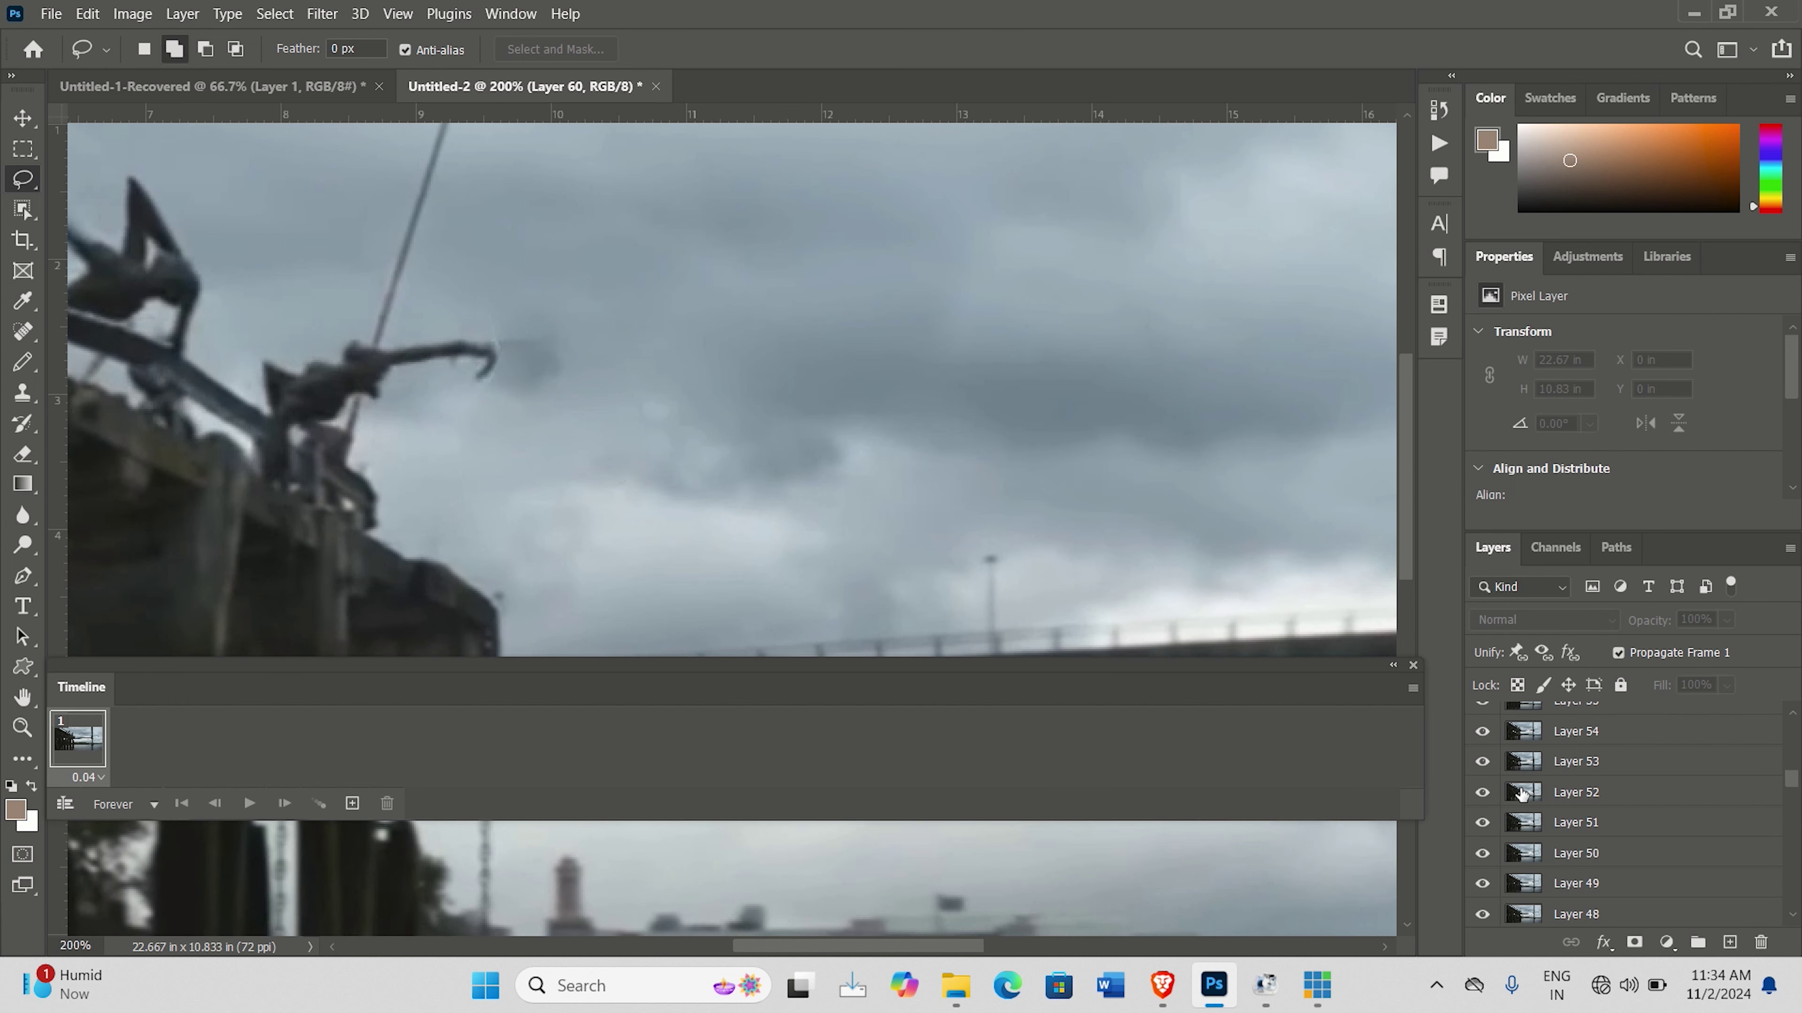
scroll(1505, 827, up, 1)
click(51, 15)
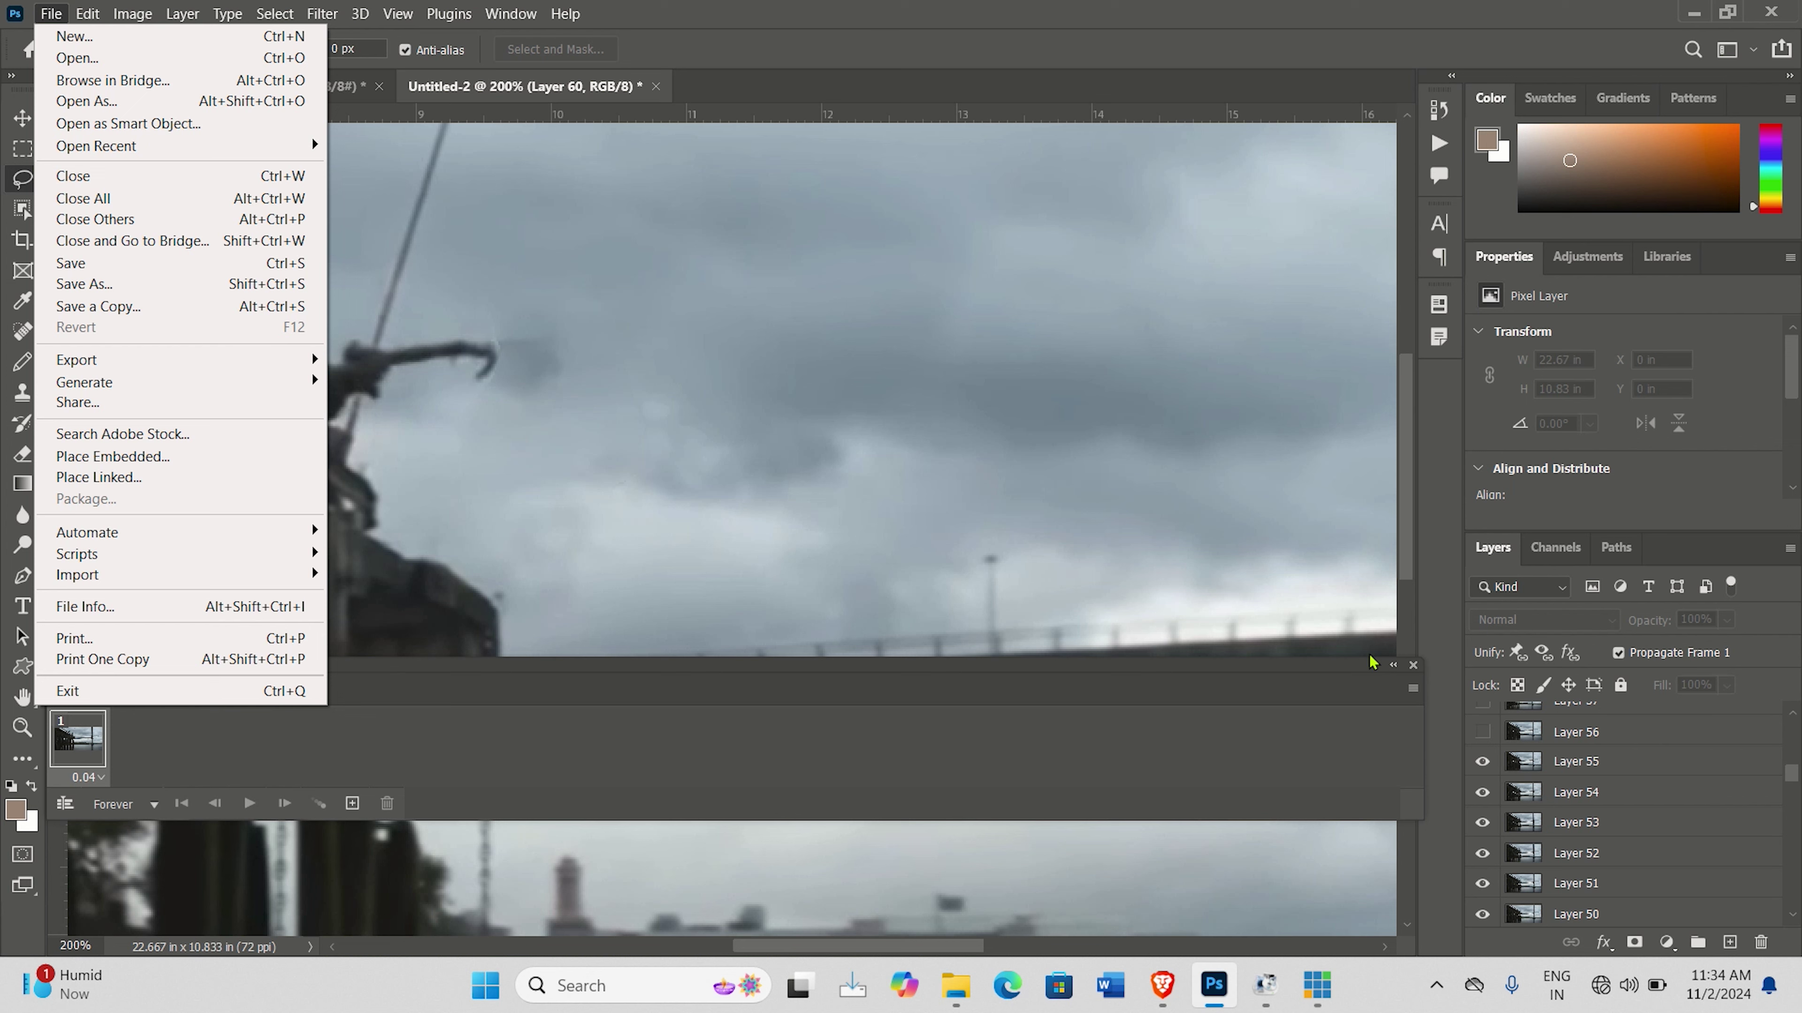
Dismiss the File menu without choosing a command, then return to it for import options.
click(1571, 724)
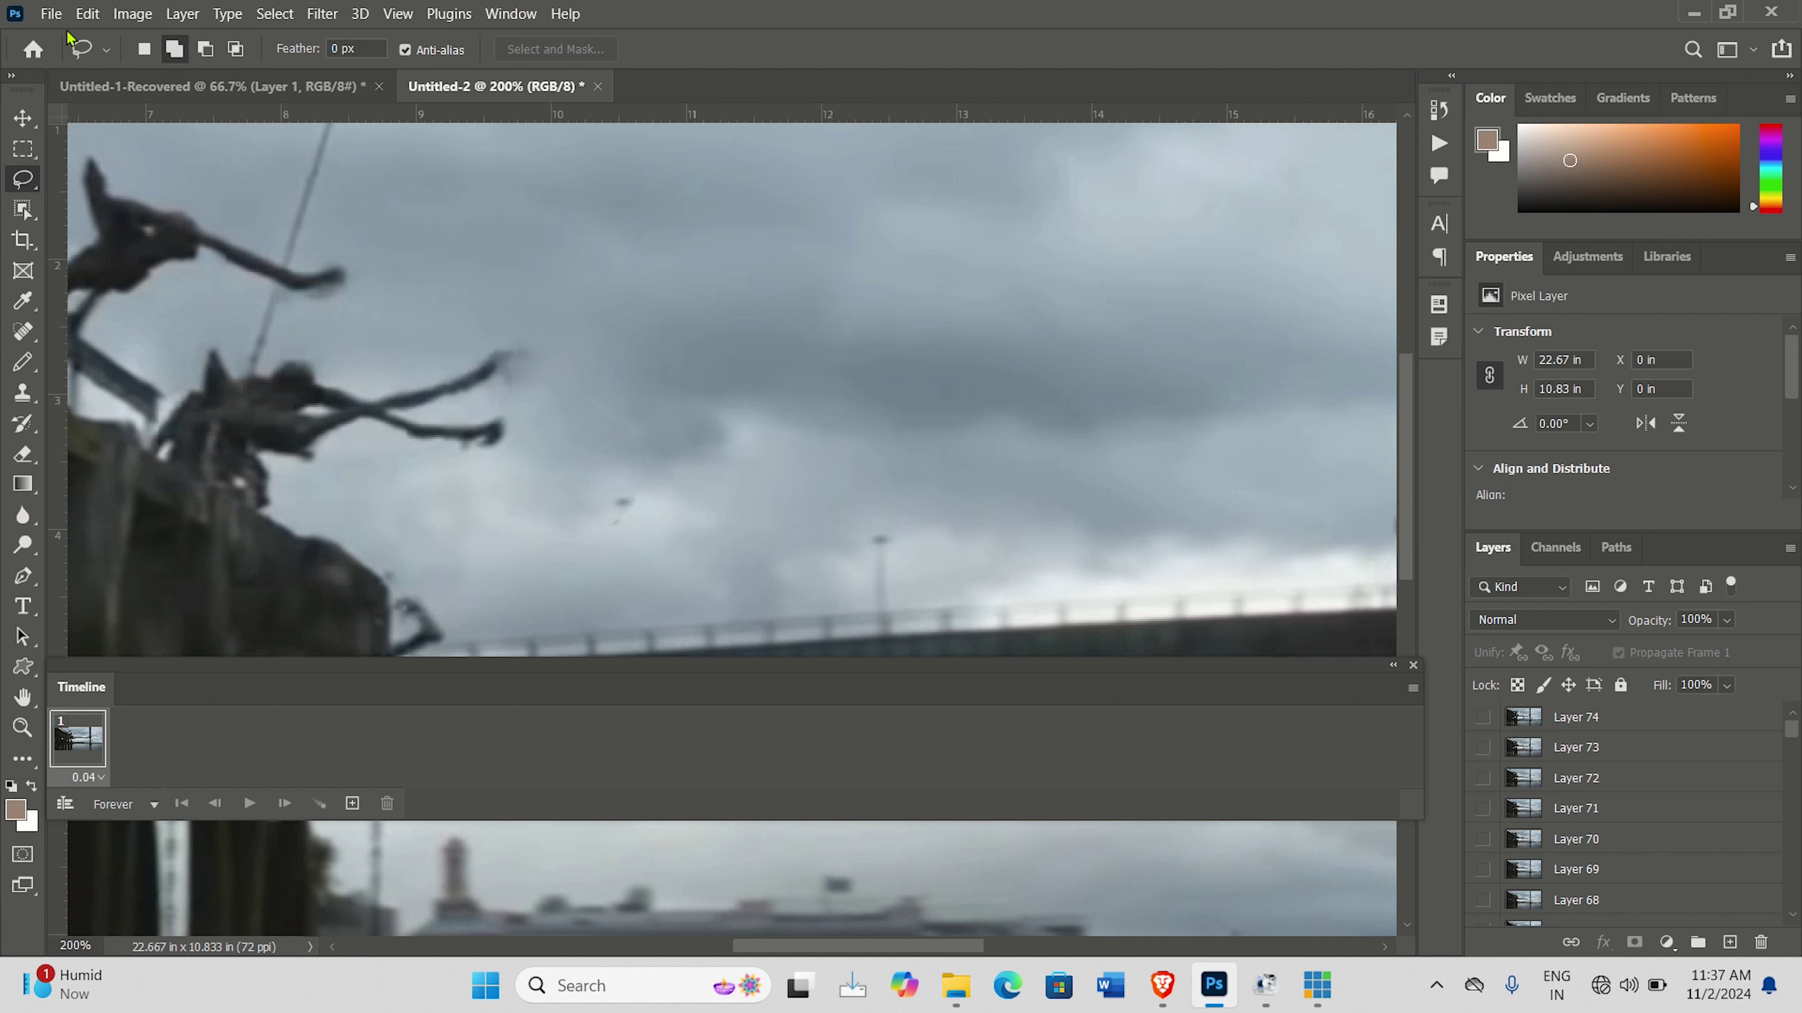
click(51, 14)
mouse_move(182, 581)
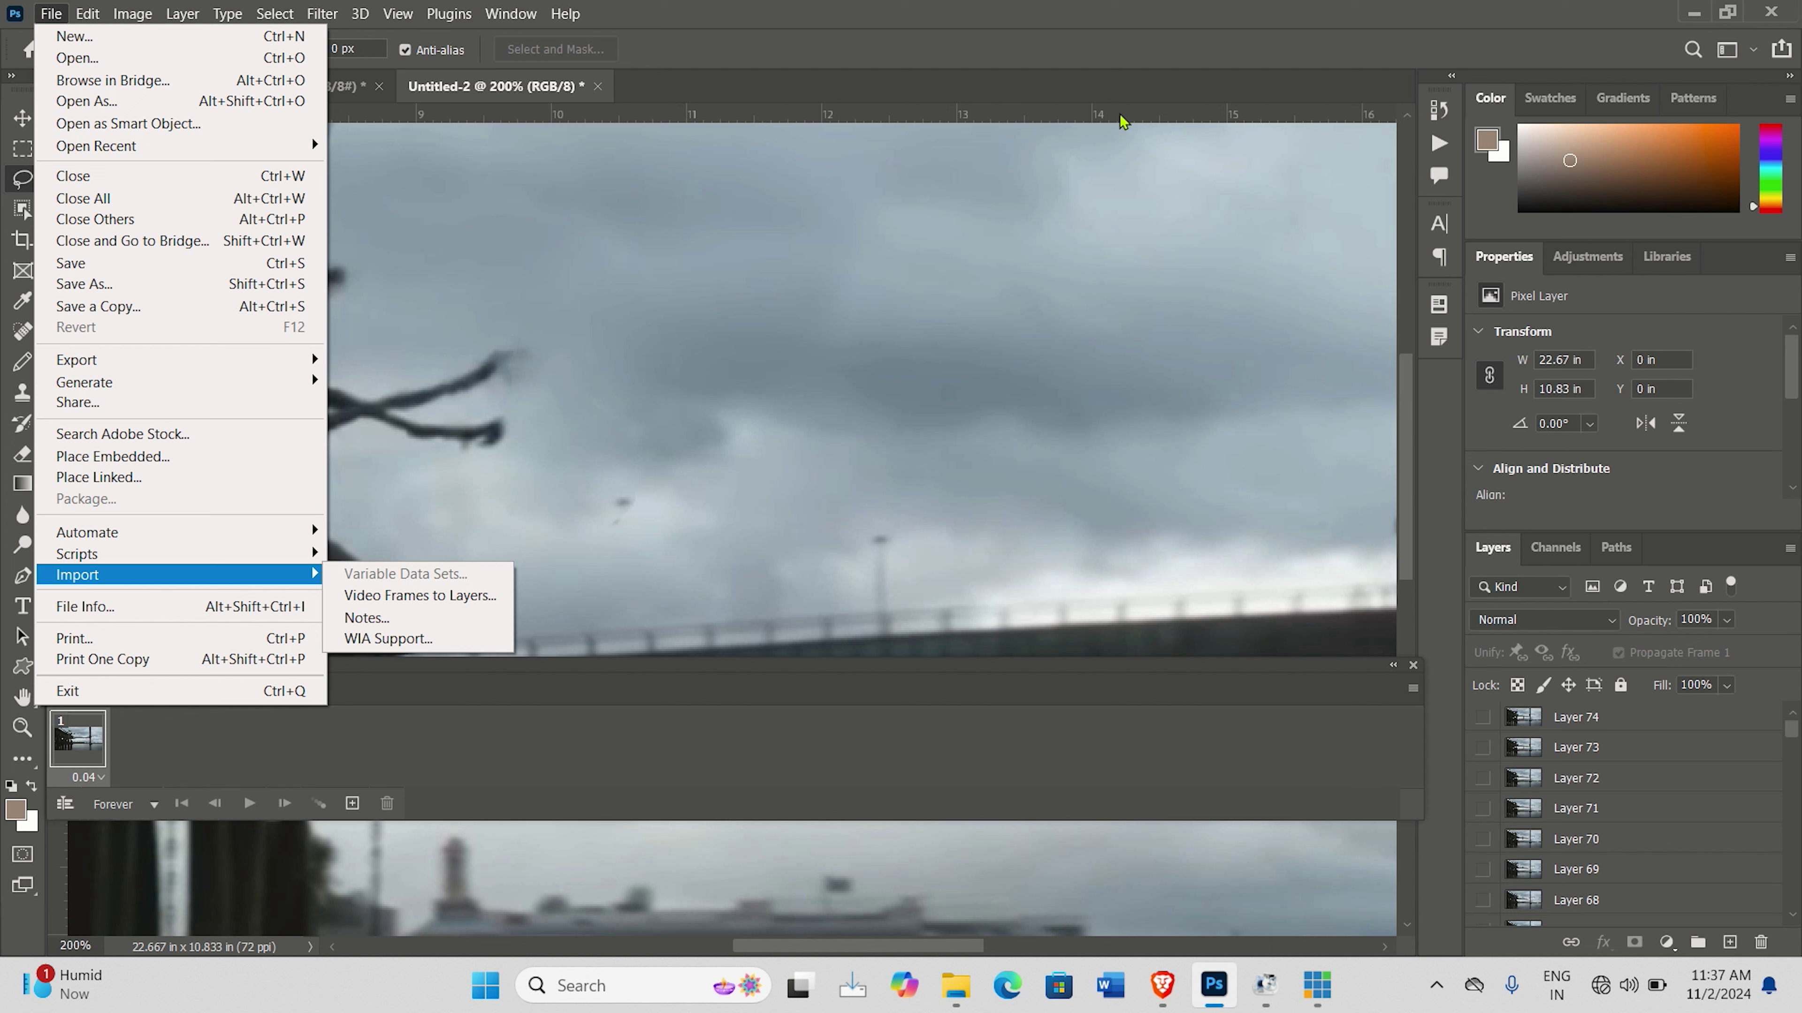
click(1105, 29)
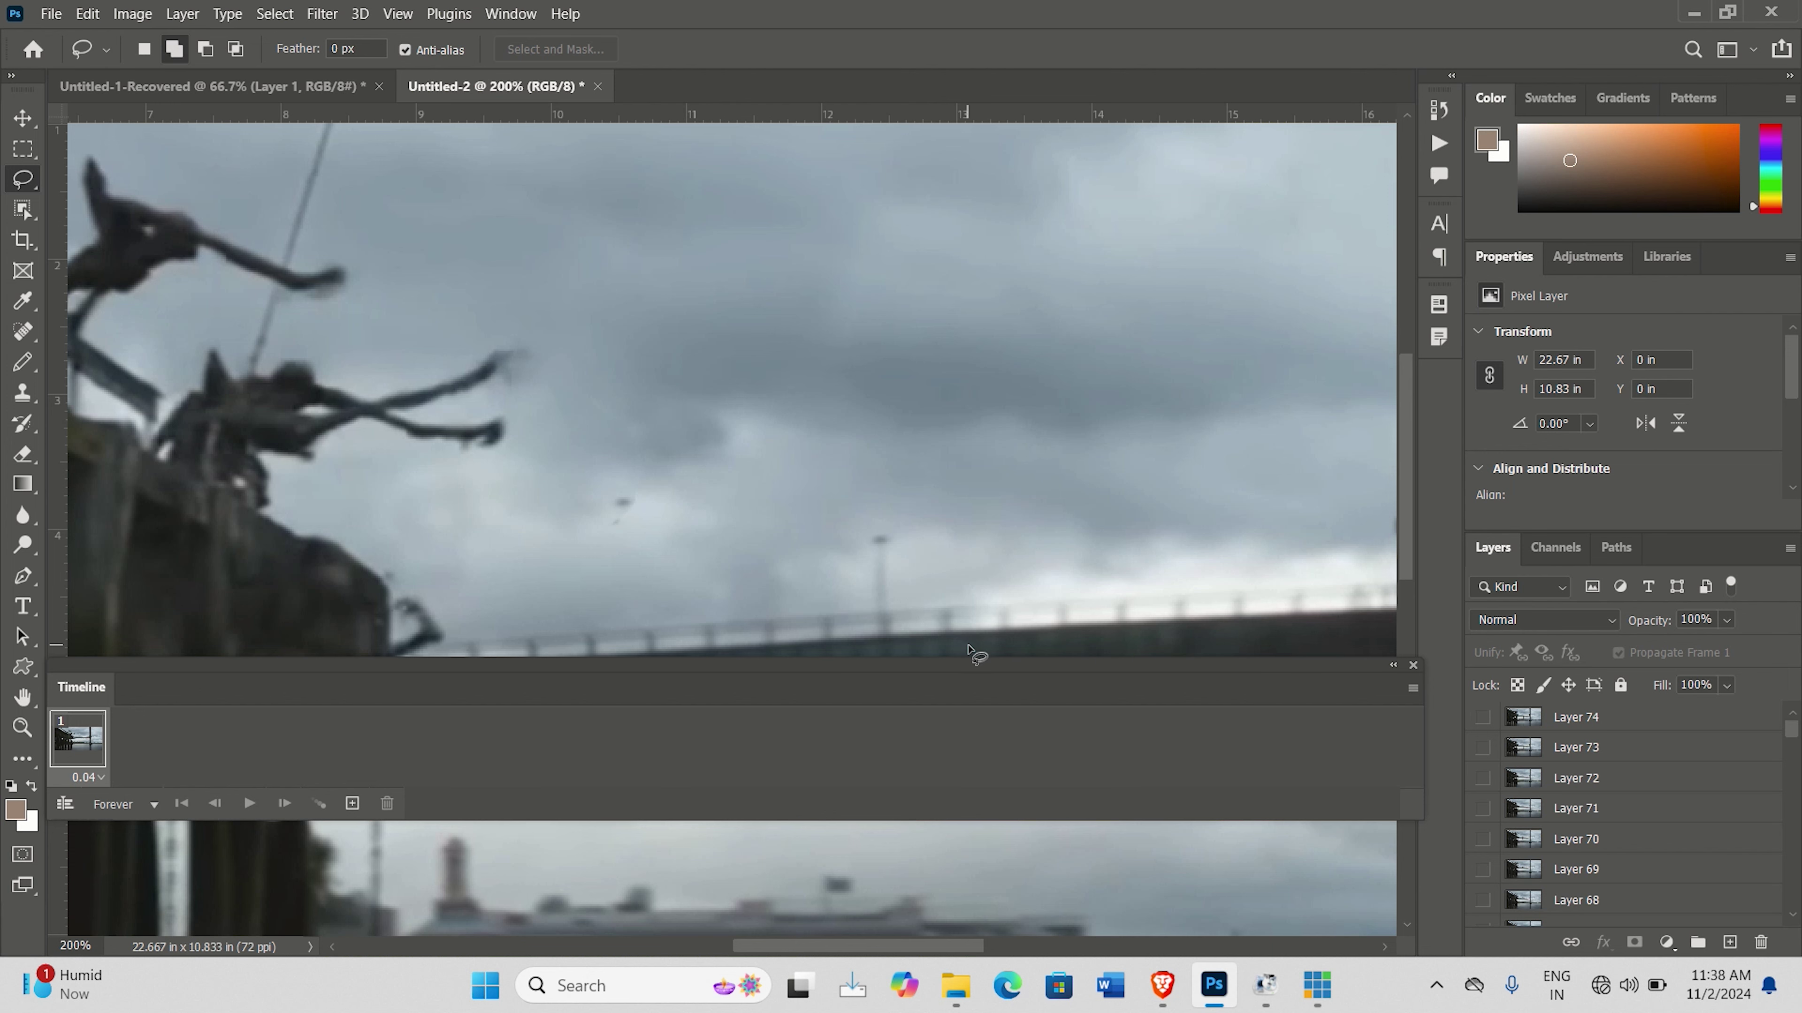
Scroll the canvas down to the water and back up to the bridge and pier.
scroll(972, 654, down, 5)
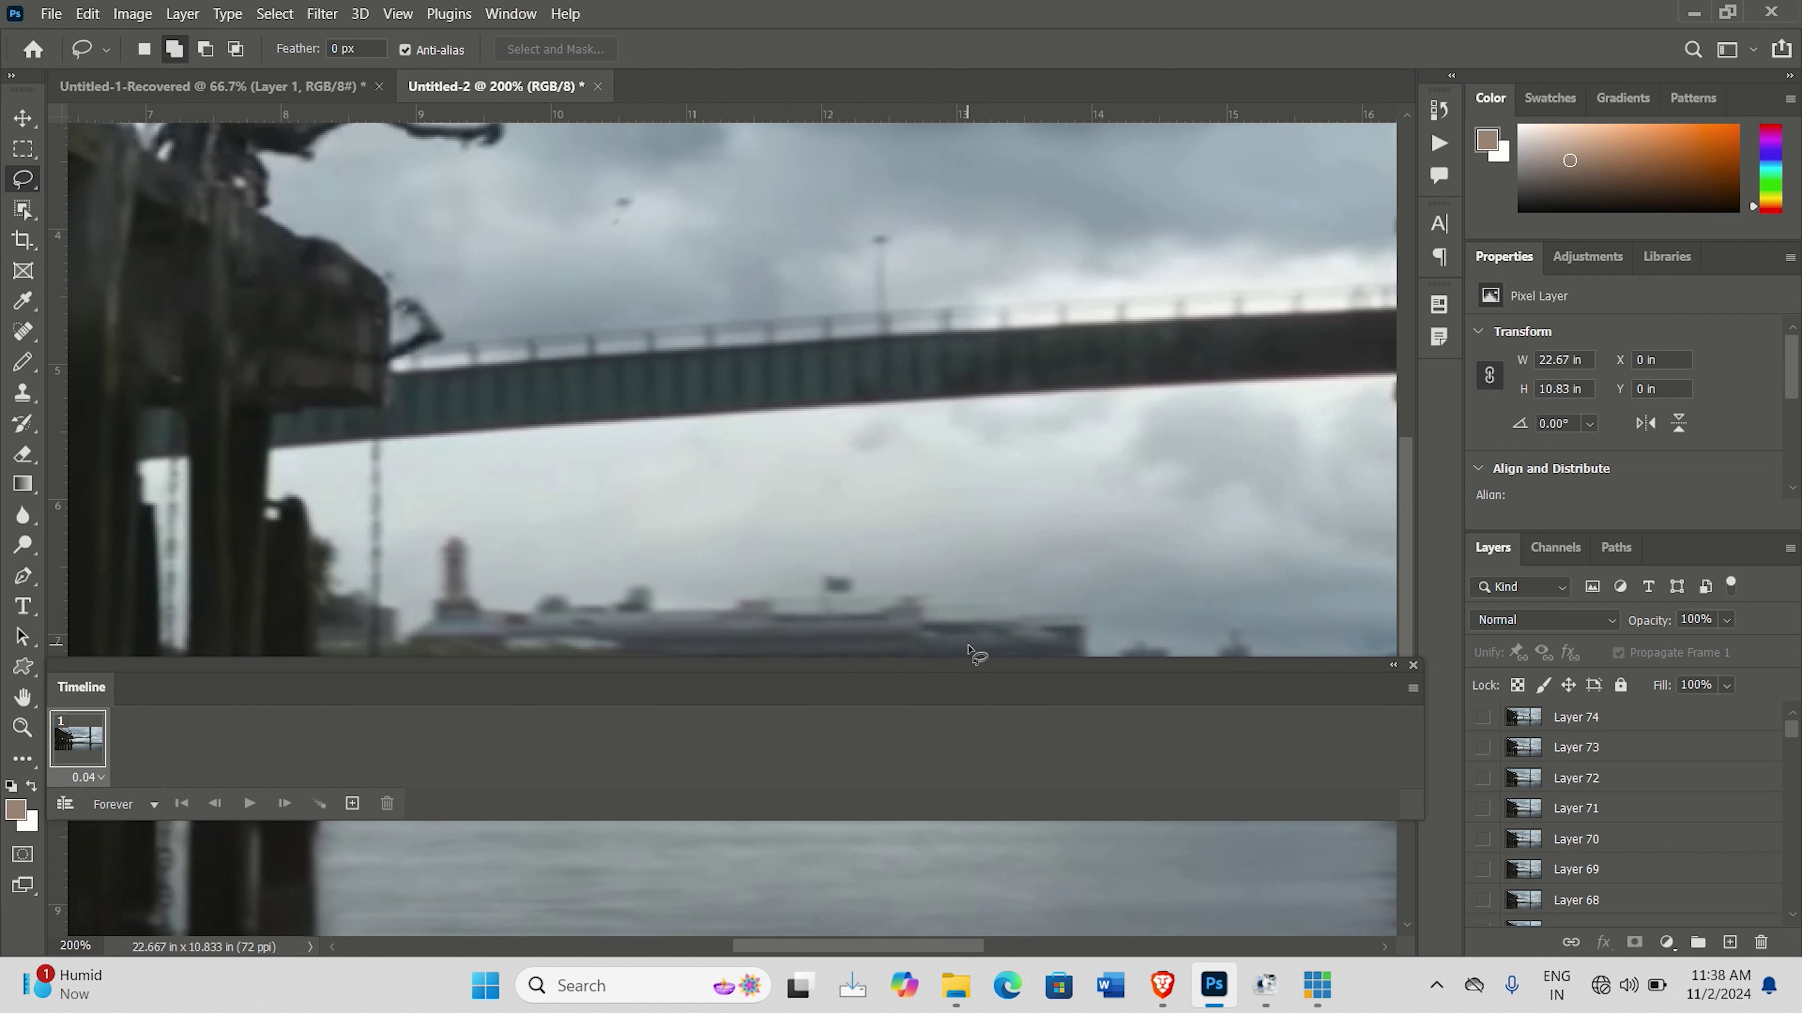
scroll(972, 651, down, 3)
scroll(970, 652, down, 5)
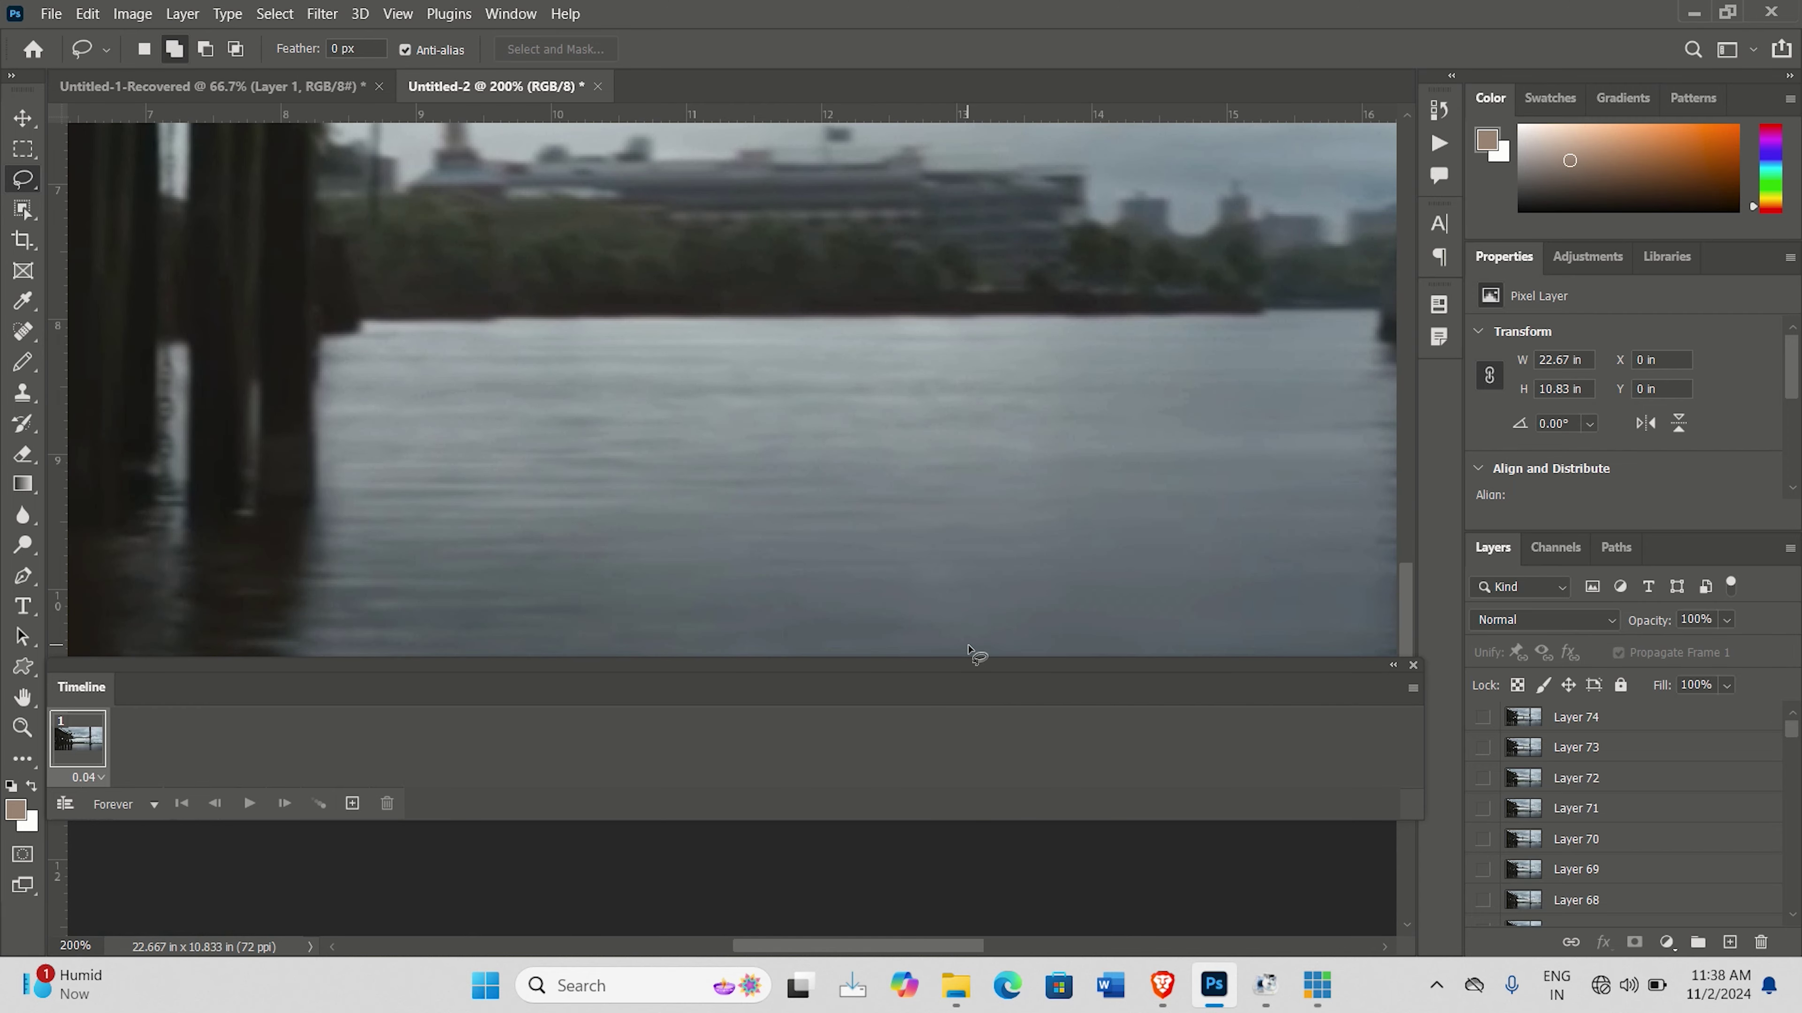
scroll(968, 650, up, 8)
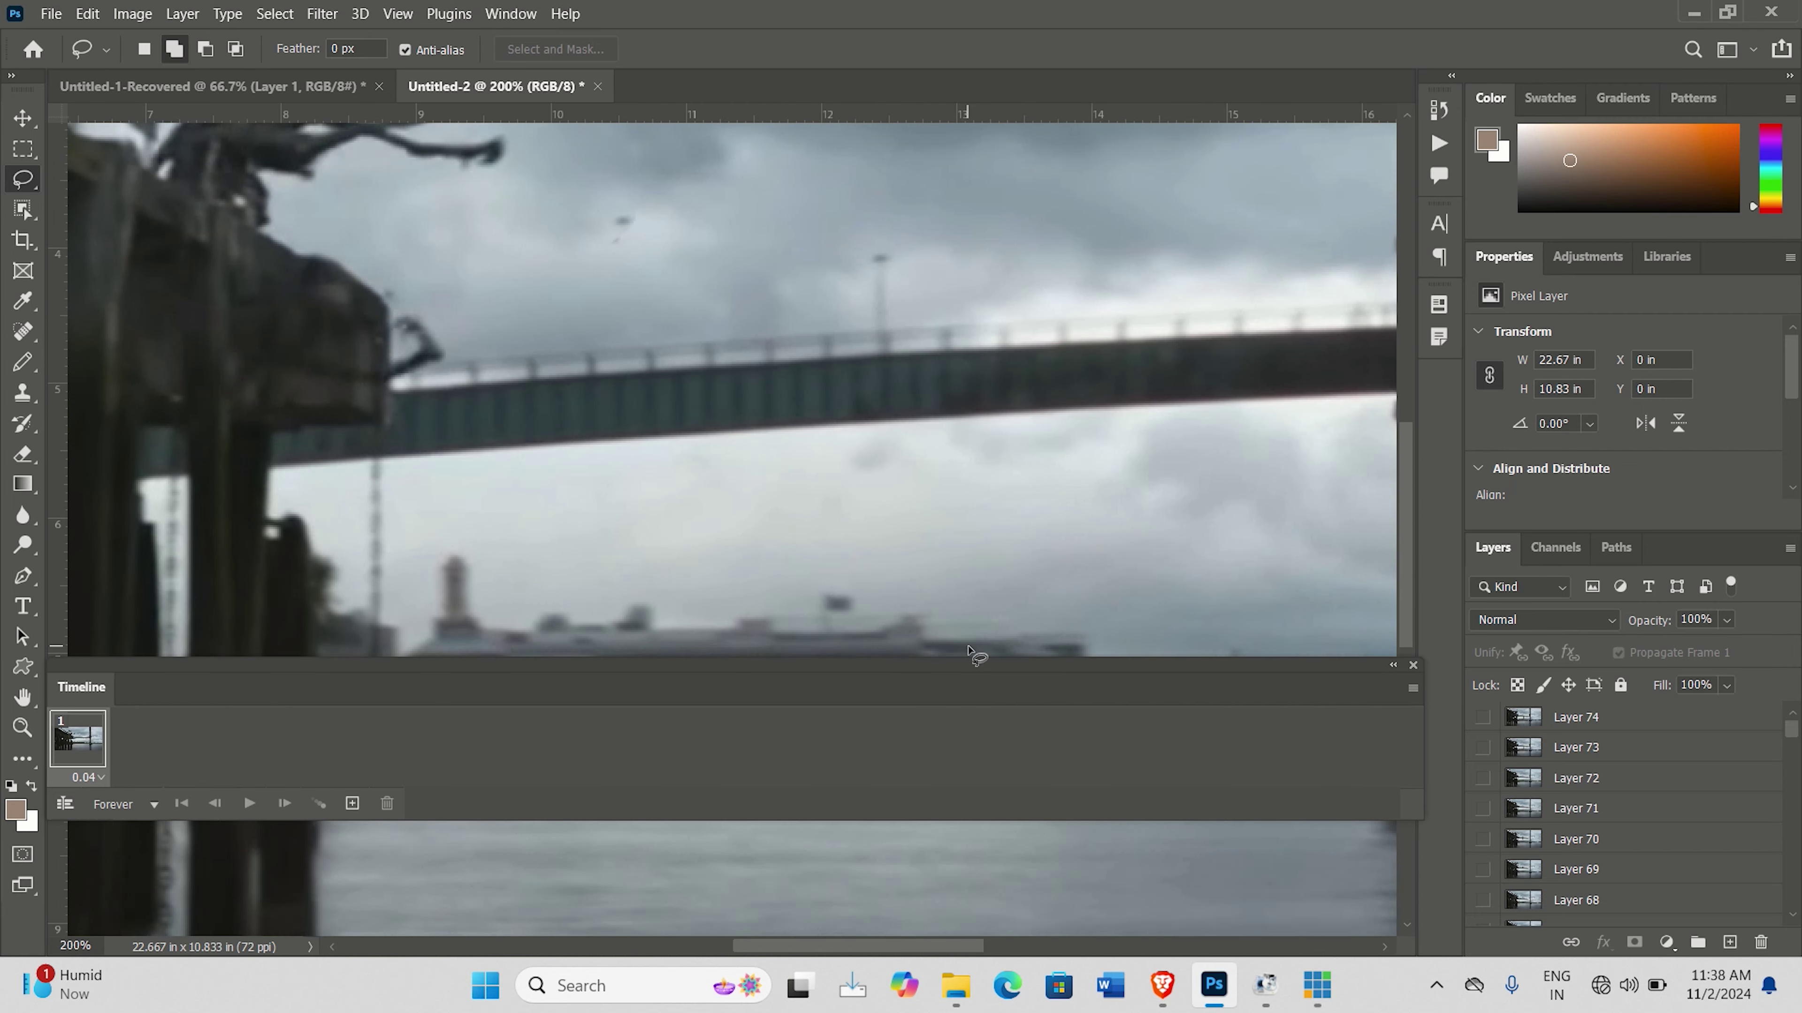
scroll(970, 652, up, 1)
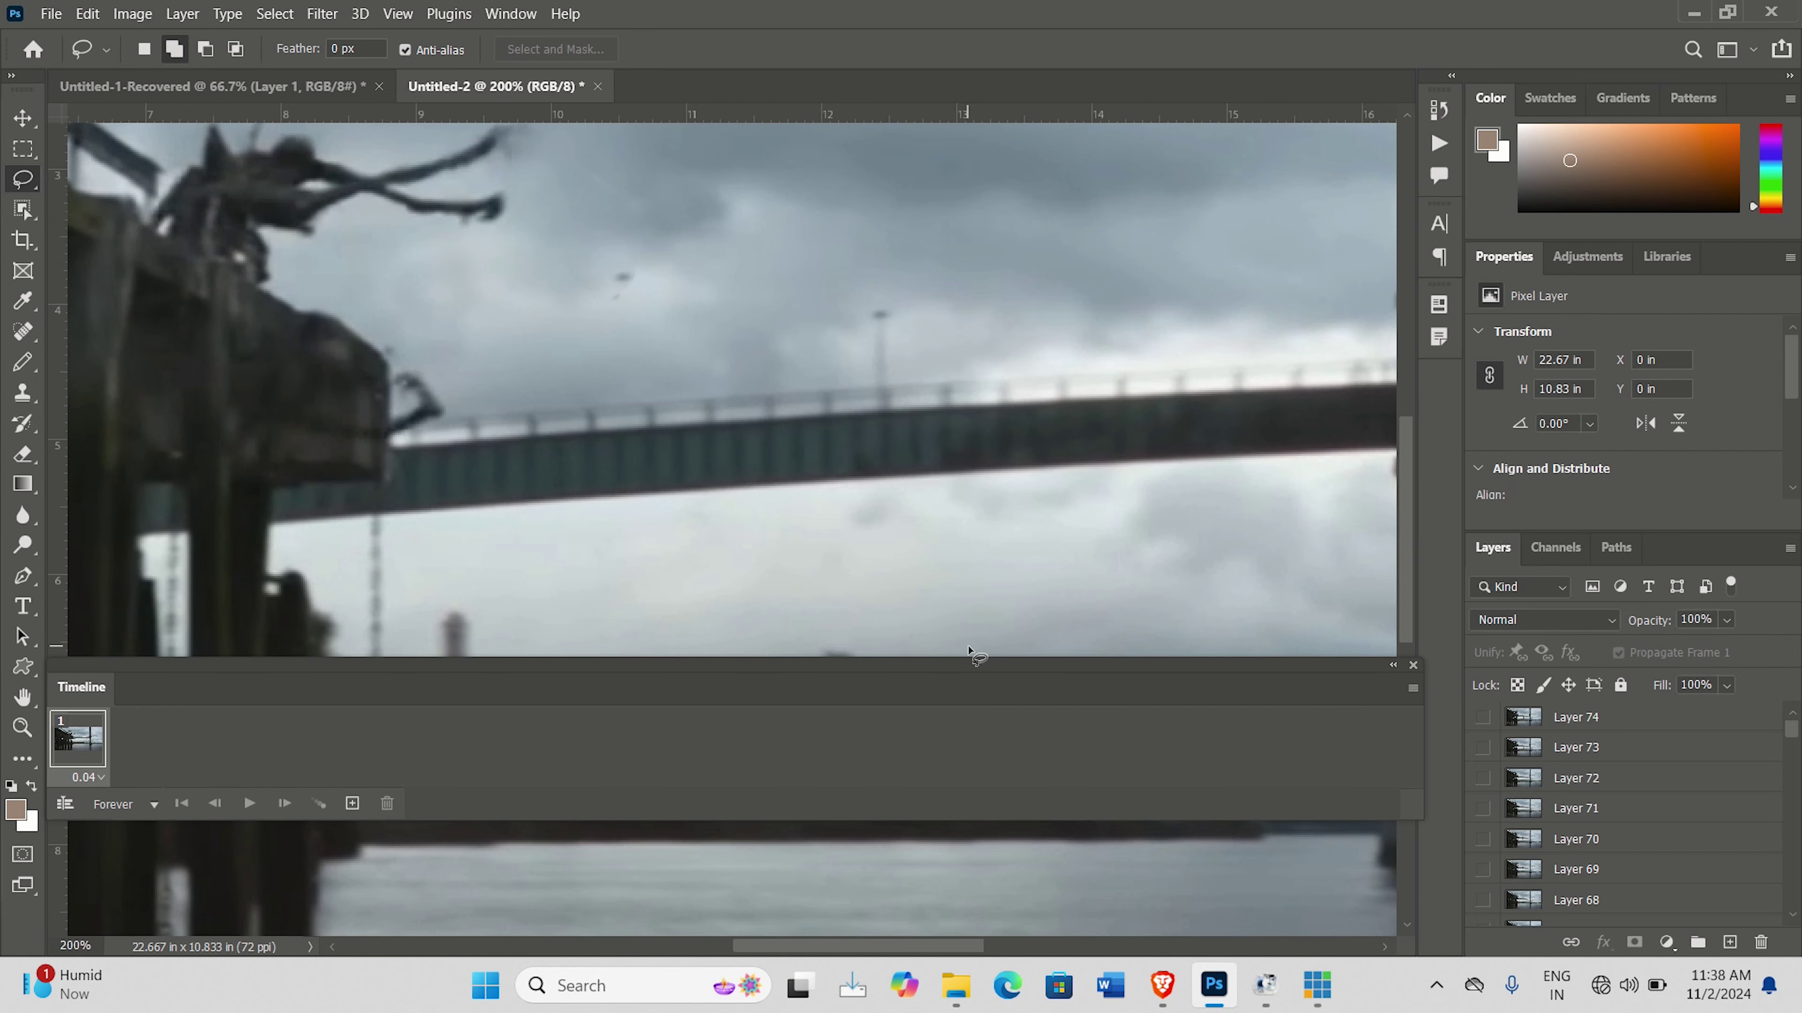
scroll(970, 652, up, 1)
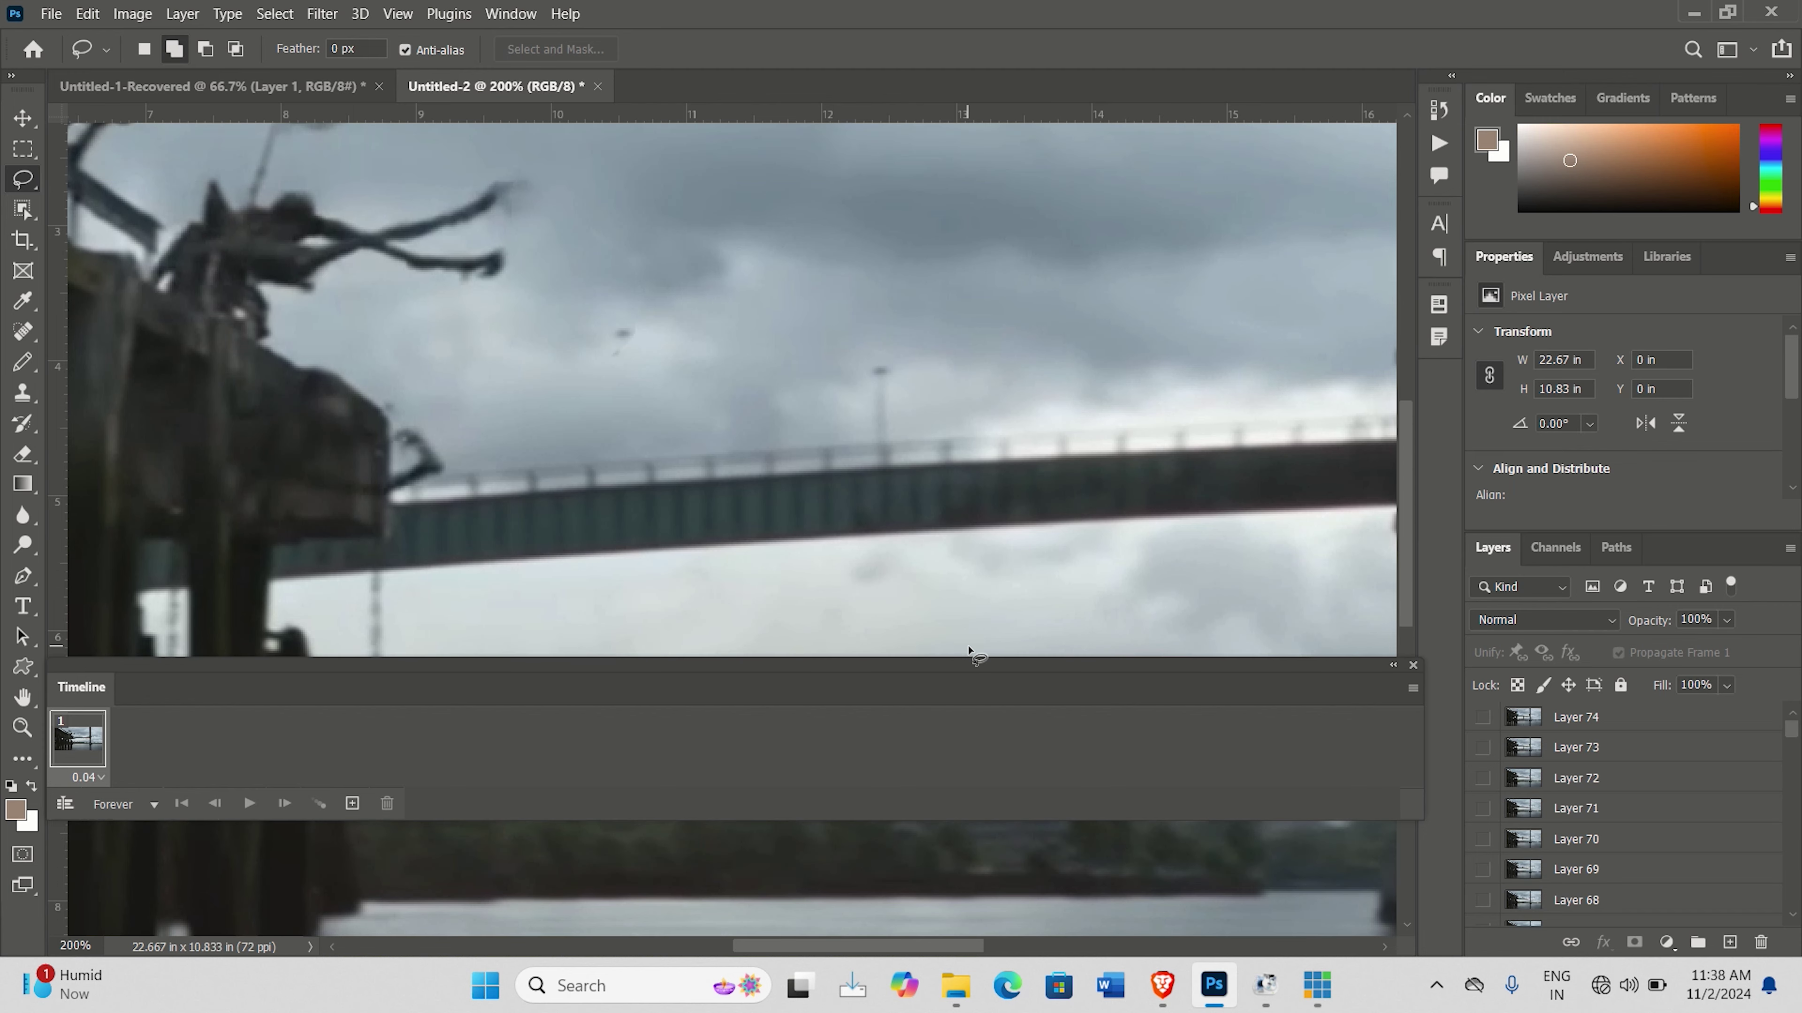